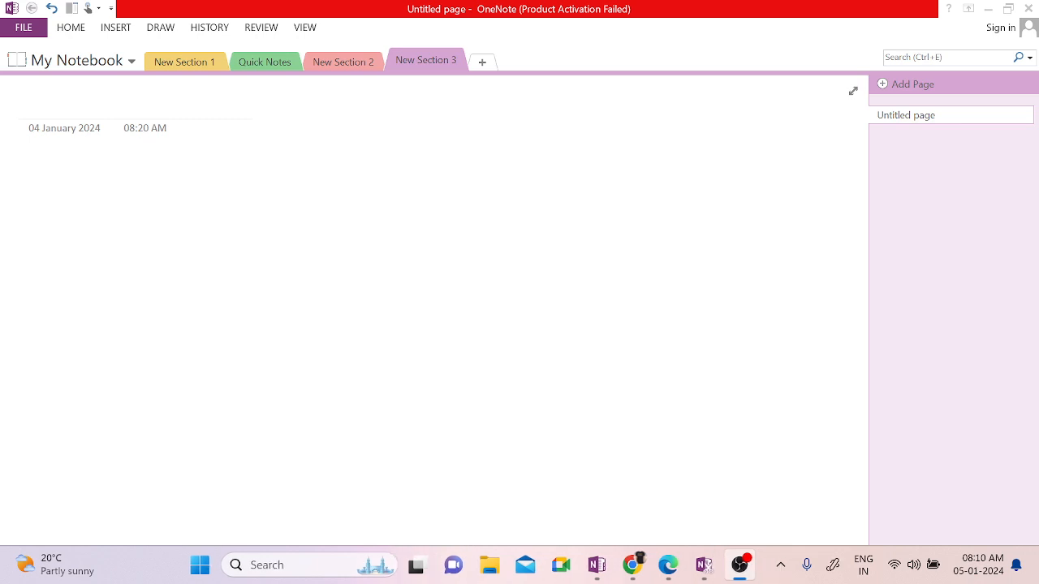
Step: Draw the outer network box with an arrow on its top edge and a region label beneath
{"action": "left_click", "coordinate": [84, 201]}
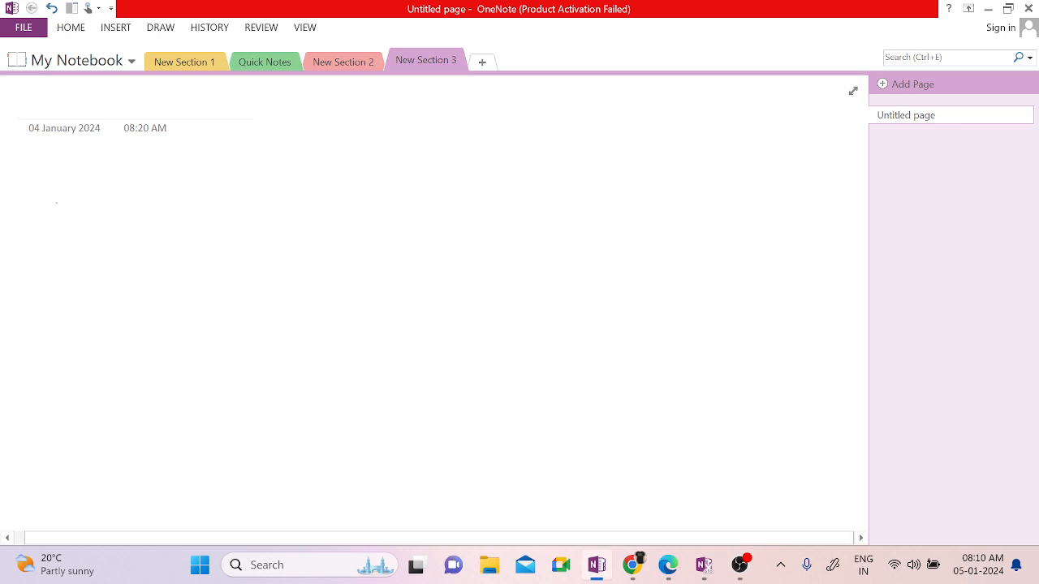
{"action": "left_click_drag", "start_coordinate": [64, 200], "coordinate": [62, 310]}
{"action": "left_click_drag", "start_coordinate": [62, 203], "coordinate": [315, 192]}
{"action": "mouse_move", "coordinate": [64, 318]}
{"action": "left_mouse_down"}
{"action": "mouse_move", "coordinate": [157, 349]}
{"action": "mouse_move", "coordinate": [292, 352]}
{"action": "left_mouse_up"}
{"action": "mouse_move", "coordinate": [314, 197]}
{"action": "left_mouse_down"}
{"action": "mouse_move", "coordinate": [316, 344]}
{"action": "mouse_move", "coordinate": [285, 349]}
{"action": "left_mouse_up"}
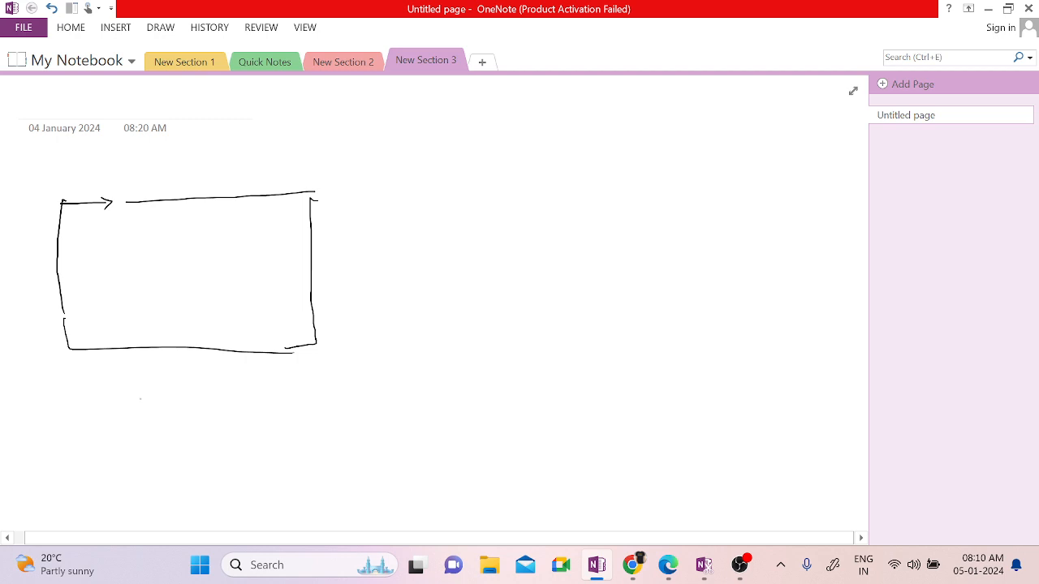
{"action": "mouse_move", "coordinate": [130, 385]}
{"action": "left_mouse_down"}
{"action": "mouse_move", "coordinate": [141, 401]}
{"action": "mouse_move", "coordinate": [163, 393]}
{"action": "left_mouse_up"}
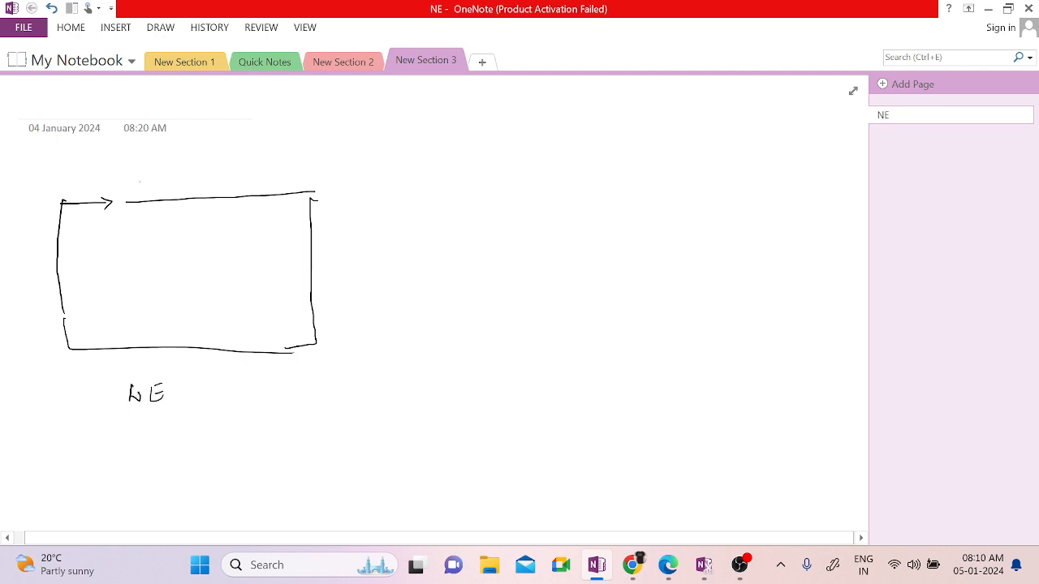
{"action": "left_click_drag", "start_coordinate": [140, 194], "coordinate": [143, 206]}
Step: Write the network's address range inside the box
{"action": "mouse_move", "coordinate": [182, 216]}
{"action": "left_mouse_down"}
{"action": "mouse_move", "coordinate": [193, 217]}
{"action": "mouse_move", "coordinate": [187, 229]}
{"action": "mouse_move", "coordinate": [219, 228]}
{"action": "left_mouse_up"}
{"action": "left_click", "coordinate": [213, 226]}
{"action": "mouse_move", "coordinate": [233, 217]}
{"action": "left_mouse_down"}
{"action": "mouse_move", "coordinate": [229, 228]}
{"action": "mouse_move", "coordinate": [260, 219]}
{"action": "mouse_move", "coordinate": [278, 230]}
{"action": "left_mouse_up"}
{"action": "right_click", "coordinate": [245, 218]}
{"action": "left_click", "coordinate": [251, 226]}
{"action": "left_click_drag", "start_coordinate": [288, 214], "coordinate": [286, 227]}
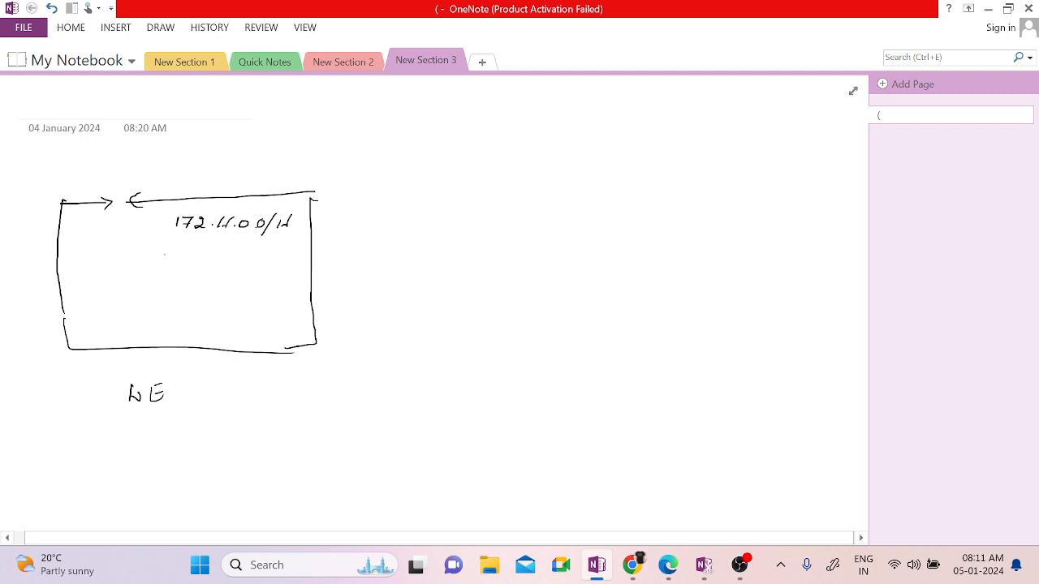
Step: Draw the dashed subnet box and correct the network address to 172.16.0.0/16
{"action": "left_click_drag", "start_coordinate": [203, 253], "coordinate": [213, 252]}
{"action": "left_click_drag", "start_coordinate": [220, 252], "coordinate": [229, 250]}
{"action": "left_click", "coordinate": [237, 252]}
{"action": "left_click", "coordinate": [245, 251]}
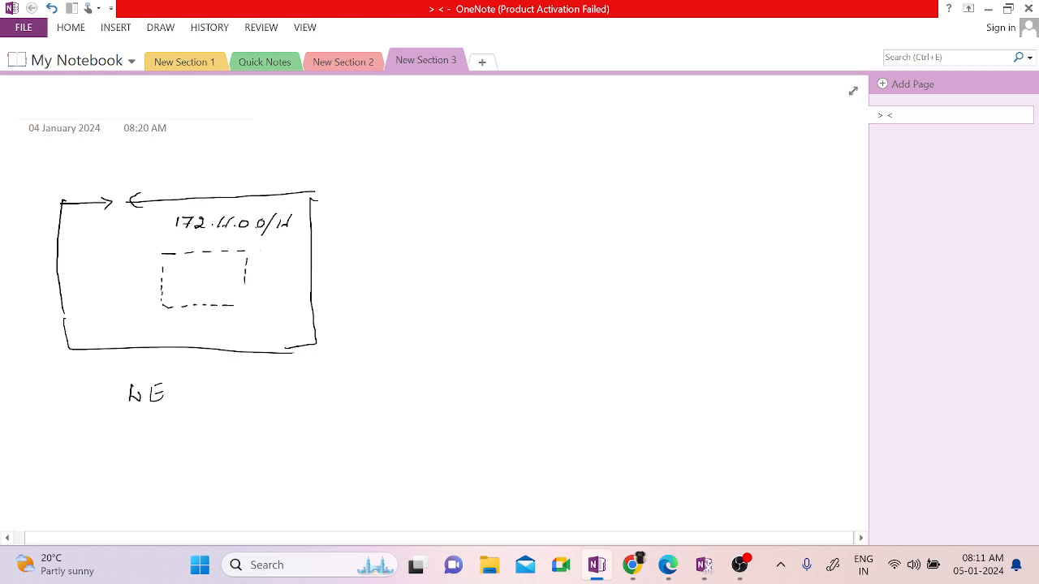
{"action": "left_click_drag", "start_coordinate": [246, 283], "coordinate": [237, 306]}
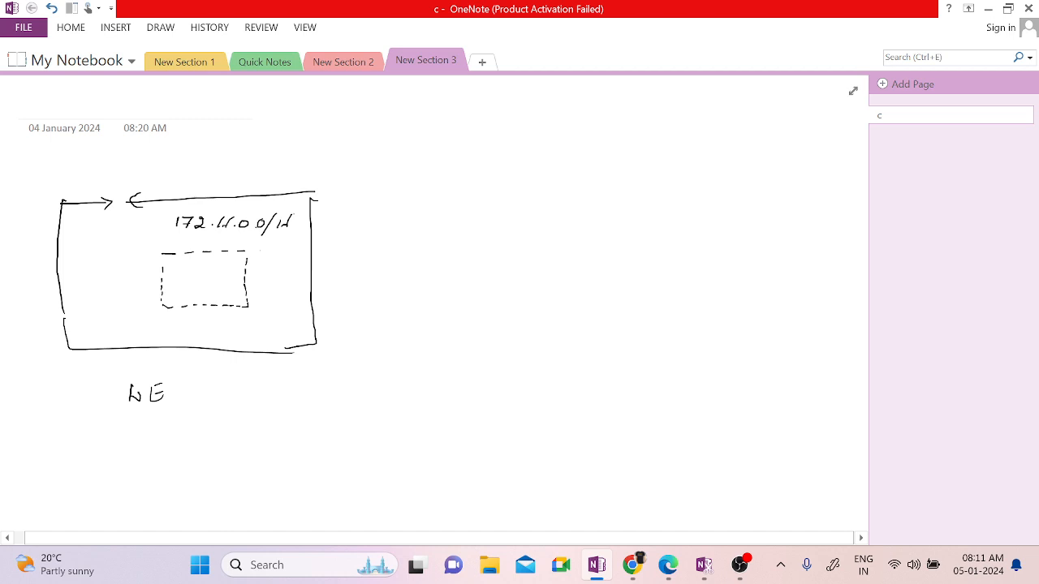
{"action": "mouse_move", "coordinate": [293, 214]}
{"action": "left_mouse_down"}
{"action": "mouse_move", "coordinate": [284, 224]}
{"action": "mouse_move", "coordinate": [293, 229]}
{"action": "left_mouse_up"}
{"action": "left_click_drag", "start_coordinate": [225, 224], "coordinate": [228, 231]}
Step: Write the subnet address 172.16.1.0/24 inside the dashed box
{"action": "left_click_drag", "start_coordinate": [186, 277], "coordinate": [208, 281]}
{"action": "left_click", "coordinate": [199, 283]}
{"action": "right_click", "coordinate": [224, 277]}
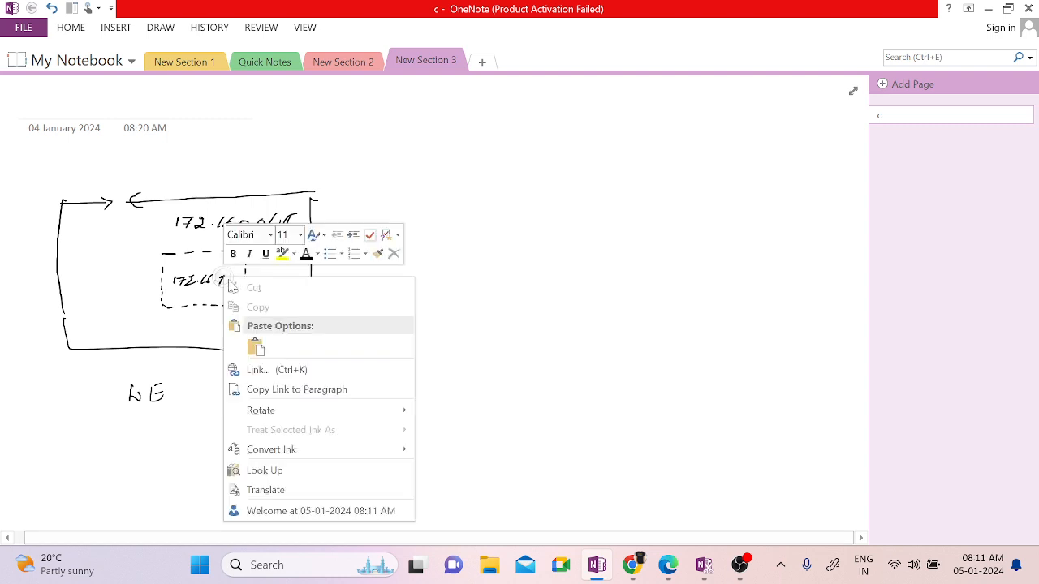
{"action": "left_click", "coordinate": [223, 285]}
{"action": "left_click_drag", "start_coordinate": [217, 285], "coordinate": [229, 280]}
{"action": "mouse_move", "coordinate": [242, 273]}
{"action": "left_mouse_down"}
{"action": "mouse_move", "coordinate": [237, 290]}
{"action": "mouse_move", "coordinate": [255, 289]}
{"action": "left_mouse_up"}
{"action": "left_click_drag", "start_coordinate": [259, 276], "coordinate": [267, 290]}
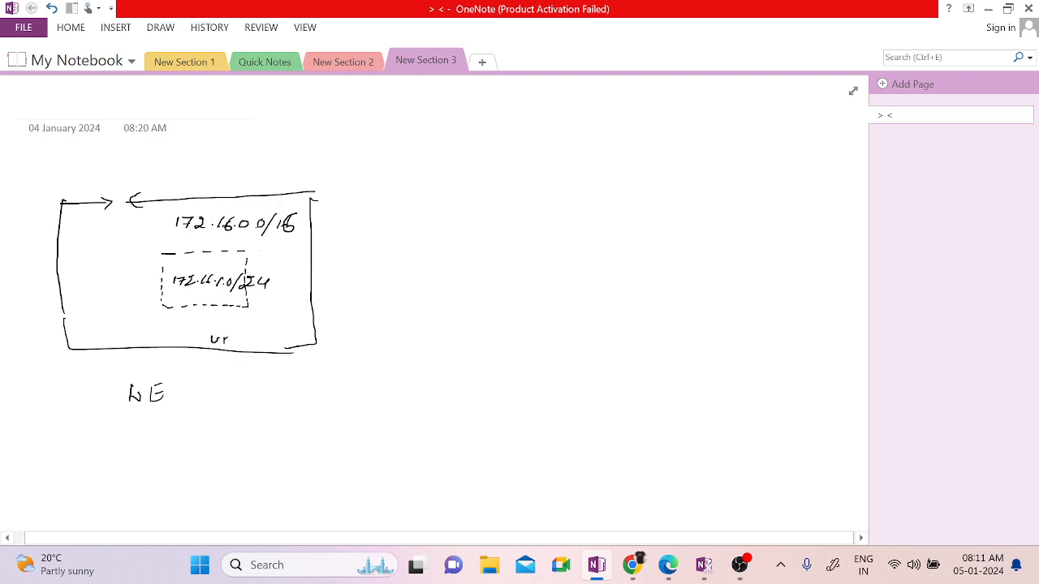
Step: Label the box vnet1 and begin a second box's top edge with an arrow
{"action": "left_click_drag", "start_coordinate": [228, 337], "coordinate": [232, 346]}
{"action": "left_click_drag", "start_coordinate": [234, 340], "coordinate": [242, 341]}
{"action": "left_click_drag", "start_coordinate": [251, 335], "coordinate": [252, 342]}
{"action": "left_click_drag", "start_coordinate": [504, 189], "coordinate": [729, 182]}
Step: Draw the second network box and write 192.168.0.0/16 above it
{"action": "left_click_drag", "start_coordinate": [613, 184], "coordinate": [612, 196]}
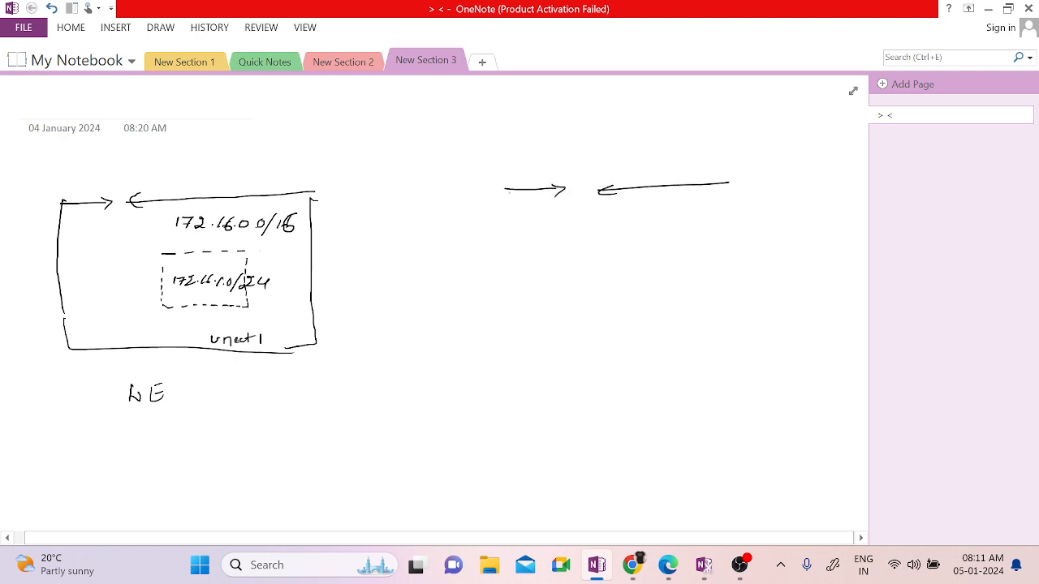
{"action": "mouse_move", "coordinate": [509, 190]}
{"action": "left_mouse_down"}
{"action": "mouse_move", "coordinate": [498, 309]}
{"action": "mouse_move", "coordinate": [754, 296]}
{"action": "left_mouse_up"}
{"action": "left_click_drag", "start_coordinate": [727, 185], "coordinate": [716, 298]}
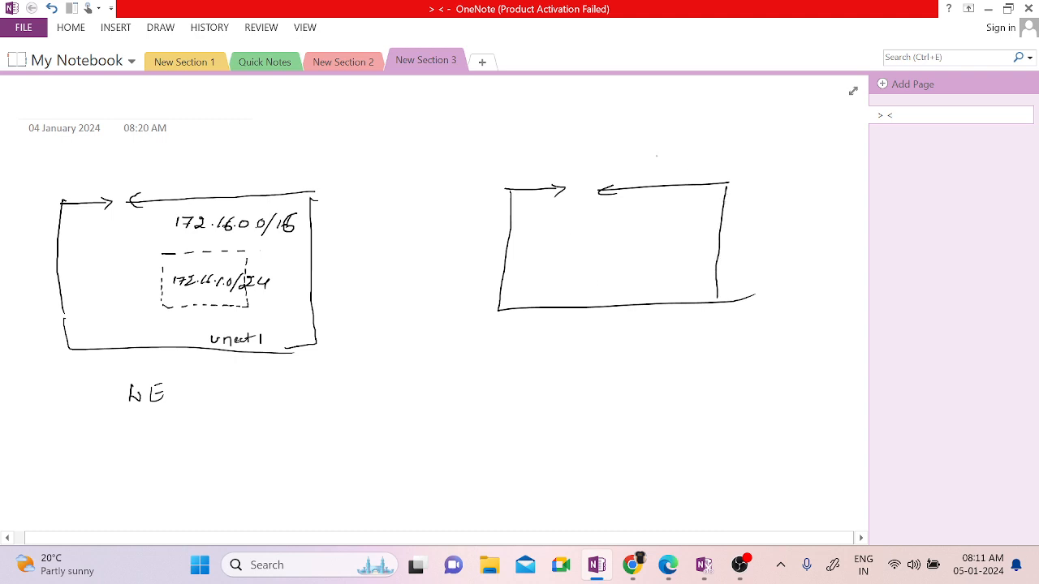
{"action": "mouse_move", "coordinate": [643, 150]}
{"action": "left_mouse_down"}
{"action": "mouse_move", "coordinate": [641, 159]}
{"action": "mouse_move", "coordinate": [691, 158]}
{"action": "left_mouse_up"}
{"action": "left_click", "coordinate": [681, 158]}
{"action": "left_click_drag", "start_coordinate": [696, 149], "coordinate": [704, 159]}
{"action": "left_click", "coordinate": [717, 157]}
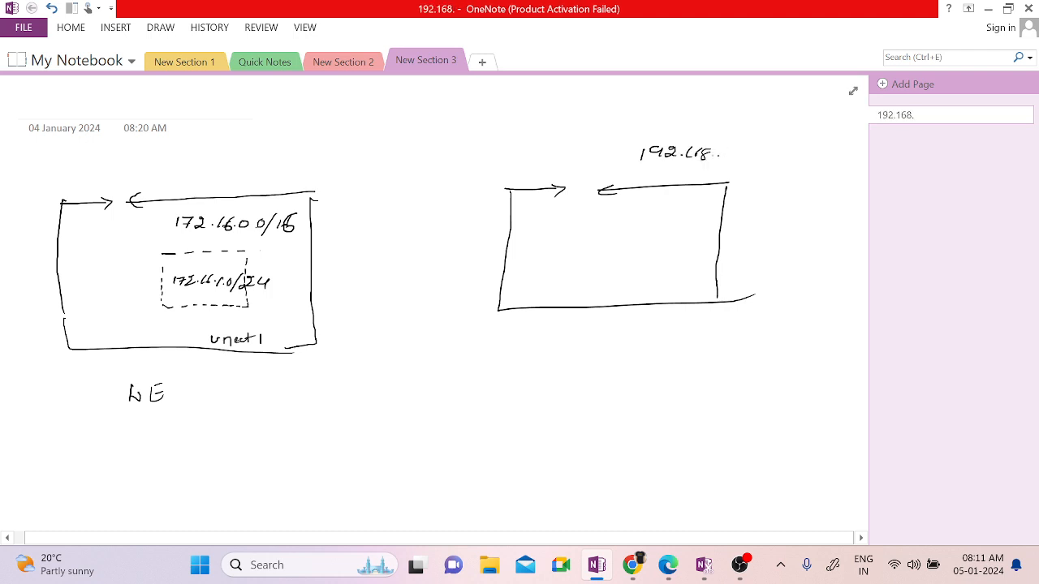
{"action": "mouse_move", "coordinate": [725, 150]}
{"action": "left_mouse_down"}
{"action": "mouse_move", "coordinate": [758, 166]}
{"action": "mouse_move", "coordinate": [787, 159]}
{"action": "left_mouse_up"}
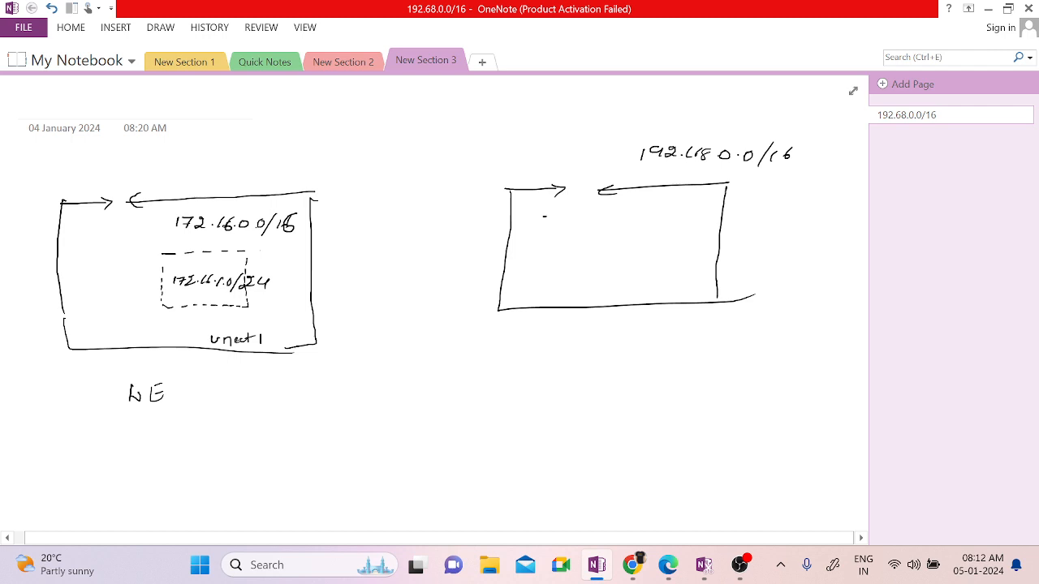
Step: Draw a dashed 192.168.1.0/24 subnet inside, label the box Vnet 2 and add its region
{"action": "left_click_drag", "start_coordinate": [568, 216], "coordinate": [576, 217]}
{"action": "left_click_drag", "start_coordinate": [590, 217], "coordinate": [607, 215]}
{"action": "left_click_drag", "start_coordinate": [615, 216], "coordinate": [656, 215]}
{"action": "left_click_drag", "start_coordinate": [540, 233], "coordinate": [535, 264]}
{"action": "left_click_drag", "start_coordinate": [533, 275], "coordinate": [590, 281]}
{"action": "left_click_drag", "start_coordinate": [605, 282], "coordinate": [638, 280]}
{"action": "left_click_drag", "start_coordinate": [661, 225], "coordinate": [656, 238]}
{"action": "left_click_drag", "start_coordinate": [655, 245], "coordinate": [650, 278]}
{"action": "mouse_move", "coordinate": [570, 245]}
{"action": "left_mouse_down"}
{"action": "mouse_move", "coordinate": [580, 253]}
{"action": "mouse_move", "coordinate": [667, 240]}
{"action": "mouse_move", "coordinate": [673, 255]}
{"action": "mouse_move", "coordinate": [709, 248]}
{"action": "left_mouse_up"}
{"action": "left_click", "coordinate": [634, 247]}
{"action": "left_click_drag", "start_coordinate": [713, 241], "coordinate": [719, 251]}
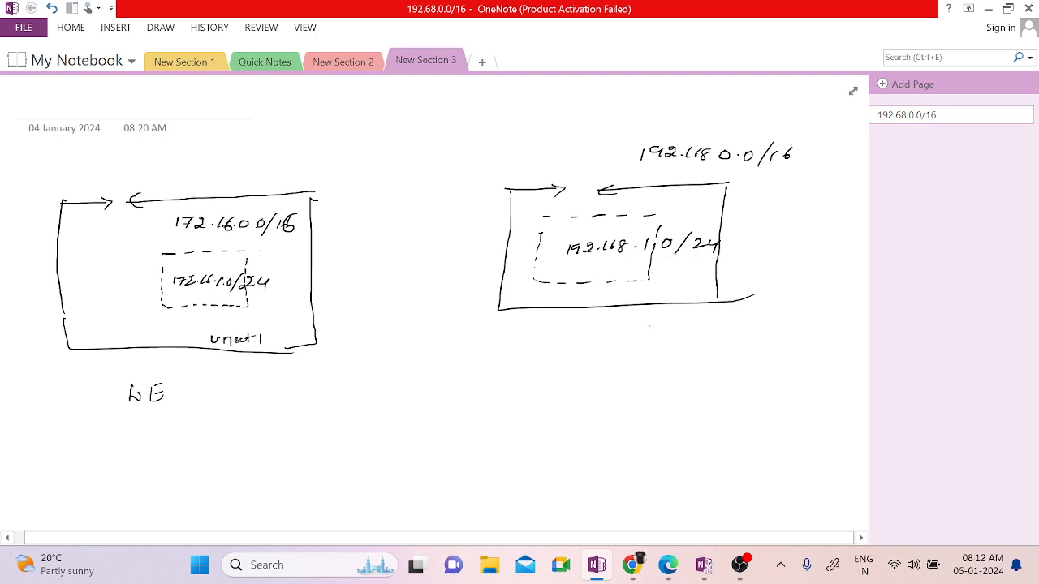
{"action": "left_click_drag", "start_coordinate": [649, 325], "coordinate": [713, 333]}
{"action": "mouse_move", "coordinate": [540, 331]}
{"action": "left_mouse_down"}
{"action": "mouse_move", "coordinate": [546, 346]}
{"action": "mouse_move", "coordinate": [586, 336]}
{"action": "left_mouse_up"}
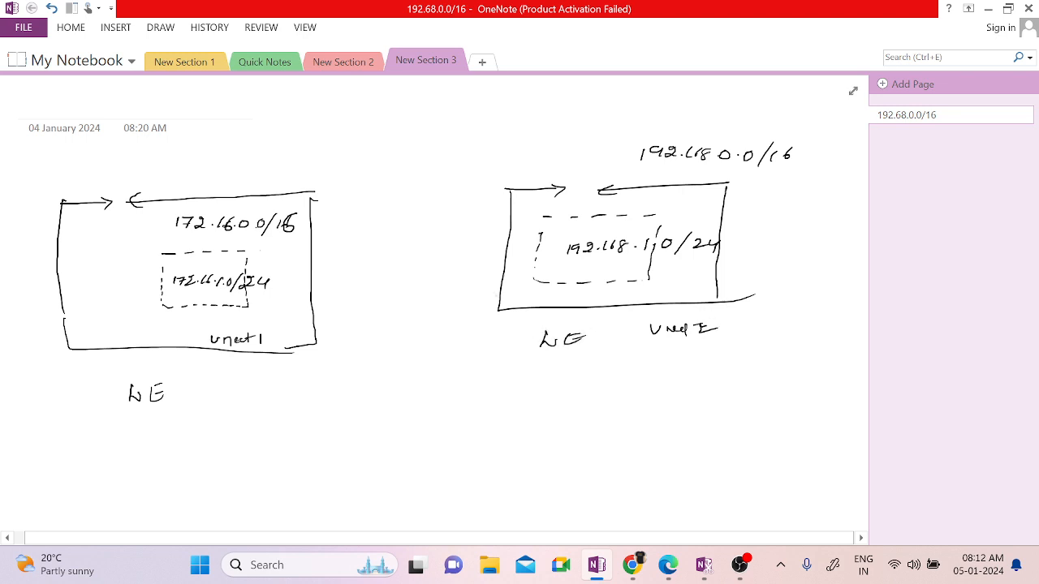
Step: Draw a crossed-out ping link and a two-way peering arrow between vnet1 and Vnet2
{"action": "mouse_move", "coordinate": [337, 256]}
{"action": "left_mouse_down"}
{"action": "mouse_move", "coordinate": [407, 248]}
{"action": "mouse_move", "coordinate": [484, 257]}
{"action": "left_mouse_up"}
{"action": "mouse_move", "coordinate": [414, 225]}
{"action": "left_mouse_down"}
{"action": "mouse_move", "coordinate": [449, 211]}
{"action": "mouse_move", "coordinate": [498, 219]}
{"action": "left_mouse_up"}
{"action": "mouse_move", "coordinate": [496, 203]}
{"action": "left_mouse_down"}
{"action": "mouse_move", "coordinate": [479, 218]}
{"action": "mouse_move", "coordinate": [489, 201]}
{"action": "left_mouse_up"}
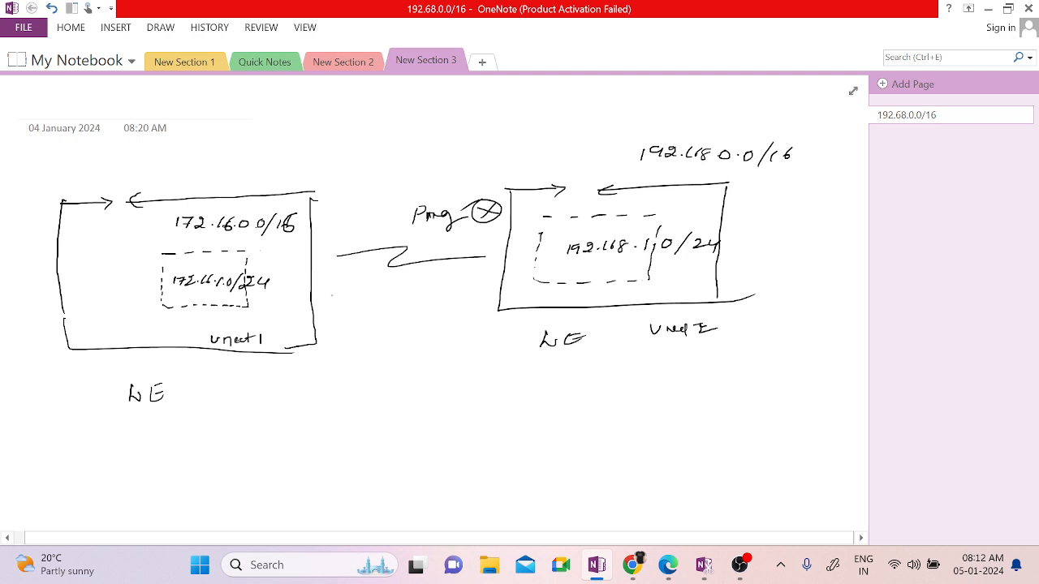
{"action": "mouse_move", "coordinate": [328, 295]}
{"action": "left_mouse_down"}
{"action": "mouse_move", "coordinate": [448, 297]}
{"action": "mouse_move", "coordinate": [433, 308]}
{"action": "left_mouse_up"}
{"action": "left_click_drag", "start_coordinate": [354, 323], "coordinate": [486, 323]}
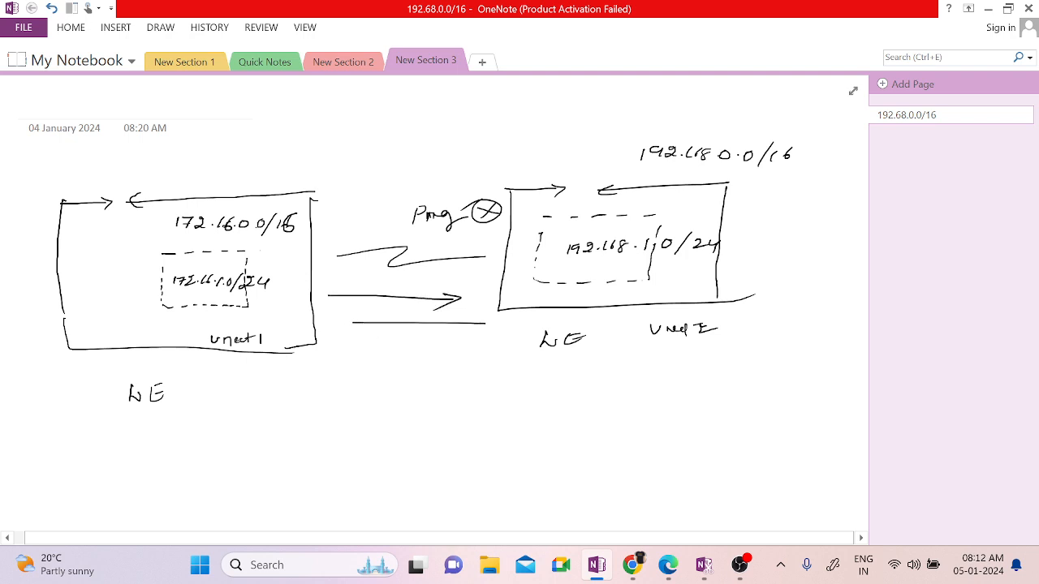
{"action": "mouse_move", "coordinate": [361, 314]}
{"action": "left_mouse_down"}
{"action": "mouse_move", "coordinate": [380, 328]}
{"action": "mouse_move", "coordinate": [397, 310]}
{"action": "mouse_move", "coordinate": [465, 310]}
{"action": "left_mouse_up"}
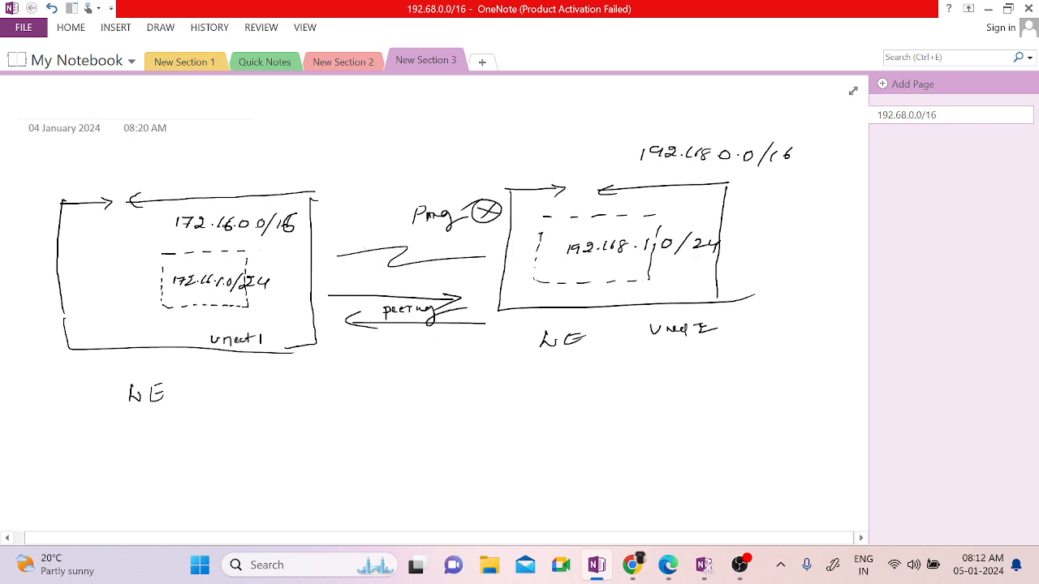
Step: From the Azure home page, search 'virtu', open Virtual networks and start a new one
{"action": "mouse_move", "coordinate": [632, 564]}
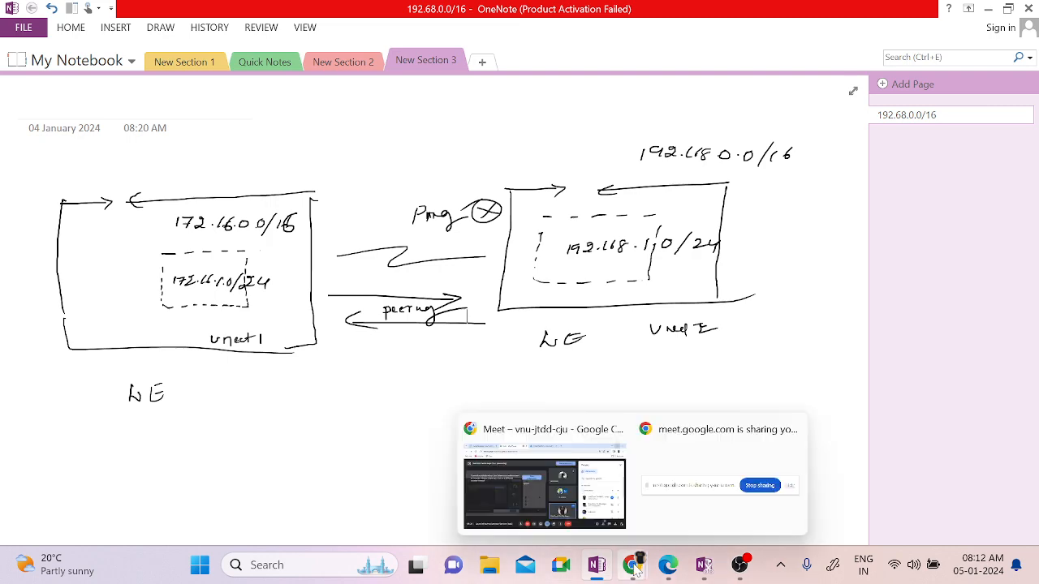
{"action": "left_click", "coordinate": [572, 474]}
{"action": "left_click", "coordinate": [511, 16]}
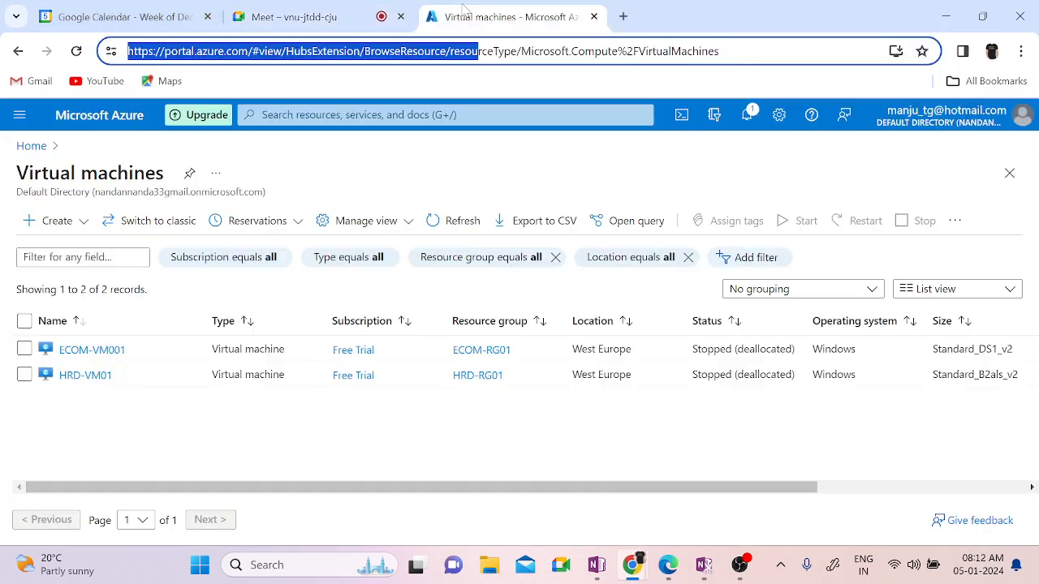
{"action": "left_click", "coordinate": [31, 146]}
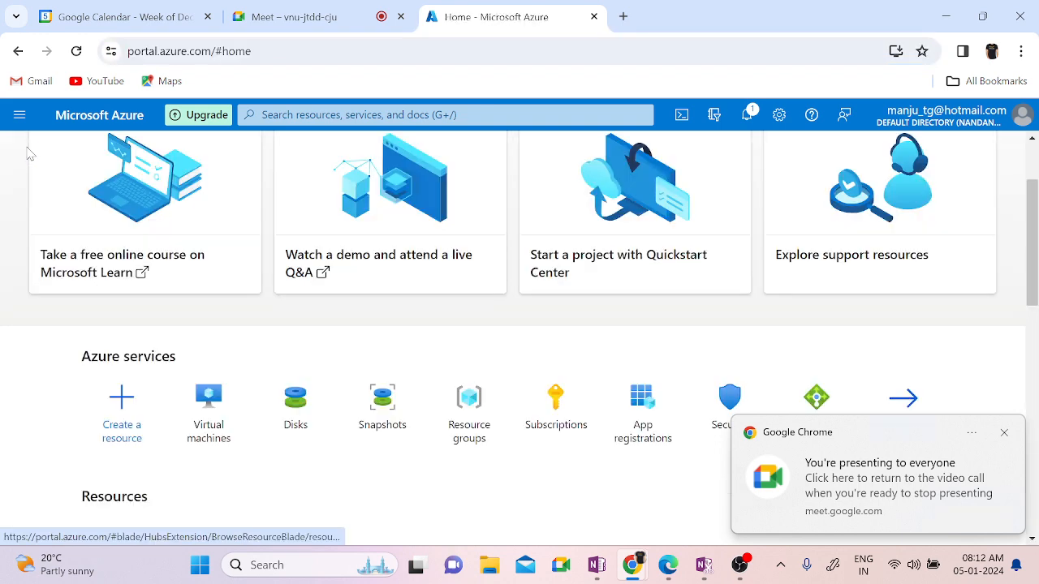
{"action": "left_click", "coordinate": [1003, 433]}
{"action": "left_click", "coordinate": [340, 114]}
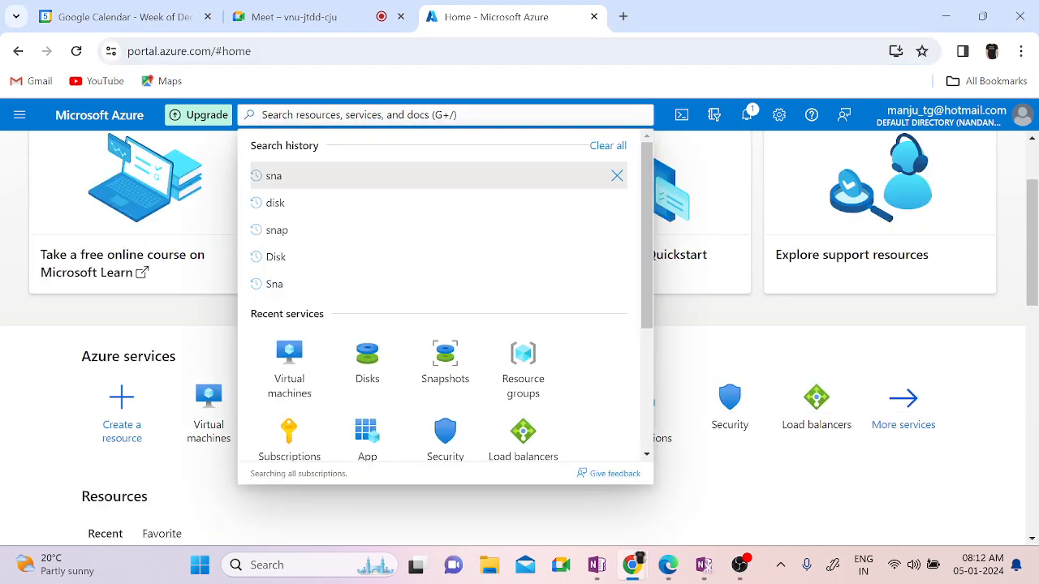
{"action": "type", "text": "virtu"}
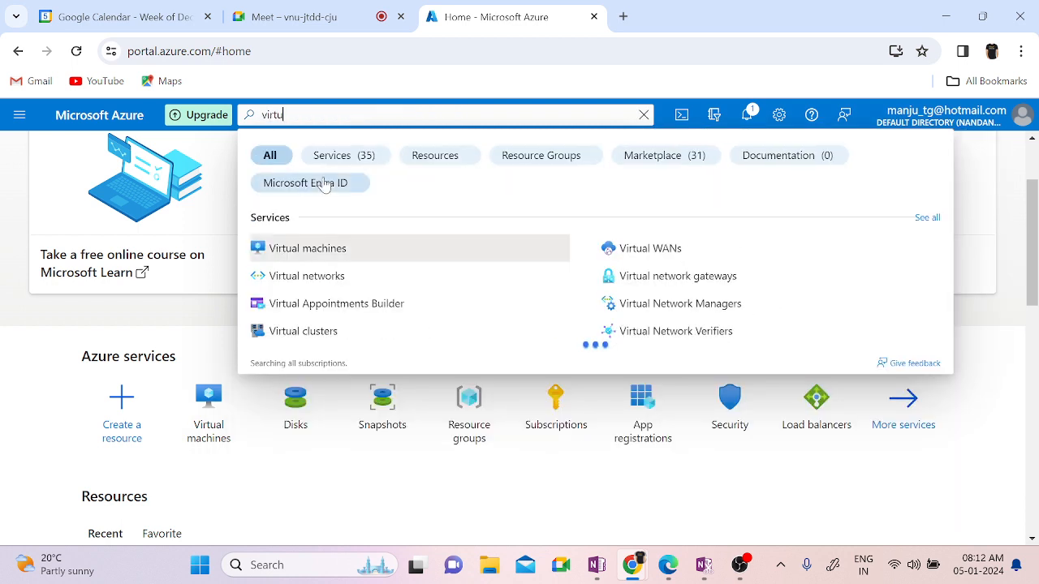
{"action": "left_click", "coordinate": [307, 276]}
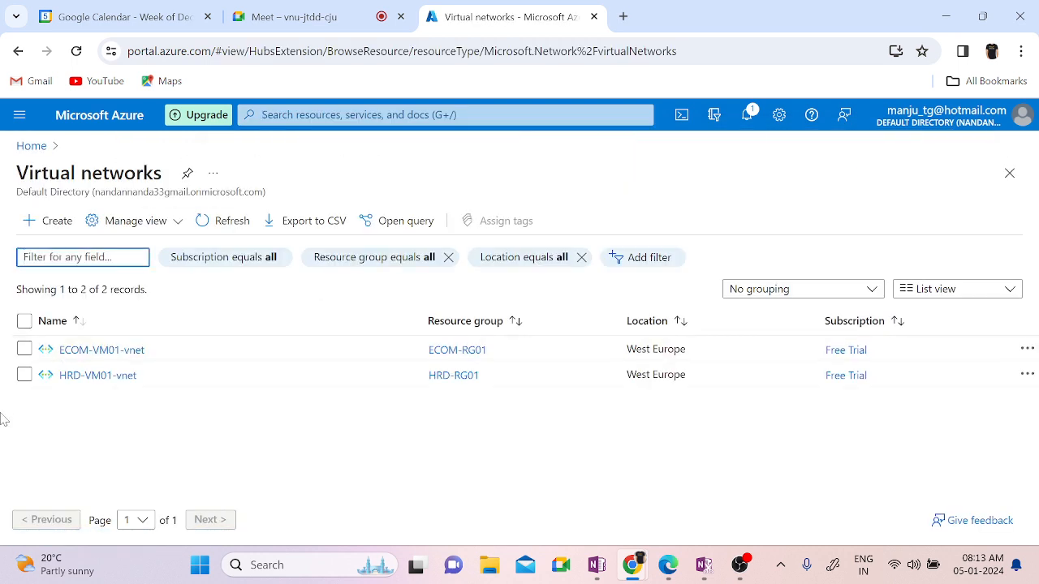
{"action": "left_click", "coordinate": [57, 221]}
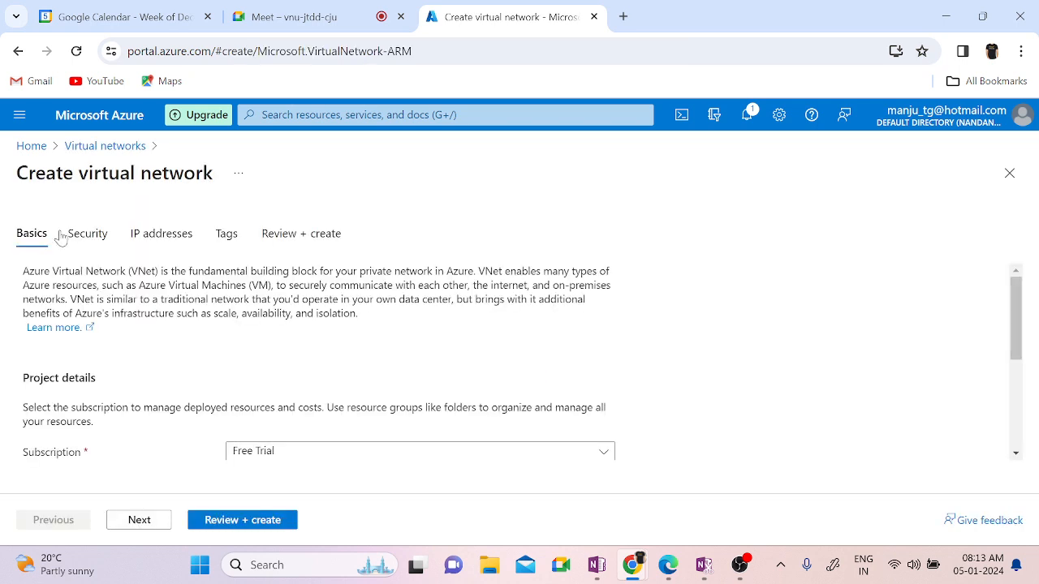
{"action": "scroll", "coordinate": [825, 355], "scroll_direction": "down", "scroll_amount": 1}
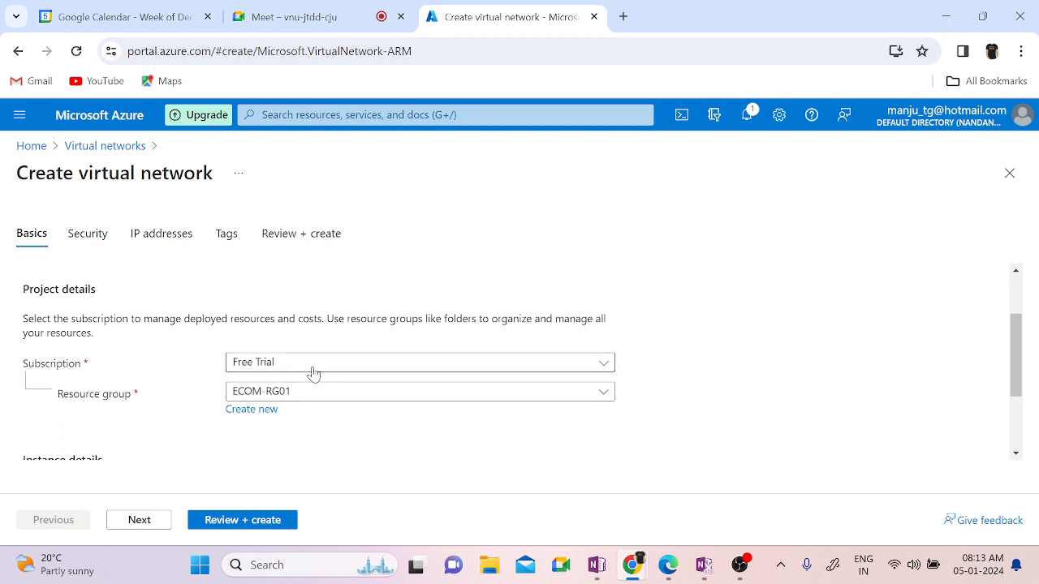
{"action": "left_click", "coordinate": [313, 372]}
{"action": "left_click", "coordinate": [794, 345]}
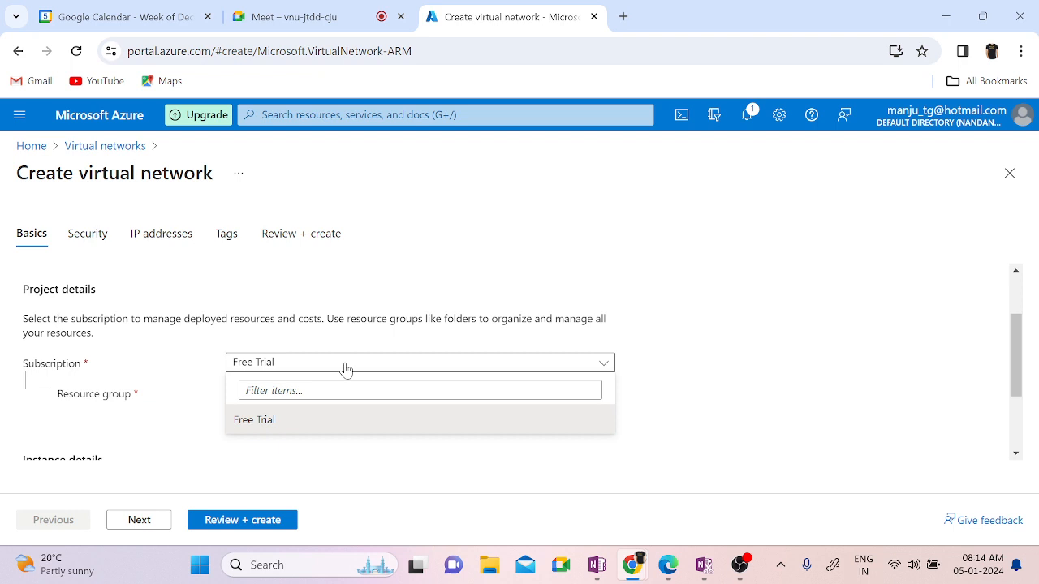
{"action": "left_click", "coordinate": [194, 378]}
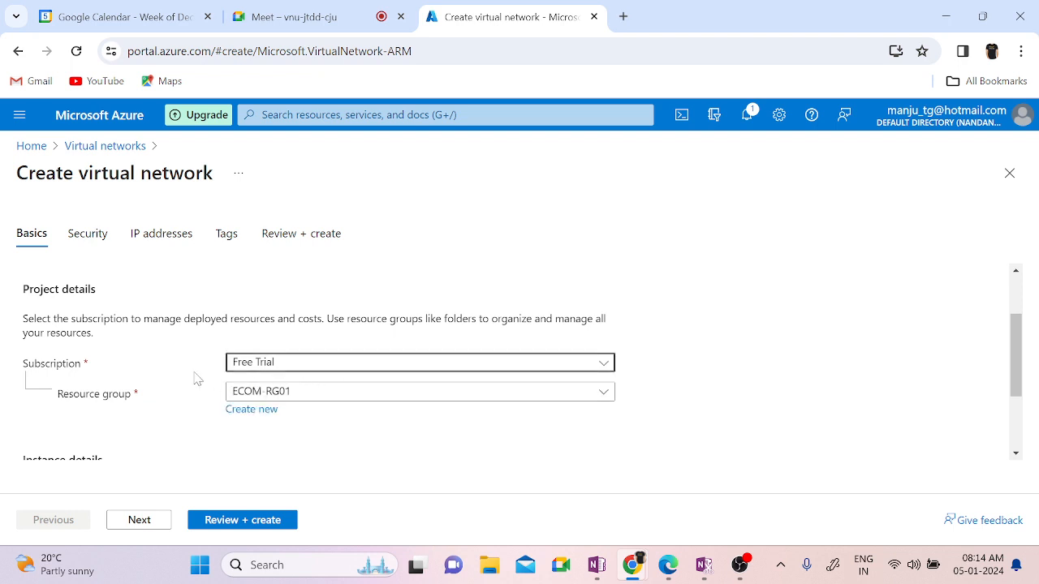
{"action": "left_click", "coordinate": [286, 399]}
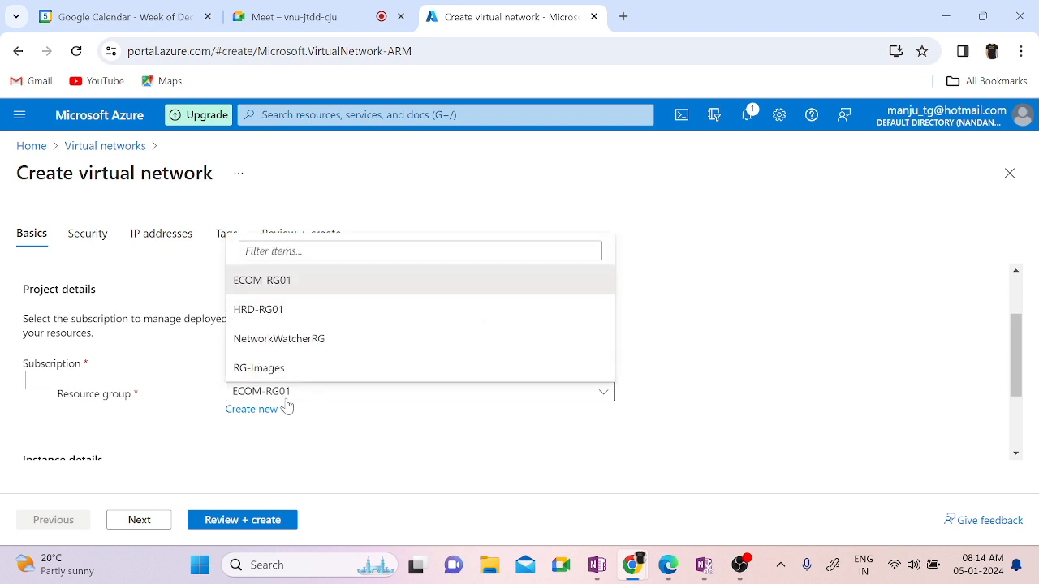
{"action": "left_click", "coordinate": [354, 485]}
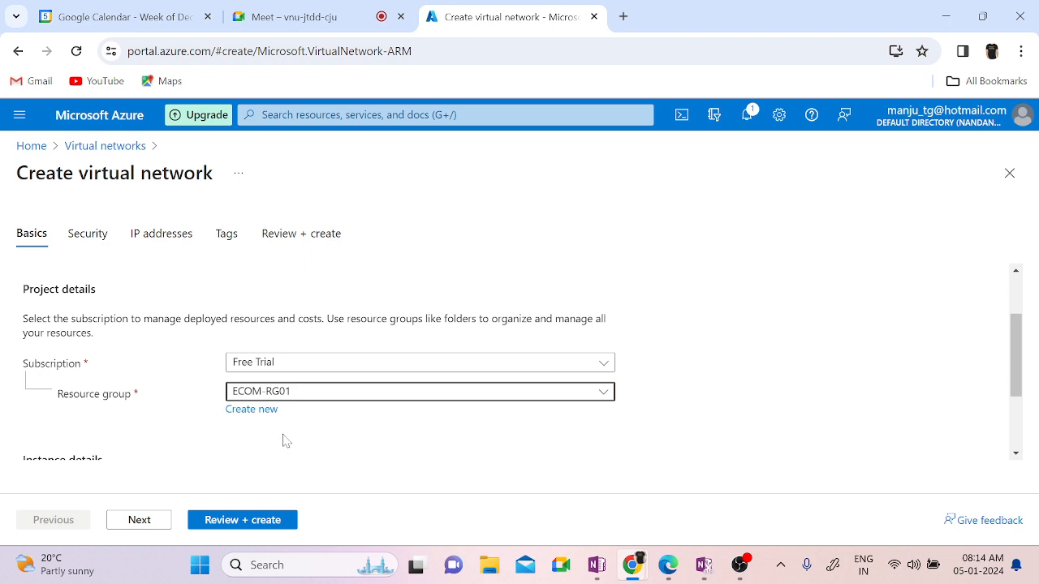
{"action": "left_click", "coordinate": [243, 410]}
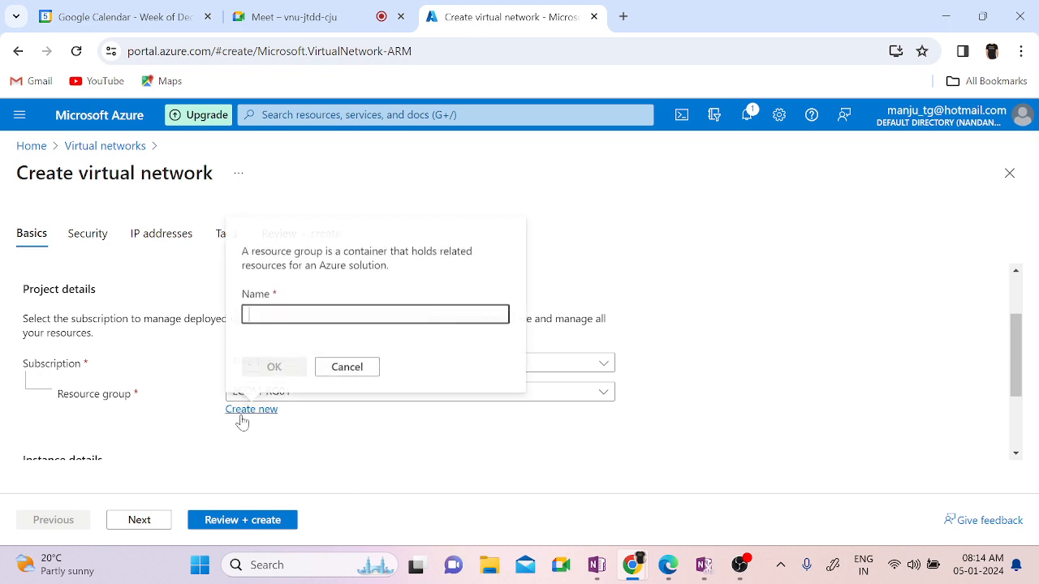
{"action": "left_click", "coordinate": [348, 366]}
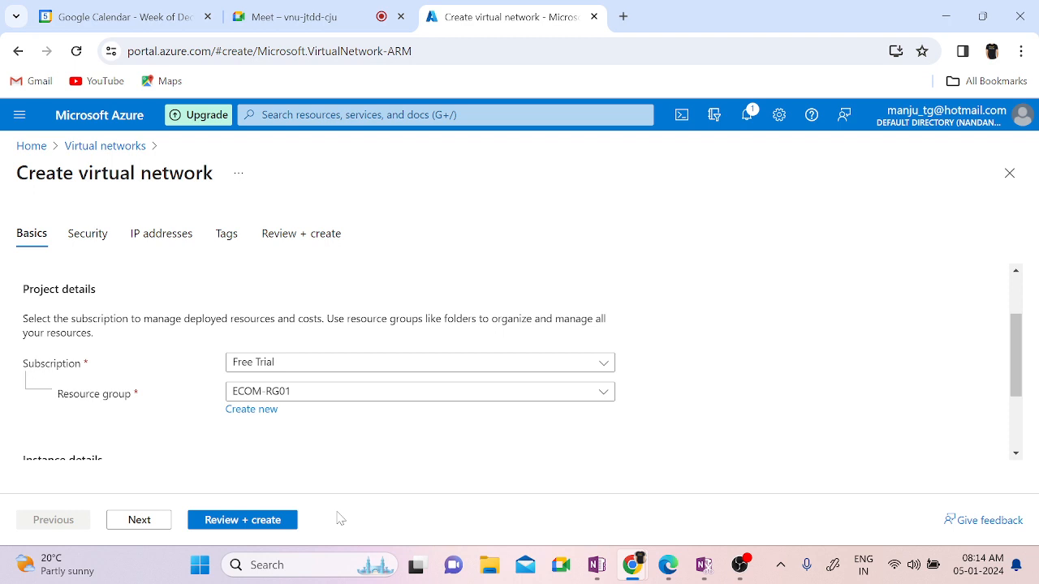
Step: Create a new resource group named LAN-RG for the virtual network
{"action": "left_click", "coordinate": [260, 410]}
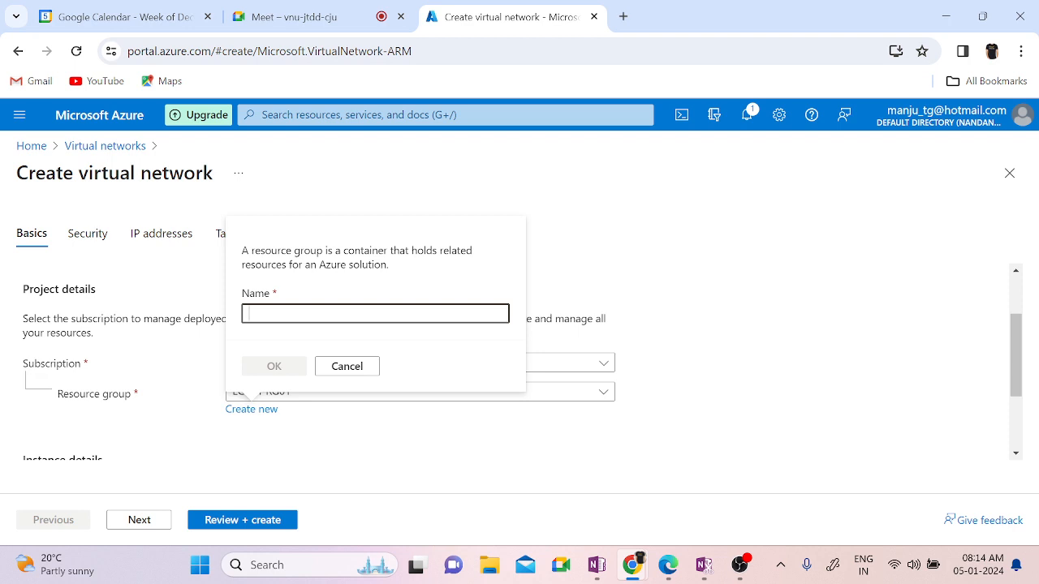
{"action": "type", "text": "Vnet"}
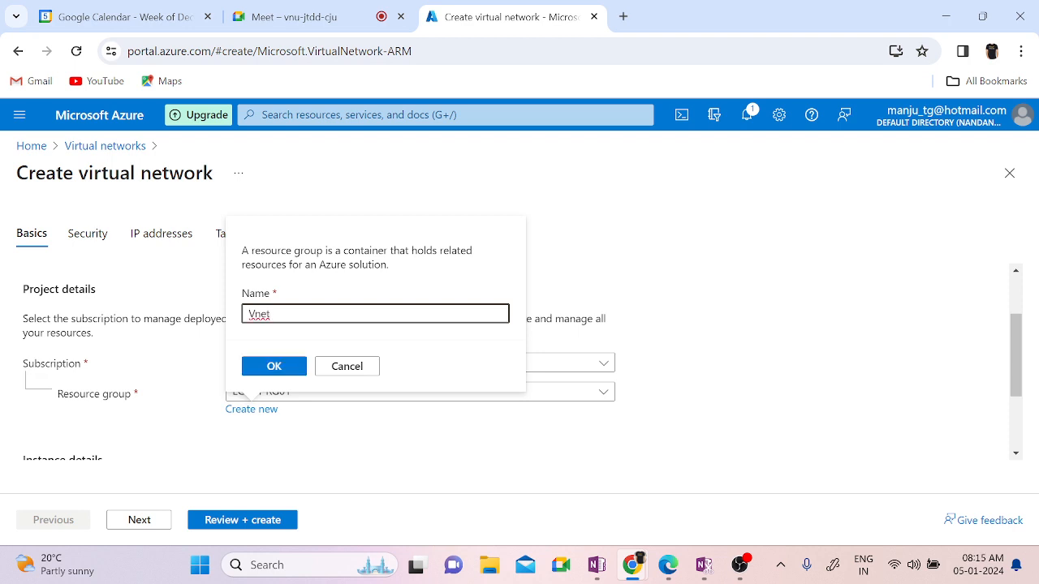
{"action": "key", "text": "BackSpace"}
{"action": "key", "text": "BackSpace"}
{"action": "key", "text": "BackSpace"}
{"action": "key", "text": "BackSpace"}
{"action": "type", "text": "Network"}
{"action": "key", "text": "BackSpace"}
{"action": "key", "text": "BackSpace"}
{"action": "key", "text": "BackSpace"}
{"action": "key", "text": "BackSpace"}
{"action": "key", "text": "BackSpace"}
{"action": "key", "text": "BackSpace"}
{"action": "key", "text": "BackSpace"}
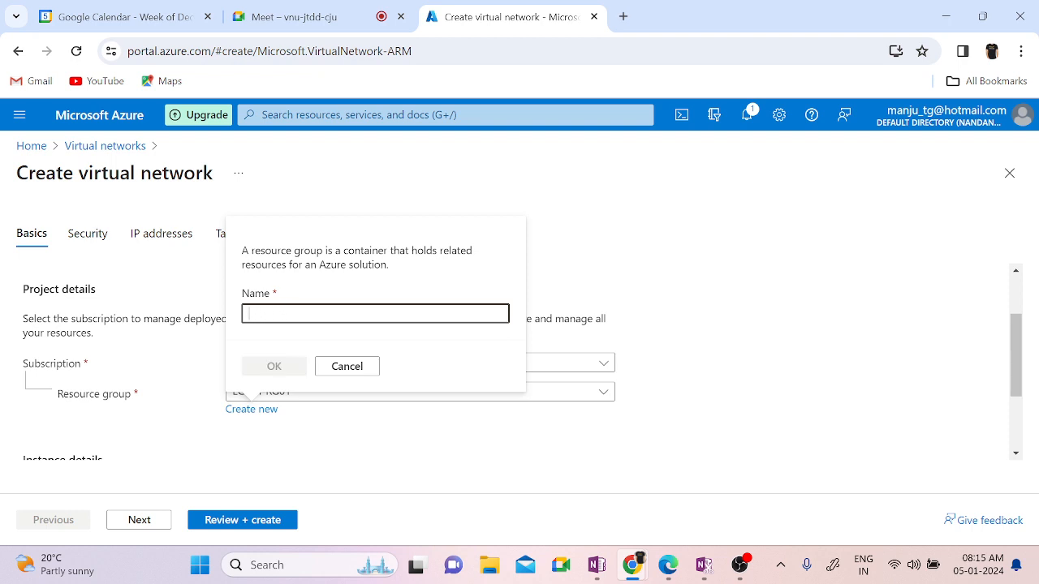
{"action": "type", "text": "LAN-"}
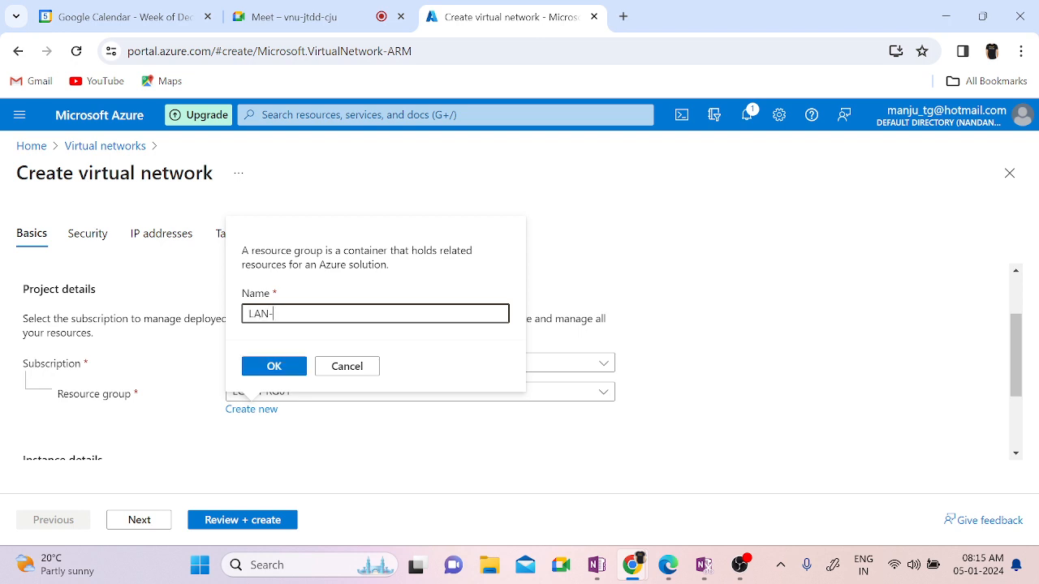
{"action": "type", "text": "RG"}
{"action": "key", "text": "BackSpace"}
{"action": "type", "text": "RG"}
{"action": "left_click", "coordinate": [278, 371]}
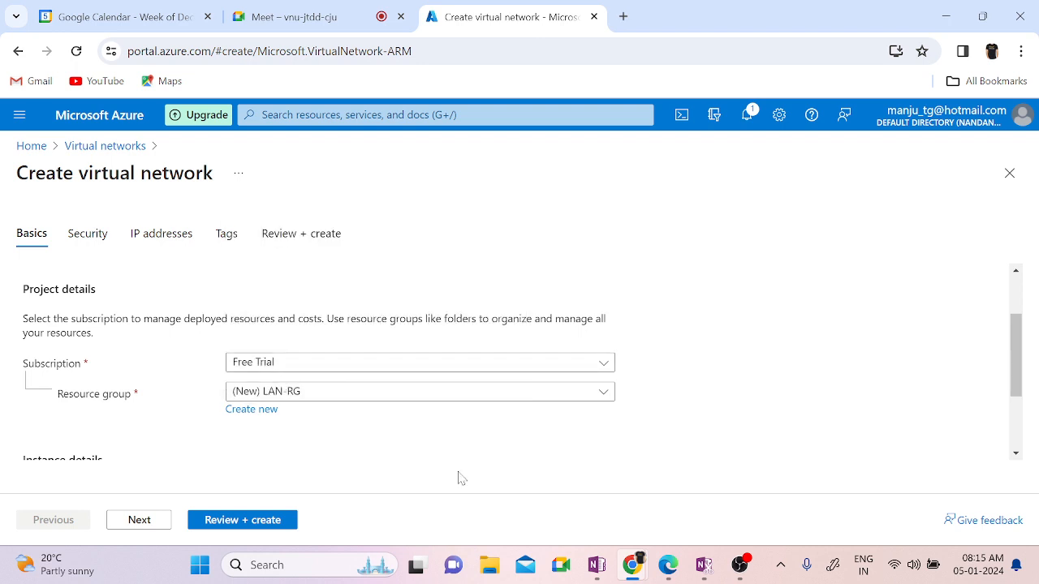
Step: Enter Vnet01 as the virtual network name
{"action": "scroll", "coordinate": [919, 434], "scroll_direction": "down", "scroll_amount": 2}
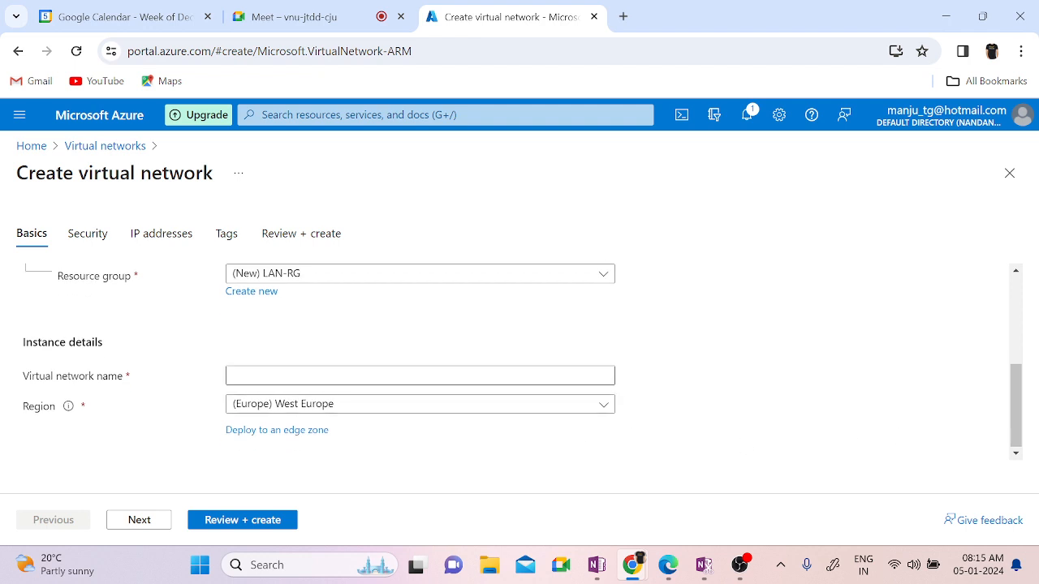
{"action": "left_click", "coordinate": [420, 376]}
{"action": "type", "text": "Vnet01"}
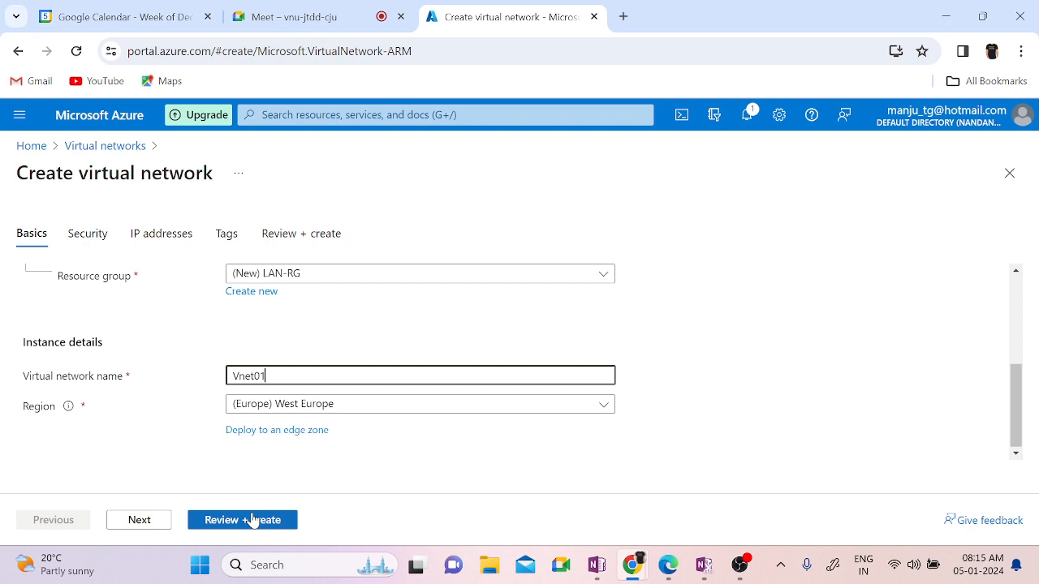
Step: Leave Bastion, Firewall and DDoS protection disabled and continue to IP addresses
{"action": "left_click", "coordinate": [143, 520]}
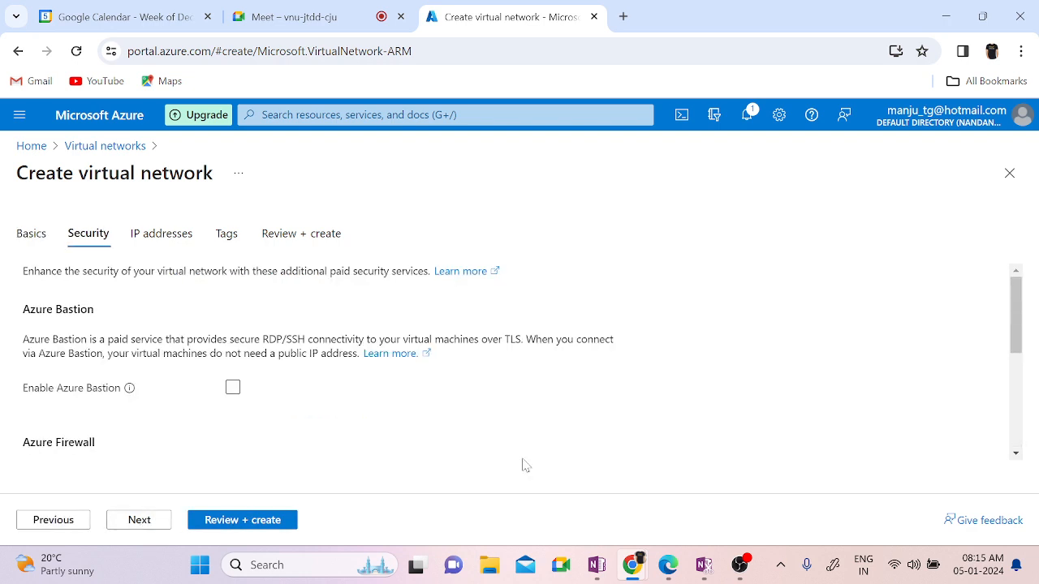
{"action": "scroll", "coordinate": [523, 465], "scroll_direction": "down", "scroll_amount": 2}
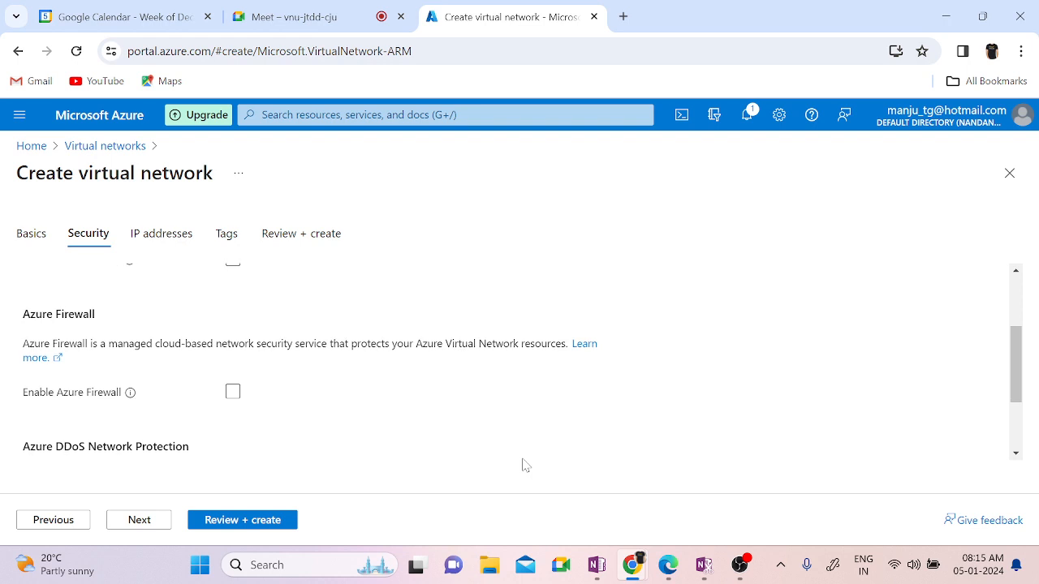
{"action": "scroll", "coordinate": [523, 465], "scroll_direction": "down", "scroll_amount": 1}
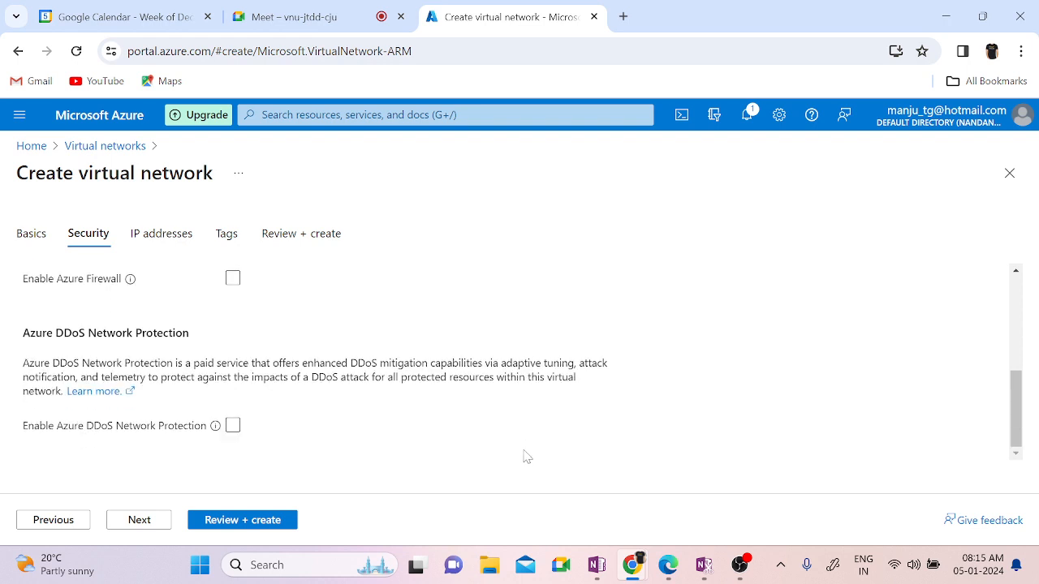
{"action": "scroll", "coordinate": [524, 457], "scroll_direction": "up", "scroll_amount": 3}
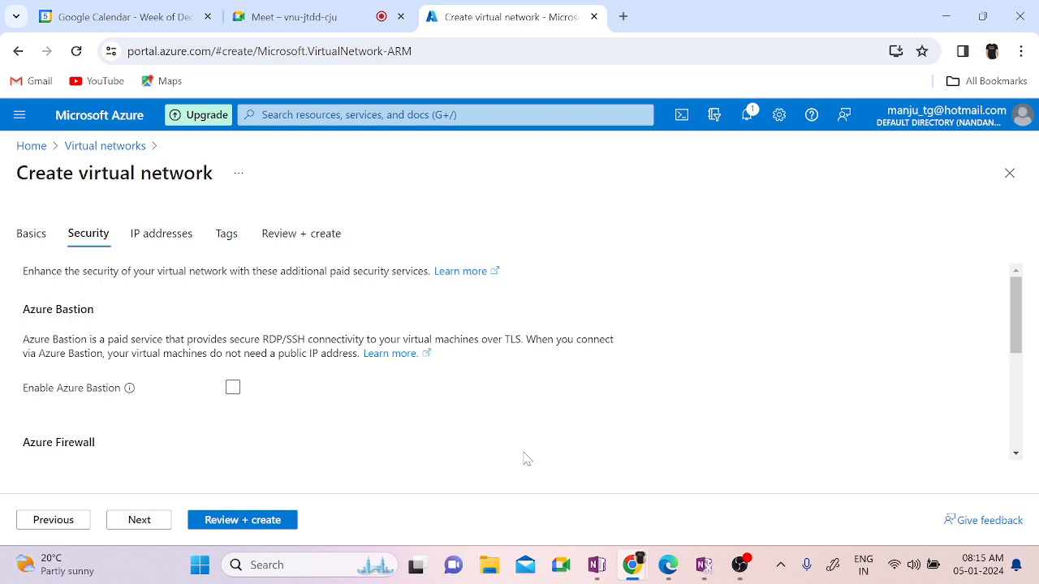
{"action": "left_click", "coordinate": [139, 526]}
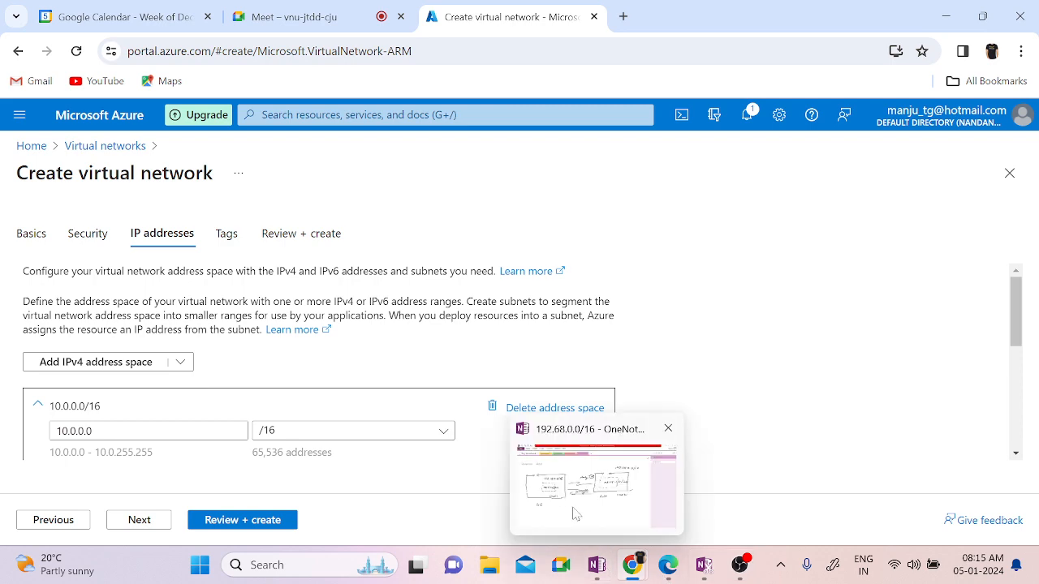
Step: After checking the OneNote diagram, change the address space from 10.0.0.0 to 172.16.0.0
{"action": "left_click", "coordinate": [600, 567]}
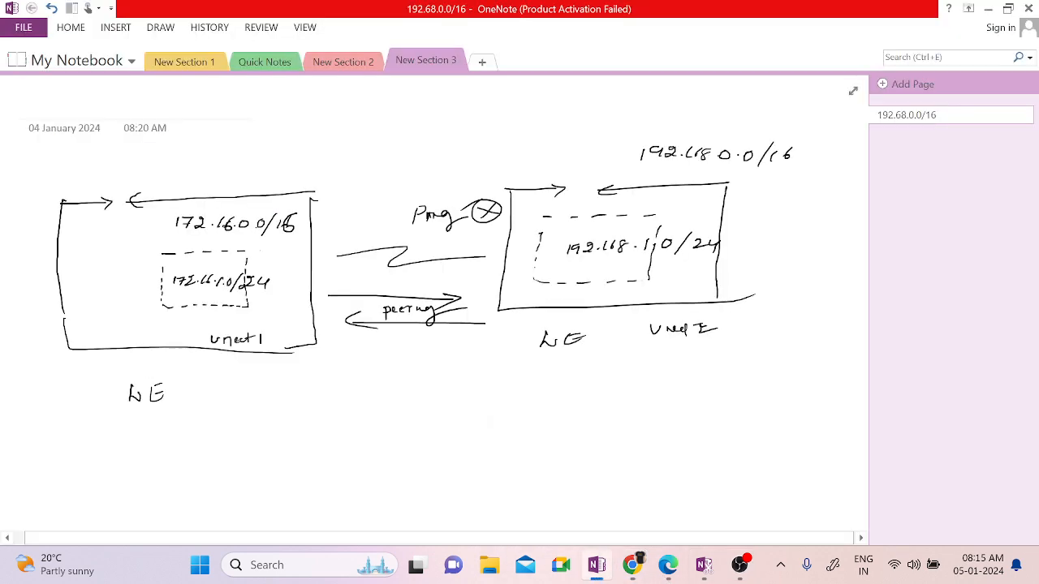
{"action": "left_click", "coordinate": [987, 8]}
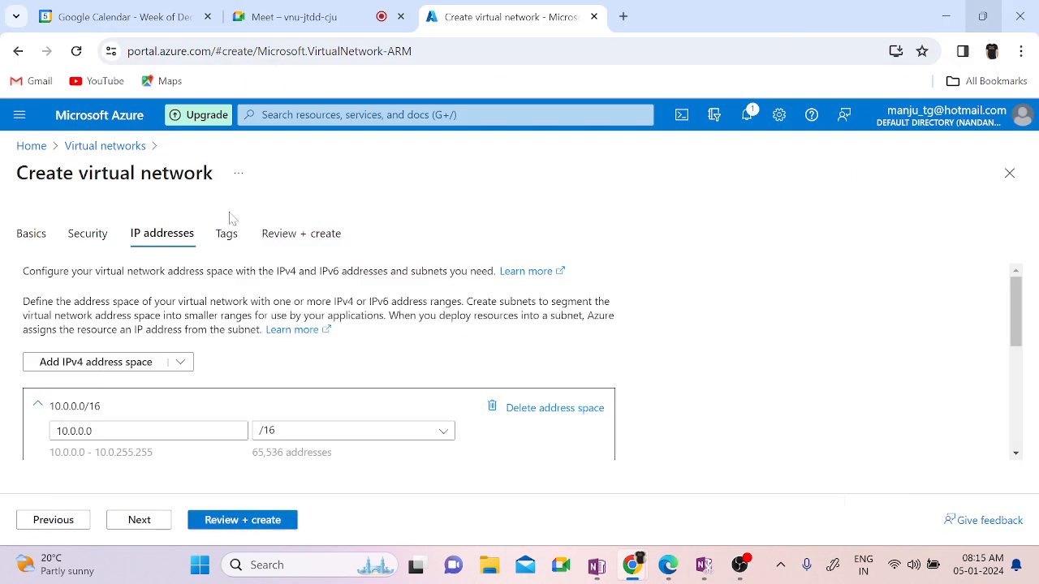
{"action": "left_click", "coordinate": [134, 431]}
{"action": "key", "text": "BackSpace"}
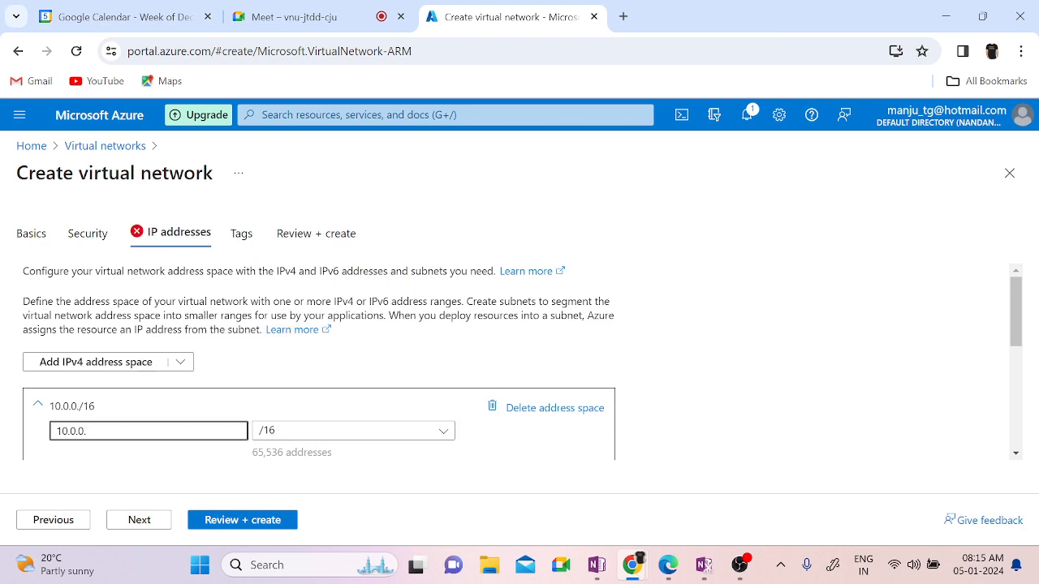
{"action": "key", "text": "ctrl+a"}
{"action": "key", "text": "BackSpace"}
{"action": "type", "text": "172.16.0.0"}
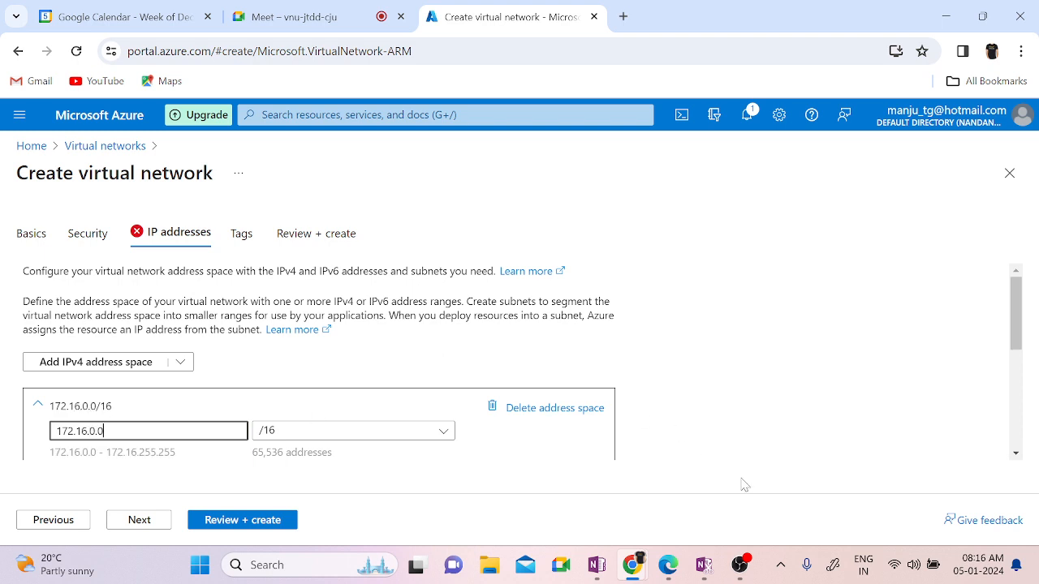
{"action": "left_click", "coordinate": [737, 424]}
Step: Open the out-of-range default subnet in the Subnets list for editing
{"action": "scroll", "coordinate": [737, 424], "scroll_direction": "down", "scroll_amount": 2}
{"action": "scroll", "coordinate": [737, 424], "scroll_direction": "down", "scroll_amount": 1}
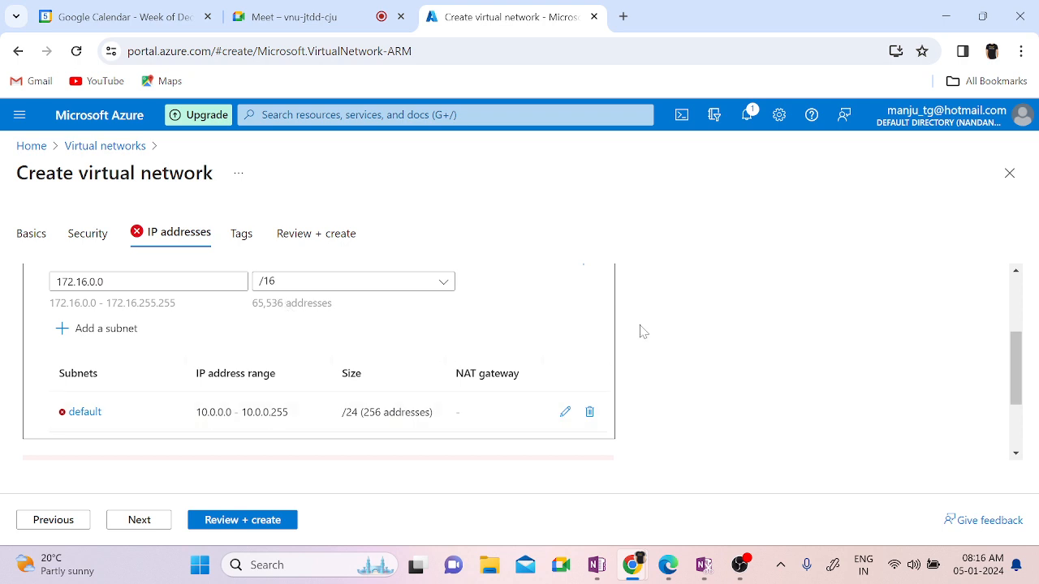
{"action": "scroll", "coordinate": [640, 330], "scroll_direction": "up", "scroll_amount": 3}
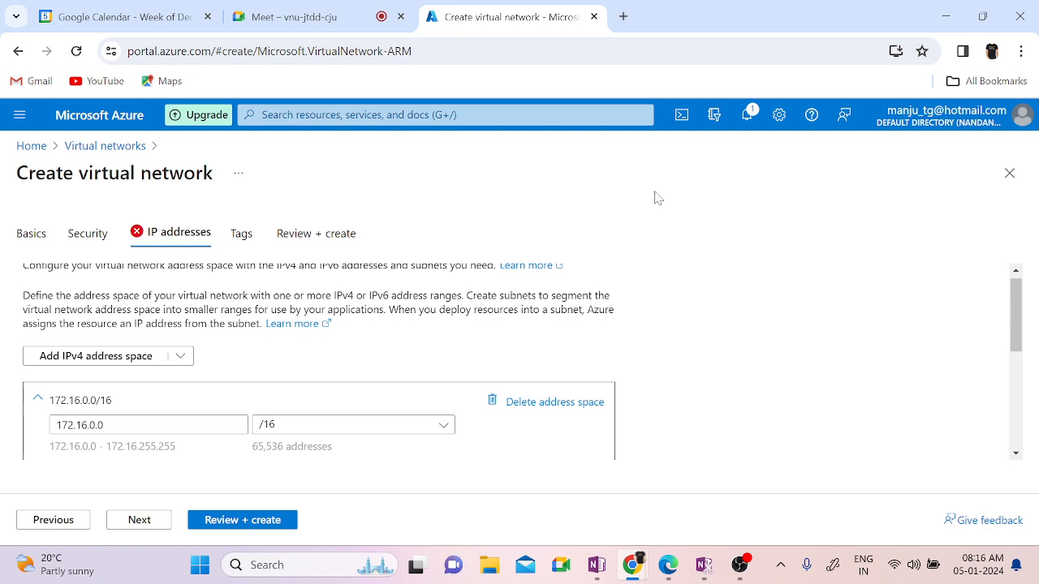
{"action": "scroll", "coordinate": [682, 414], "scroll_direction": "up", "scroll_amount": 1}
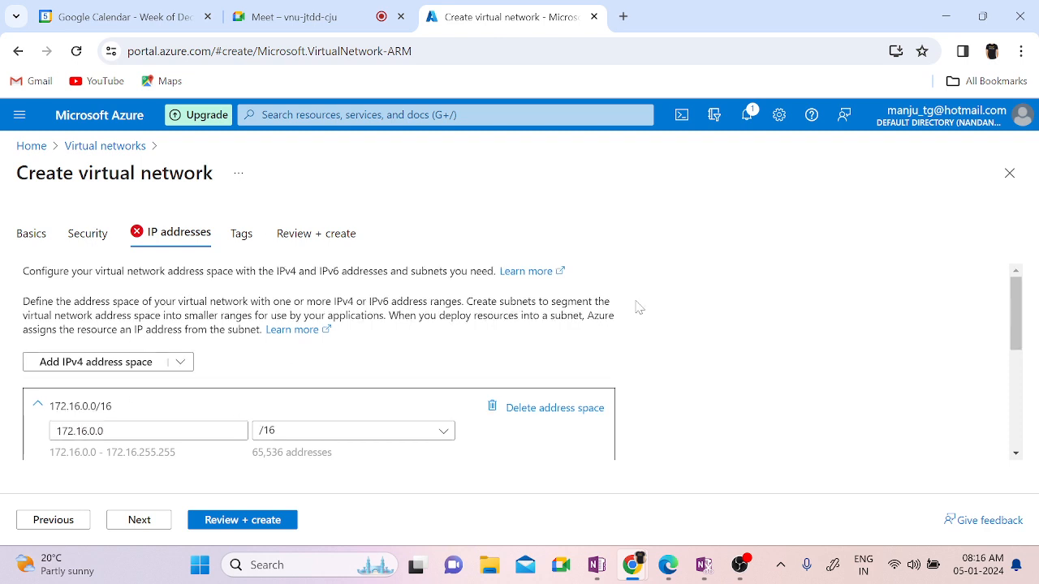
{"action": "scroll", "coordinate": [835, 389], "scroll_direction": "down", "scroll_amount": 1}
{"action": "scroll", "coordinate": [835, 389], "scroll_direction": "down", "scroll_amount": 2}
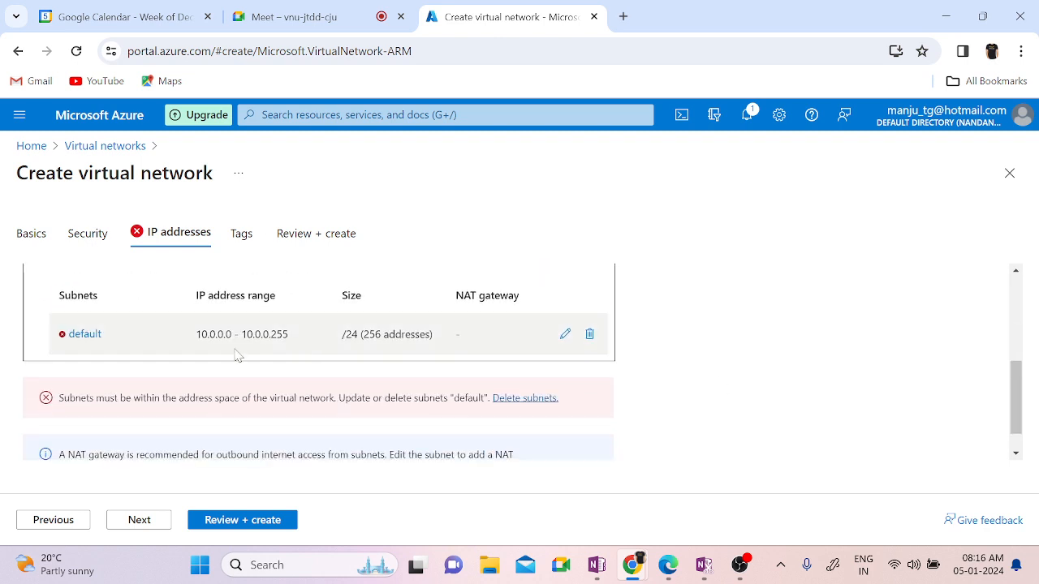
{"action": "left_click", "coordinate": [564, 334]}
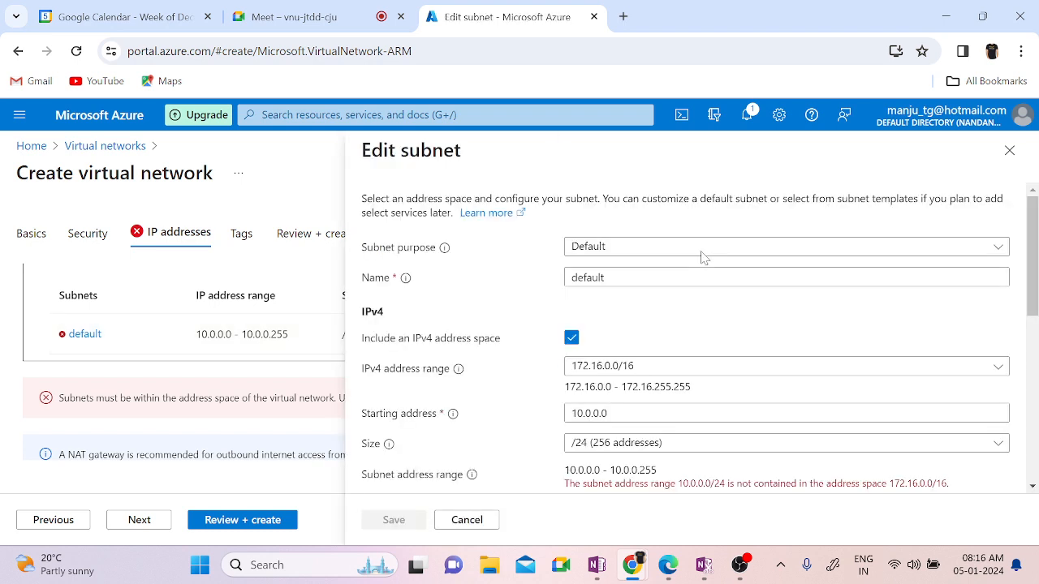
Step: Set the default subnet's starting address to 172.16.1.0 with size /24 and save it
{"action": "left_click", "coordinate": [649, 367]}
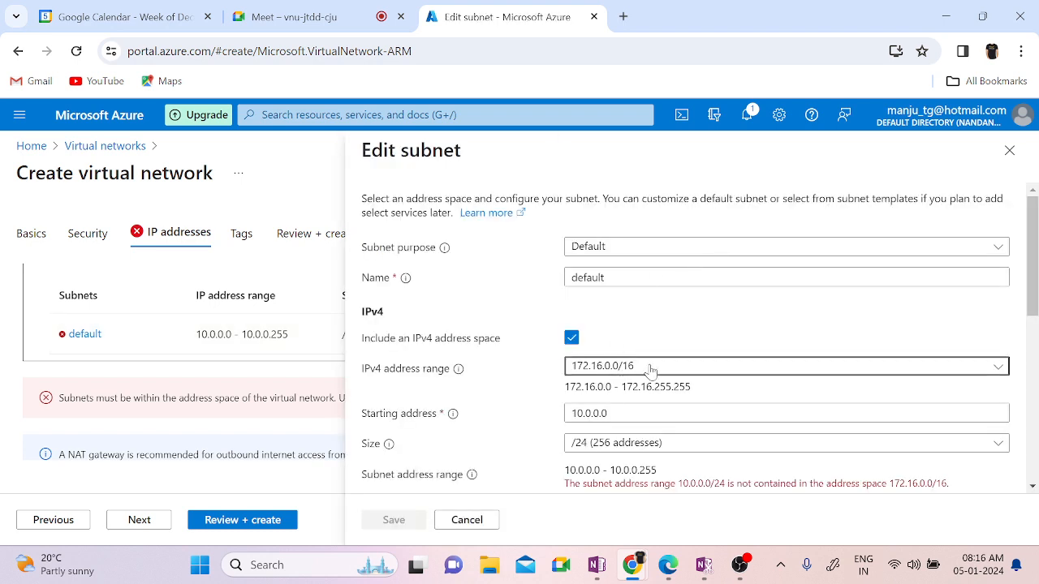
{"action": "left_click", "coordinate": [516, 388]}
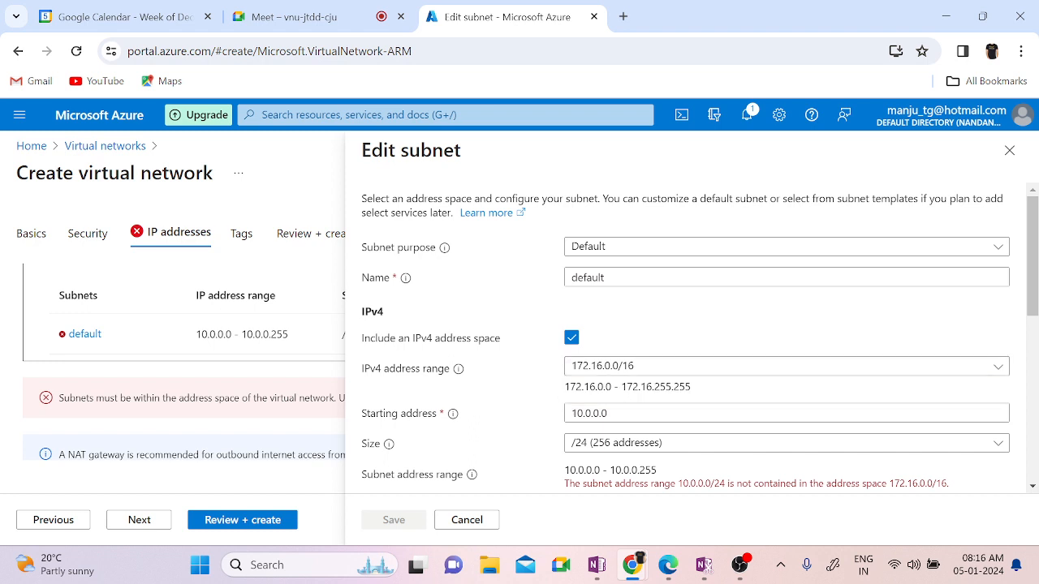
{"action": "left_click", "coordinate": [622, 412]}
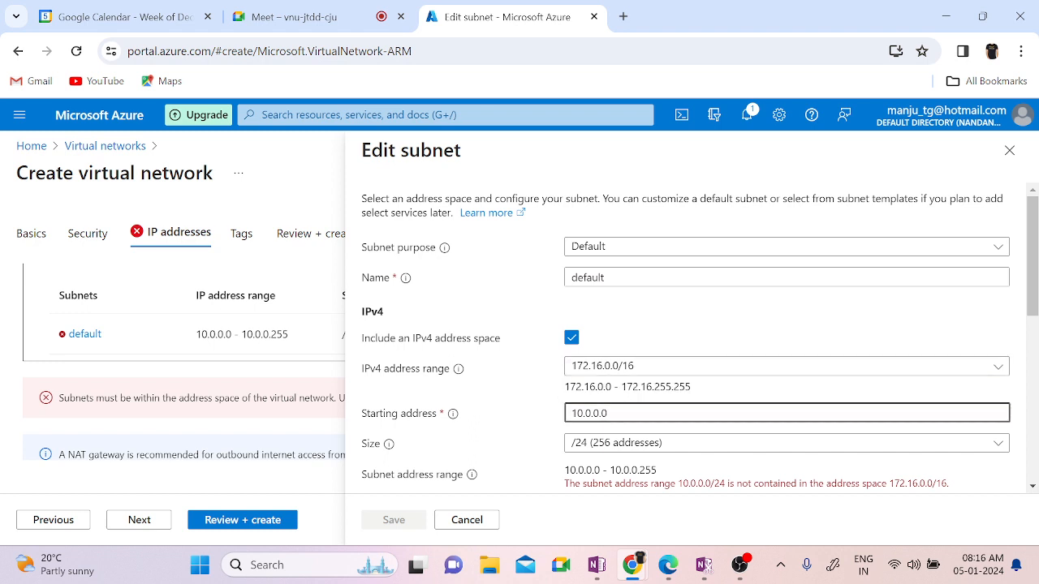
{"action": "key", "text": "BackSpace"}
{"action": "key", "text": "BackSpace"}
{"action": "key", "text": "BackSpace"}
{"action": "key", "text": "BackSpace"}
{"action": "key", "text": "BackSpace"}
{"action": "key", "text": "BackSpace"}
{"action": "key", "text": "BackSpace"}
{"action": "key", "text": "BackSpace"}
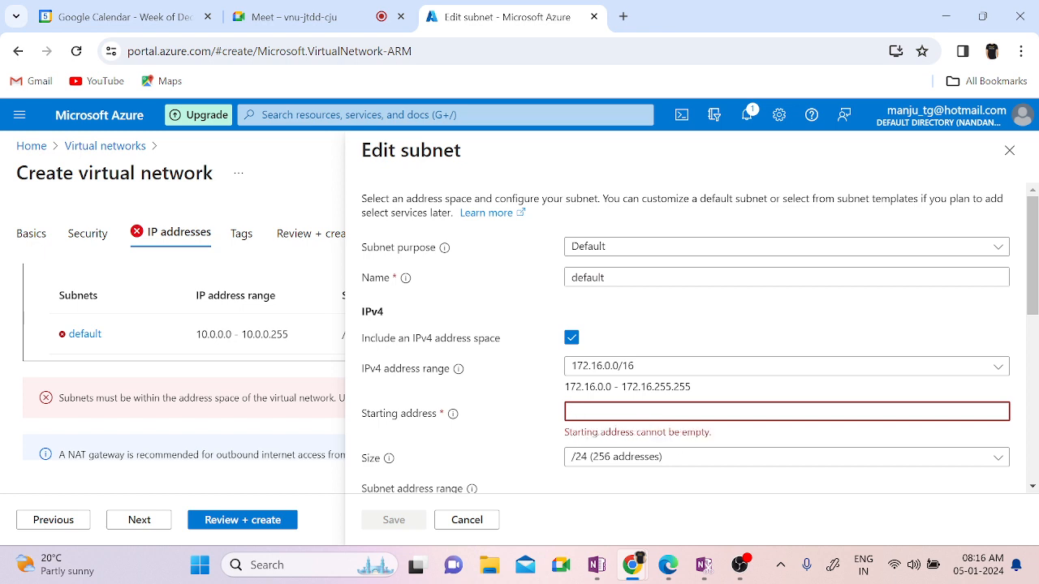
{"action": "type", "text": "172"}
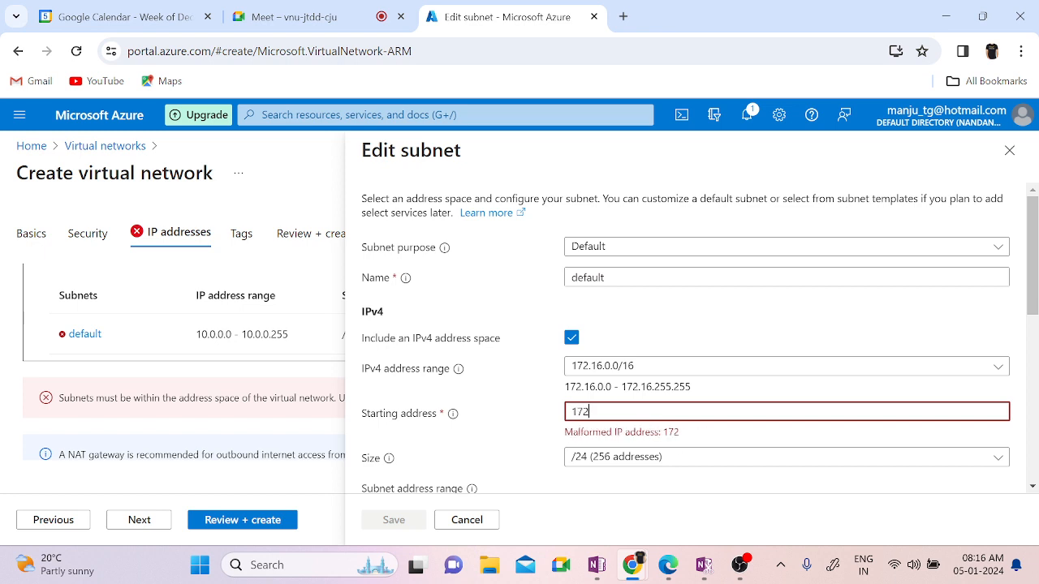
{"action": "type", "text": ".16.1.0"}
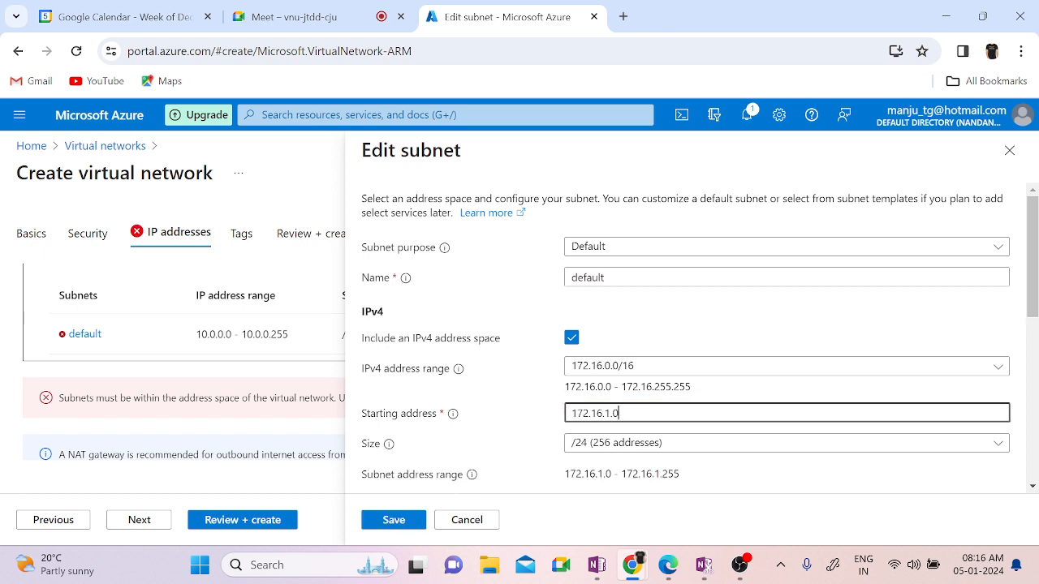
{"action": "type", "text": "/25"}
{"action": "key", "text": "BackSpace"}
{"action": "type", "text": "4"}
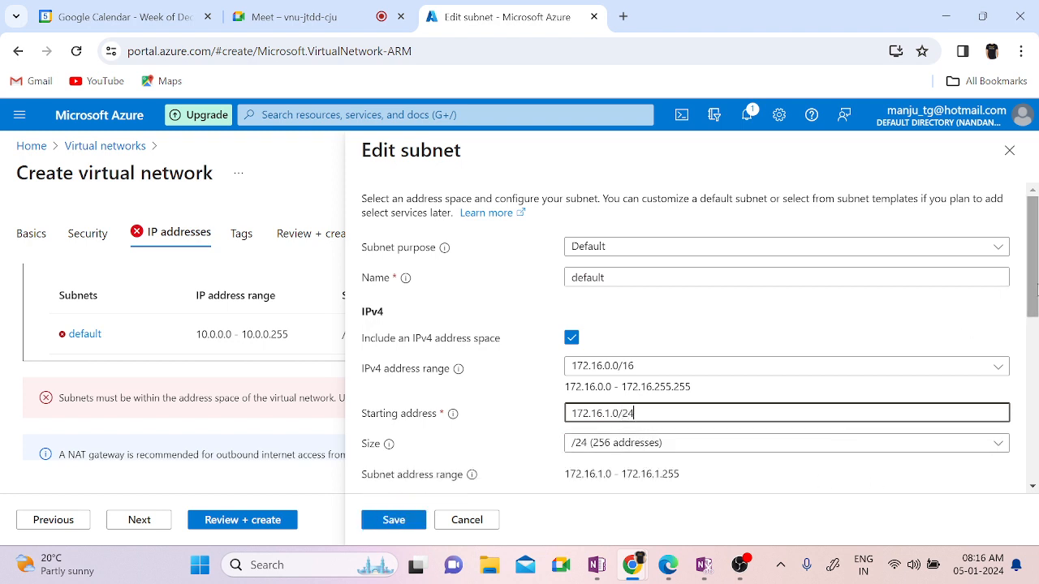
{"action": "left_click_drag", "start_coordinate": [1036, 290], "coordinate": [1035, 405]}
{"action": "left_click", "coordinate": [393, 520]}
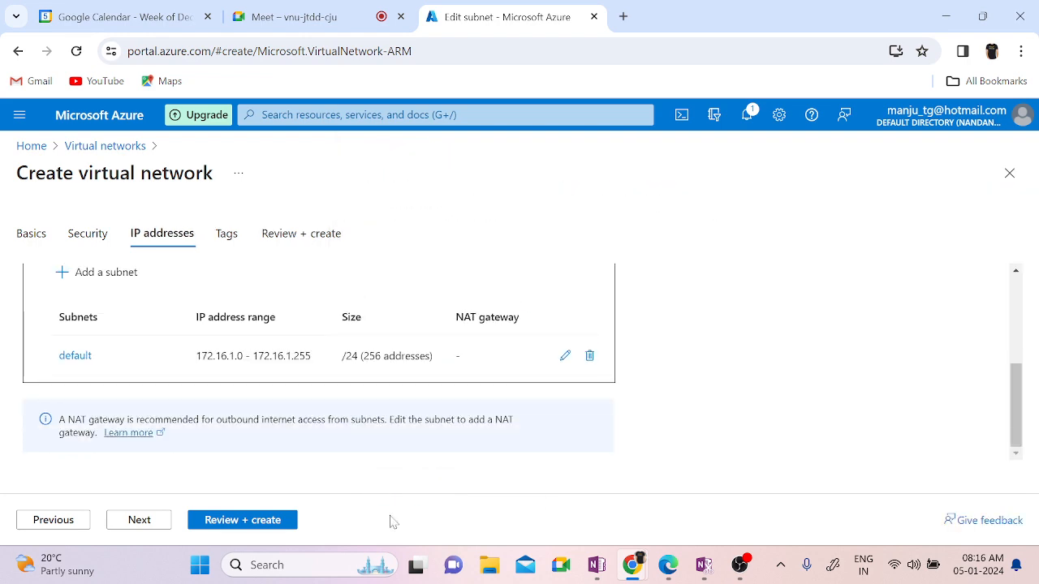
Step: Confirm the default subnet is 172.16.1.0/24 with 256 addresses, then continue to Tags
{"action": "scroll", "coordinate": [762, 309], "scroll_direction": "up", "scroll_amount": 3}
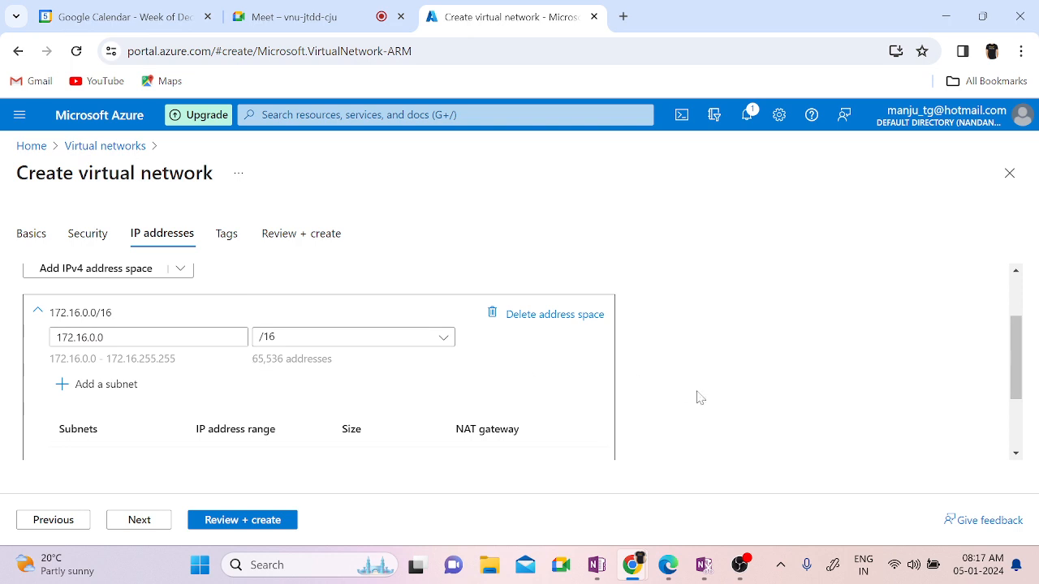
{"action": "scroll", "coordinate": [700, 398], "scroll_direction": "down", "scroll_amount": 1}
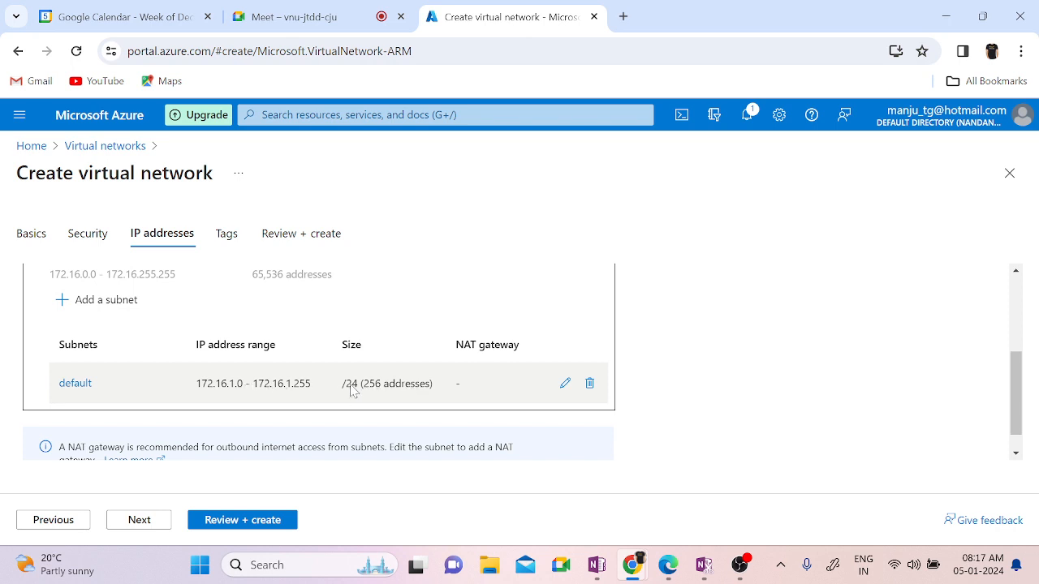
{"action": "left_click_drag", "start_coordinate": [358, 388], "coordinate": [349, 389]}
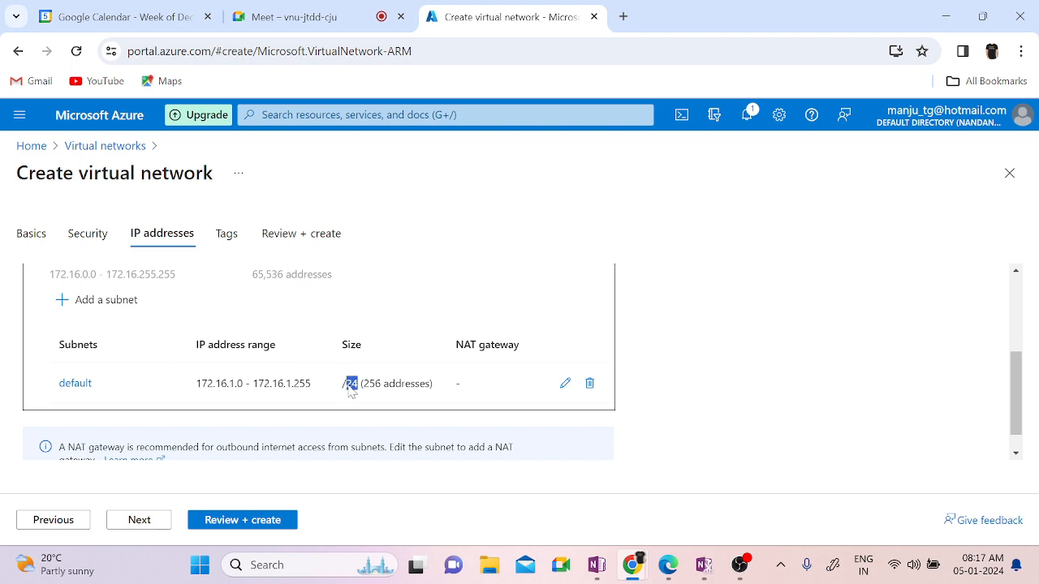
{"action": "left_click", "coordinate": [793, 408]}
{"action": "scroll", "coordinate": [793, 408], "scroll_direction": "up", "scroll_amount": 1}
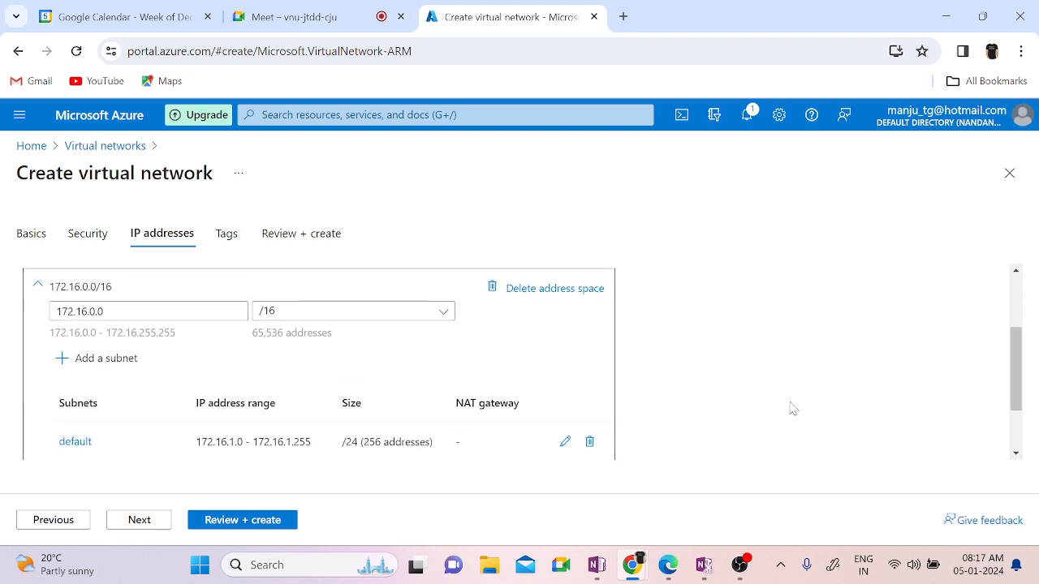
{"action": "scroll", "coordinate": [793, 409], "scroll_direction": "down", "scroll_amount": 2}
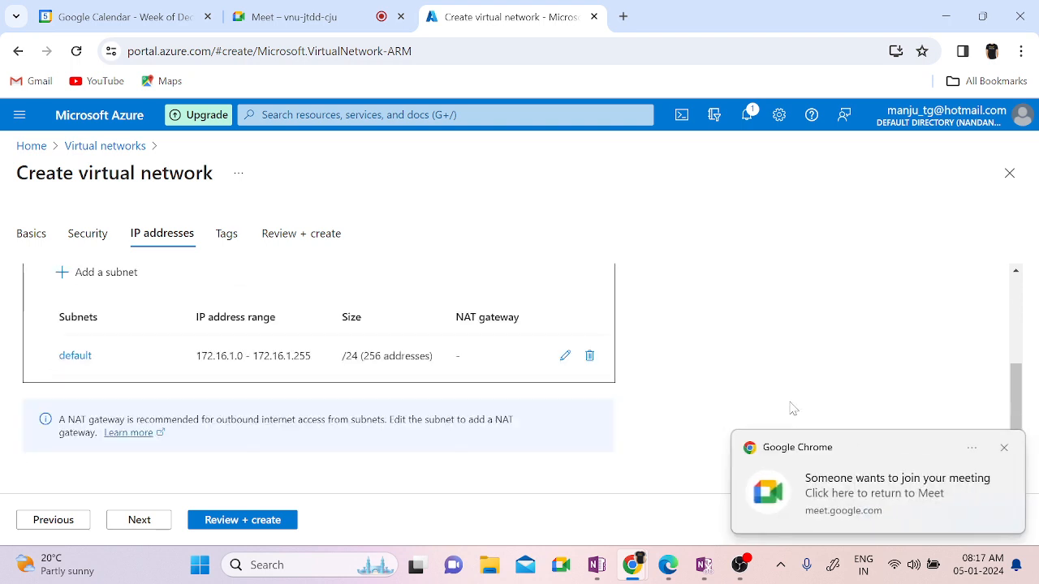
{"action": "left_click", "coordinate": [139, 519]}
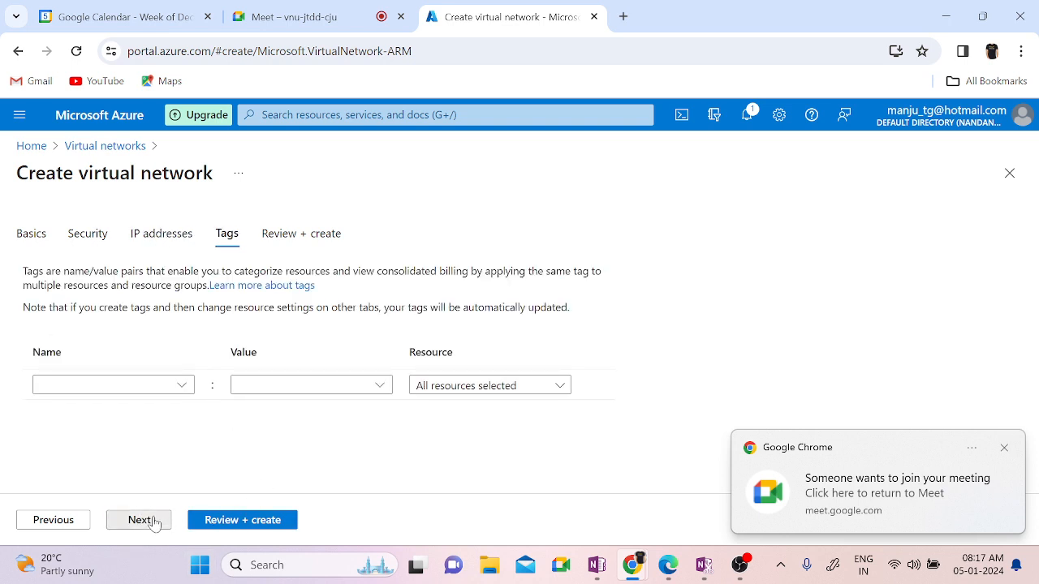
Step: Review the Vnet01 summary in Review + create and create the network
{"action": "left_click", "coordinate": [154, 523]}
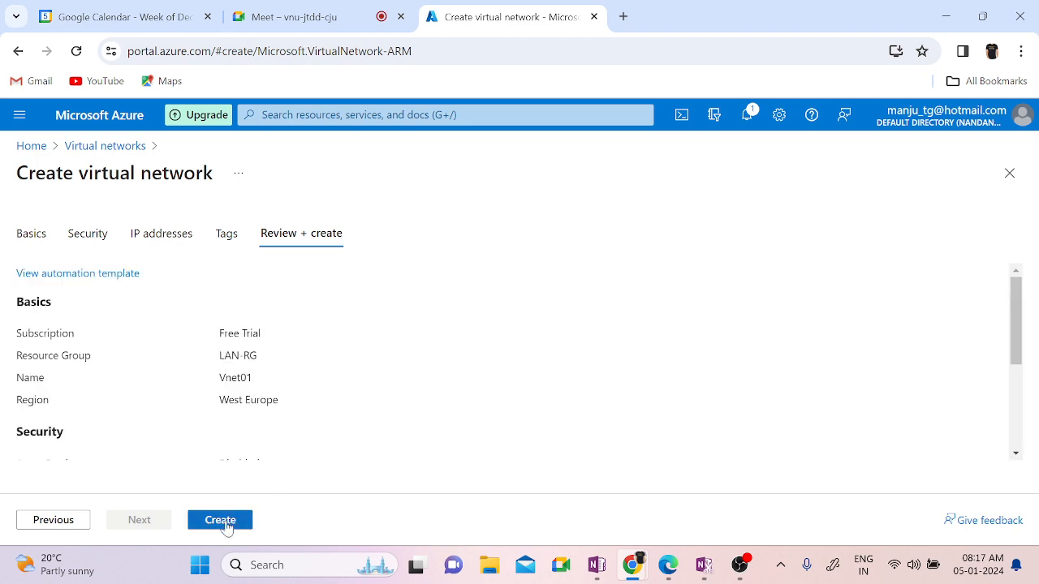
{"action": "scroll", "coordinate": [486, 357], "scroll_direction": "down", "scroll_amount": 3}
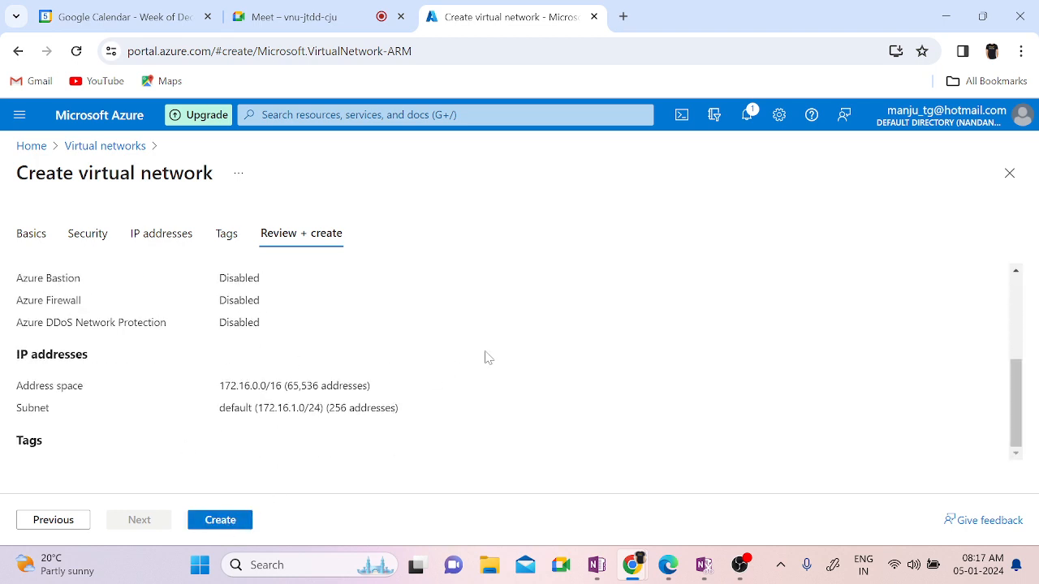
{"action": "scroll", "coordinate": [487, 357], "scroll_direction": "up", "scroll_amount": 3}
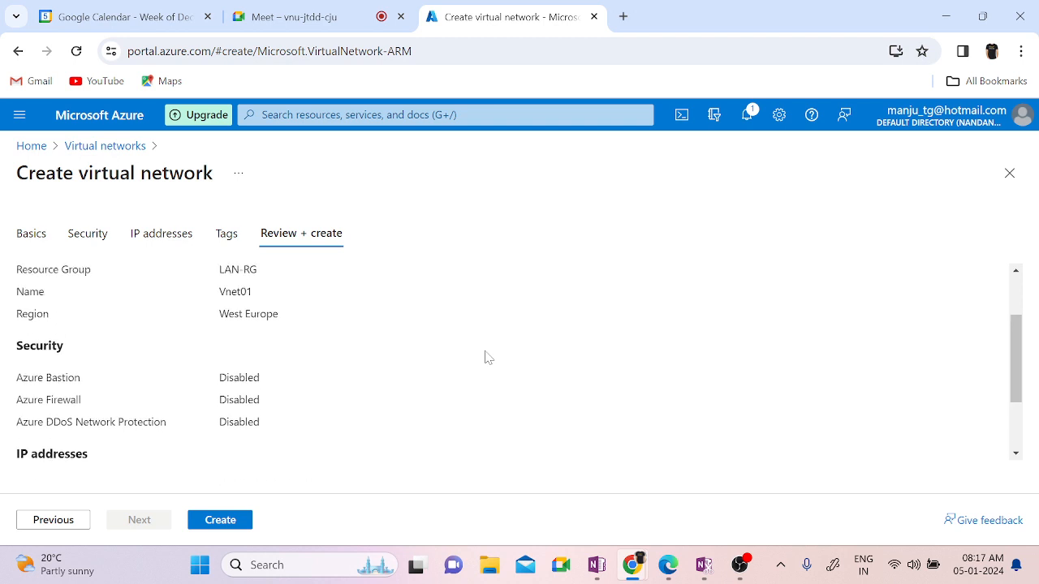
{"action": "scroll", "coordinate": [487, 357], "scroll_direction": "up", "scroll_amount": 1}
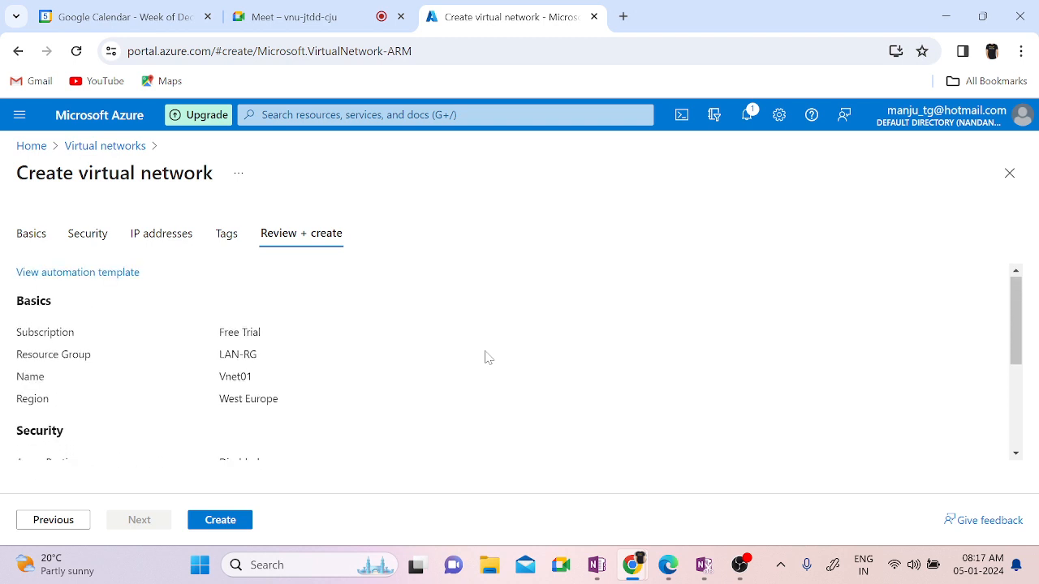
{"action": "left_click", "coordinate": [232, 521]}
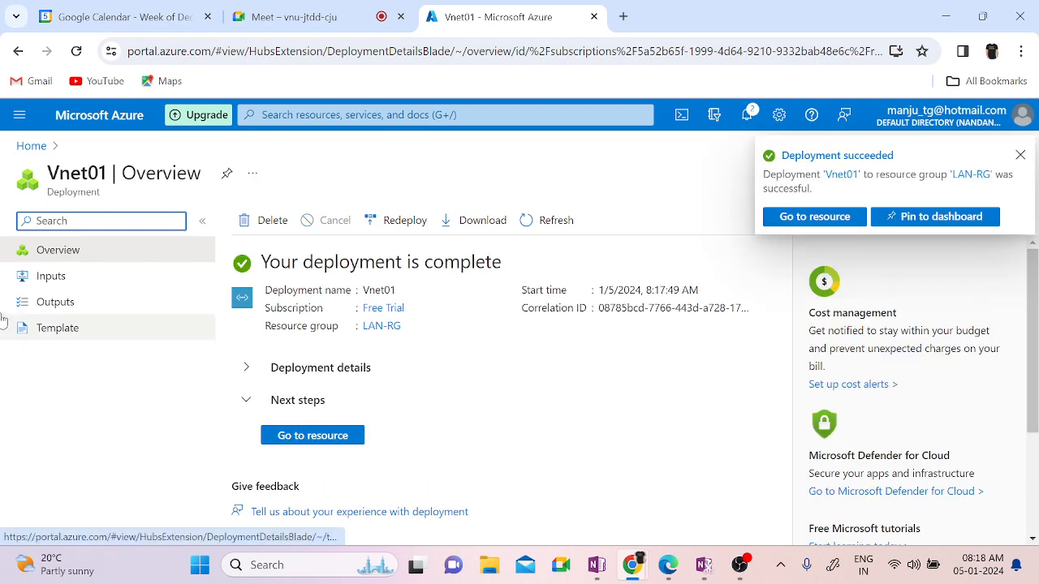
Step: Start another new virtual network from Home > Virtual networks
{"action": "left_click", "coordinate": [49, 151]}
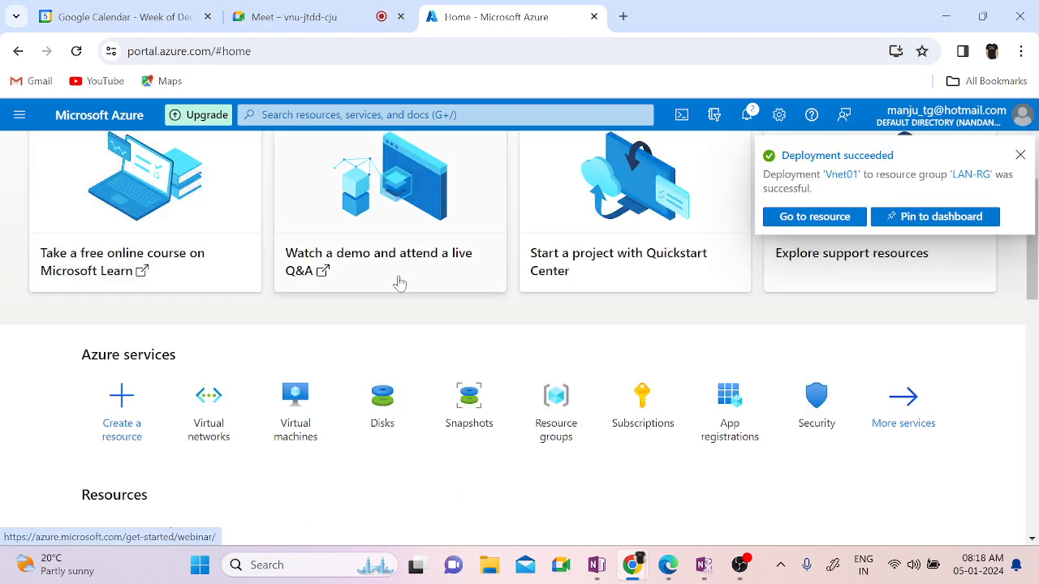
{"action": "left_click", "coordinate": [228, 416]}
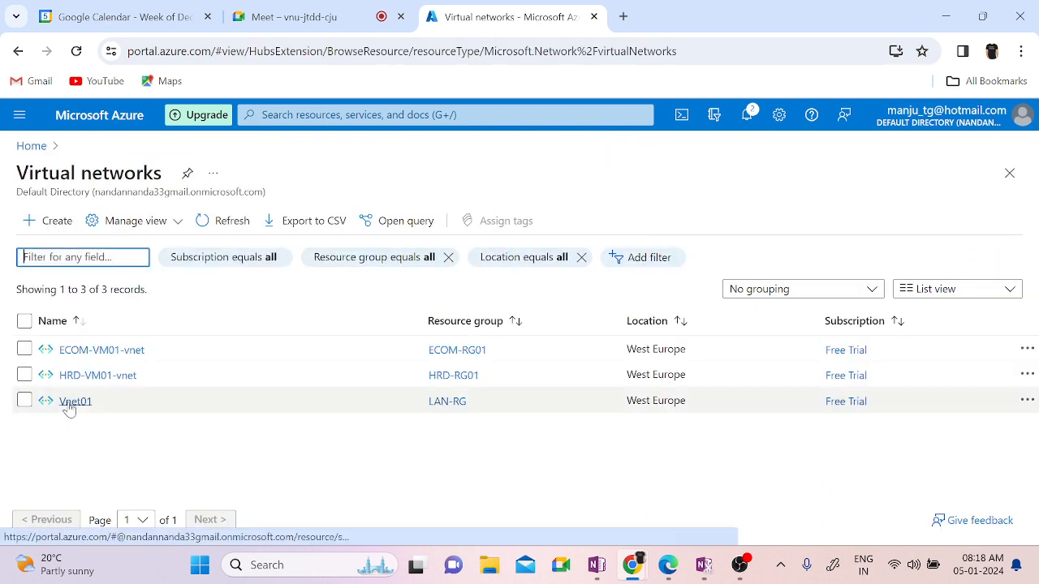
{"action": "left_click", "coordinate": [59, 221]}
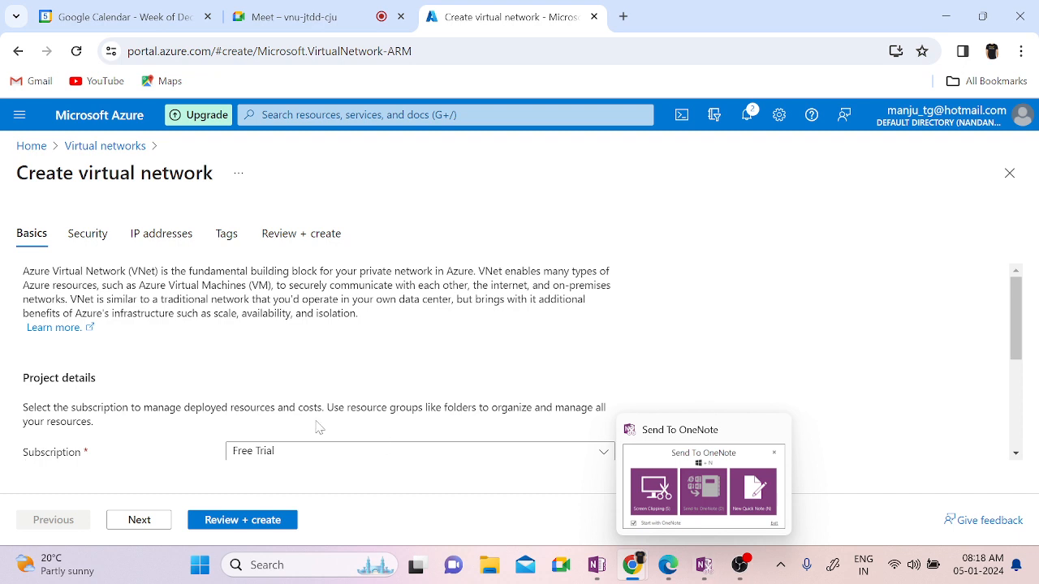
Step: Choose resource group LAN-RG, name the network Vnet02, and continue to Security
{"action": "scroll", "coordinate": [522, 332], "scroll_direction": "down", "scroll_amount": 2}
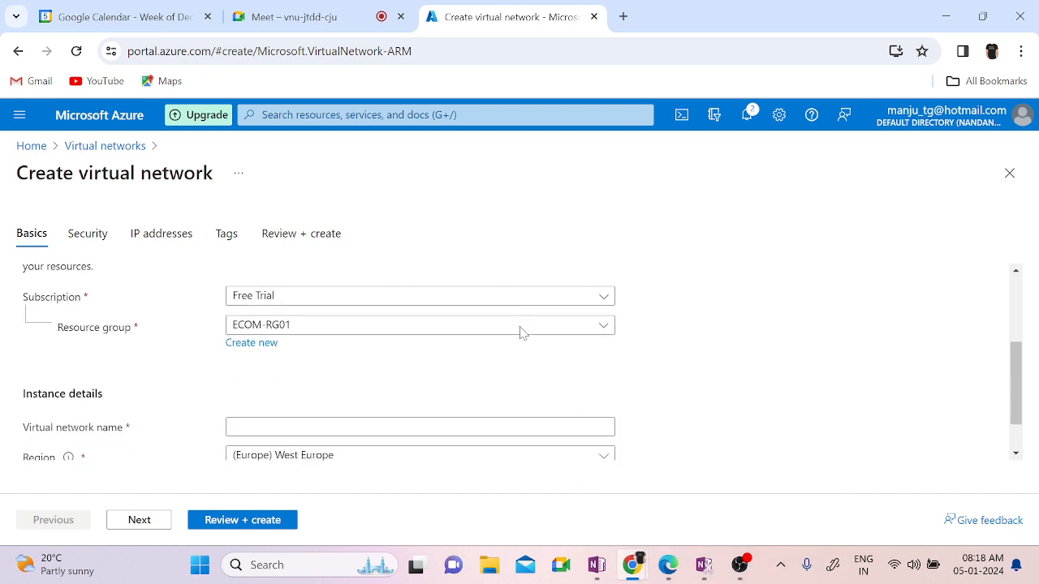
{"action": "left_click", "coordinate": [291, 321]}
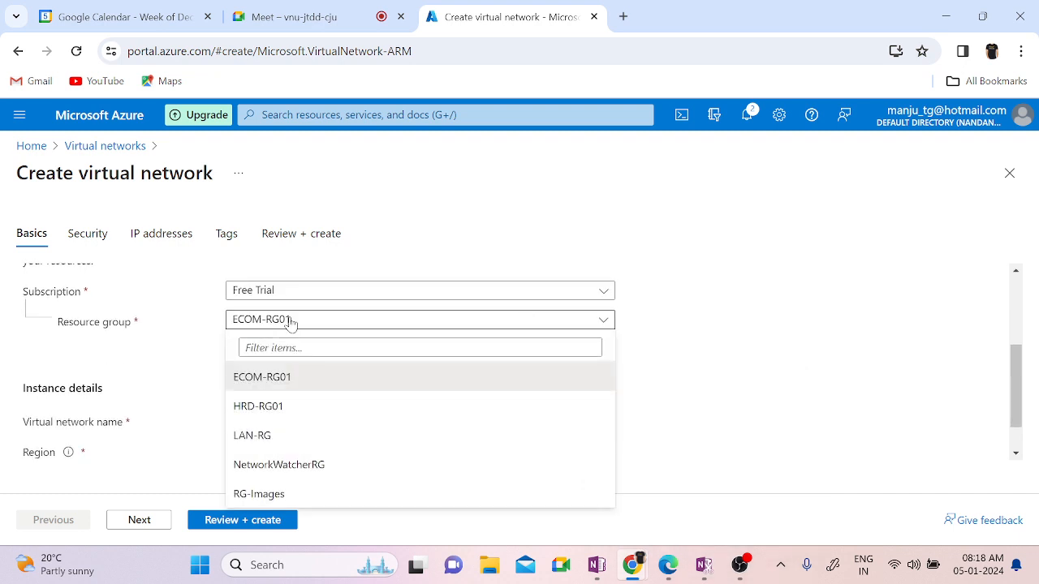
{"action": "left_click", "coordinate": [253, 436]}
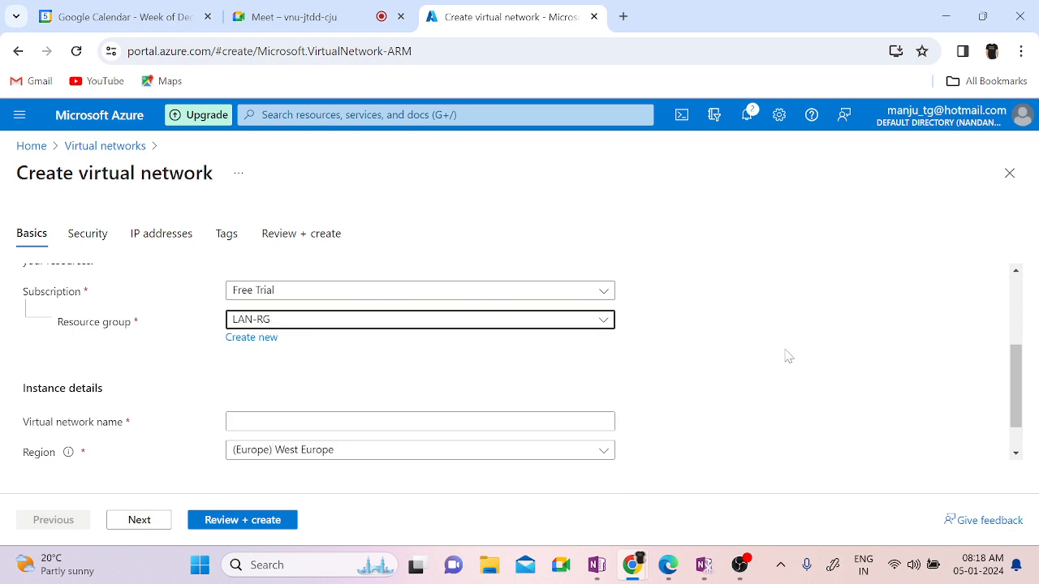
{"action": "scroll", "coordinate": [786, 356], "scroll_direction": "down", "scroll_amount": 1}
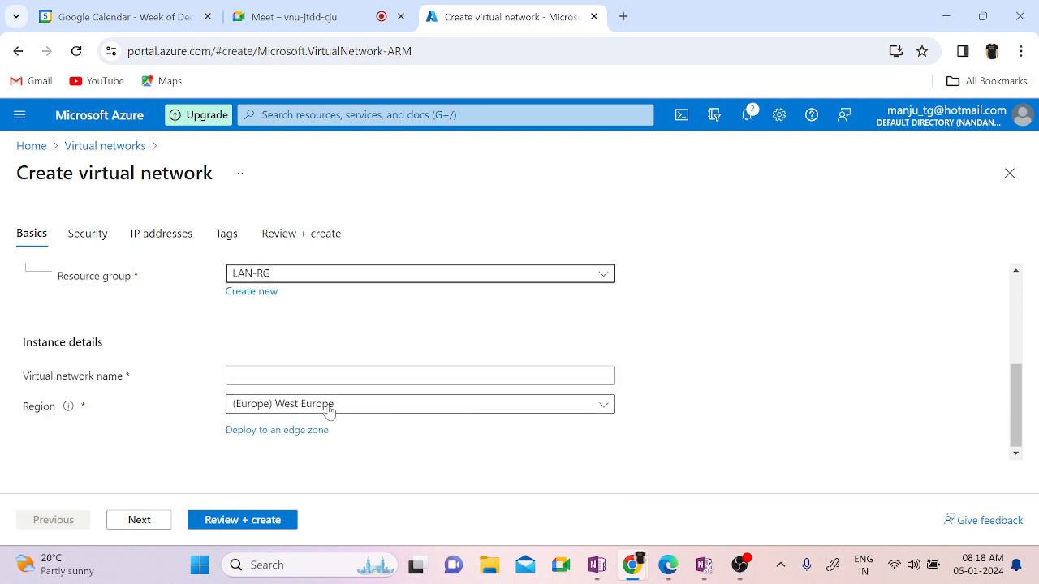
{"action": "left_click", "coordinate": [325, 375]}
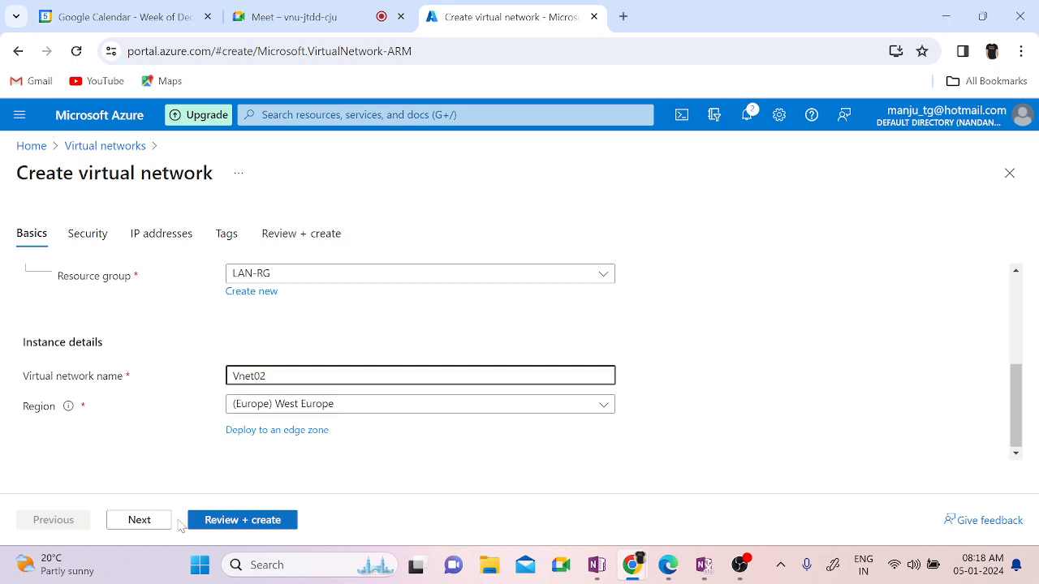
{"action": "left_click", "coordinate": [138, 520]}
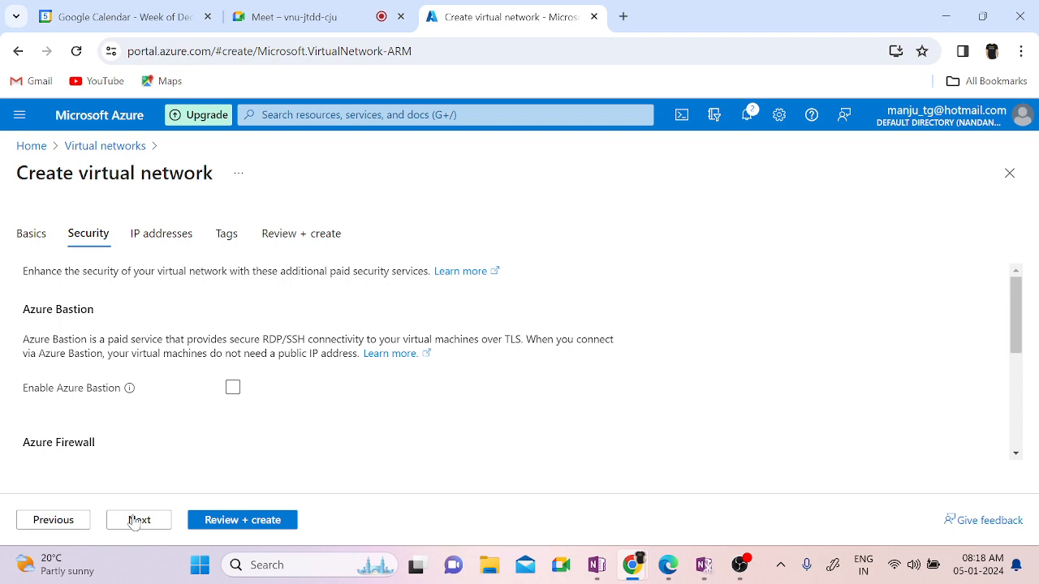
Step: Move to the IP addresses step and consult the OneNote network diagram for the address range
{"action": "left_click", "coordinate": [138, 520]}
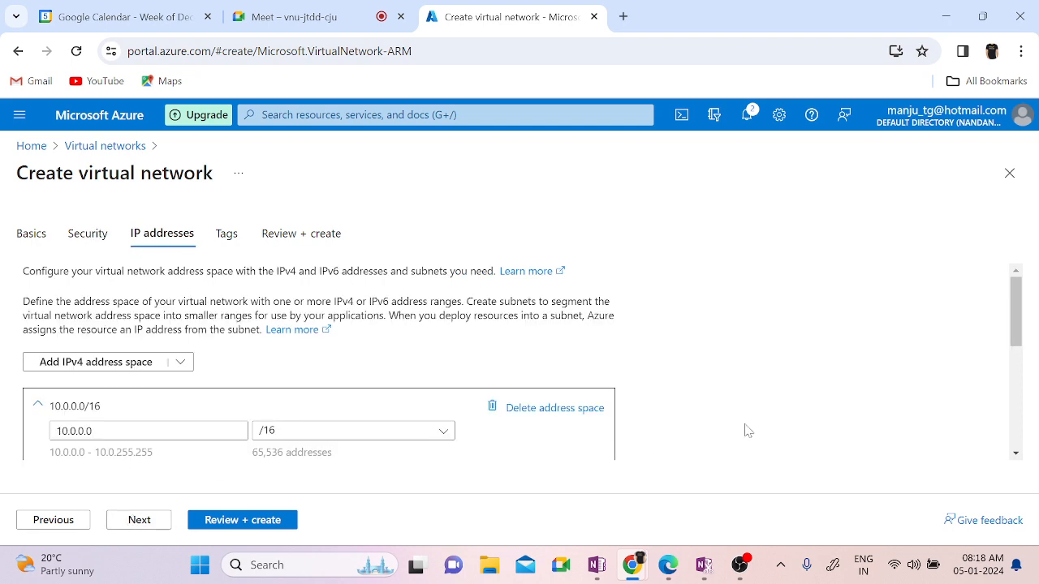
{"action": "scroll", "coordinate": [763, 420], "scroll_direction": "down", "scroll_amount": 1}
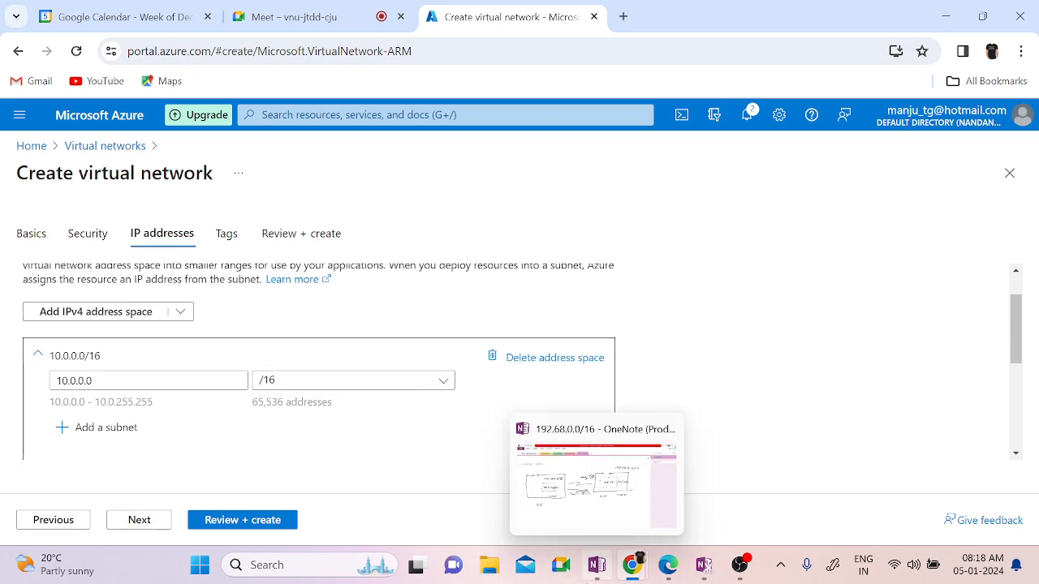
{"action": "left_click", "coordinate": [606, 477]}
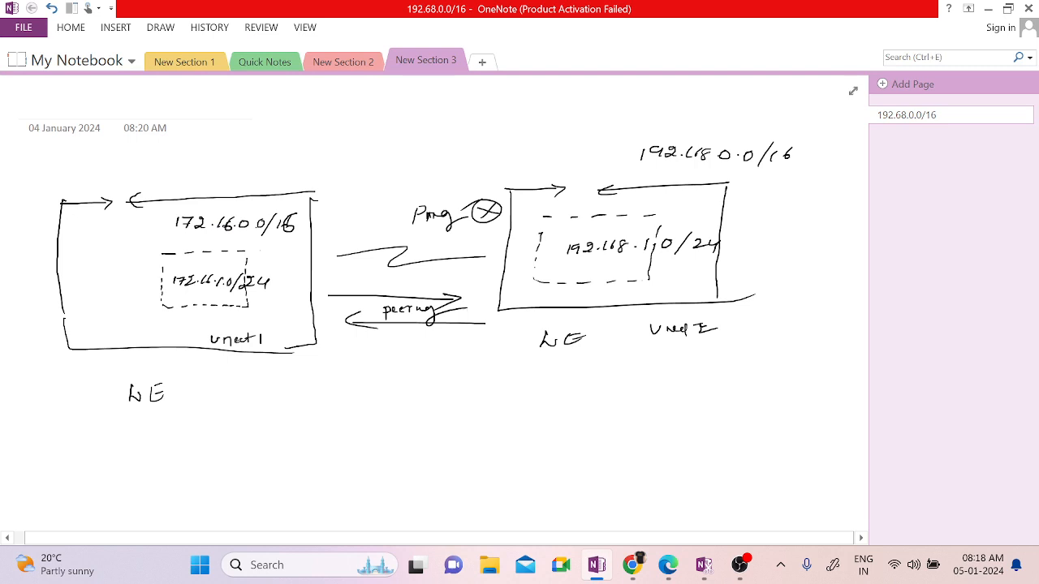
{"action": "left_click", "coordinate": [988, 15]}
Step: Replace the 10.0.0.0 address space with 192.168.0.0/16, rechecking it against the diagram
{"action": "double_click", "coordinate": [75, 381]}
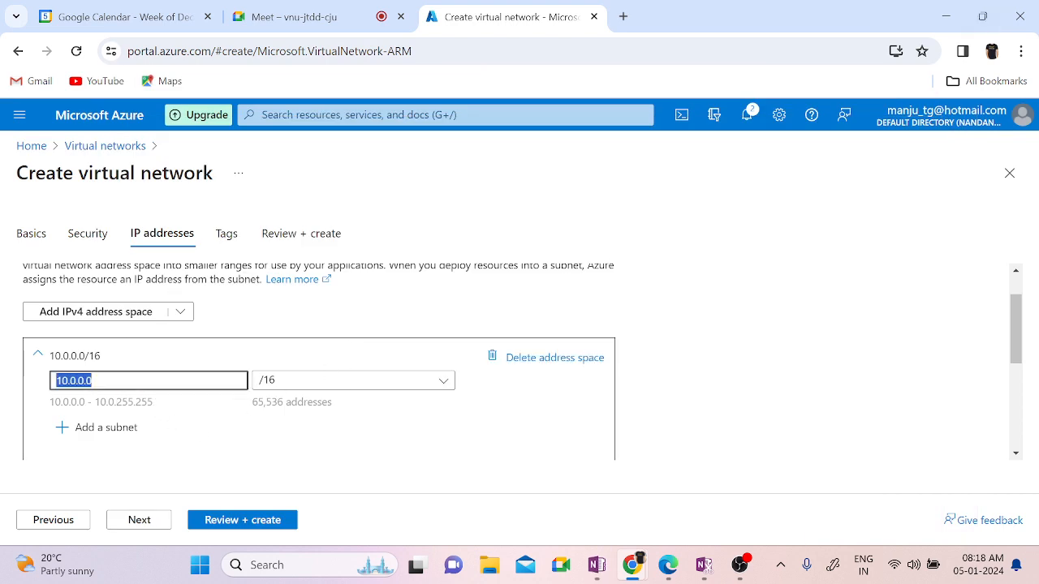
{"action": "type", "text": "192.16"}
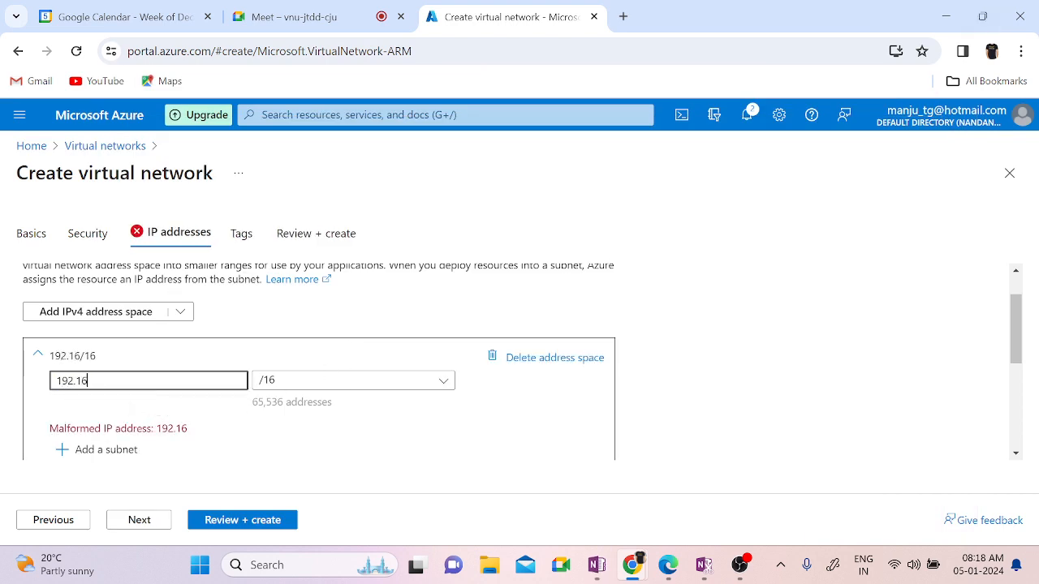
{"action": "type", "text": "8.0.0"}
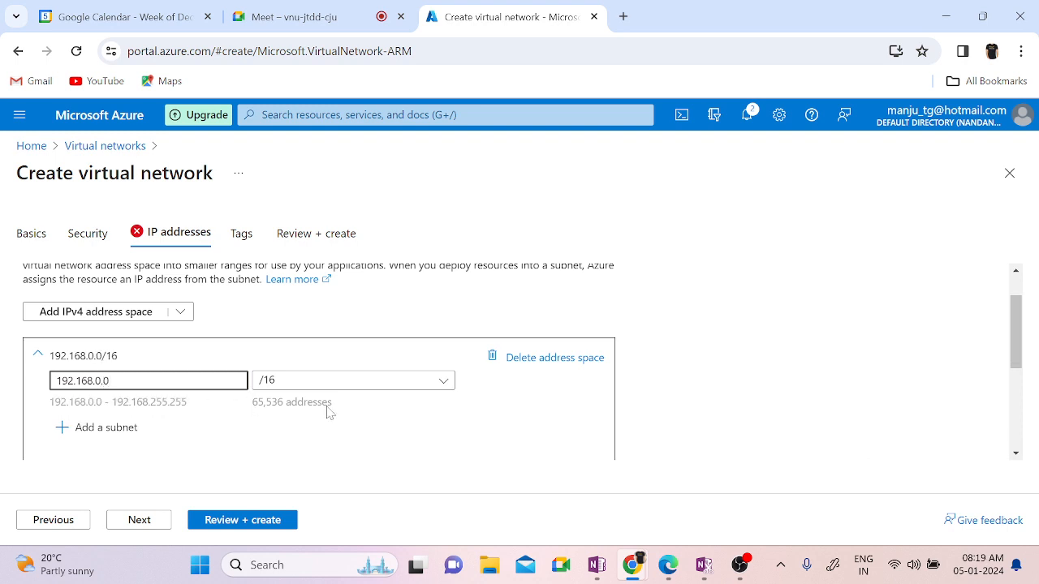
{"action": "left_click", "coordinate": [425, 414]}
{"action": "mouse_move", "coordinate": [595, 570]}
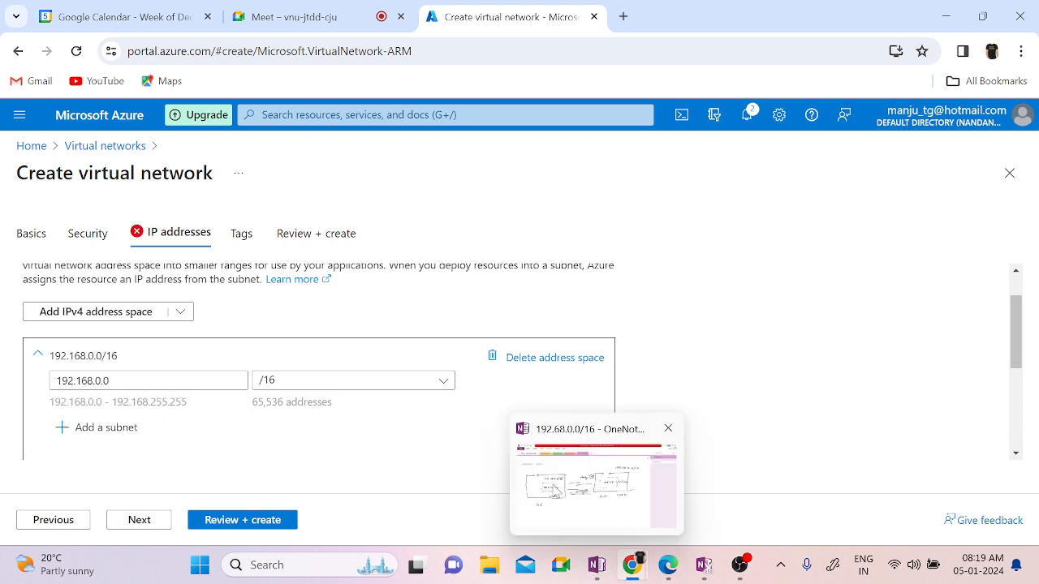
{"action": "left_click", "coordinate": [560, 495]}
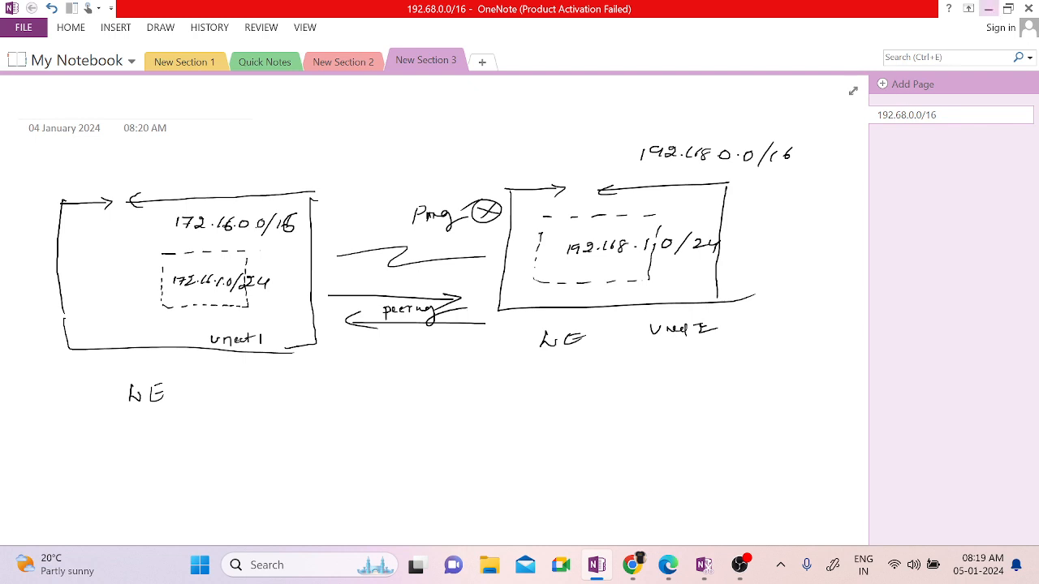
{"action": "mouse_move", "coordinate": [631, 571]}
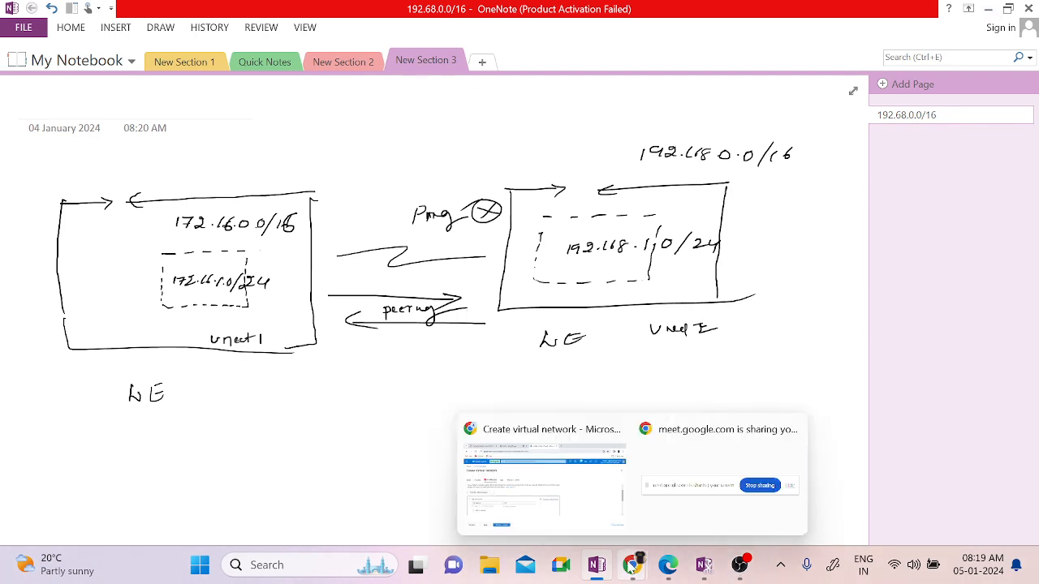
{"action": "left_click", "coordinate": [579, 508]}
{"action": "scroll", "coordinate": [746, 382], "scroll_direction": "down", "scroll_amount": 3}
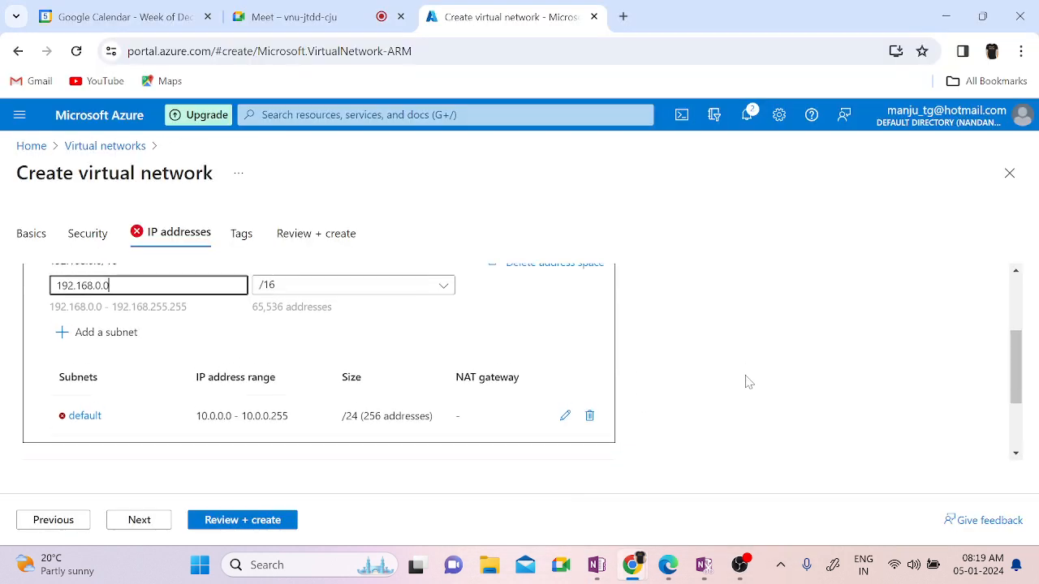
{"action": "scroll", "coordinate": [746, 382], "scroll_direction": "up", "scroll_amount": 1}
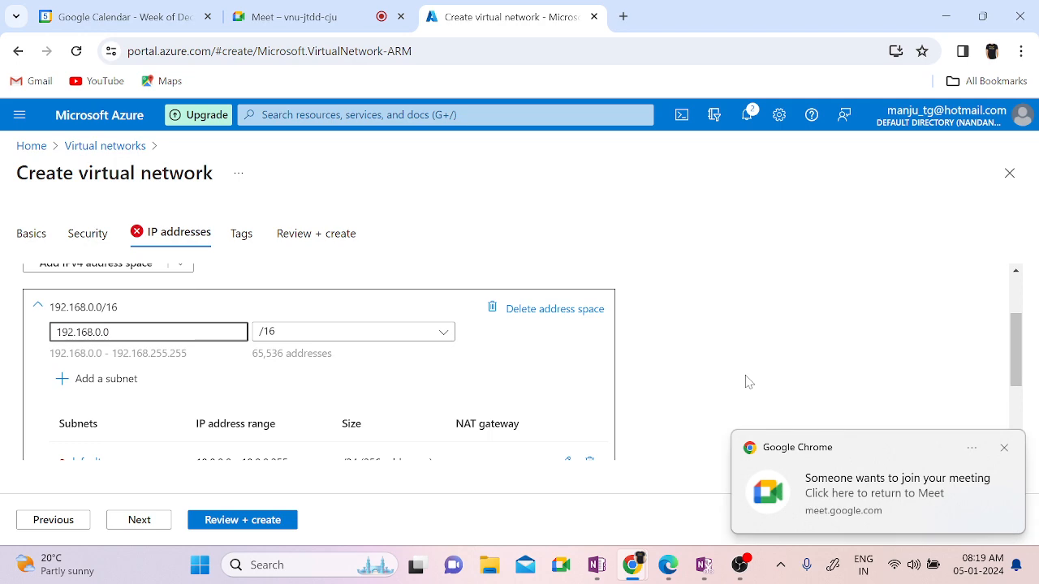
{"action": "scroll", "coordinate": [747, 382], "scroll_direction": "down", "scroll_amount": 1}
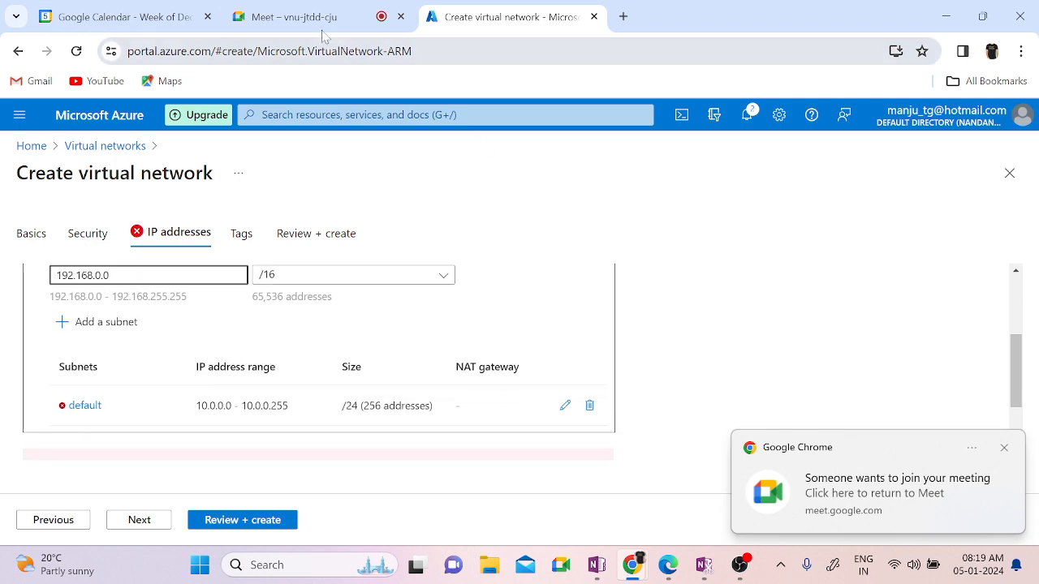
Step: In Google Meet, admit the waiting participant, then go back to the Create virtual network tab
{"action": "left_click", "coordinate": [318, 18]}
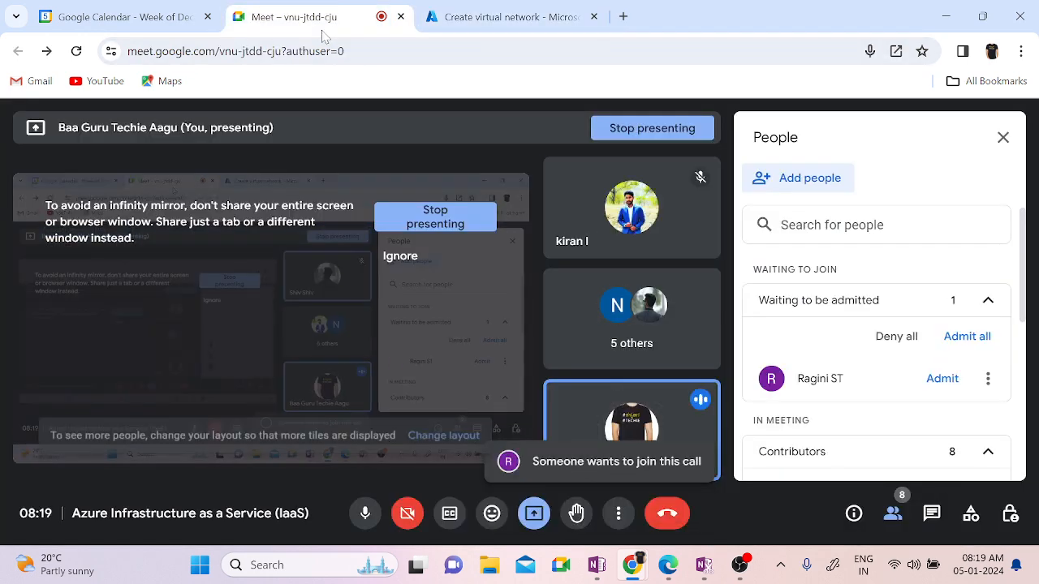
{"action": "left_click", "coordinate": [941, 378]}
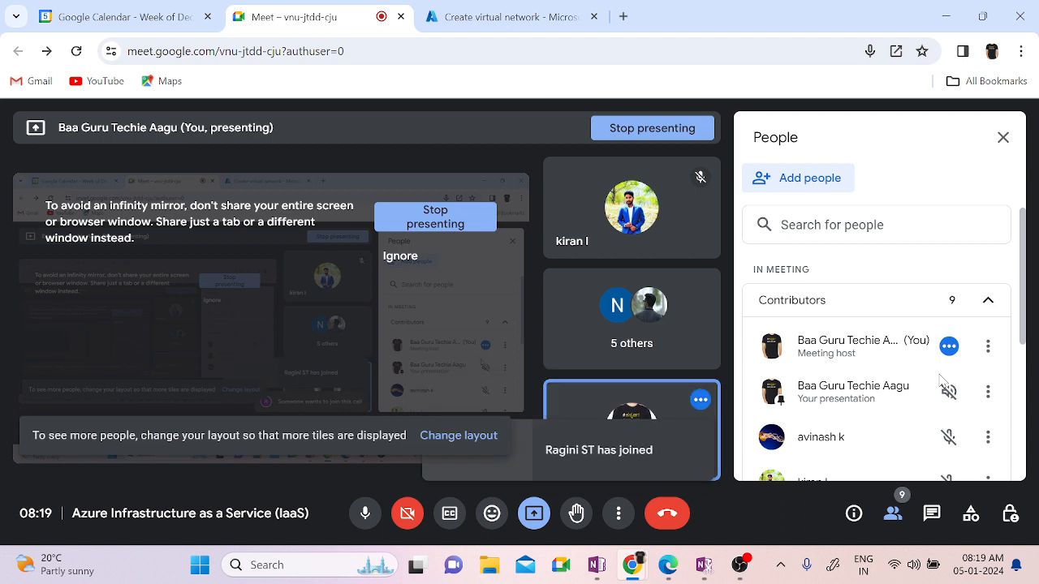
{"action": "left_click", "coordinate": [510, 17]}
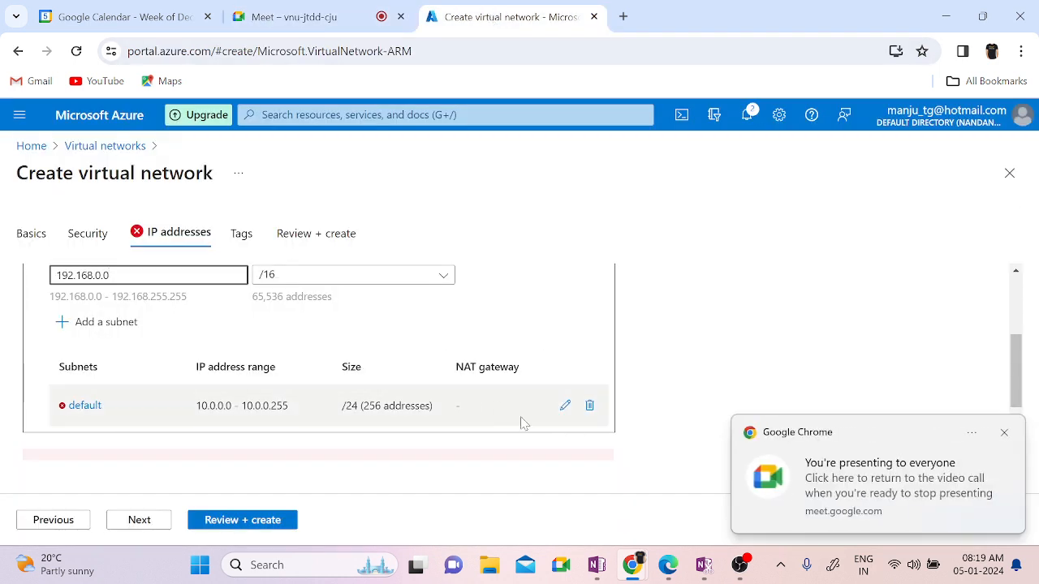
Step: Edit the default subnet and rename it to Vnet02-Subnet01
{"action": "left_click", "coordinate": [566, 405]}
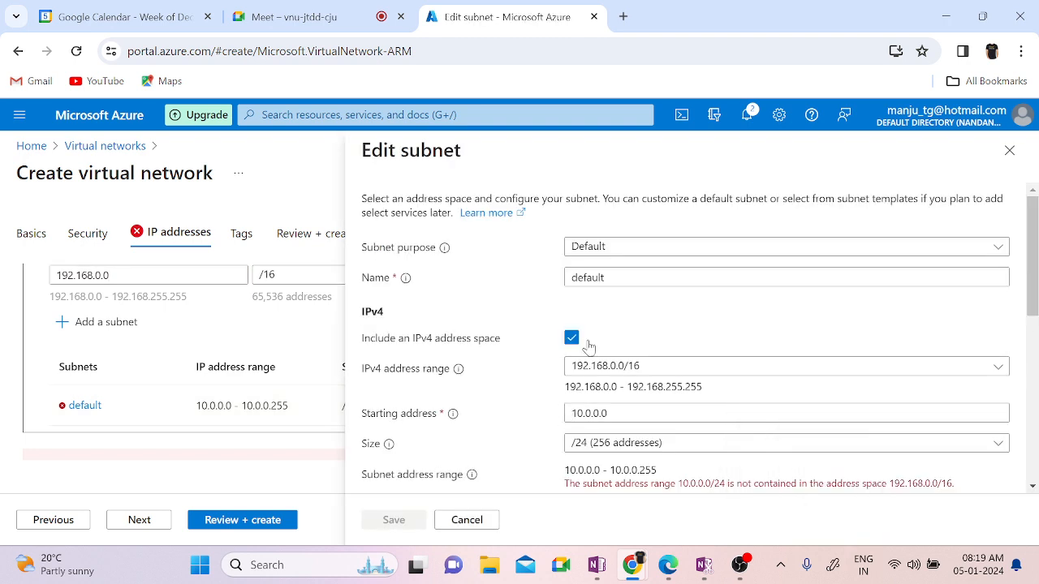
{"action": "left_click", "coordinate": [621, 248]}
{"action": "left_click", "coordinate": [519, 280]}
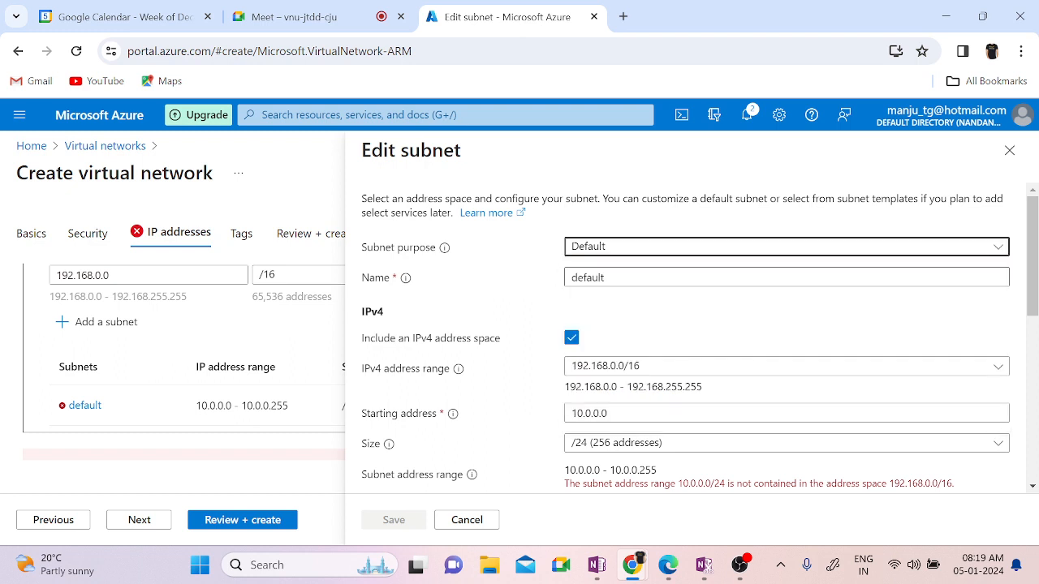
{"action": "double_click", "coordinate": [600, 278]}
{"action": "type", "text": "Subnet01"}
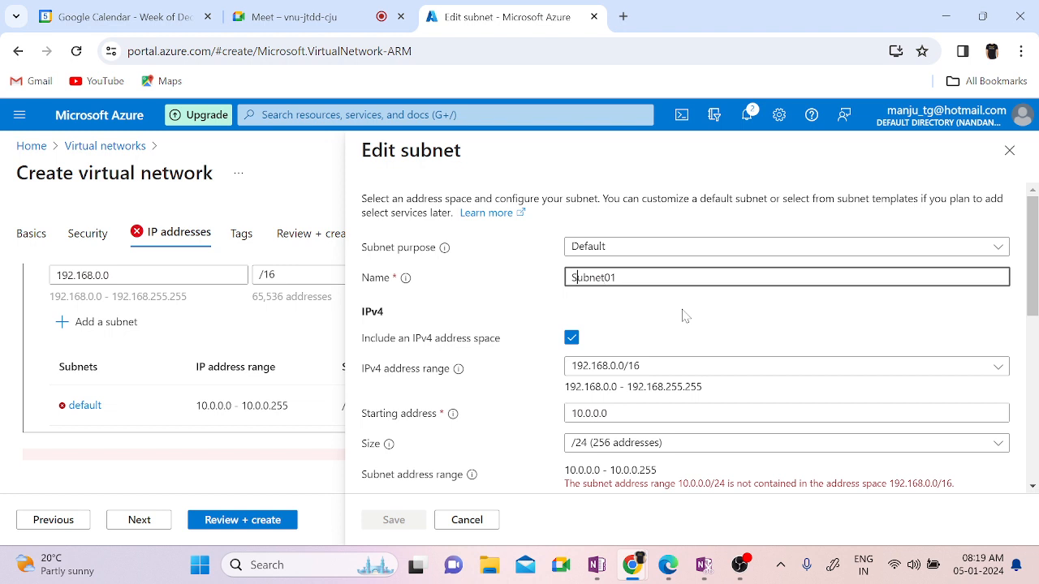
{"action": "type", "text": "Vnet02"}
{"action": "left_click", "coordinate": [734, 326]}
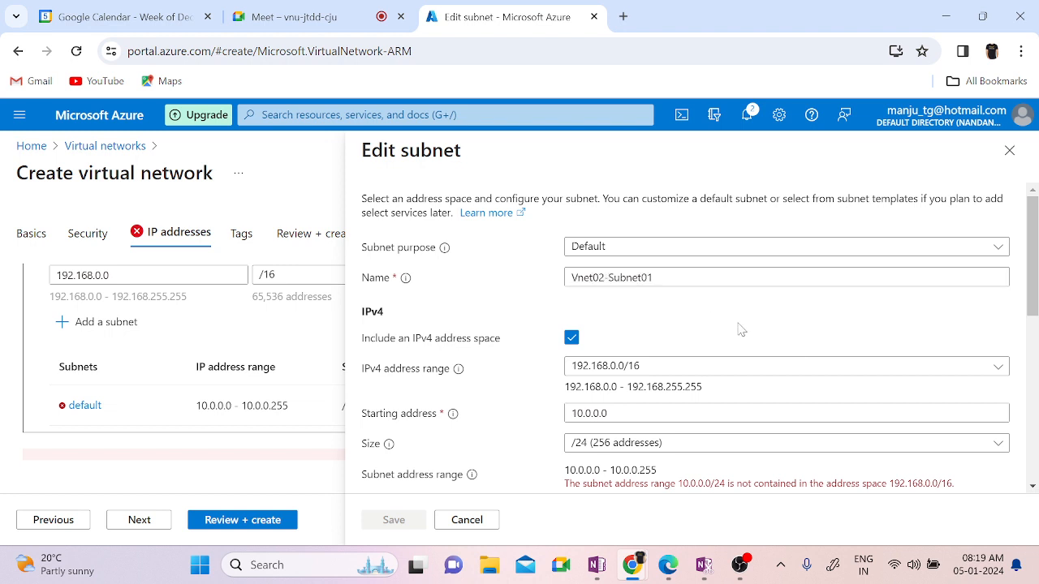
Step: Set the subnet starting address to 192.168.1.0 (/24) and save it
{"action": "scroll", "coordinate": [795, 359], "scroll_direction": "down", "scroll_amount": 2}
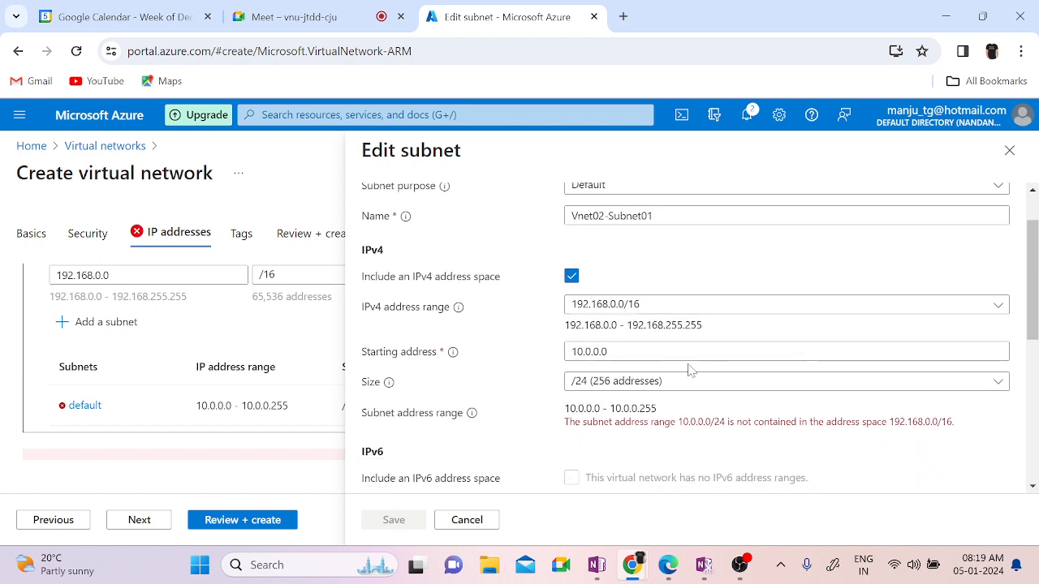
{"action": "double_click", "coordinate": [649, 351]}
{"action": "type", "text": "1"}
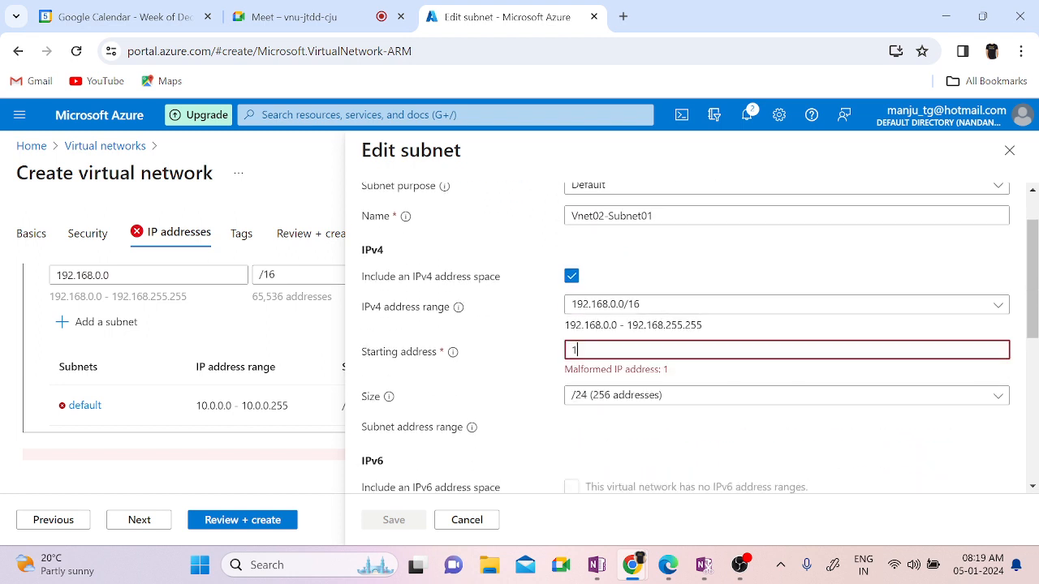
{"action": "type", "text": "92.168"}
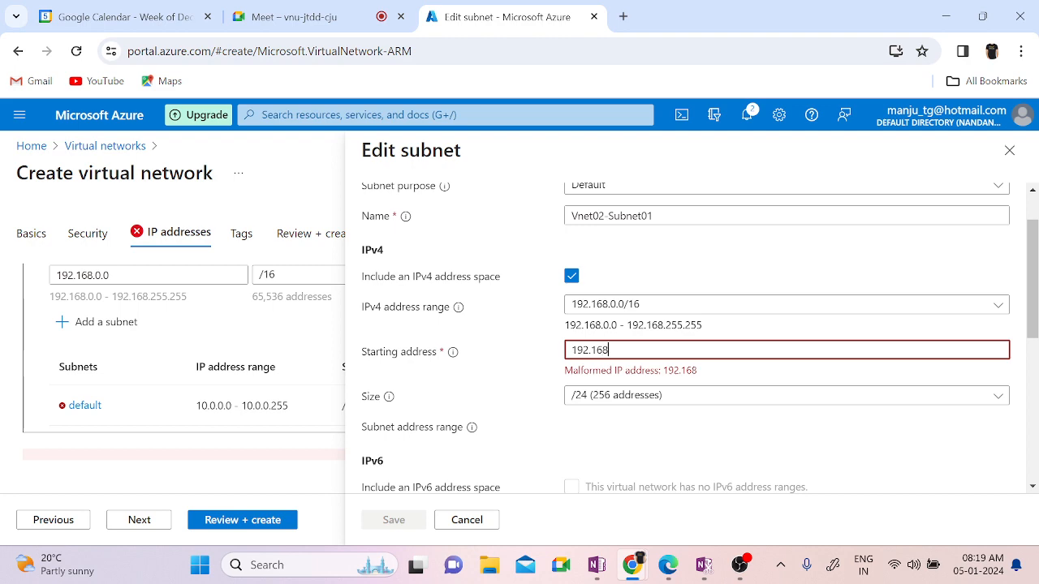
{"action": "type", "text": ".1.0"}
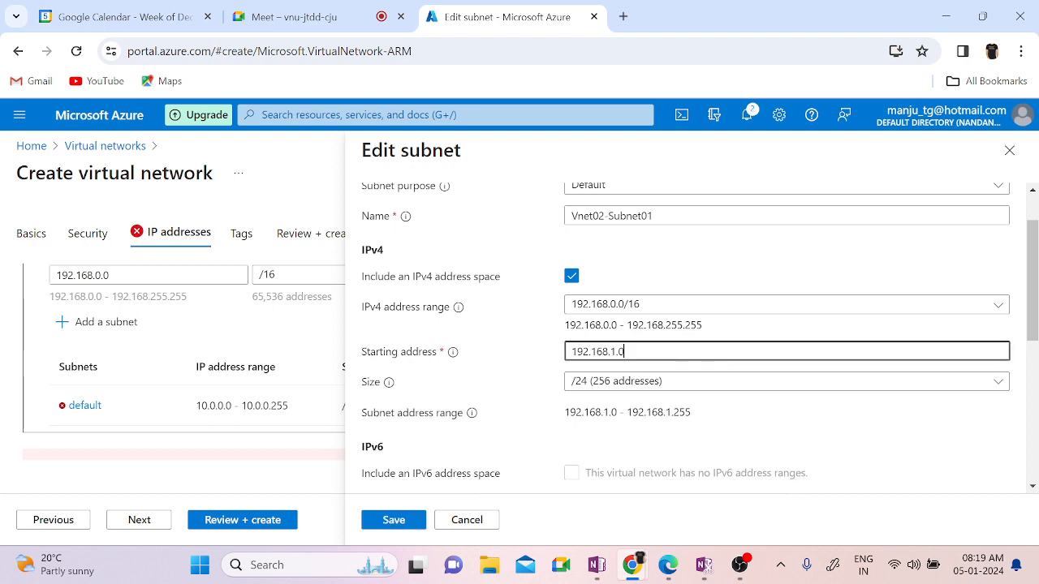
{"action": "left_click", "coordinate": [772, 429]}
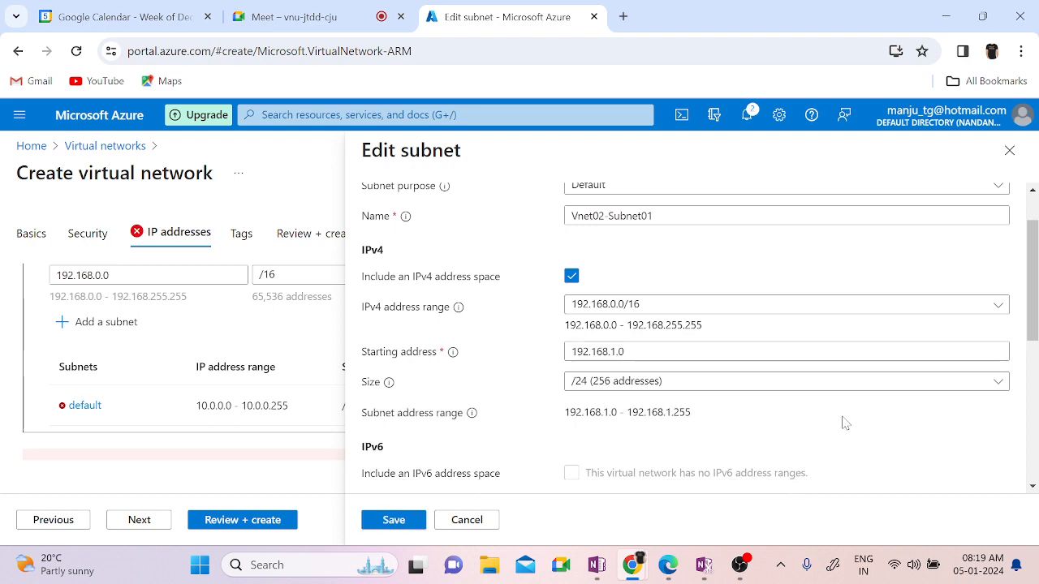
{"action": "scroll", "coordinate": [844, 422], "scroll_direction": "down", "scroll_amount": 1}
{"action": "scroll", "coordinate": [845, 414], "scroll_direction": "down", "scroll_amount": 3}
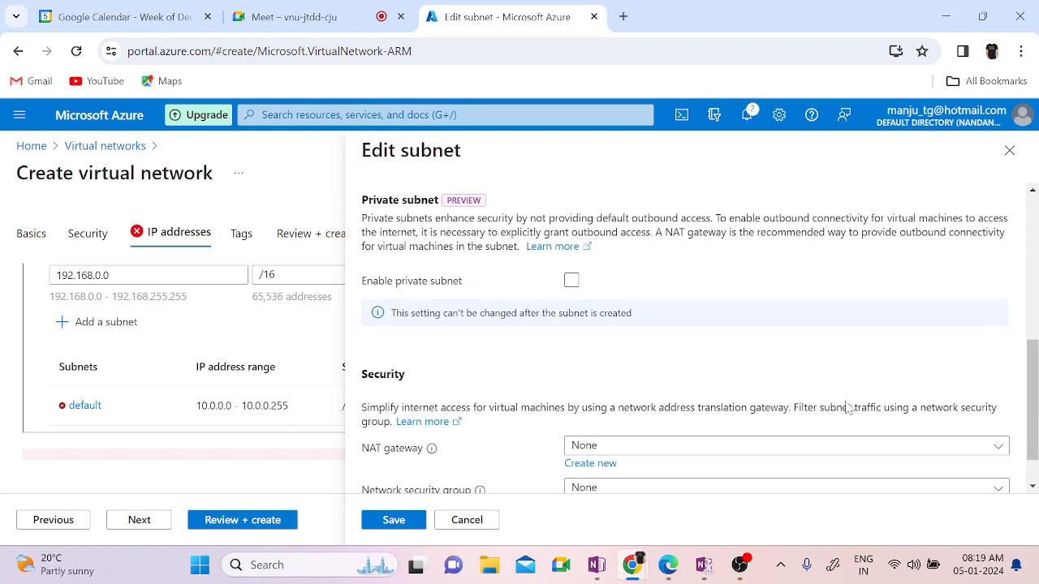
{"action": "left_click", "coordinate": [386, 522]}
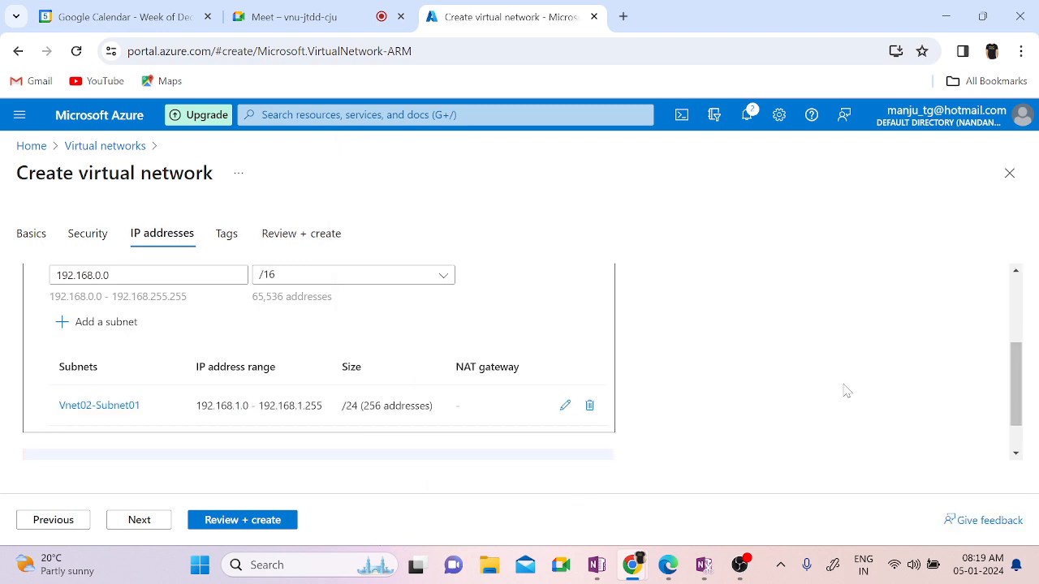
Step: Skip Tags, review the Vnet02 summary for LAN-RG in West Europe, and create it
{"action": "left_click", "coordinate": [138, 522]}
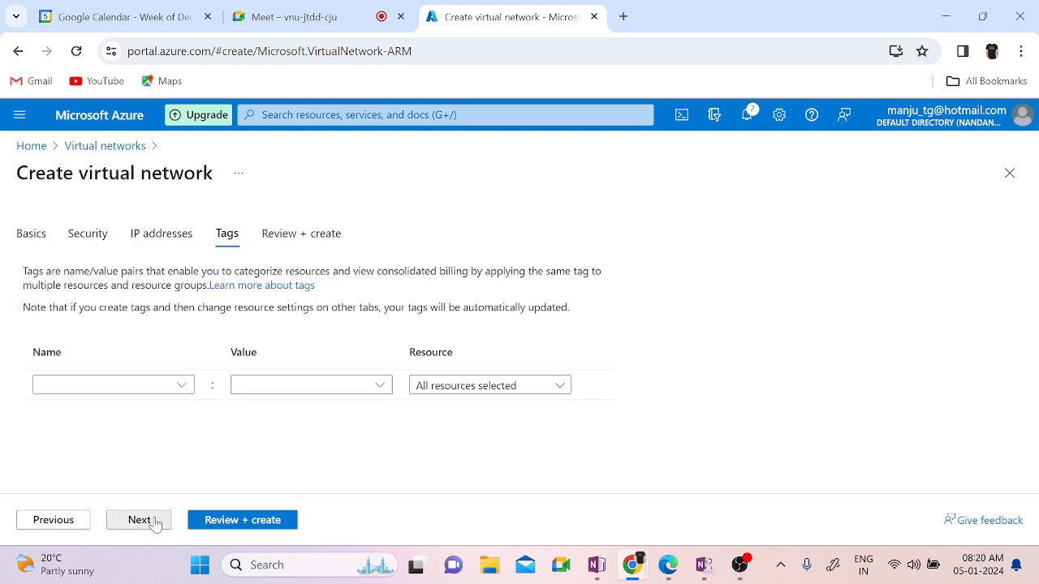
{"action": "left_click", "coordinate": [140, 520]}
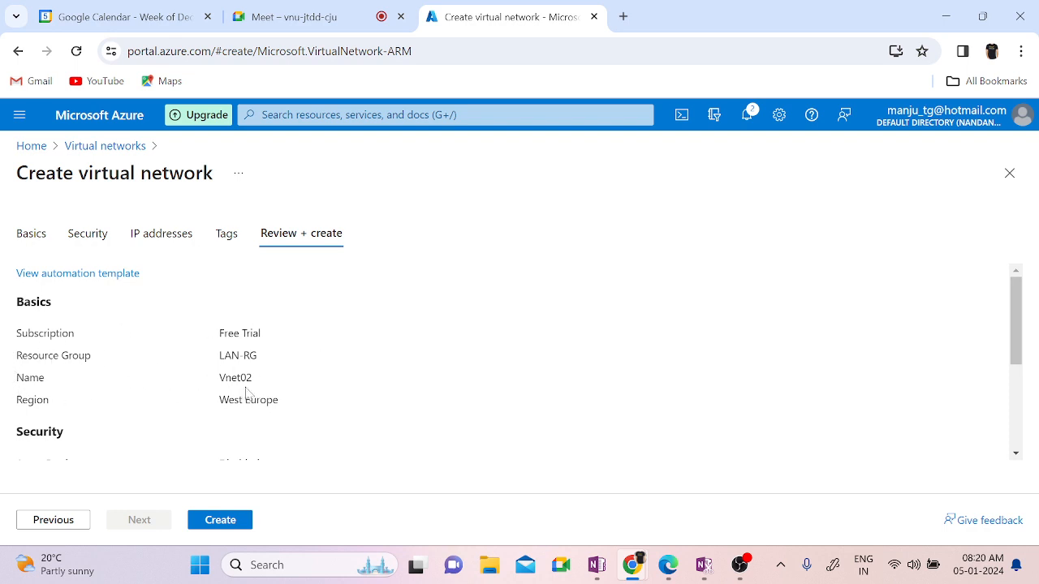
{"action": "scroll", "coordinate": [424, 413], "scroll_direction": "down", "scroll_amount": 3}
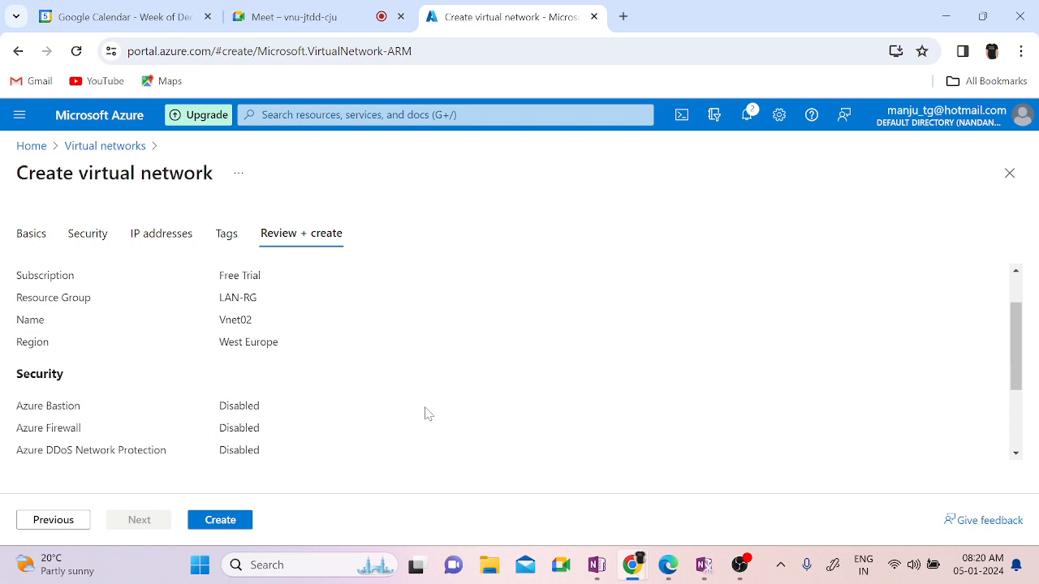
{"action": "scroll", "coordinate": [424, 413], "scroll_direction": "down", "scroll_amount": 1}
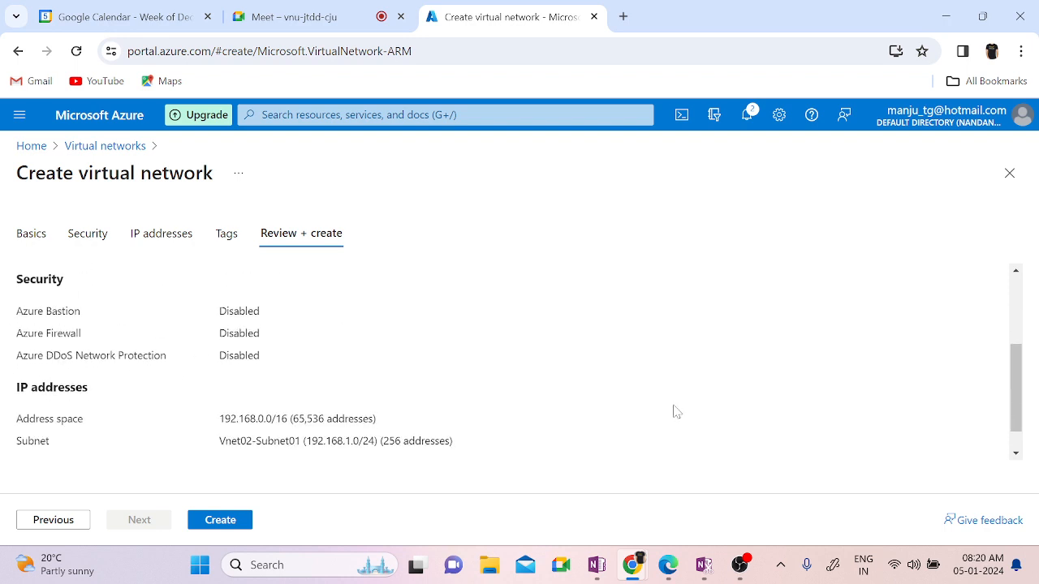
{"action": "scroll", "coordinate": [674, 412], "scroll_direction": "down", "scroll_amount": 1}
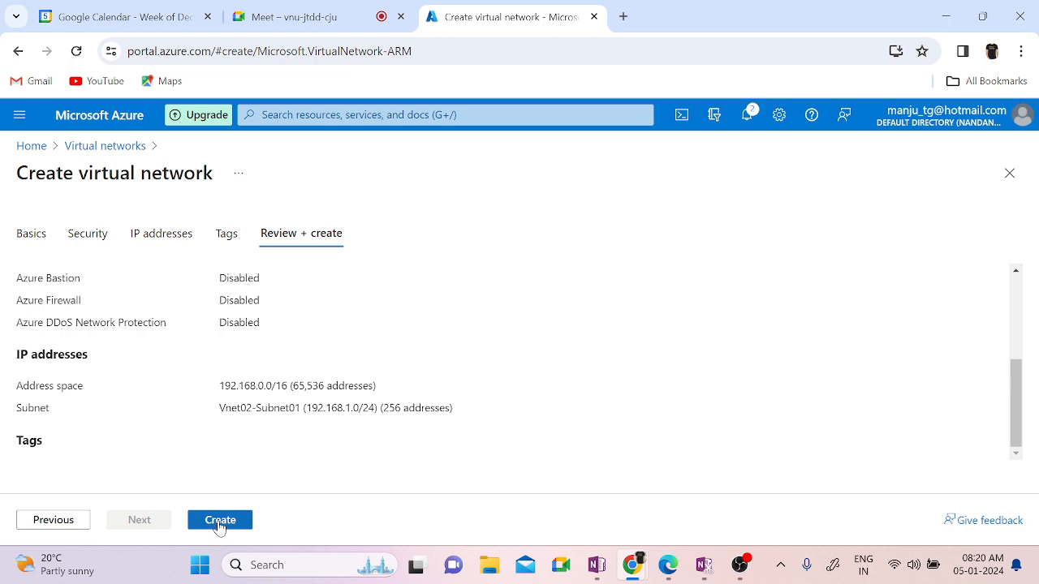
{"action": "left_click", "coordinate": [220, 523]}
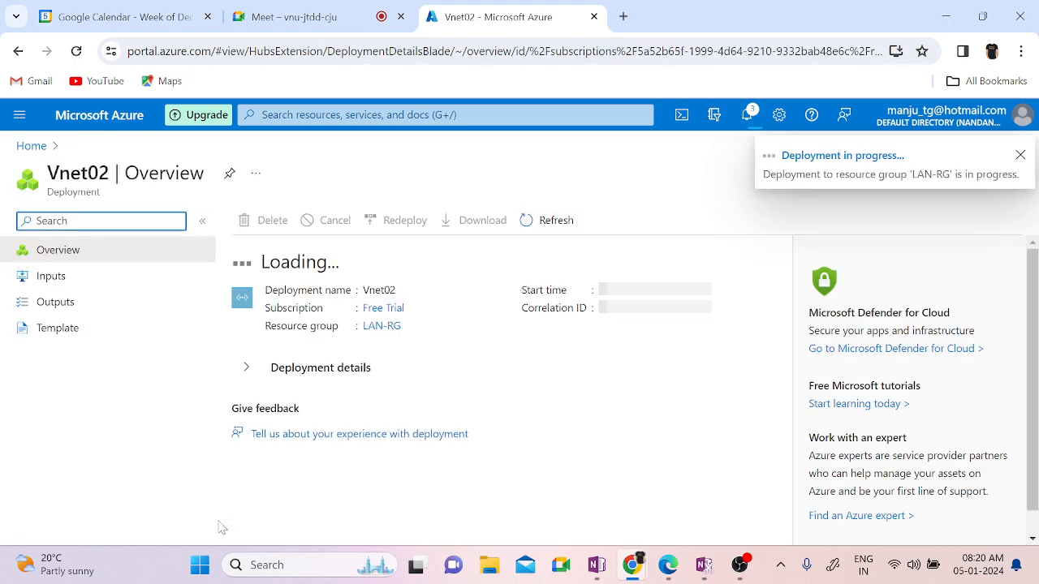
Step: Open the Virtual networks list from Home and refresh it repeatedly to look for Vnet02
{"action": "left_click", "coordinate": [33, 153]}
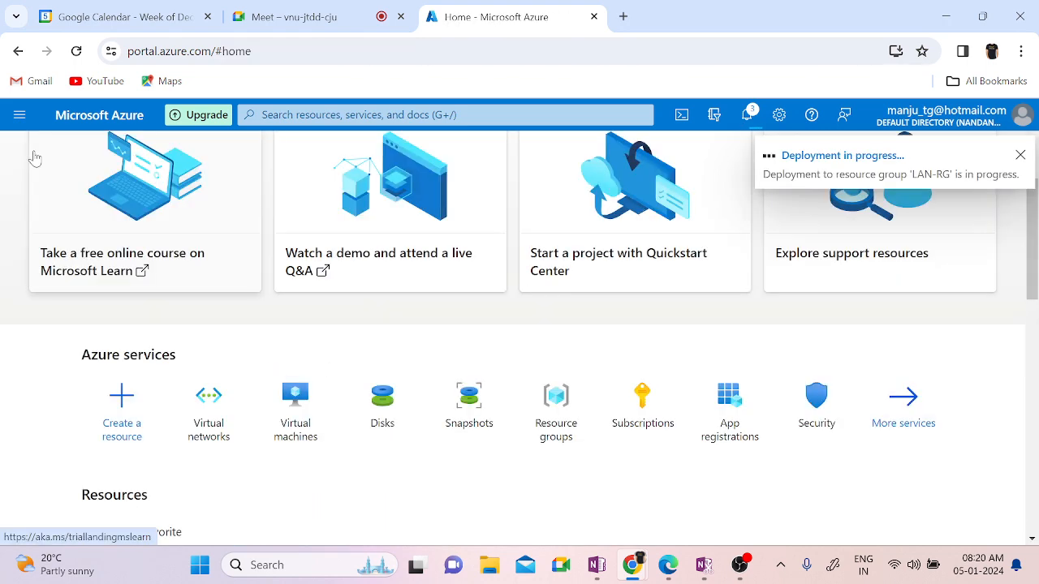
{"action": "left_click", "coordinate": [203, 408]}
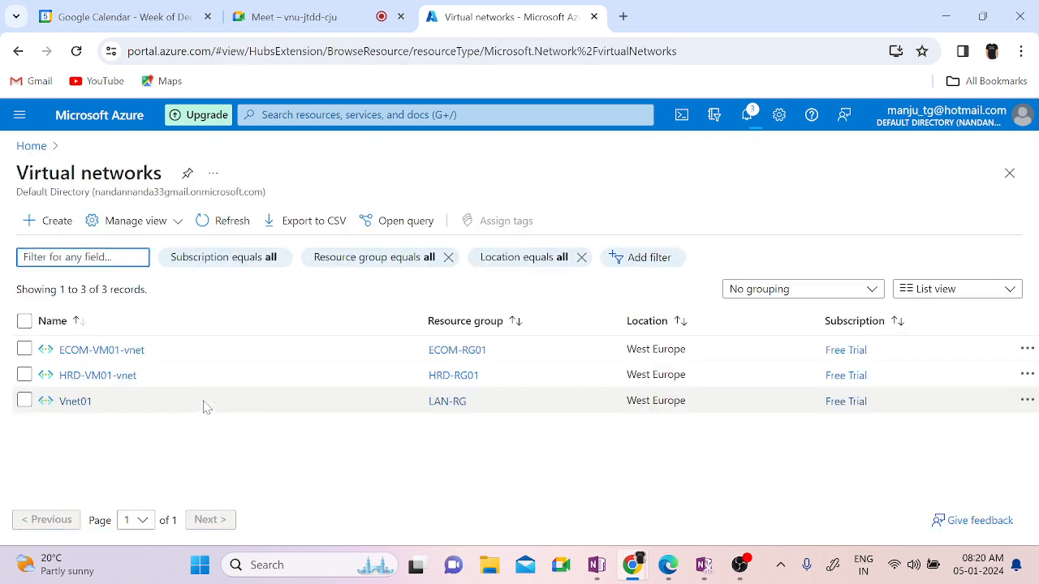
{"action": "left_click", "coordinate": [228, 224]}
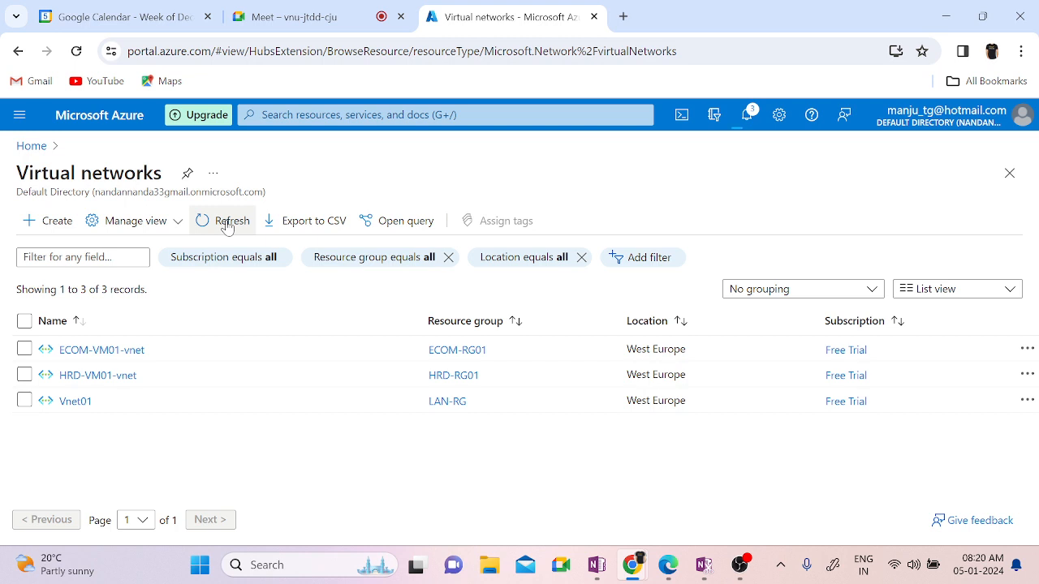
{"action": "left_click", "coordinate": [228, 224]}
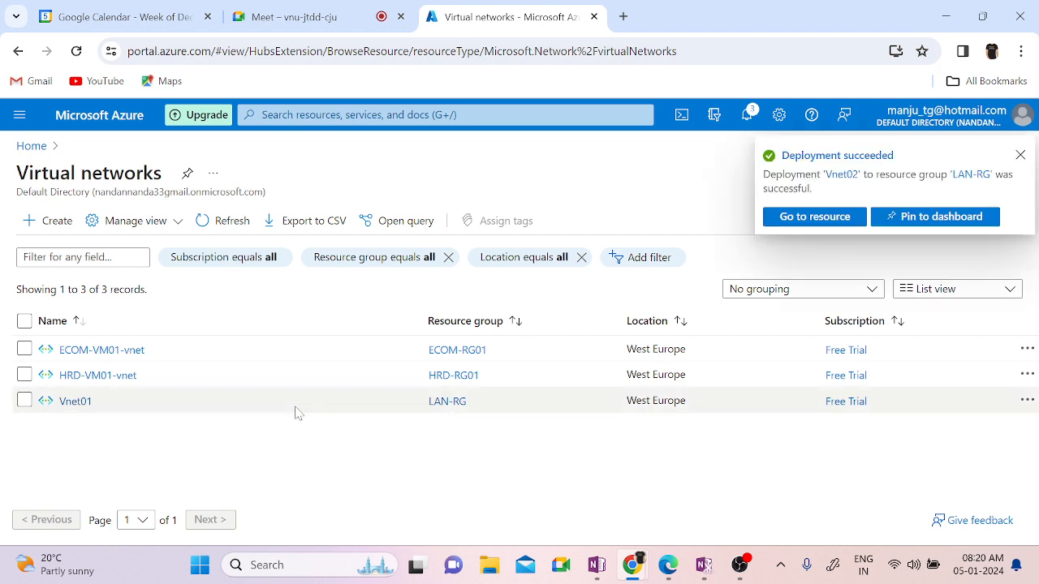
{"action": "left_click", "coordinate": [221, 215]}
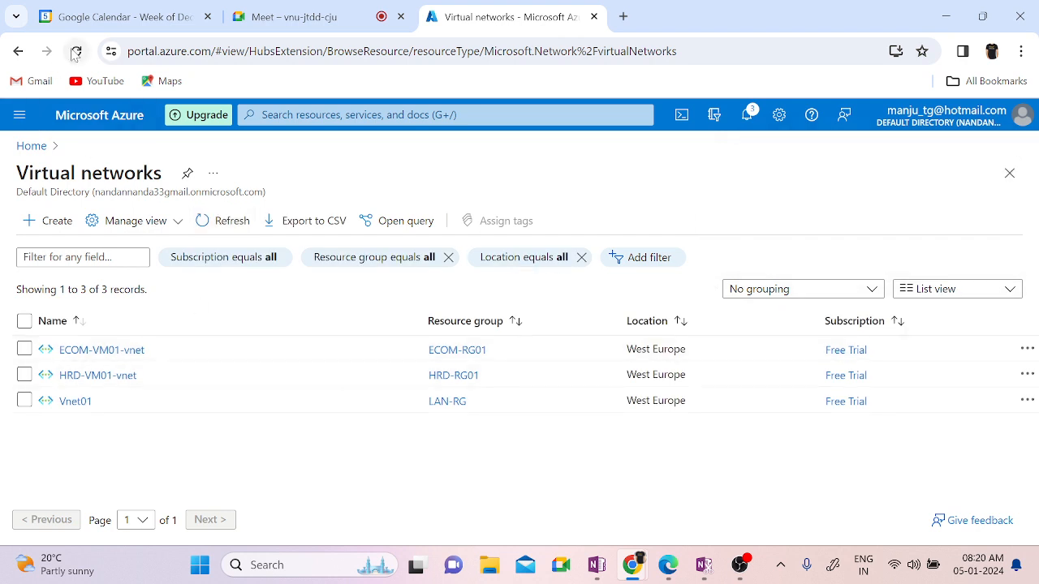
Step: Reload the portal page, dismiss the credit notification, and open Vnet01's details
{"action": "left_click", "coordinate": [75, 52]}
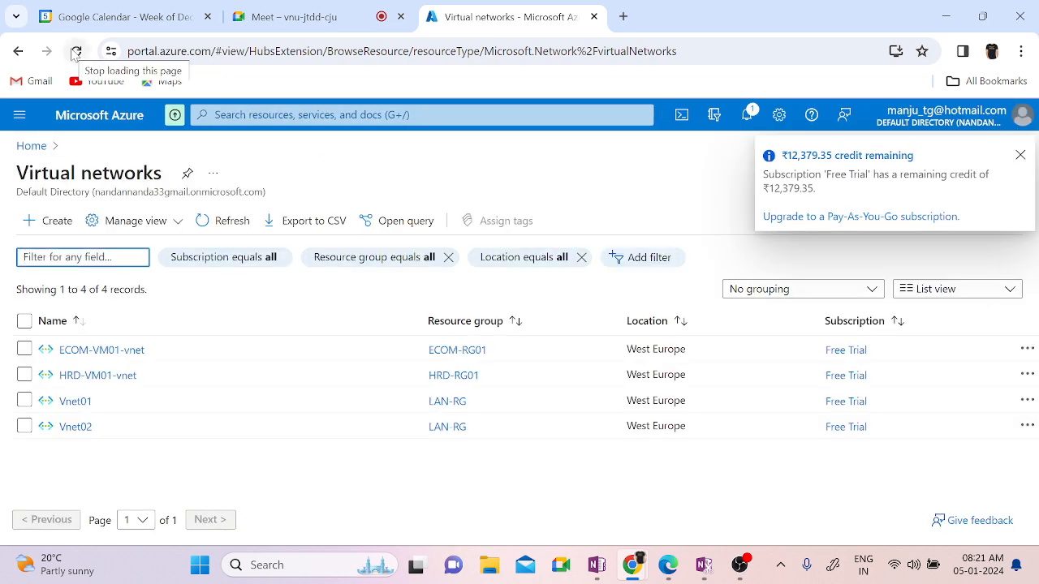
{"action": "left_click", "coordinate": [1020, 156]}
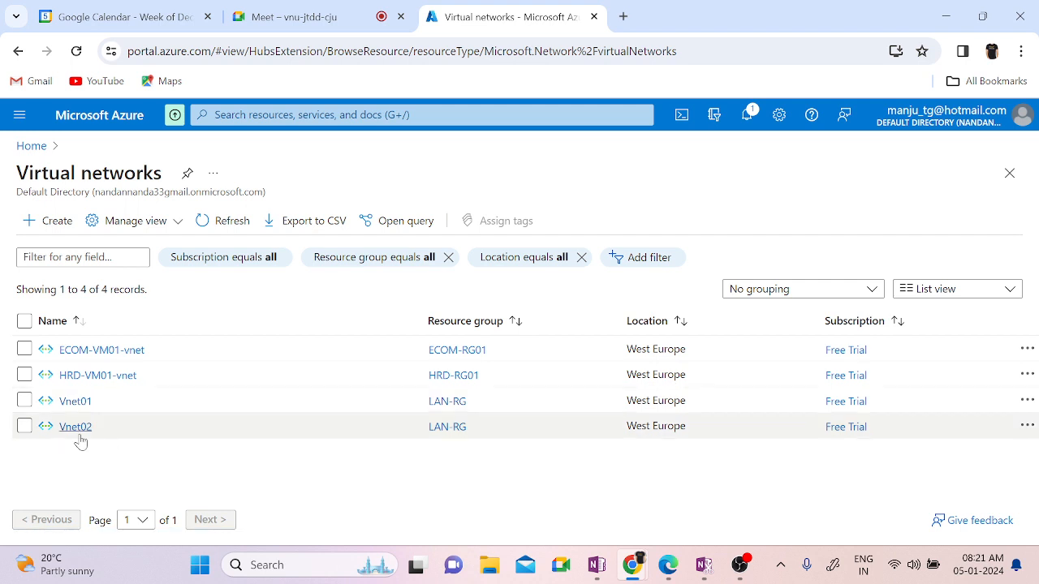
{"action": "left_click", "coordinate": [76, 401]}
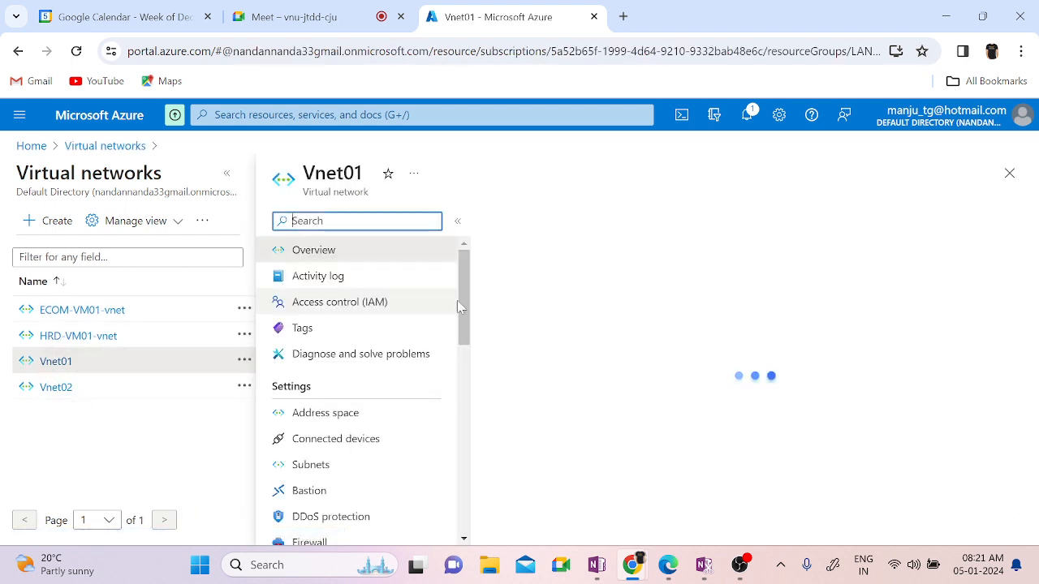
Step: Check Vnet01's 172.16.0.0/16 address space (65,536 addresses), then view its subnets
{"action": "left_click", "coordinate": [344, 417]}
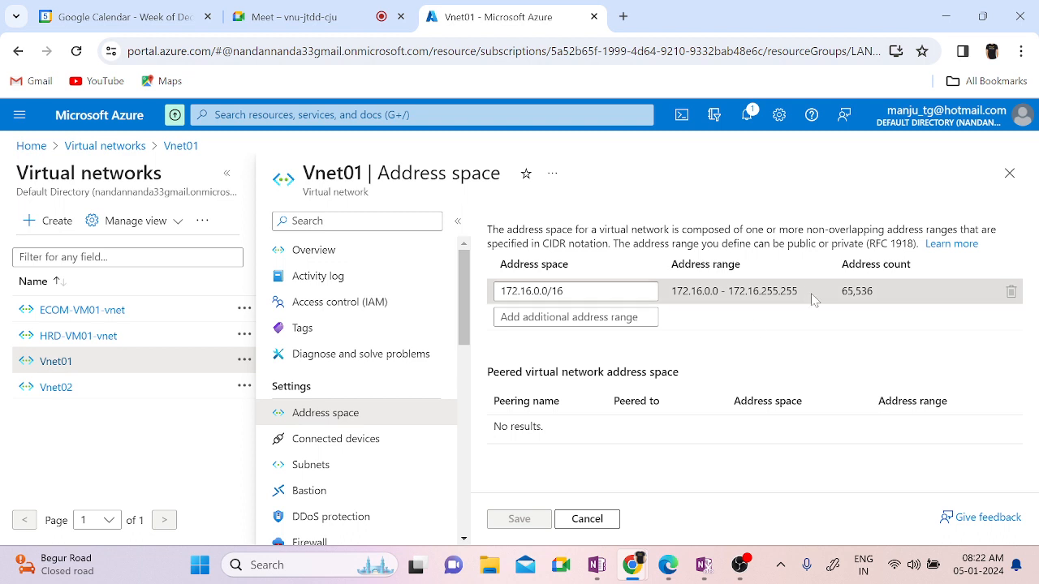
{"action": "double_click", "coordinate": [845, 292]}
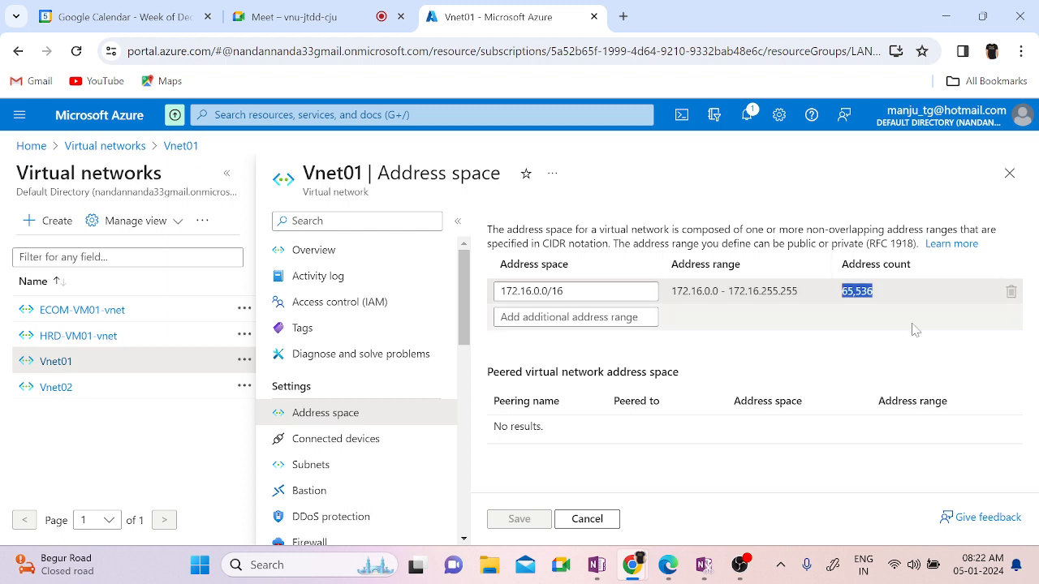
{"action": "left_click", "coordinate": [834, 374]}
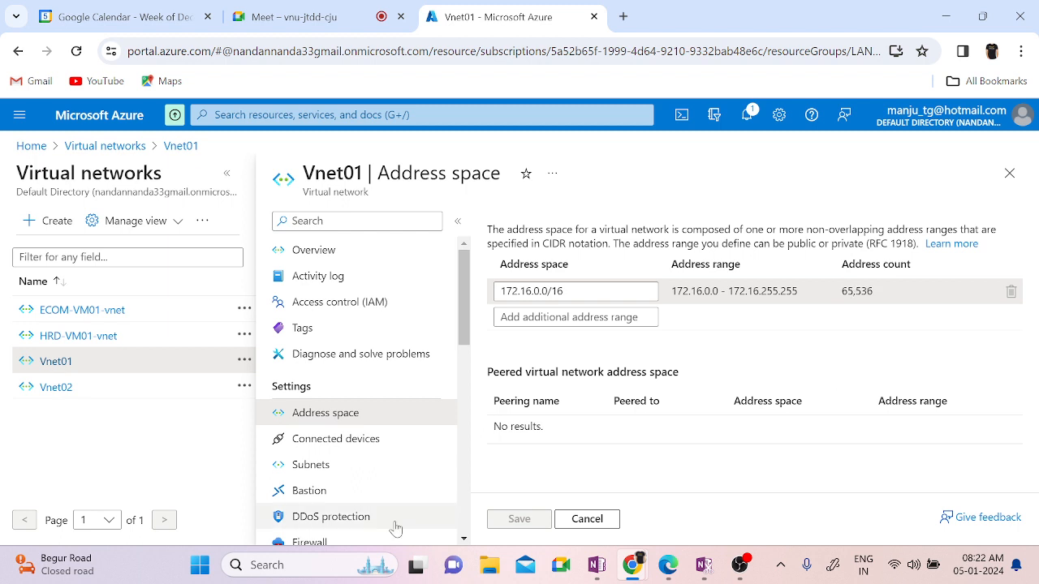
{"action": "left_click", "coordinate": [315, 475]}
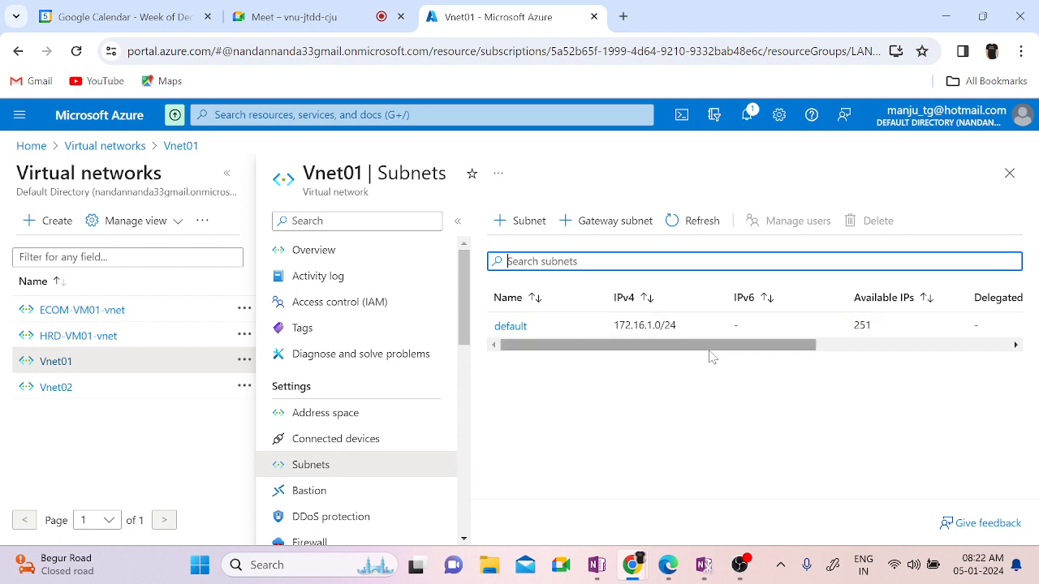
Step: Scroll the subnet table sideways, then open Vnet01's Connected devices page
{"action": "left_click_drag", "start_coordinate": [709, 350], "coordinate": [807, 394]}
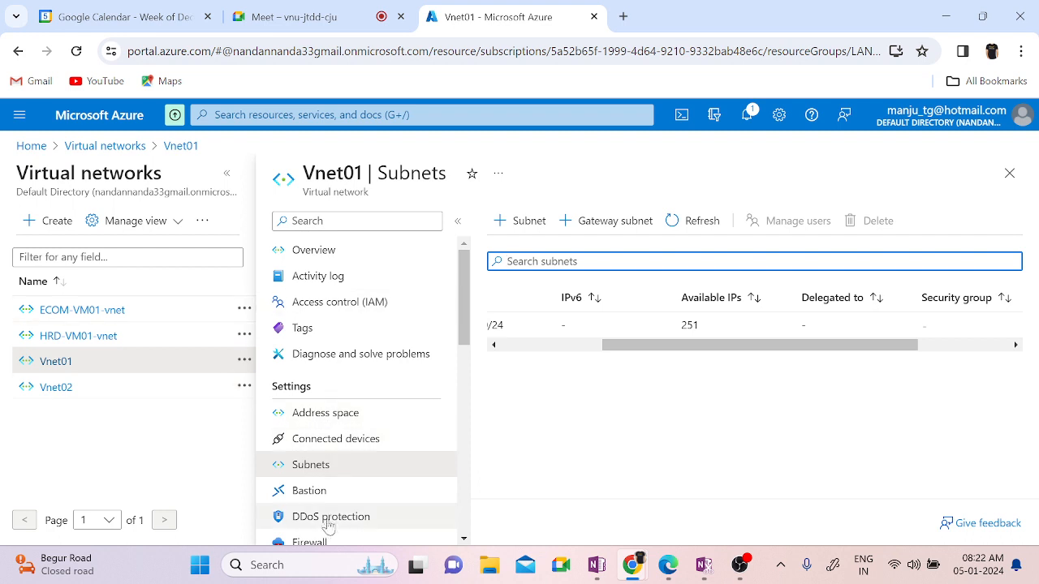
{"action": "left_click", "coordinate": [332, 440]}
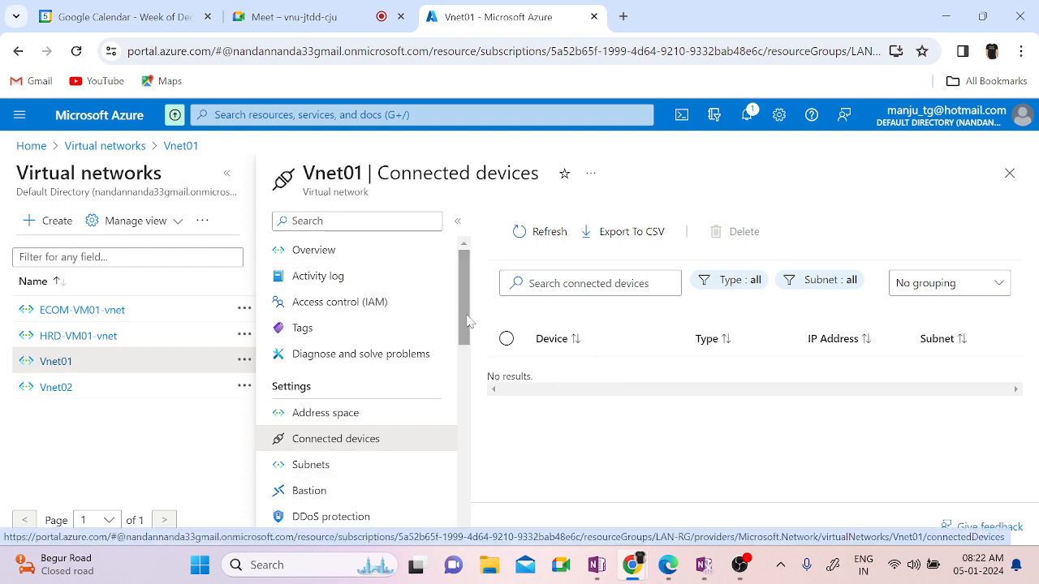
{"action": "left_click_drag", "start_coordinate": [468, 323], "coordinate": [477, 391]}
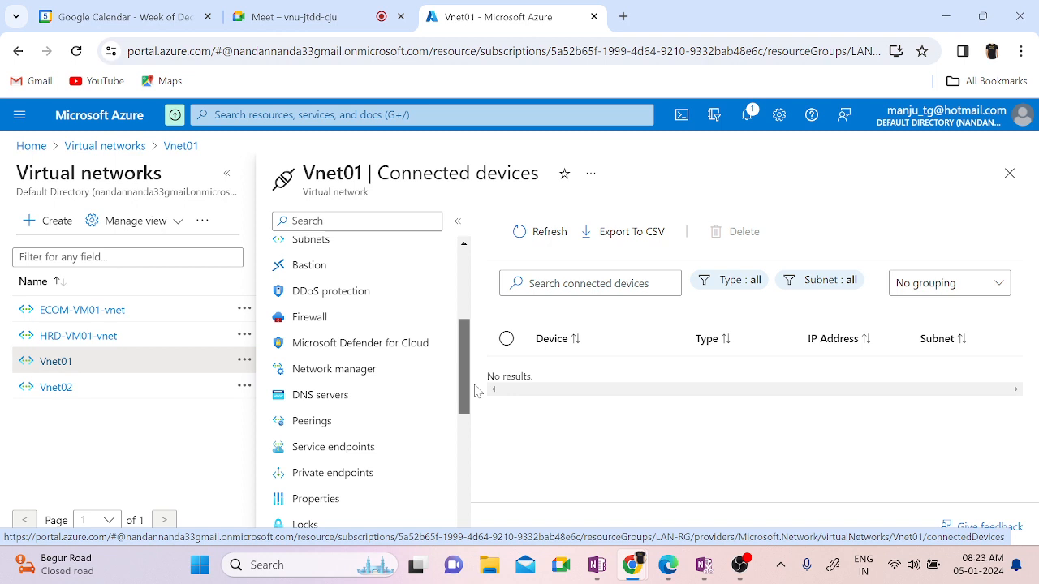
{"action": "left_click_drag", "start_coordinate": [477, 391], "coordinate": [482, 382]}
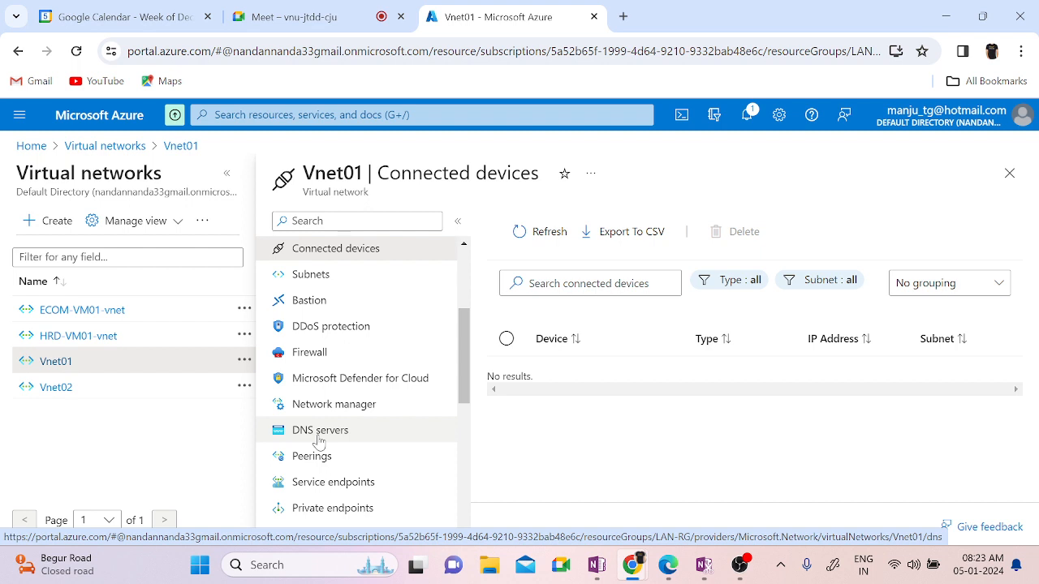
{"action": "key", "text": "super+r"}
Step: Launch ncpa.cpl and open the IPv4 properties of the Ethernet 3 adapter
{"action": "type", "text": "nc"}
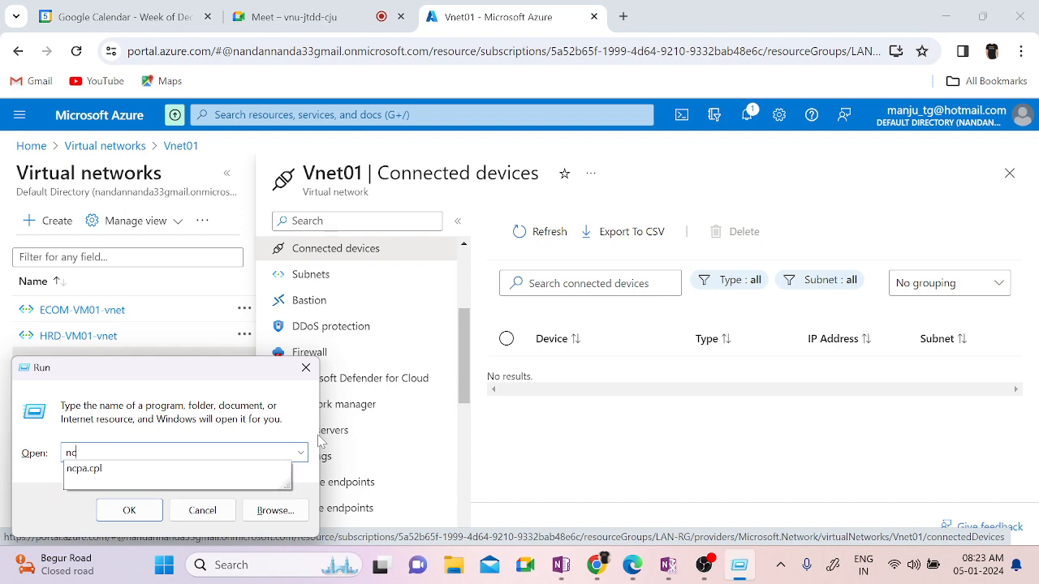
{"action": "type", "text": "pa.cpl"}
{"action": "key", "text": "Return"}
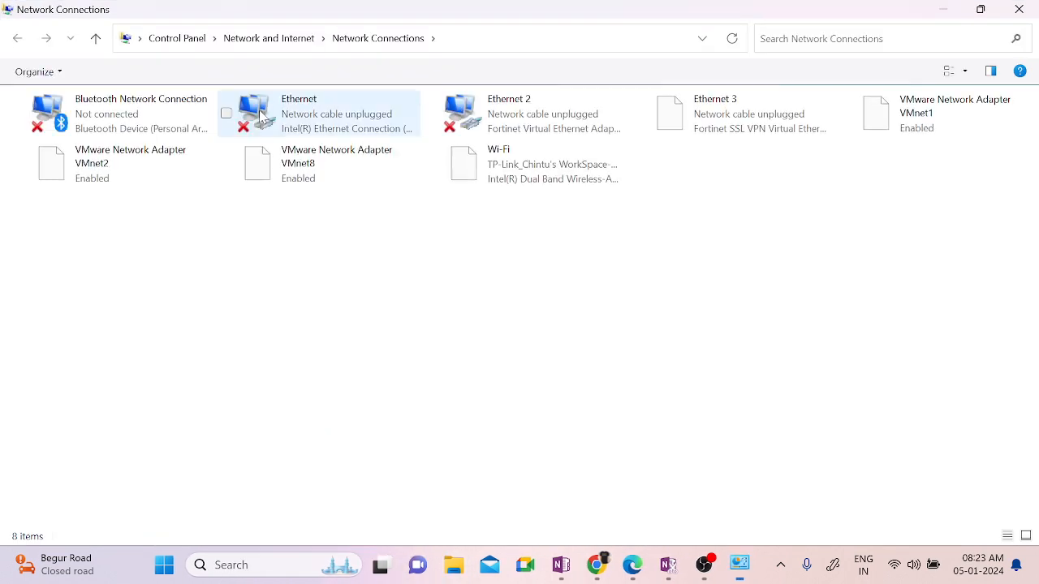
{"action": "left_click", "coordinate": [698, 131]}
{"action": "double_click", "coordinate": [698, 132]}
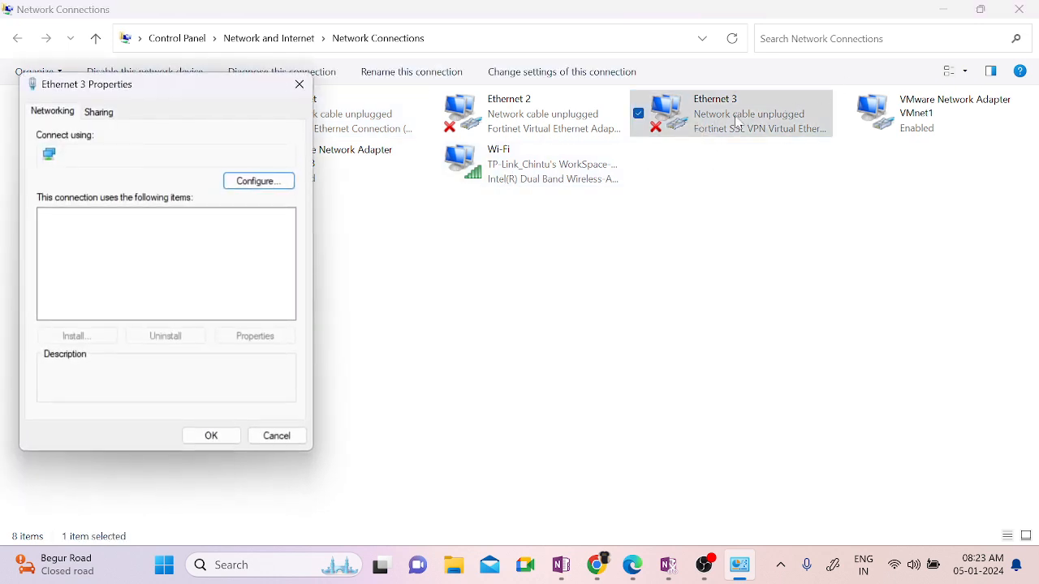
{"action": "double_click", "coordinate": [189, 285]}
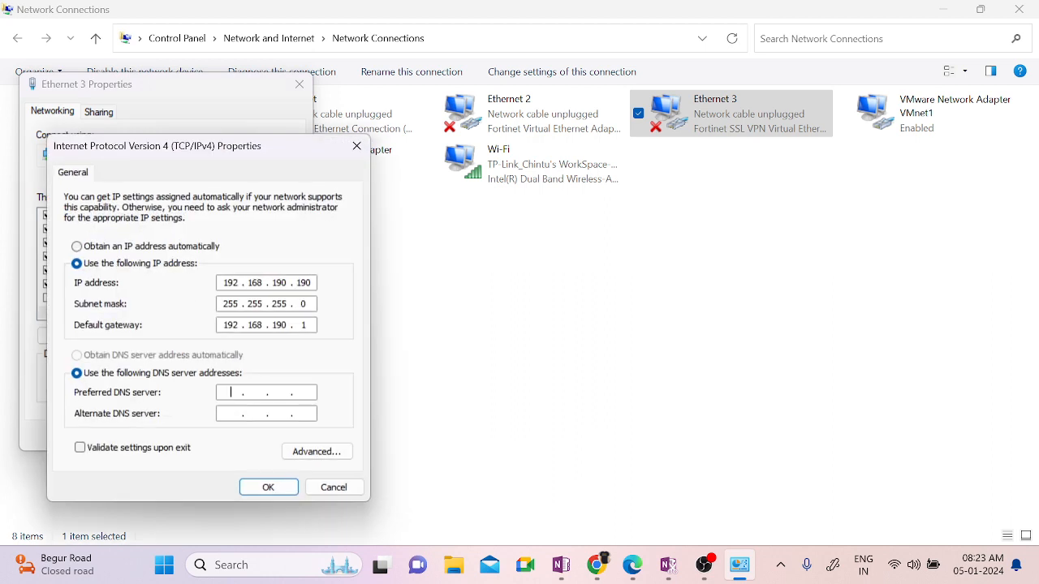
Step: Try IPv4 address and DNS values, cancel both dialogs unsaved, and minimize Network Connections
{"action": "type", "text": "192.1"}
{"action": "type", "text": "19030"}
{"action": "double_click", "coordinate": [231, 282]}
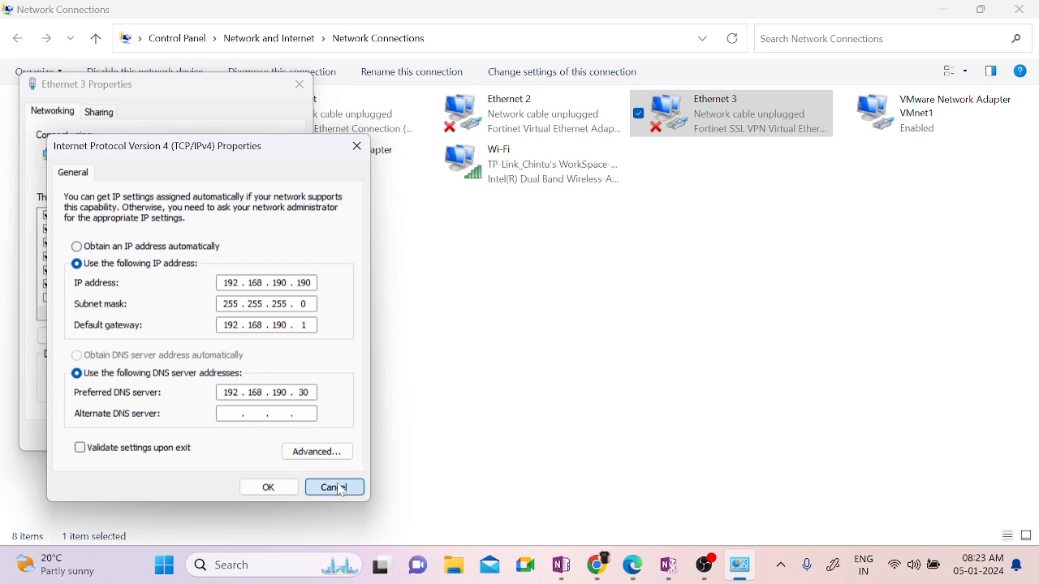
{"action": "left_click", "coordinate": [333, 487]}
{"action": "left_click", "coordinate": [278, 435]}
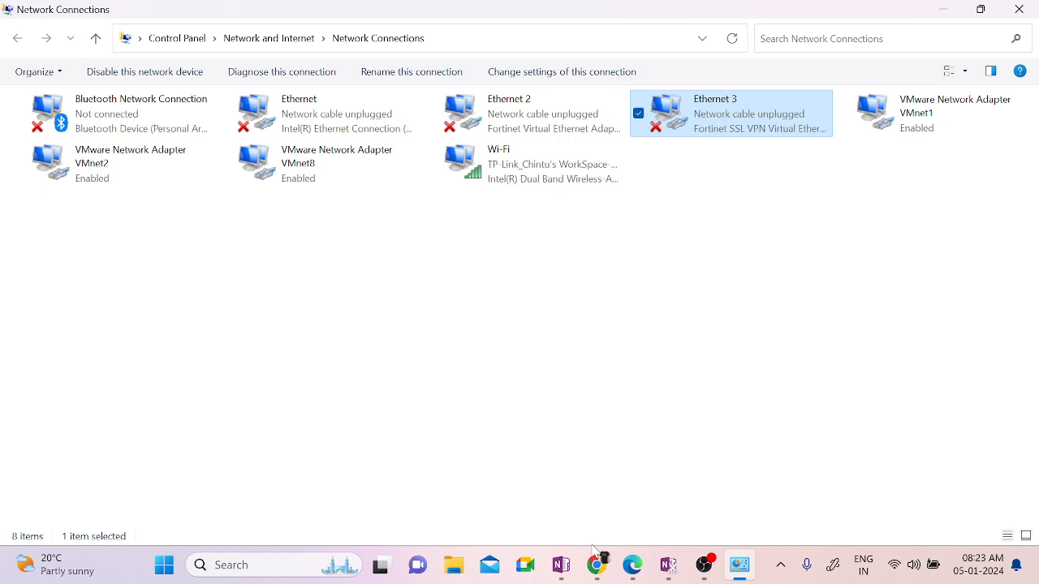
{"action": "key", "text": "super+r"}
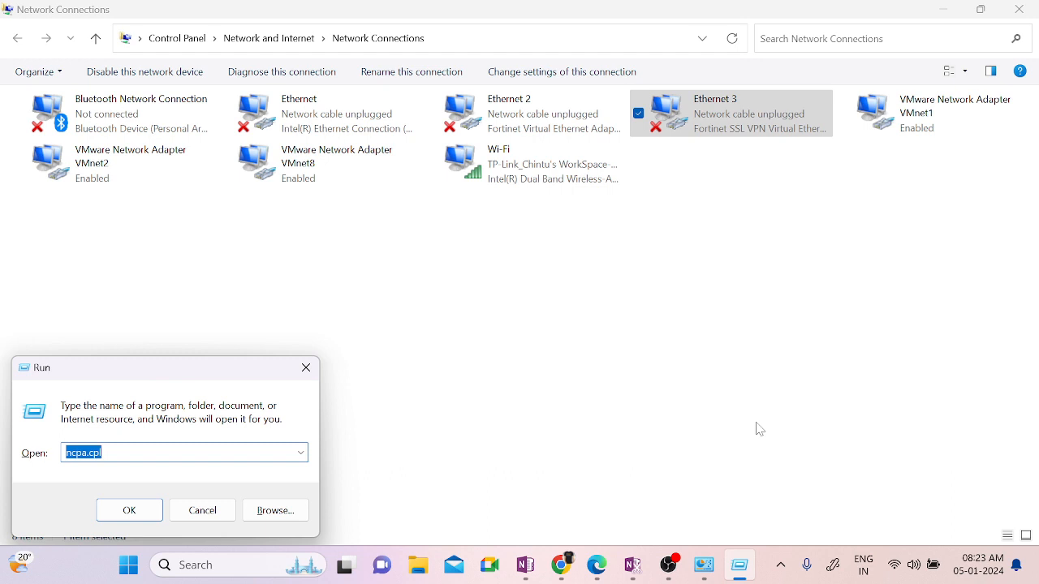
{"action": "left_click", "coordinate": [942, 11]}
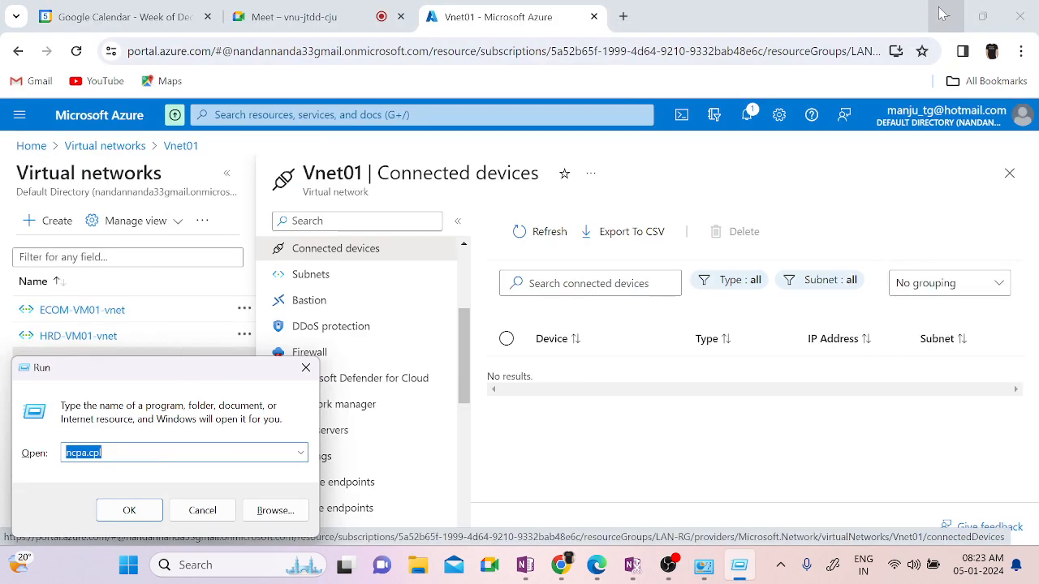
Step: Try custom DNS server 192.168.1.10 on Vnet01, discard it, then open Vnet01's Peerings
{"action": "left_click", "coordinate": [299, 369]}
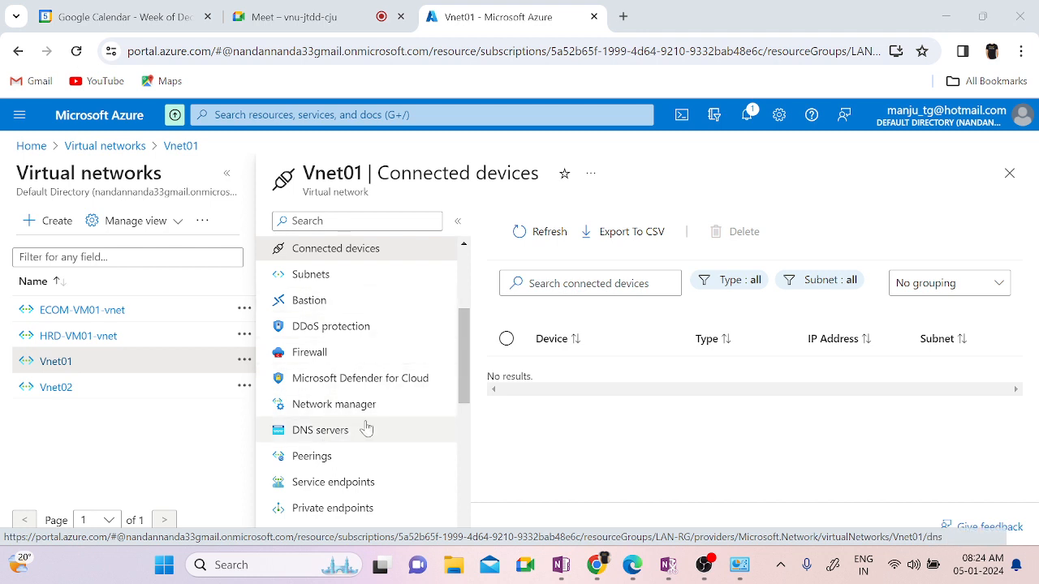
{"action": "left_click", "coordinate": [329, 433]}
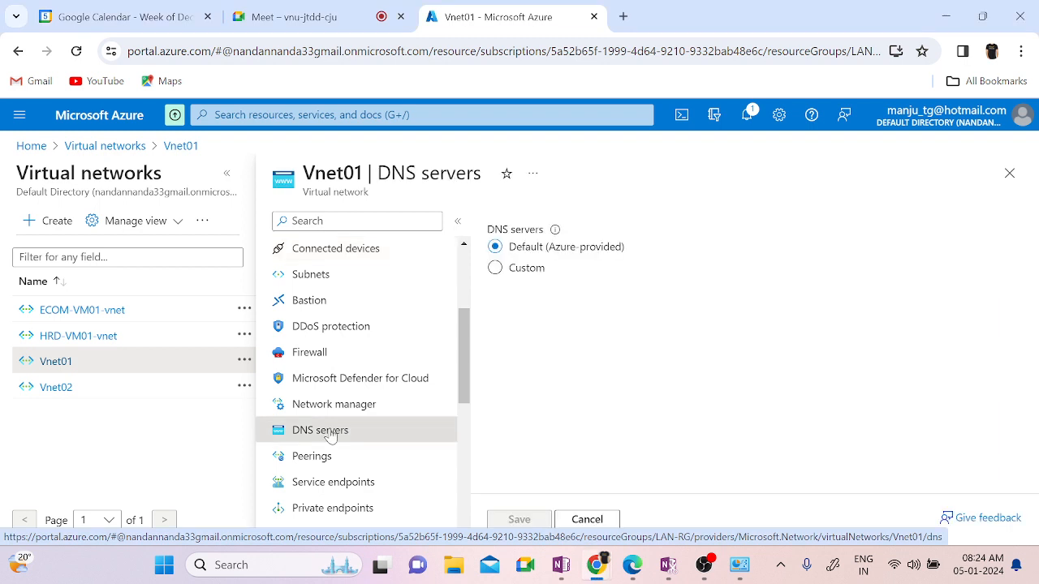
{"action": "left_click", "coordinate": [495, 268]}
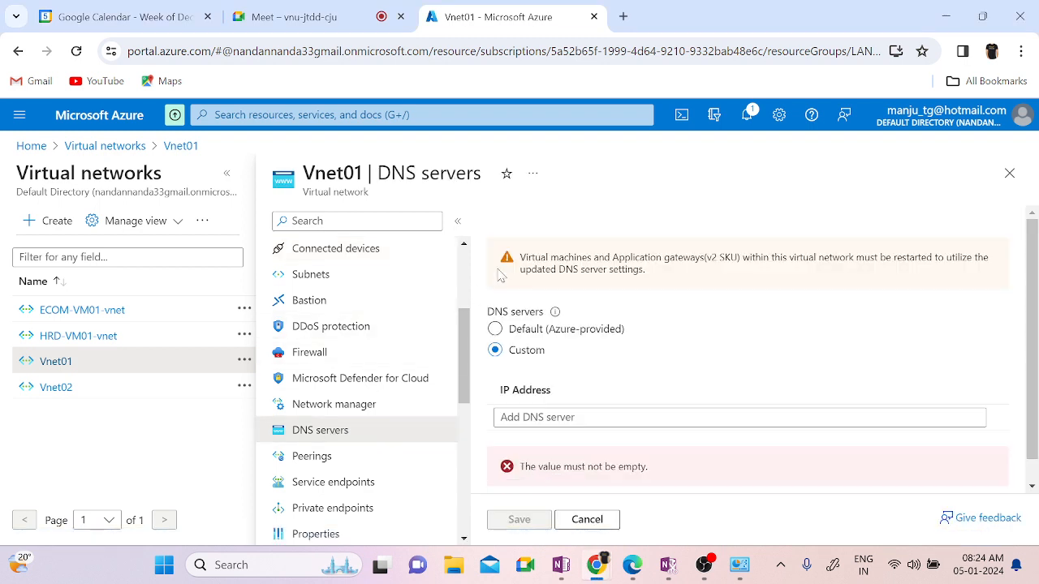
{"action": "scroll", "coordinate": [781, 388], "scroll_direction": "down", "scroll_amount": 1}
{"action": "left_click", "coordinate": [779, 391]}
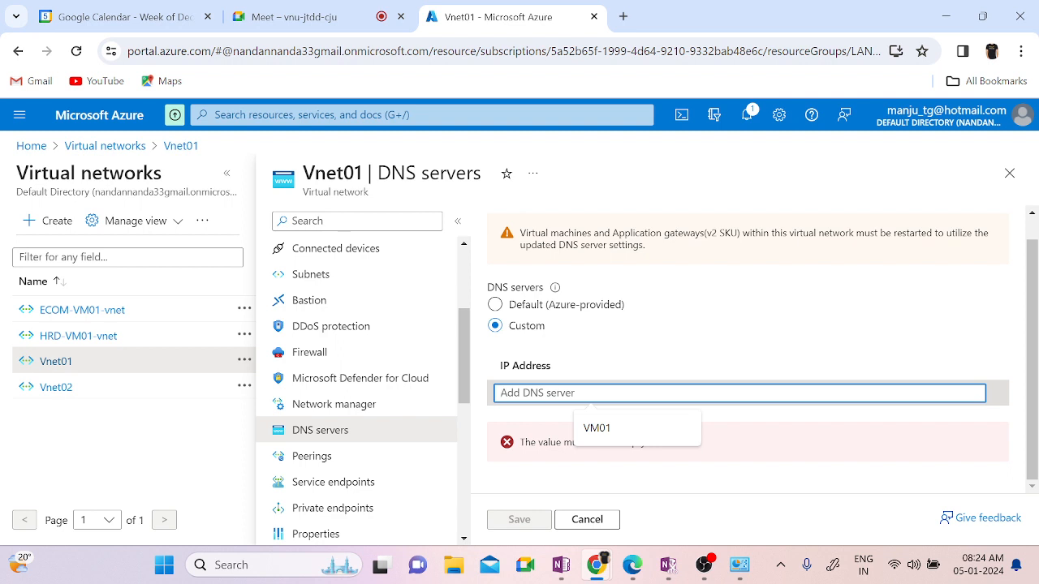
{"action": "type", "text": "192.168"}
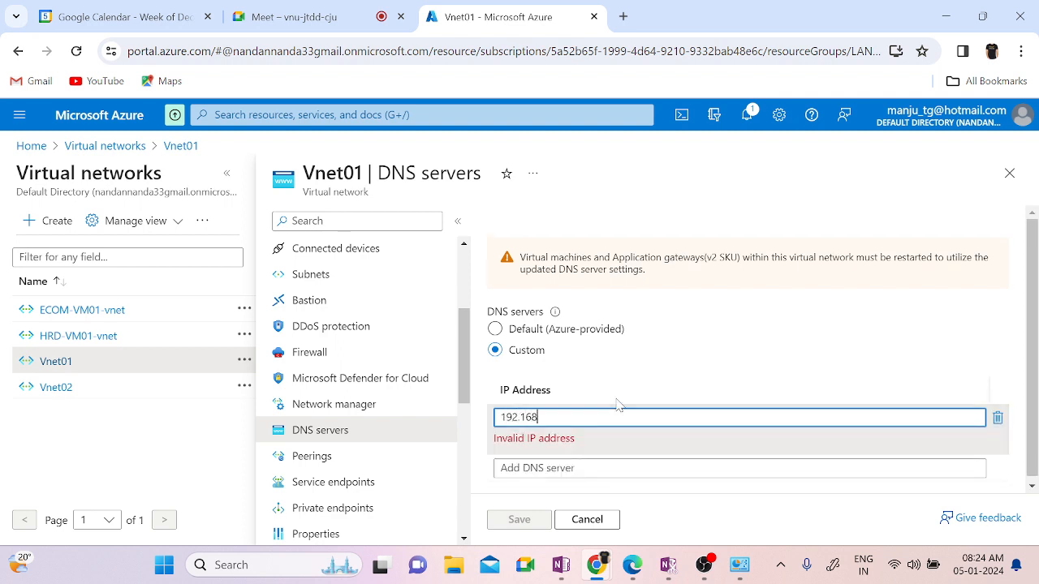
{"action": "type", "text": ".1.10"}
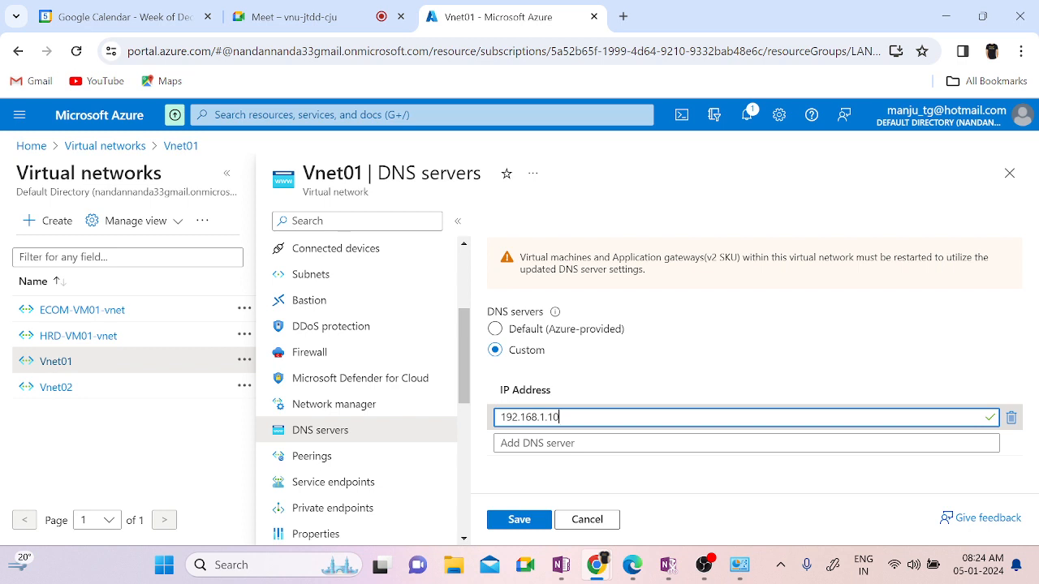
{"action": "left_click", "coordinate": [578, 519]}
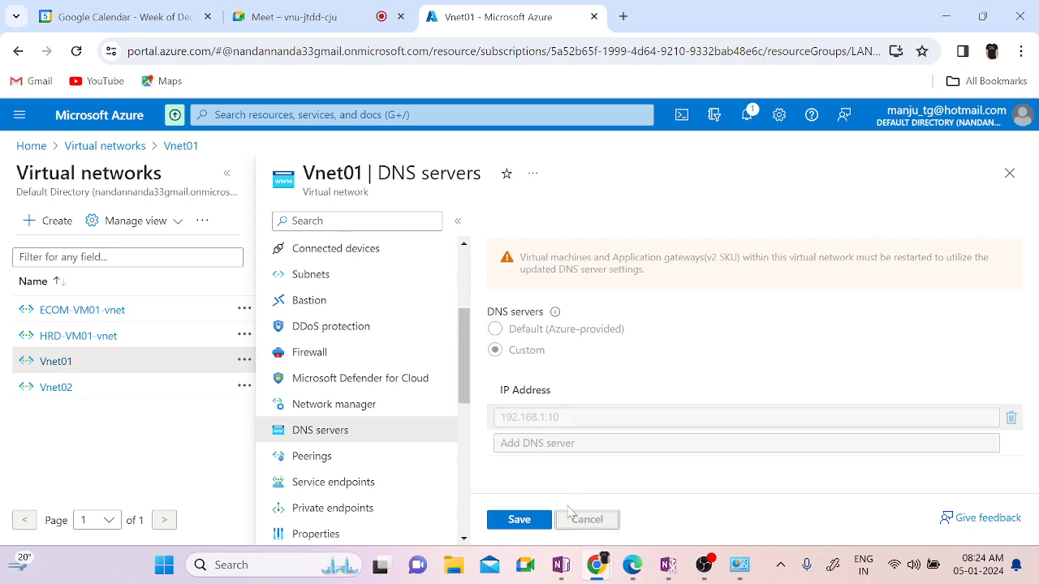
{"action": "left_click", "coordinate": [310, 457]}
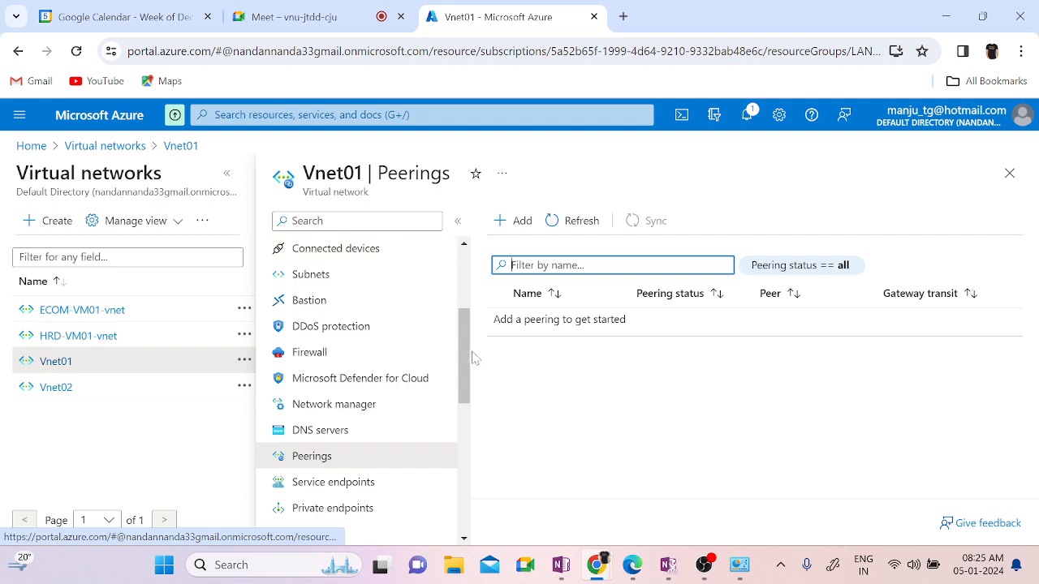
Step: From Home, open Virtual machines, start Create > Azure virtual machine, then return to the list
{"action": "left_click_drag", "start_coordinate": [463, 378], "coordinate": [463, 320]}
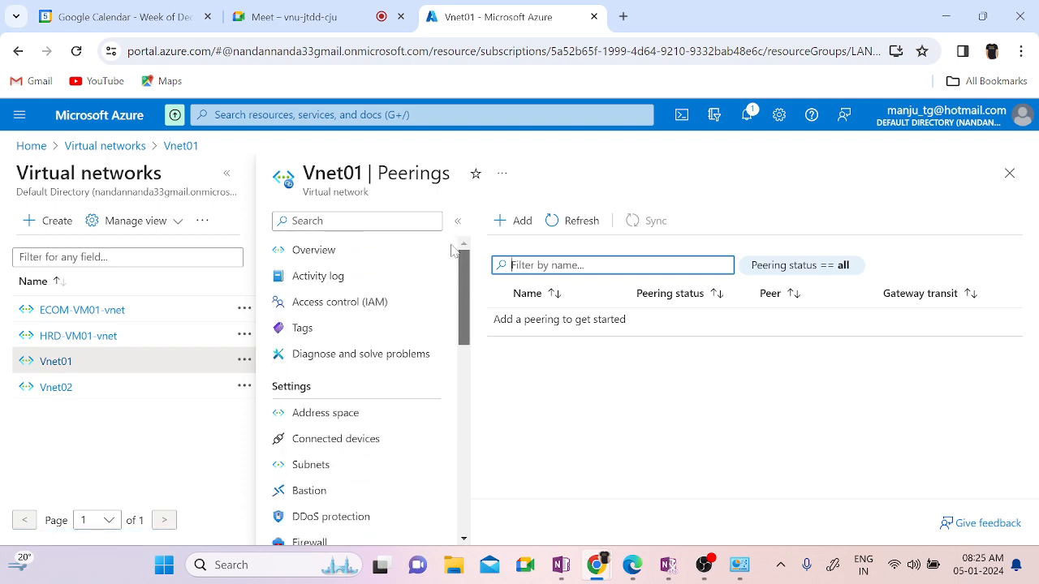
{"action": "left_click", "coordinate": [31, 146]}
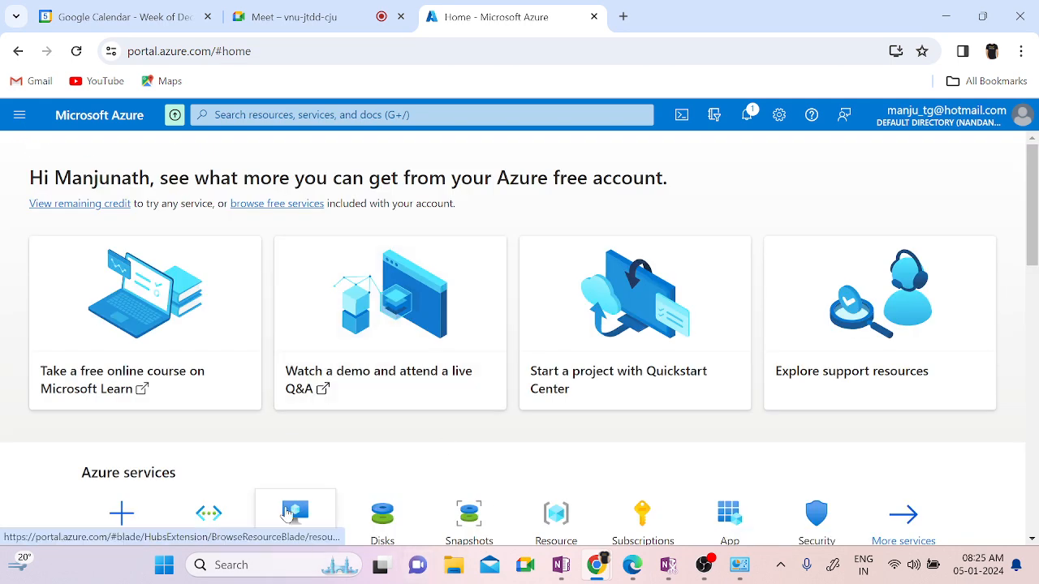
{"action": "left_click", "coordinate": [288, 513]}
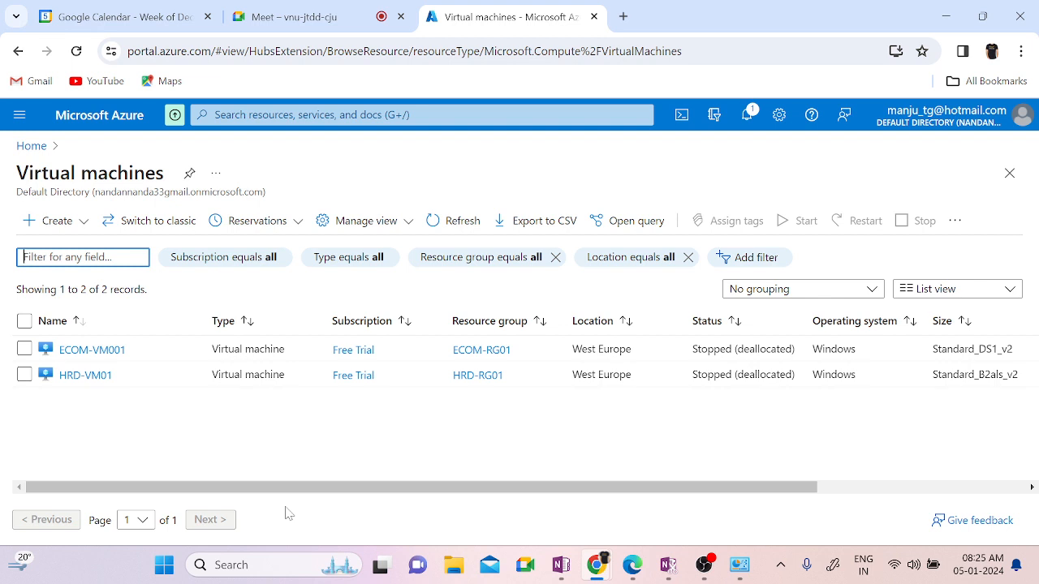
{"action": "left_click", "coordinate": [67, 229]}
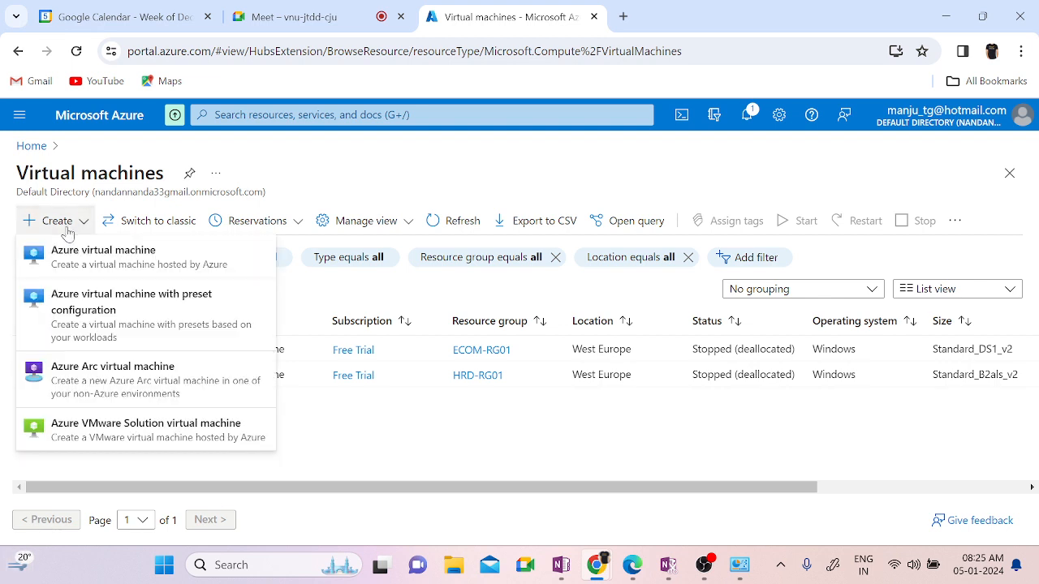
{"action": "left_click", "coordinate": [67, 266]}
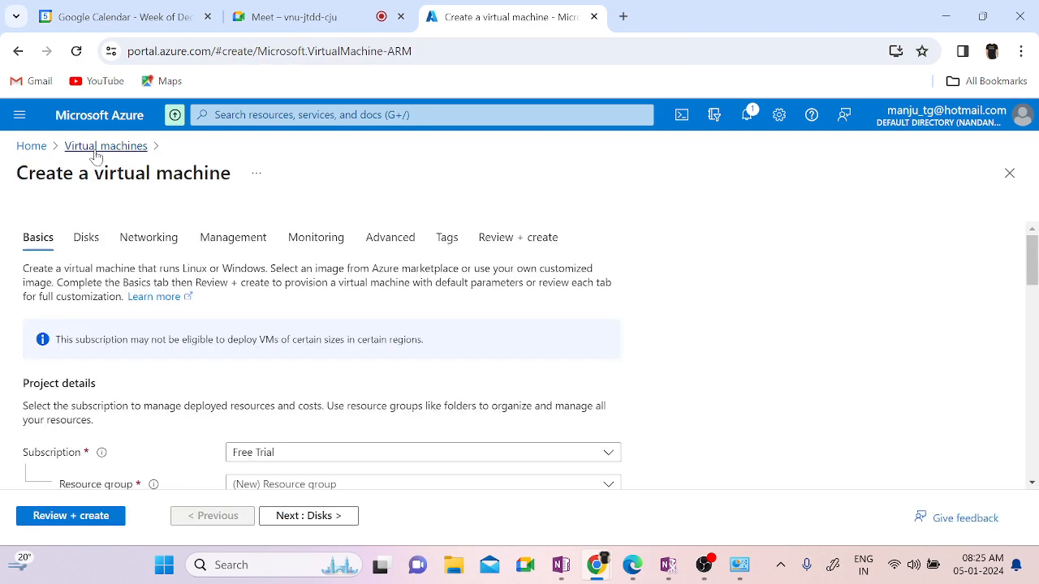
{"action": "left_click", "coordinate": [97, 147]}
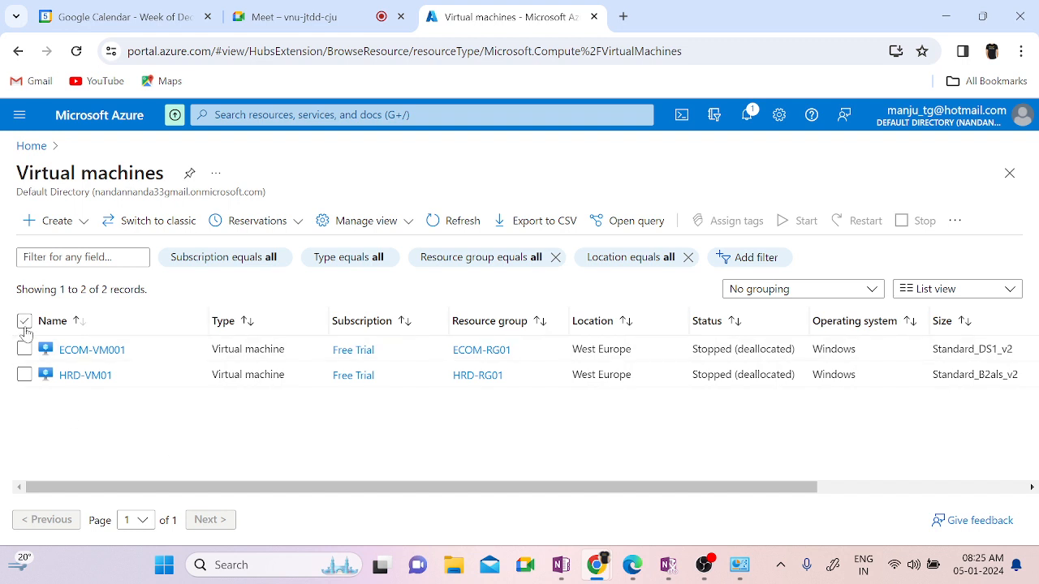
Step: Review the ECOM-RG01 resource group, then tick HRD-VM01 and show its Delete, Services and Maintenance actions
{"action": "left_click", "coordinate": [481, 349]}
{"action": "left_click_drag", "start_coordinate": [410, 173], "coordinate": [178, 175]}
{"action": "left_click", "coordinate": [1008, 174]}
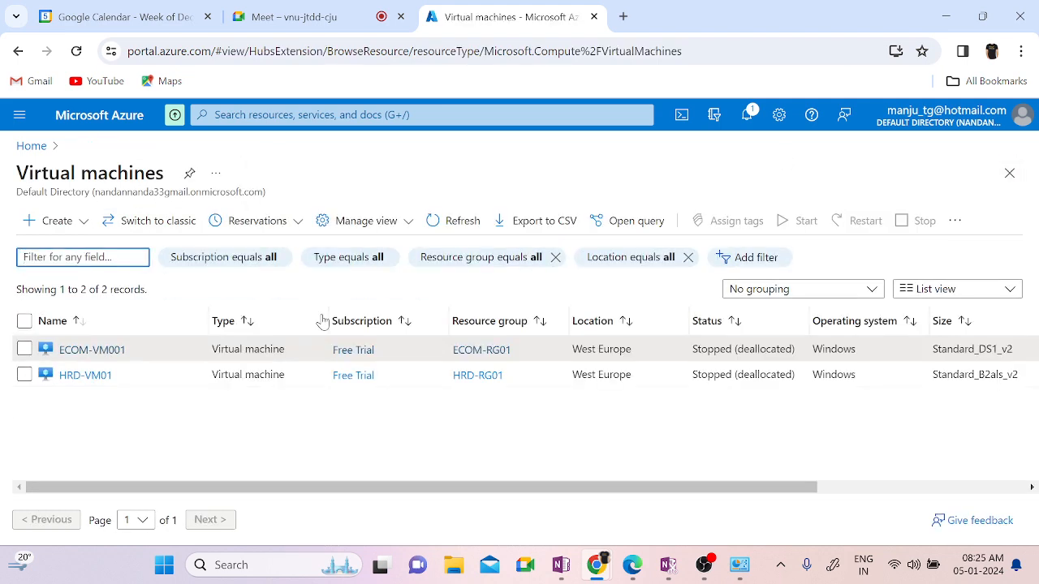
{"action": "left_click", "coordinate": [471, 352]}
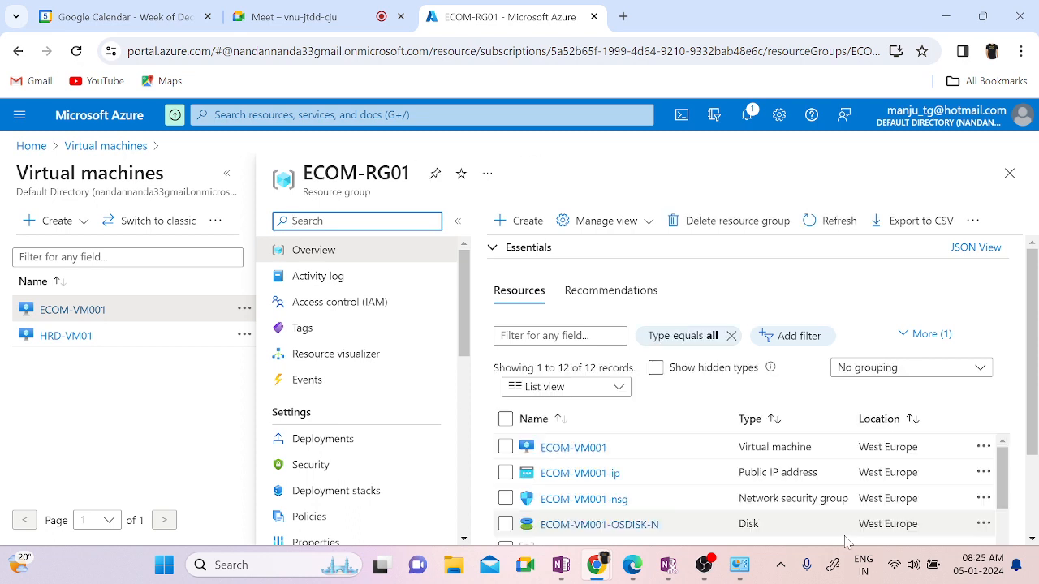
{"action": "scroll", "coordinate": [914, 434], "scroll_direction": "down", "scroll_amount": 2}
{"action": "scroll", "coordinate": [914, 434], "scroll_direction": "down", "scroll_amount": 1}
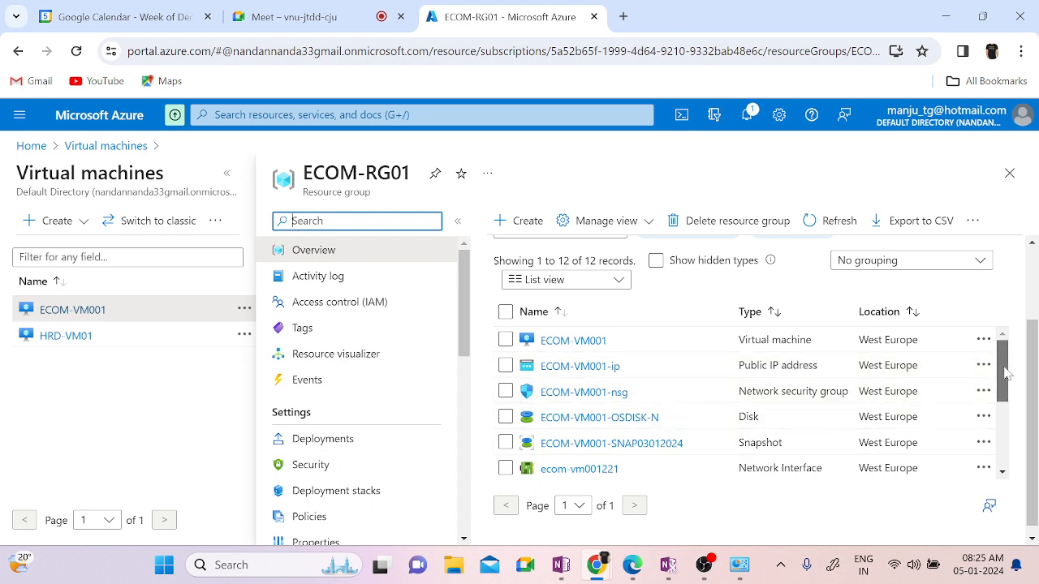
{"action": "left_click_drag", "start_coordinate": [1004, 373], "coordinate": [1004, 453]}
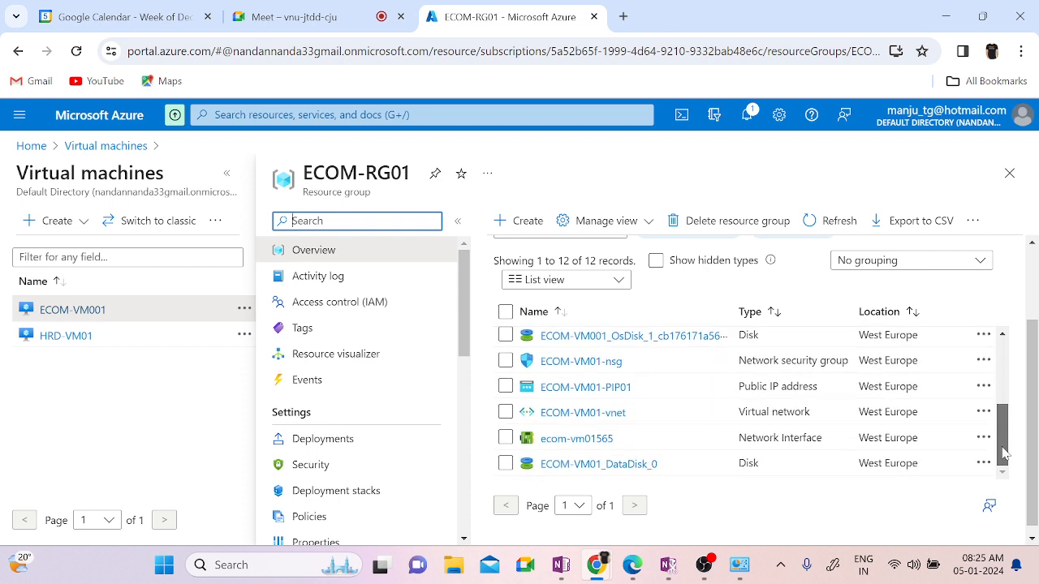
{"action": "left_click", "coordinate": [1009, 173]}
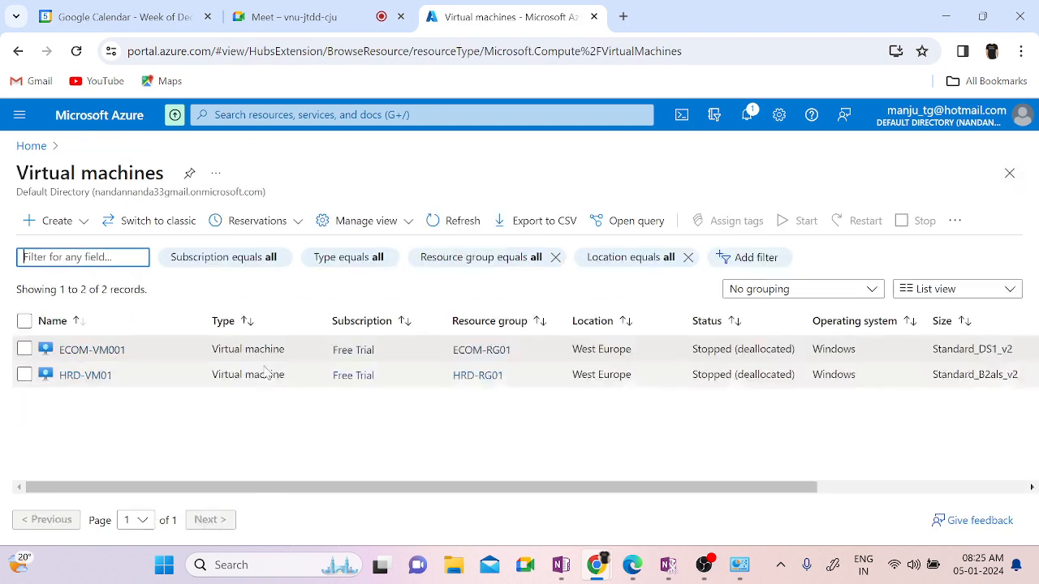
{"action": "left_click", "coordinate": [25, 376]}
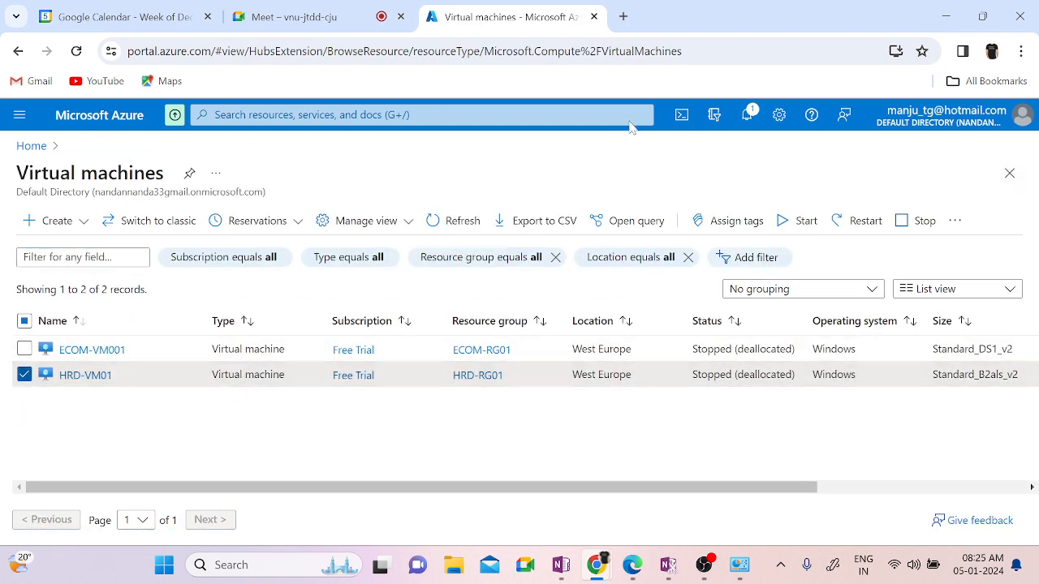
{"action": "left_click", "coordinate": [951, 225]}
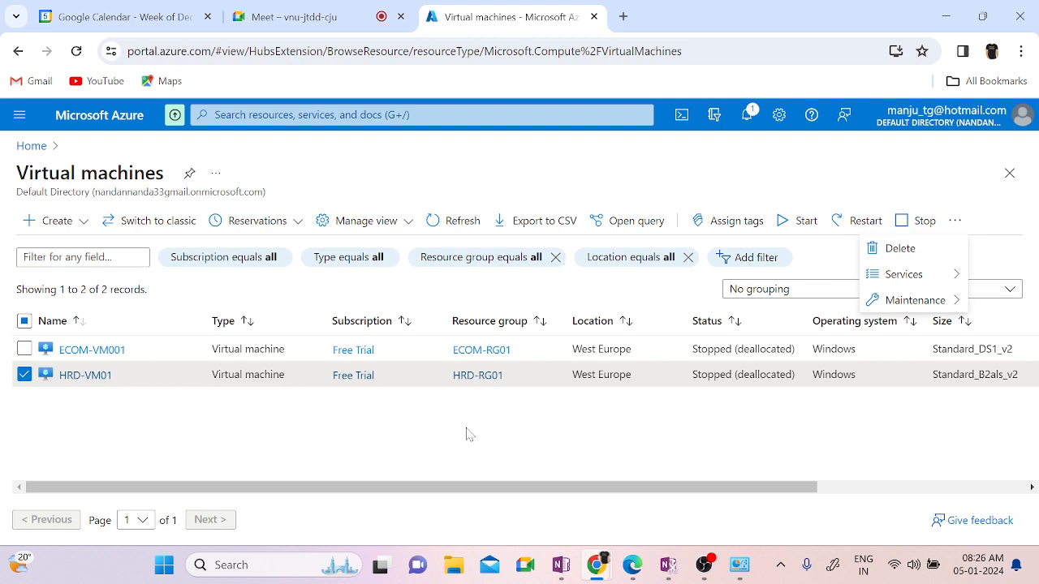
Step: Delete the ECOM-RG01 resource group and its 12 resources, confirming with the pasted name
{"action": "left_click", "coordinate": [25, 375]}
{"action": "left_click", "coordinate": [469, 349]}
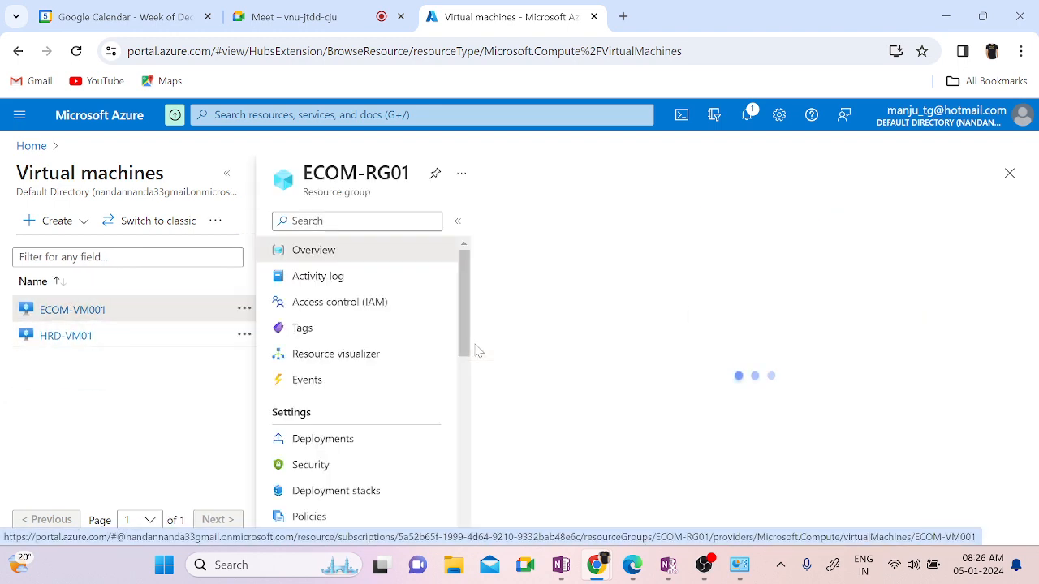
{"action": "triple_click", "coordinate": [361, 172]}
{"action": "key", "text": "ctrl+c"}
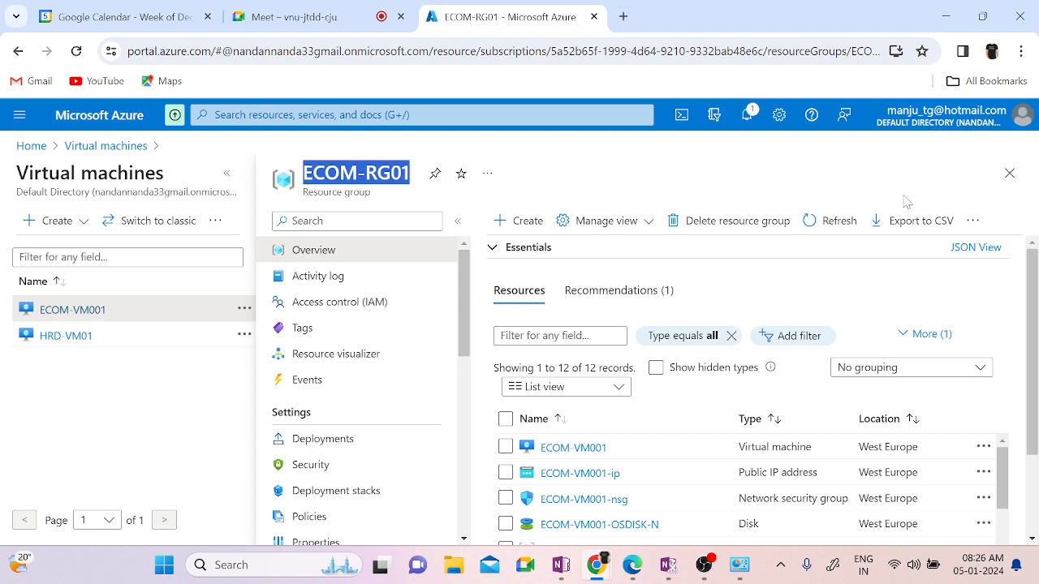
{"action": "left_click", "coordinate": [734, 226]}
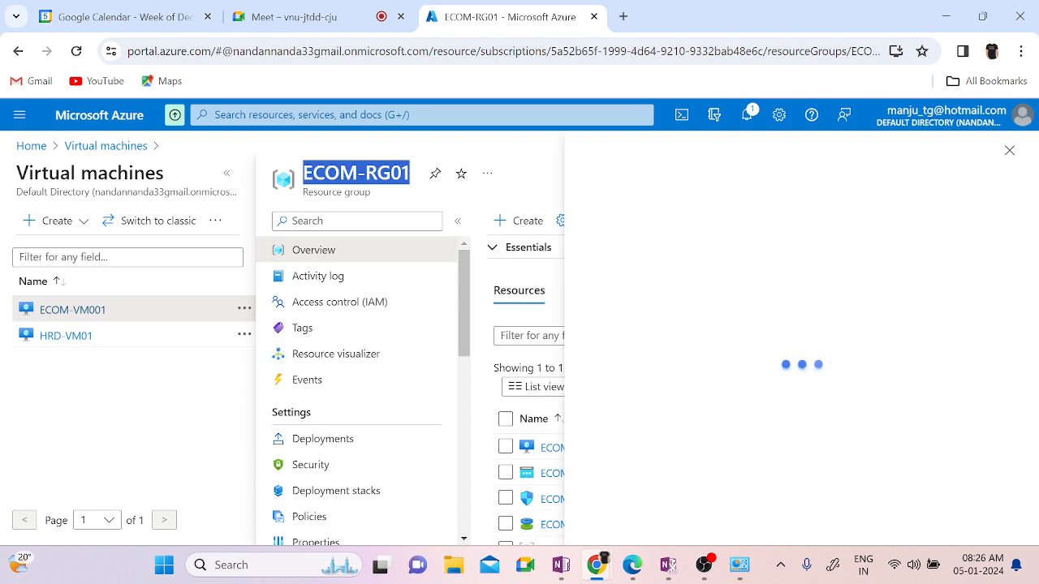
{"action": "left_click", "coordinate": [649, 484]}
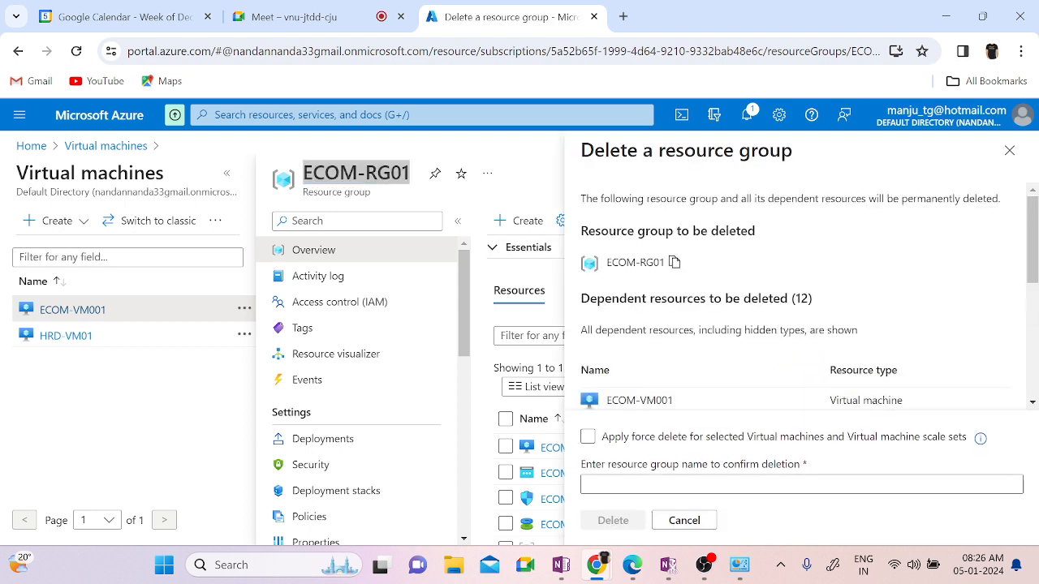
{"action": "key", "text": "ctrl+v"}
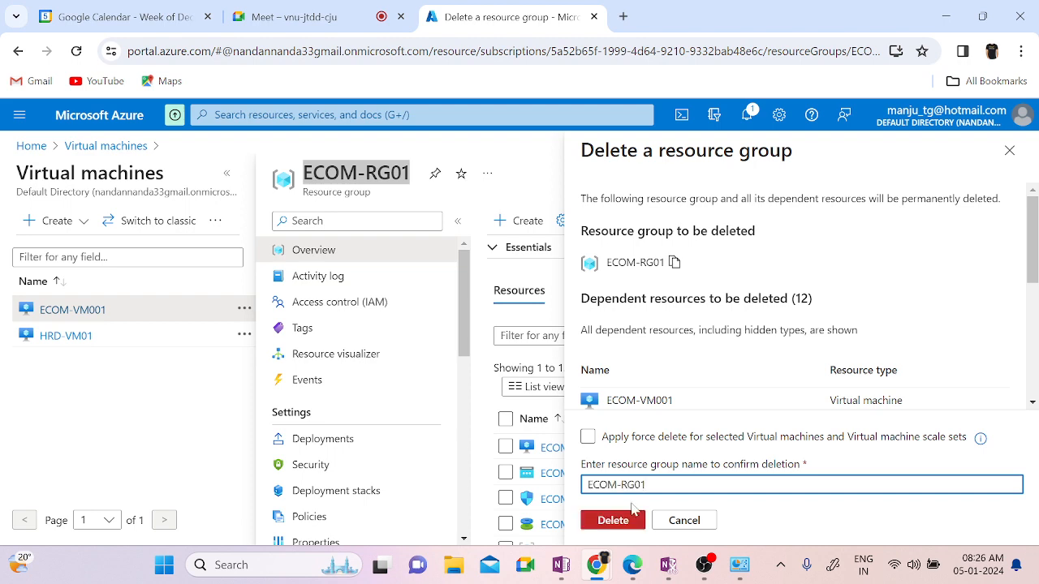
{"action": "left_click", "coordinate": [613, 520]}
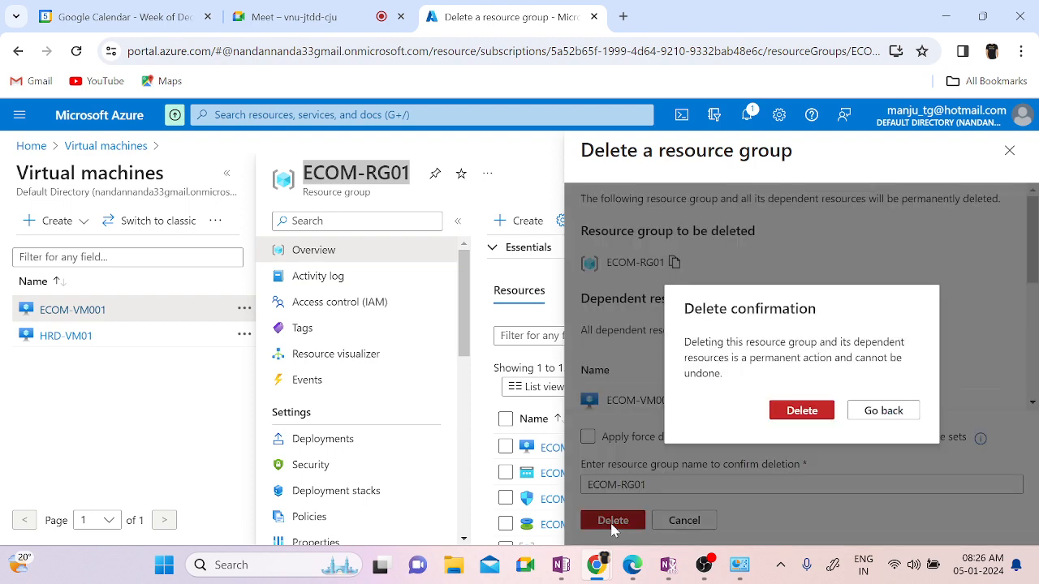
{"action": "left_click", "coordinate": [799, 413]}
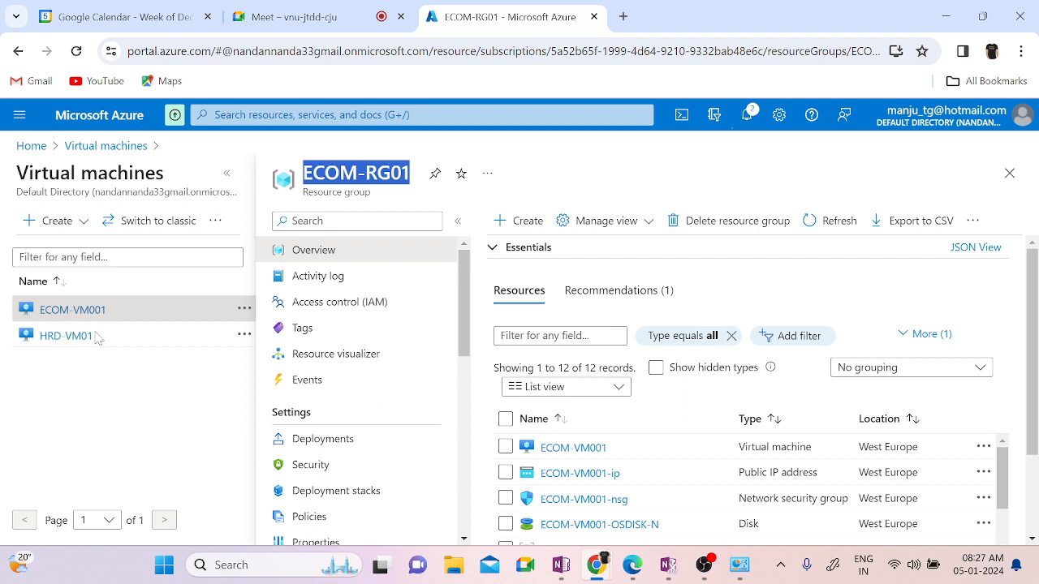
Step: Filter ECOM-RG01's resources by ECOM-VM001, select them all and show more actions
{"action": "left_click_drag", "start_coordinate": [608, 451], "coordinate": [542, 456]}
{"action": "key", "text": "ctrl+c"}
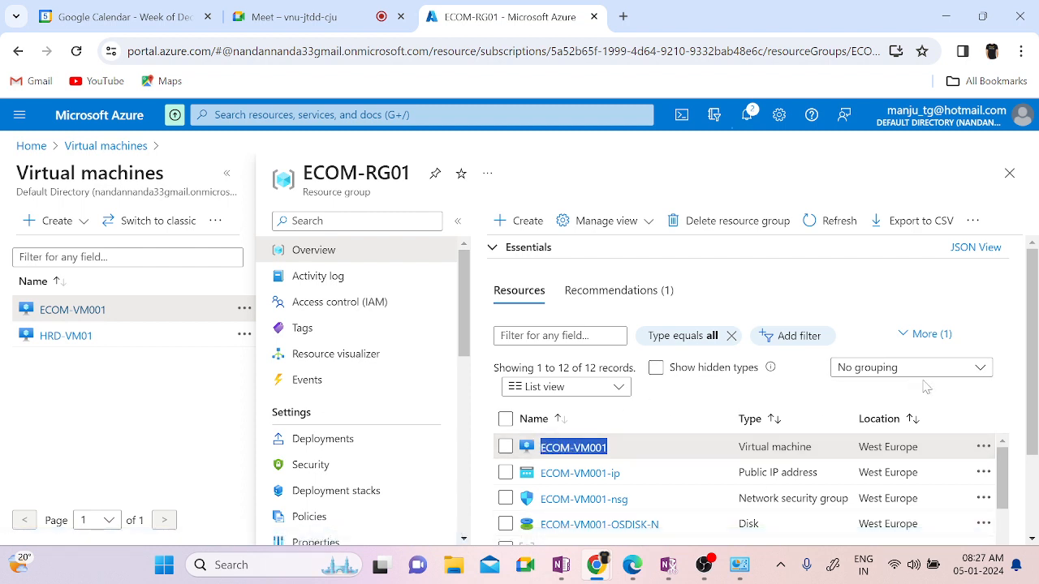
{"action": "left_click", "coordinate": [537, 335]}
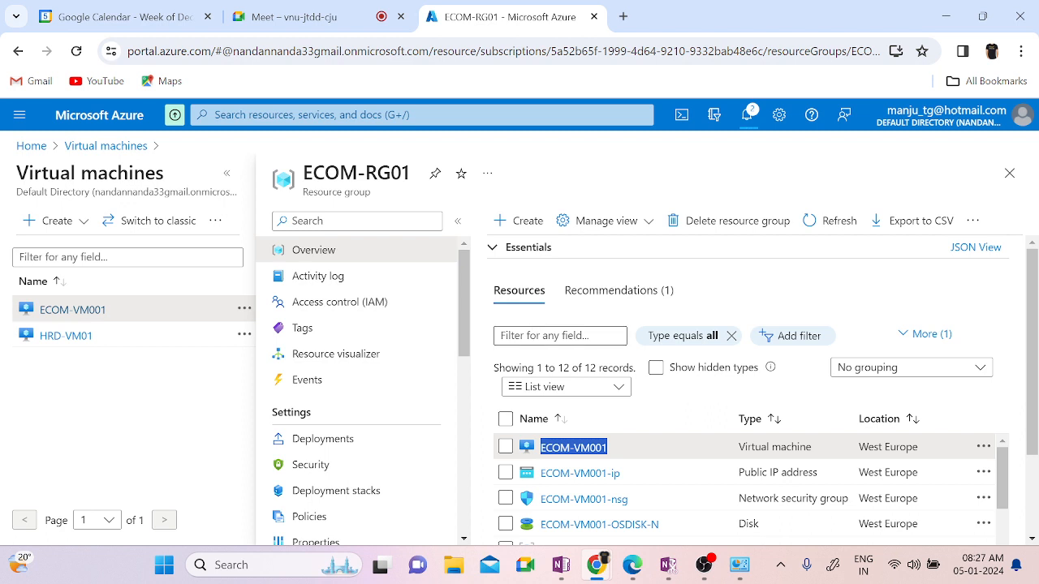
{"action": "key", "text": "ctrl+v"}
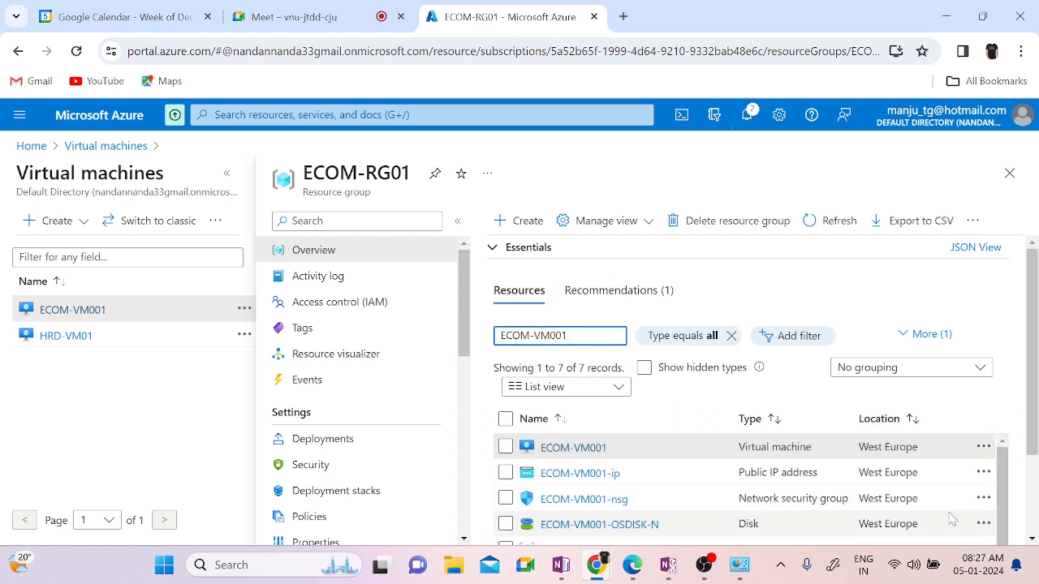
{"action": "left_click", "coordinate": [505, 419]}
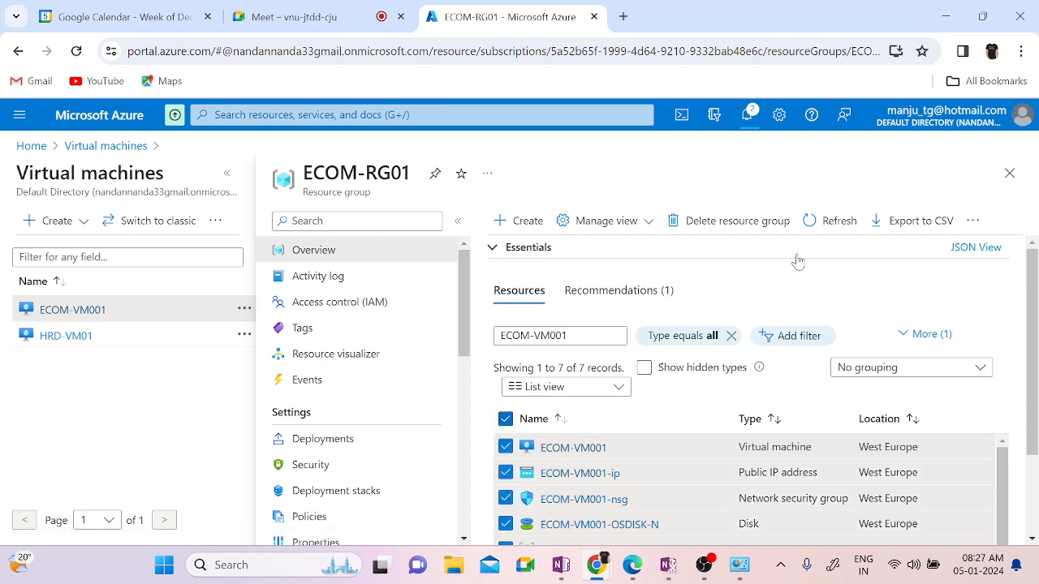
{"action": "left_click", "coordinate": [972, 221]}
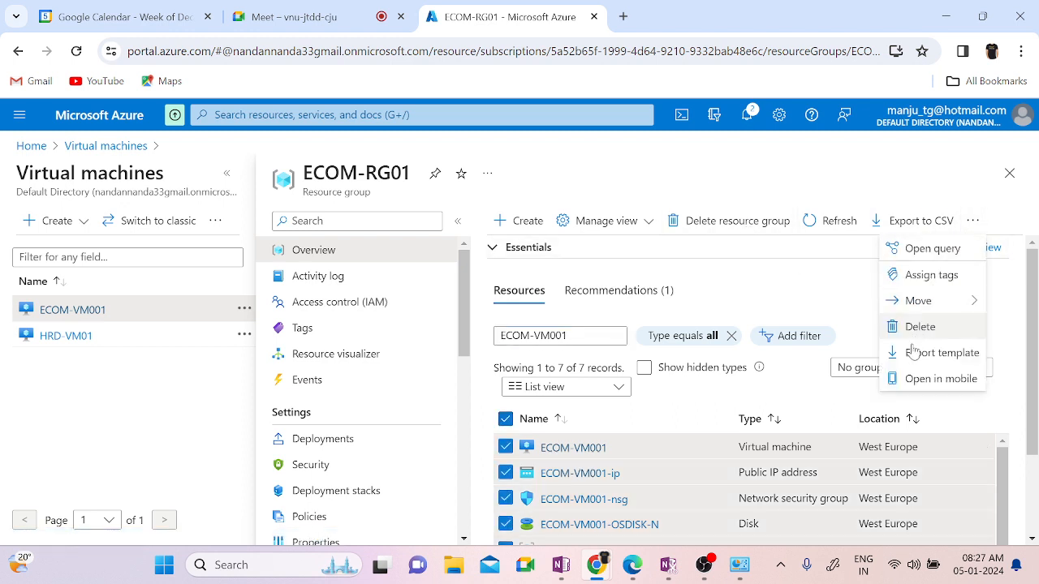
Step: Dismiss the actions list and open HRD-VM01's overview in resource group HRD-RG01
{"action": "left_click", "coordinate": [799, 280]}
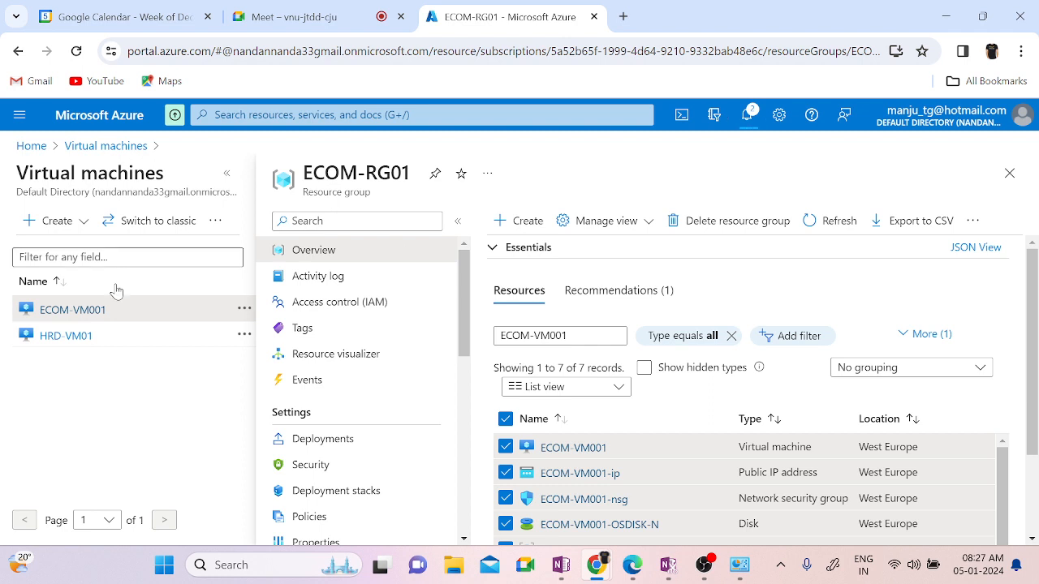
{"action": "left_click", "coordinate": [67, 338]}
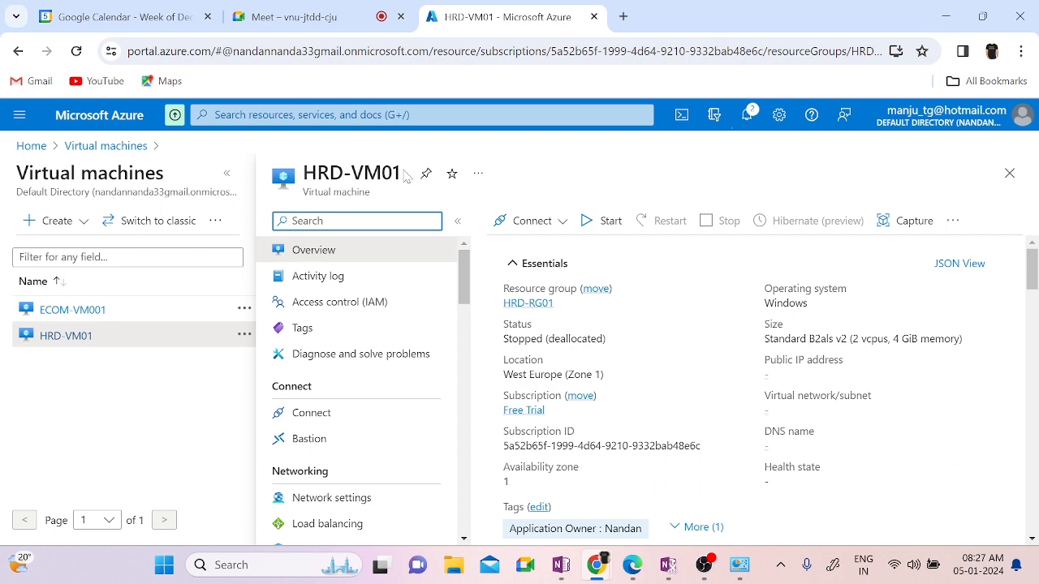
{"action": "left_click_drag", "start_coordinate": [406, 174], "coordinate": [302, 174]}
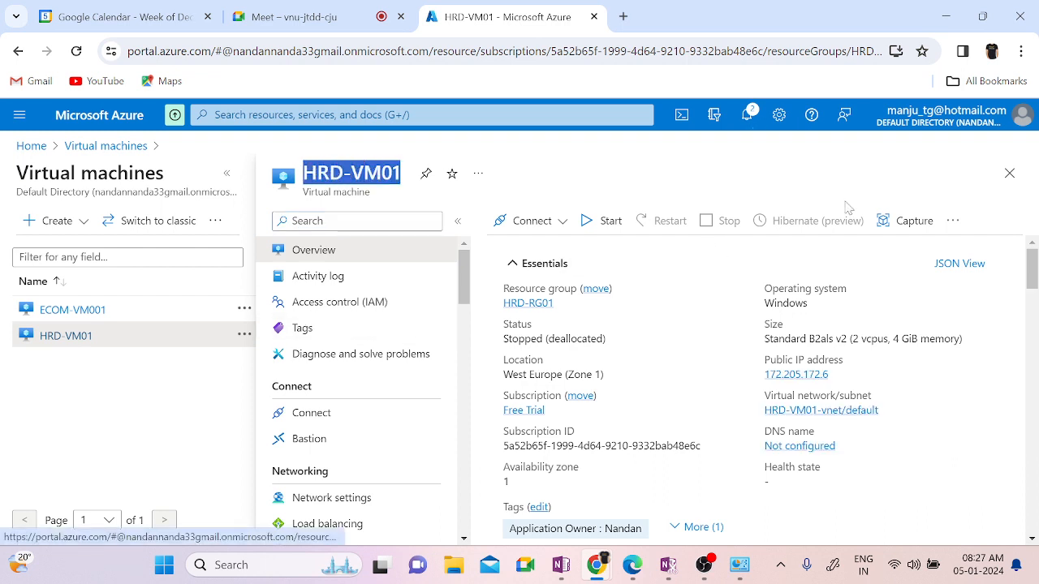
Step: Delete the HRD-RG01 resource group and its 7 resources, then check both deletions in Notifications
{"action": "left_click", "coordinate": [535, 305]}
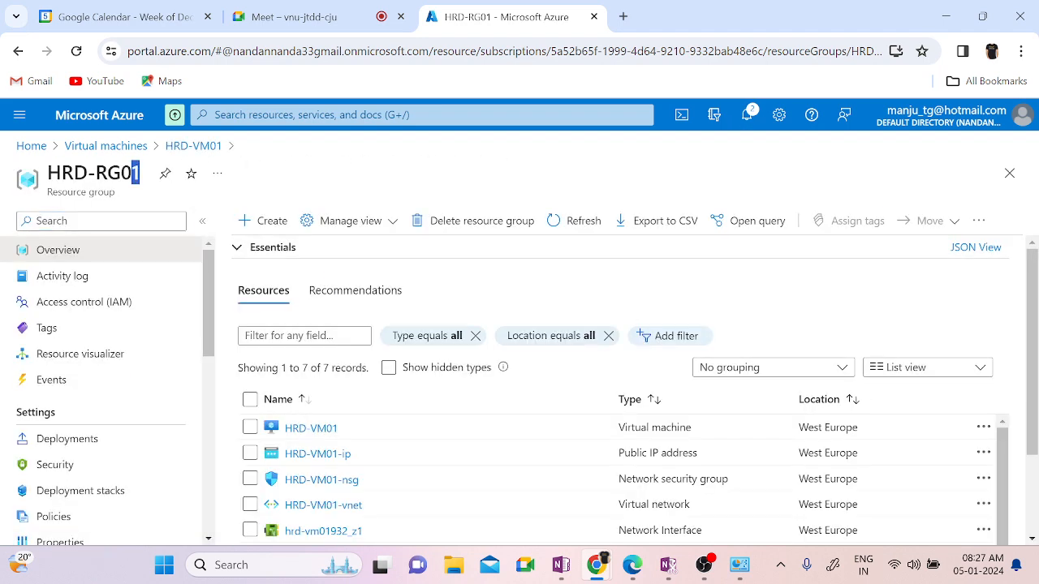
{"action": "left_click_drag", "start_coordinate": [136, 173], "coordinate": [47, 172]}
{"action": "key", "text": "ctrl+c"}
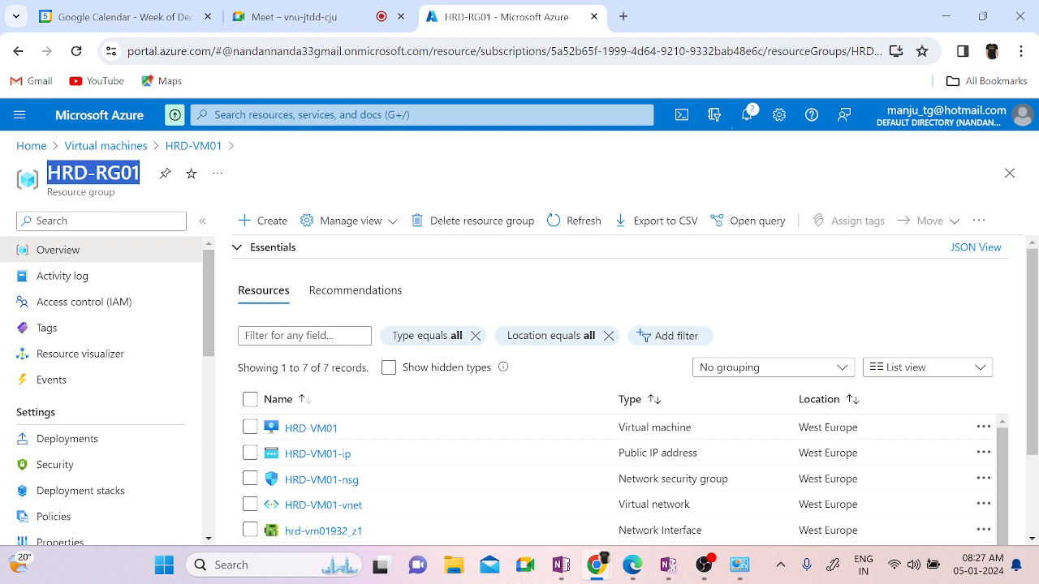
{"action": "left_click", "coordinate": [473, 221]}
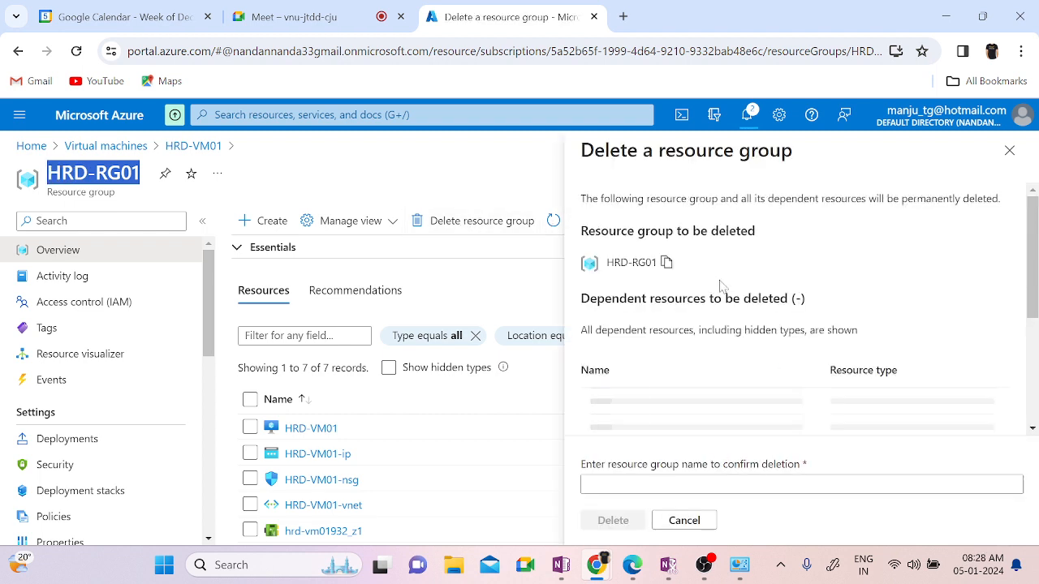
{"action": "left_click", "coordinate": [627, 484]}
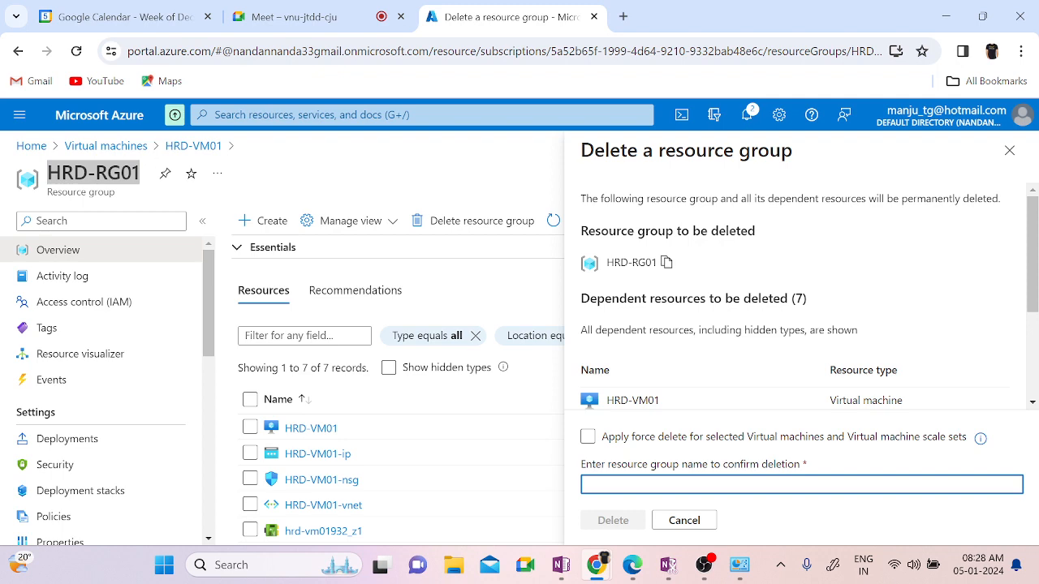
{"action": "key", "text": "ctrl+v"}
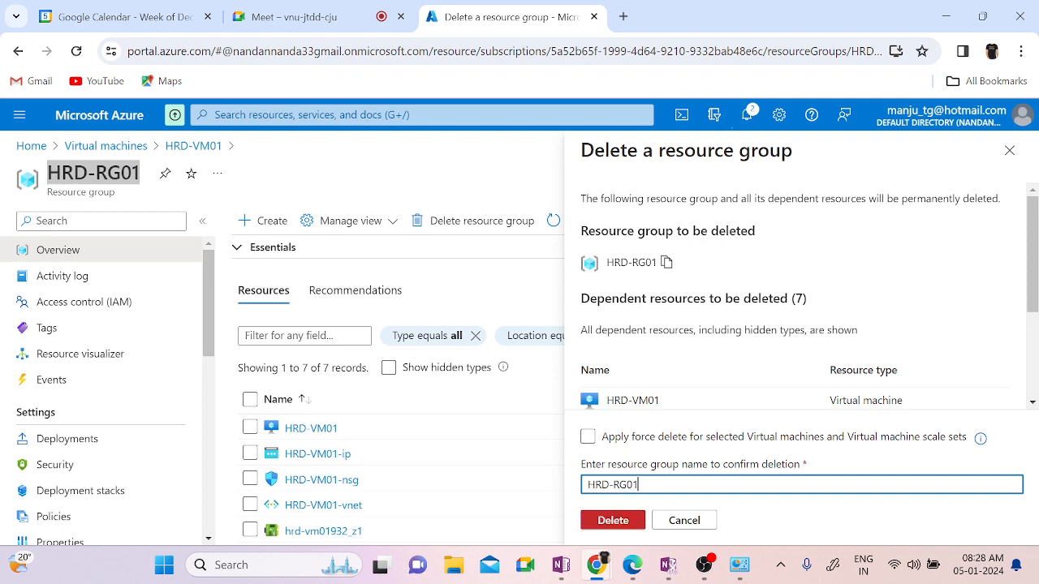
{"action": "left_click", "coordinate": [611, 521]}
{"action": "left_click", "coordinate": [783, 416]}
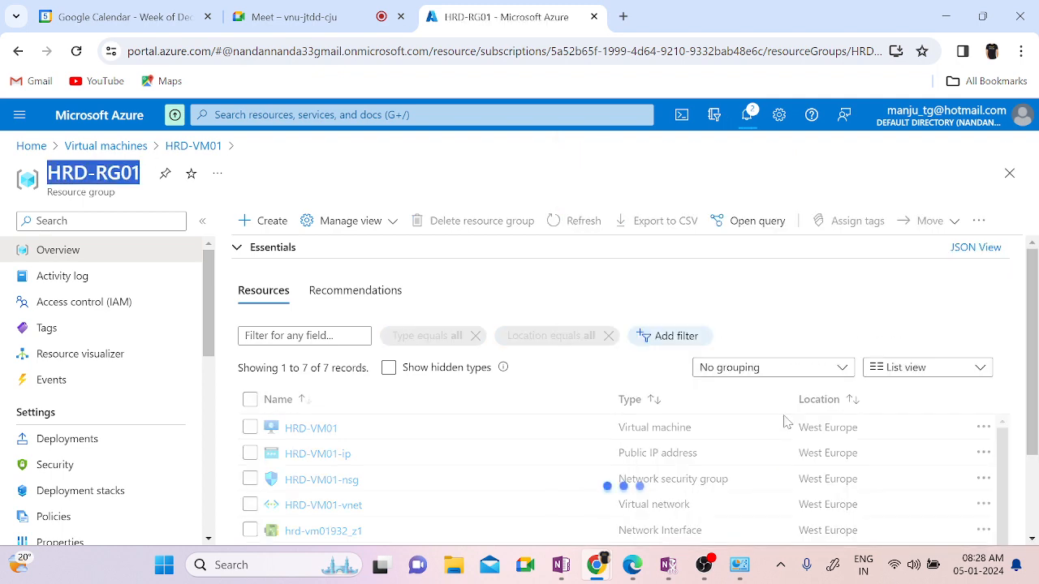
{"action": "left_click", "coordinate": [746, 116]}
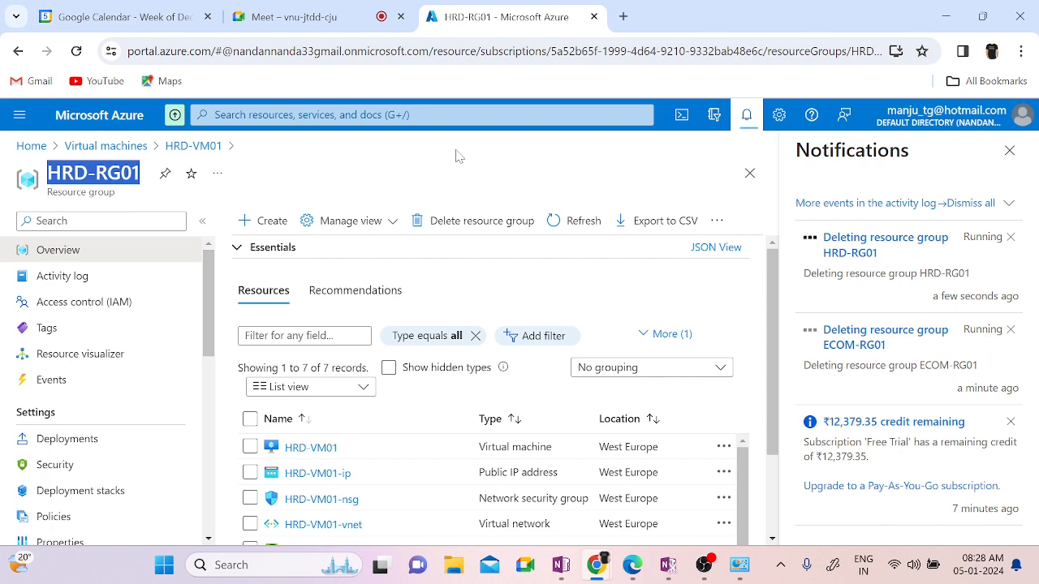
Step: Return to the virtual machines list and start creating a new Azure virtual machine
{"action": "left_click", "coordinate": [94, 147]}
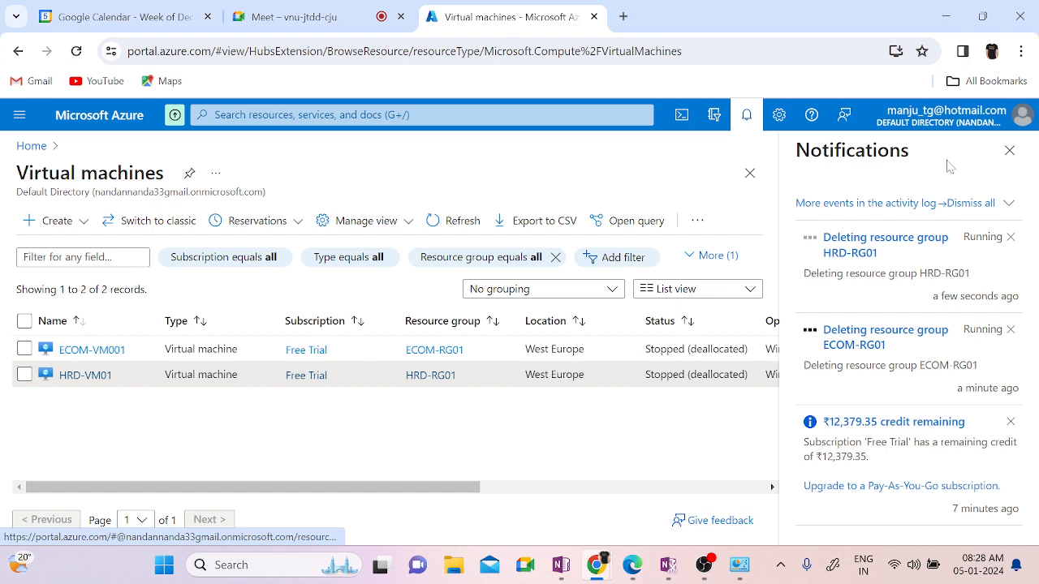
{"action": "left_click", "coordinate": [745, 122]}
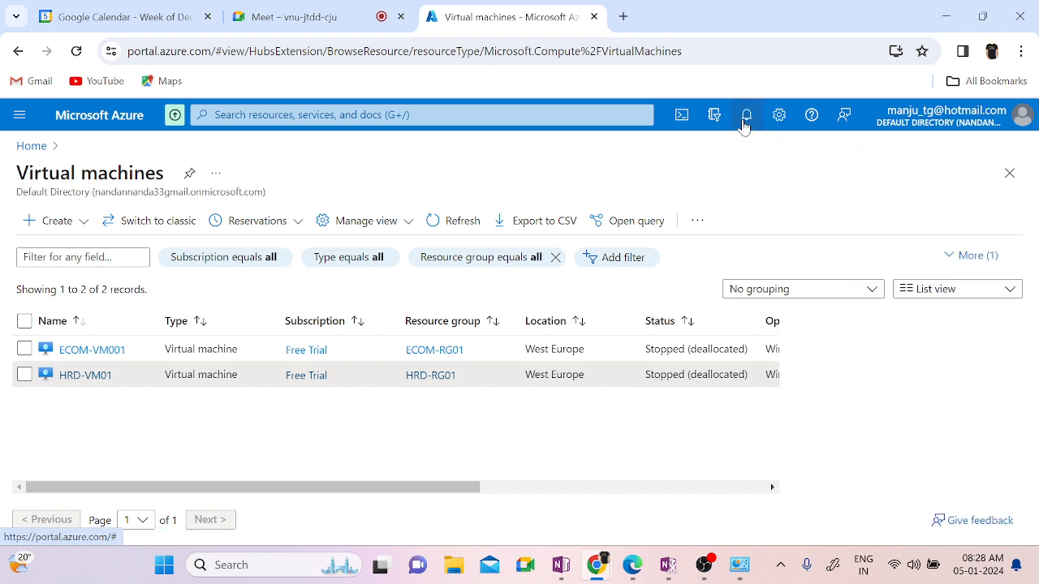
{"action": "left_click", "coordinate": [61, 229]}
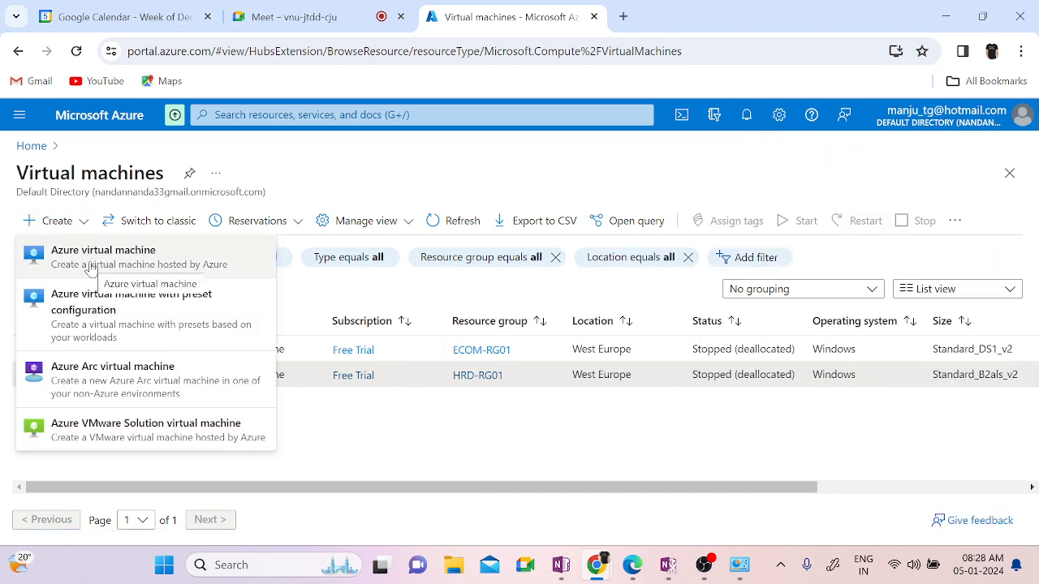
{"action": "left_click", "coordinate": [146, 268]}
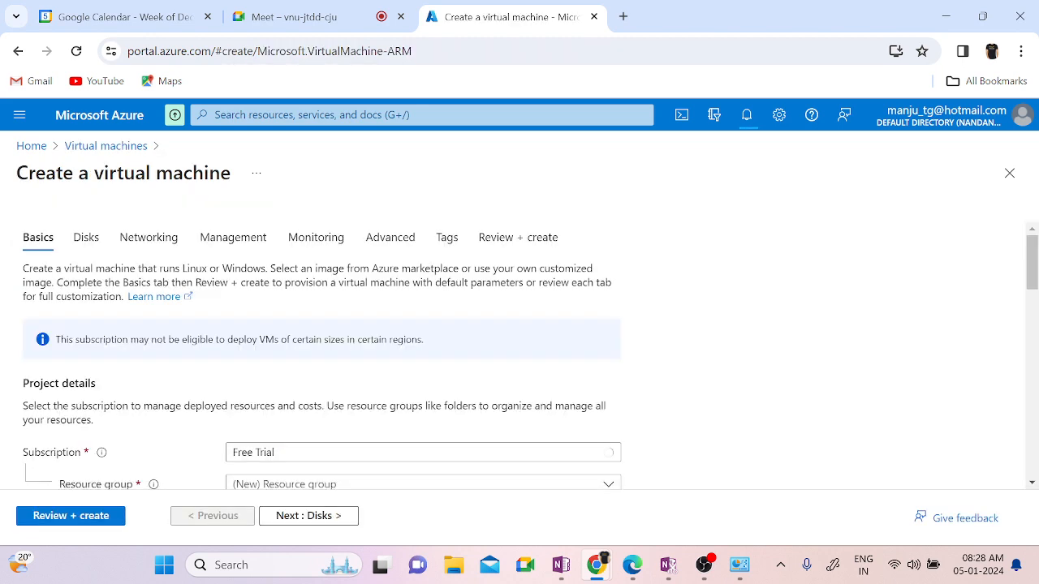
Step: Create a new resource group named Vnet01-RG for the virtual machine
{"action": "scroll", "coordinate": [773, 381], "scroll_direction": "down", "scroll_amount": 1}
{"action": "scroll", "coordinate": [773, 381], "scroll_direction": "down", "scroll_amount": 1}
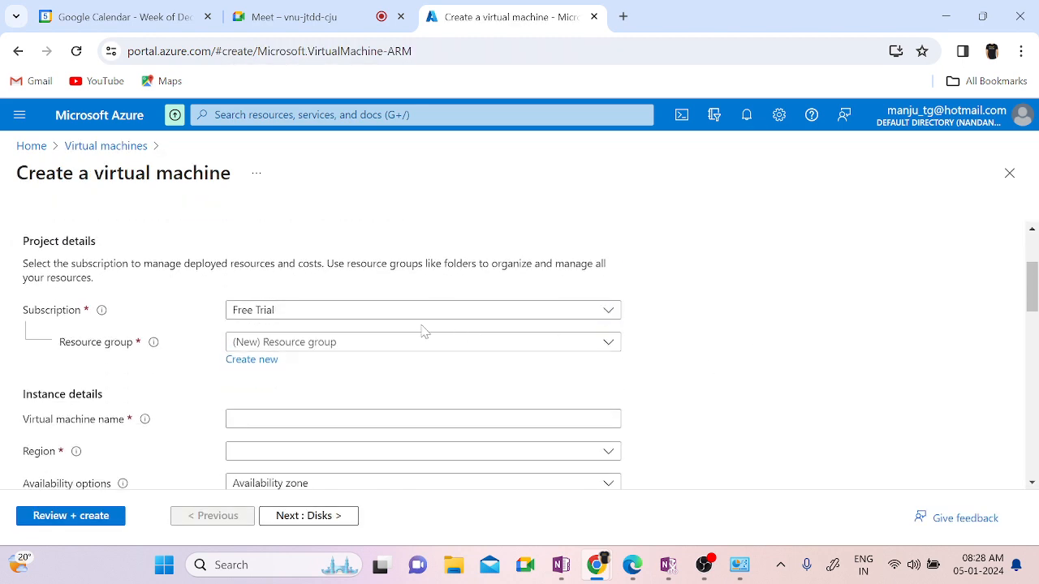
{"action": "left_click", "coordinate": [371, 342]}
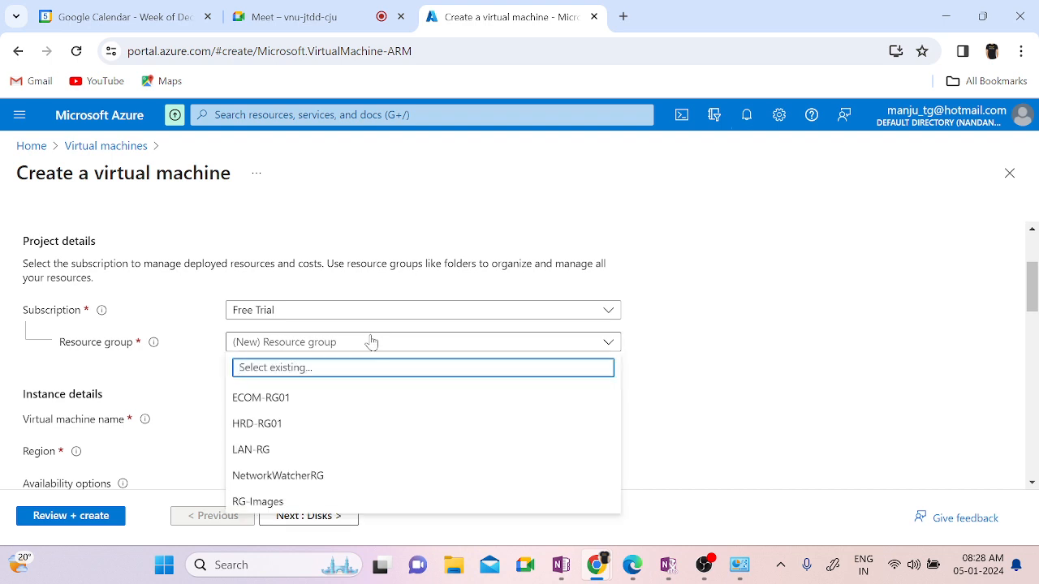
{"action": "left_click", "coordinate": [731, 452]}
{"action": "left_click", "coordinate": [253, 360]}
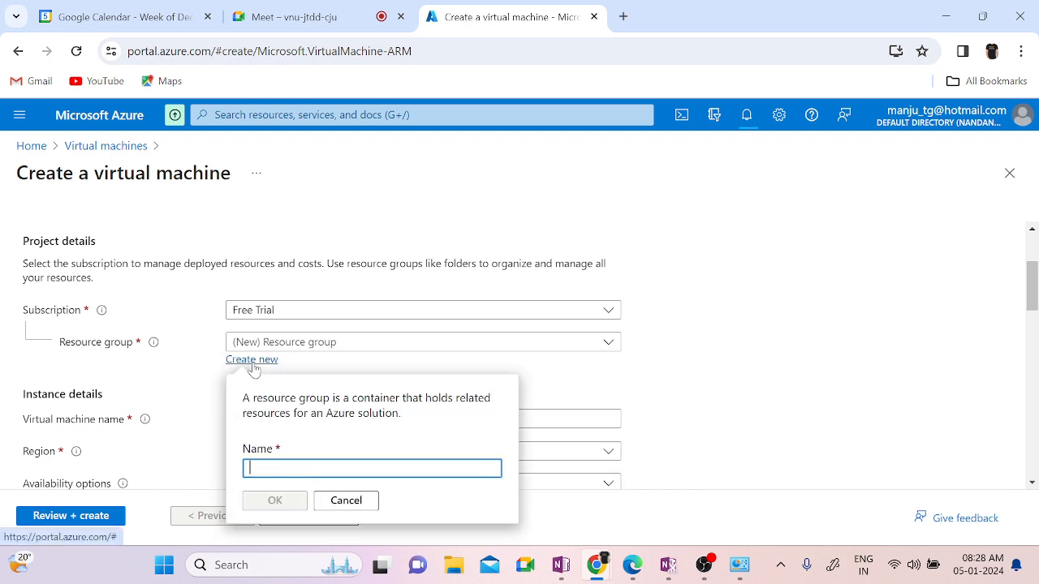
{"action": "type", "text": "Vnet-"}
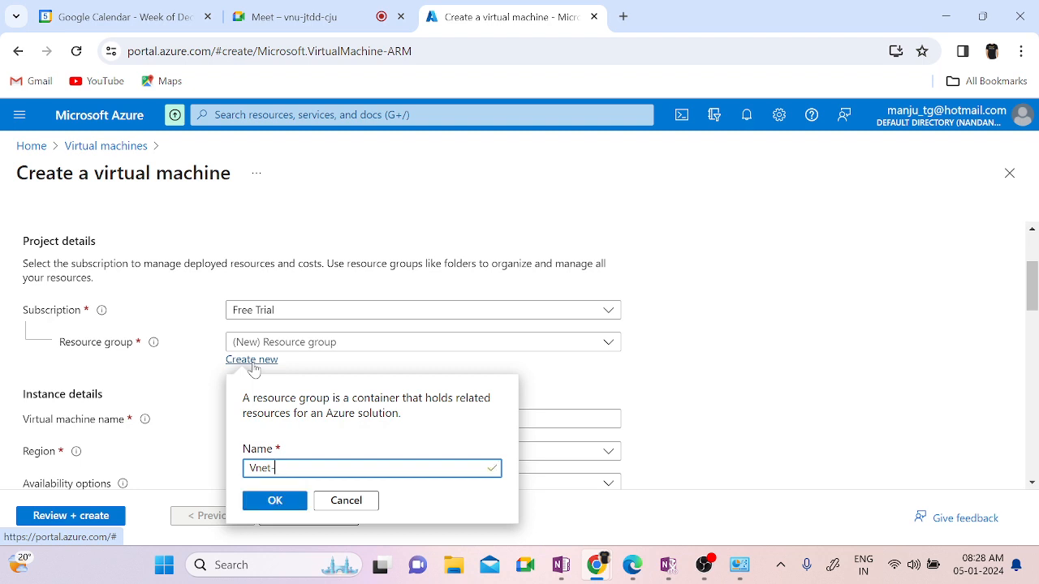
{"action": "type", "text": "RG"}
{"action": "key", "text": "BackSpace"}
{"action": "key", "text": "BackSpace"}
{"action": "key", "text": "BackSpace"}
{"action": "type", "text": "01-RG"}
{"action": "left_click", "coordinate": [267, 503]}
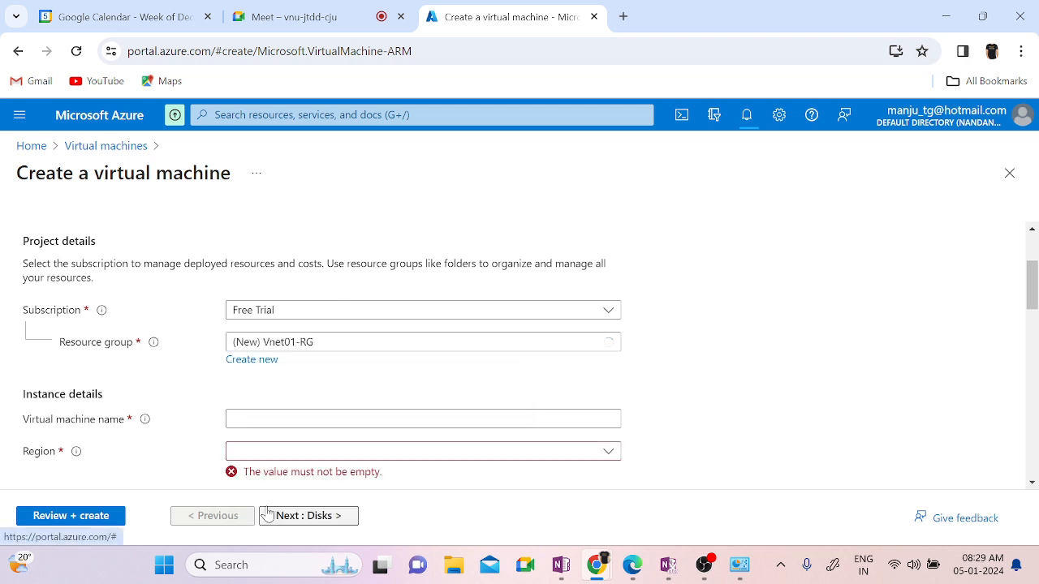
{"action": "left_click", "coordinate": [286, 424]}
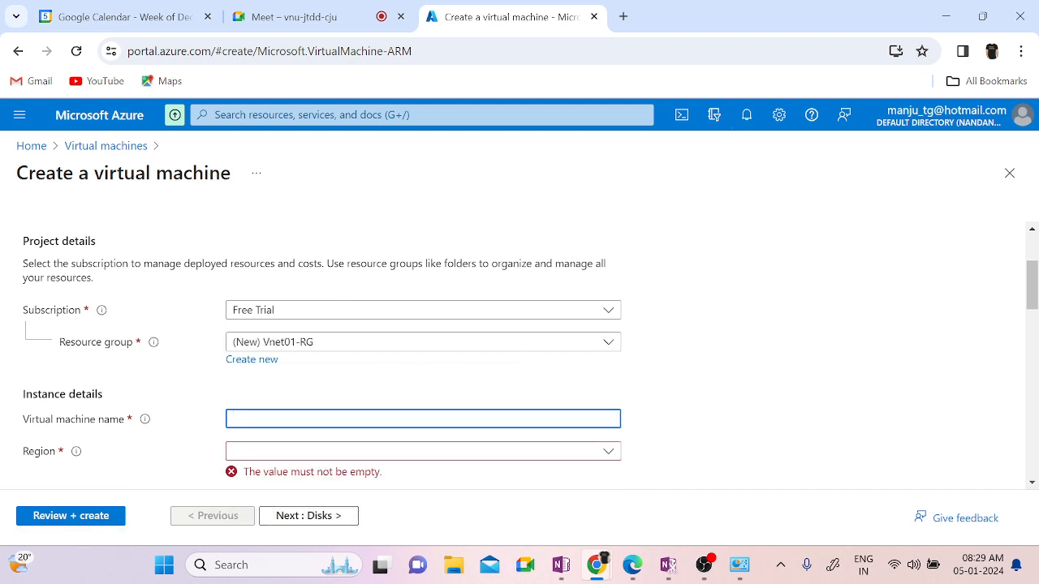
Step: Name the VM VM01, in region West Europe, with no infrastructure redundancy
{"action": "type", "text": "VM01"}
{"action": "left_click", "coordinate": [277, 452]}
{"action": "type", "text": "west eu"}
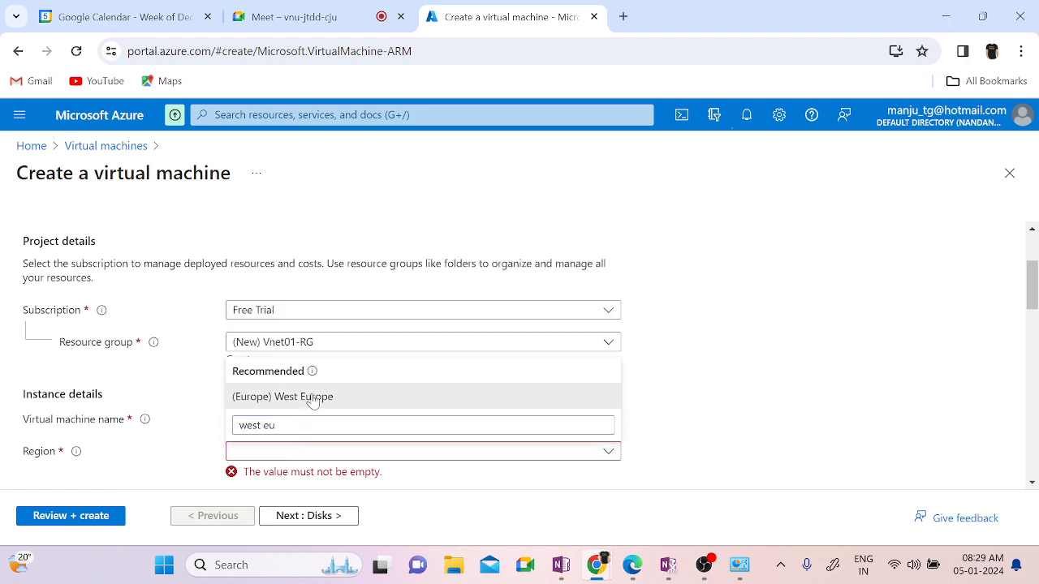
{"action": "left_click", "coordinate": [312, 398]}
{"action": "scroll", "coordinate": [844, 399], "scroll_direction": "down", "scroll_amount": 2}
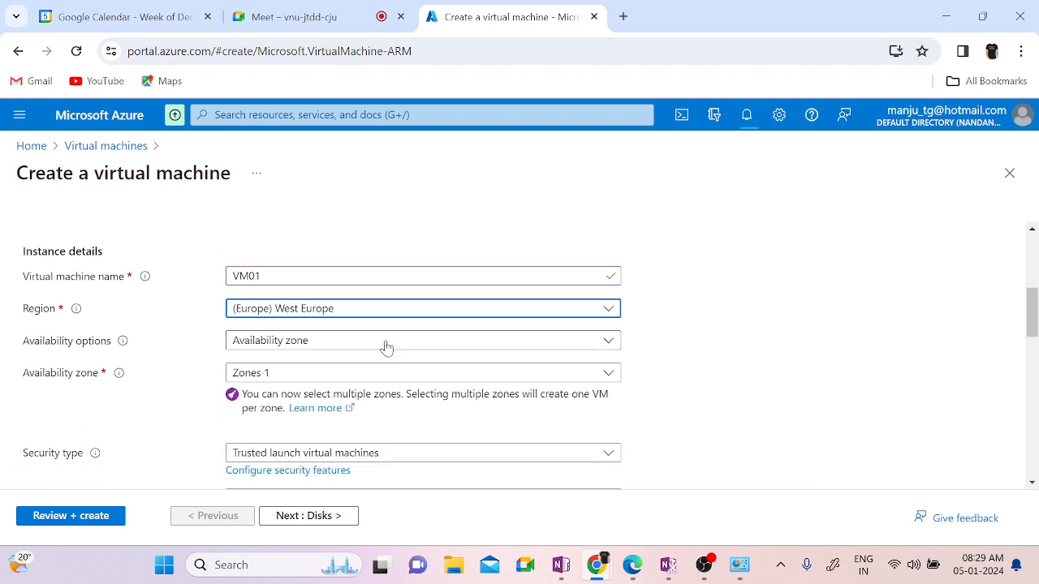
{"action": "left_click", "coordinate": [385, 344]}
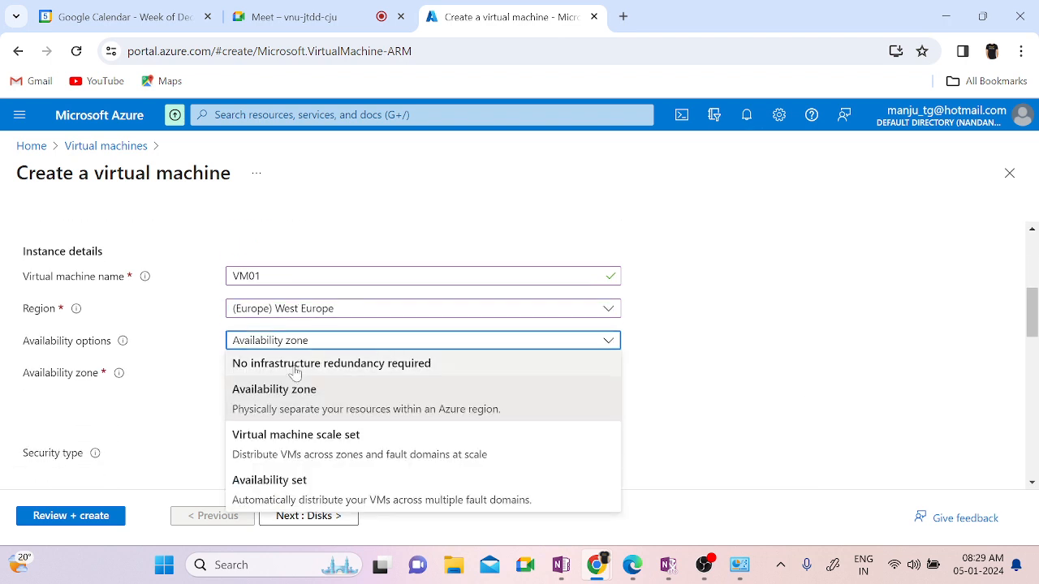
{"action": "left_click", "coordinate": [295, 365]}
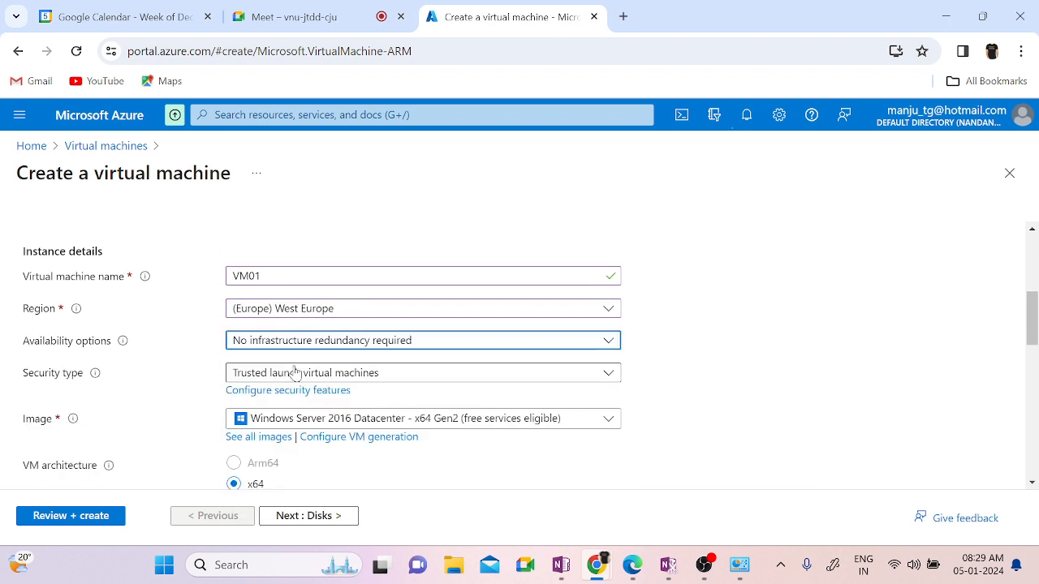
Step: Set security type Standard and the Windows Server 2022 Datacenter: Azure Edition image
{"action": "scroll", "coordinate": [801, 464], "scroll_direction": "down", "scroll_amount": 1}
{"action": "scroll", "coordinate": [802, 464], "scroll_direction": "down", "scroll_amount": 1}
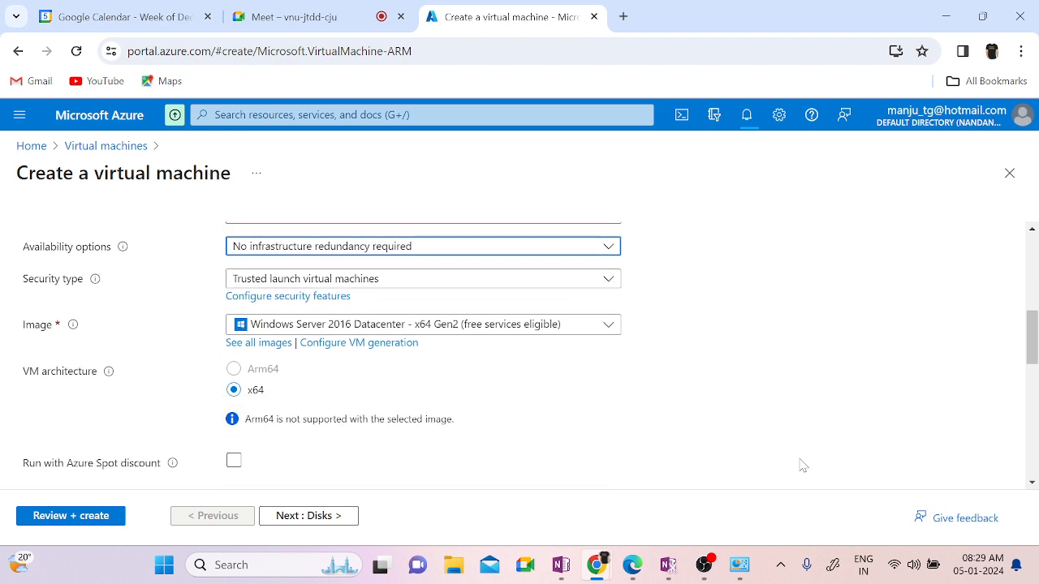
{"action": "left_click", "coordinate": [417, 282]}
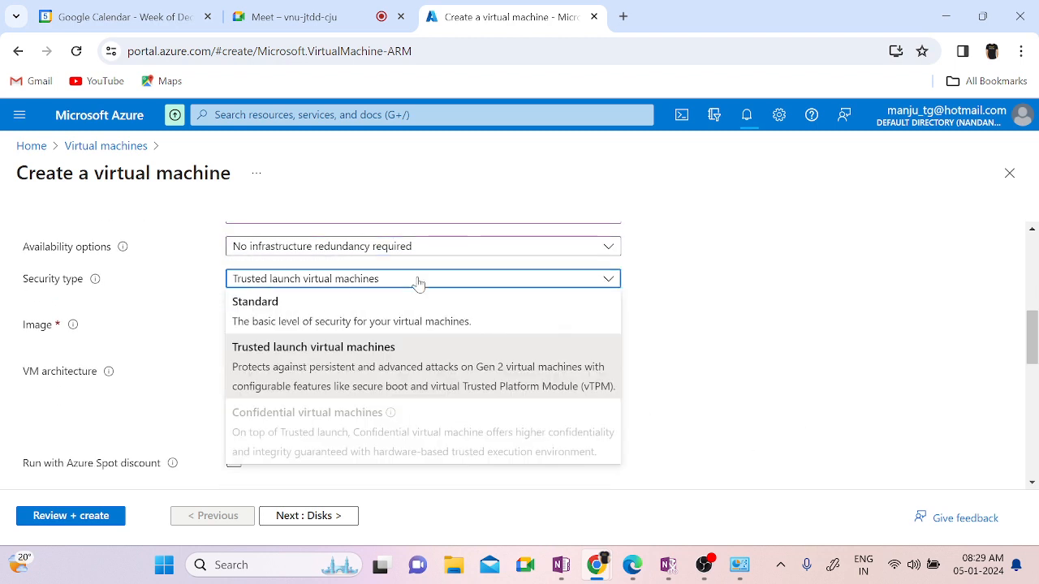
{"action": "left_click", "coordinate": [284, 318]}
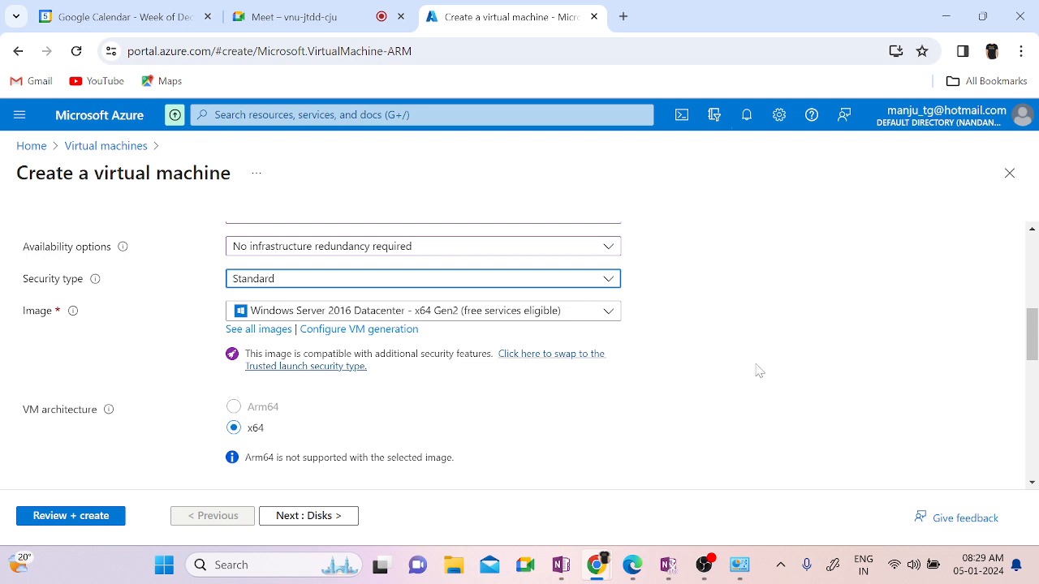
{"action": "left_click", "coordinate": [459, 318]}
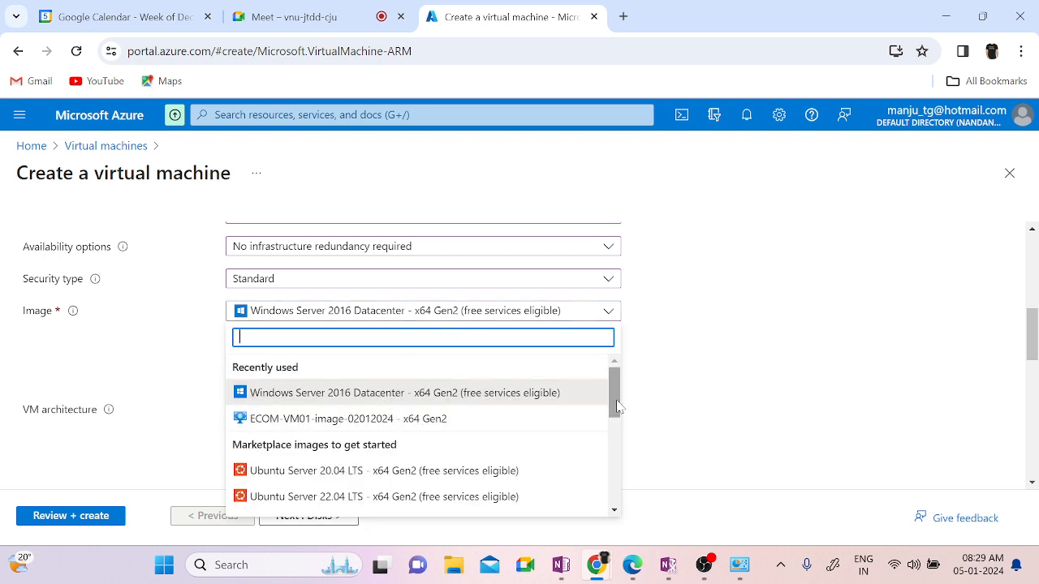
{"action": "left_click_drag", "start_coordinate": [616, 401], "coordinate": [628, 485]}
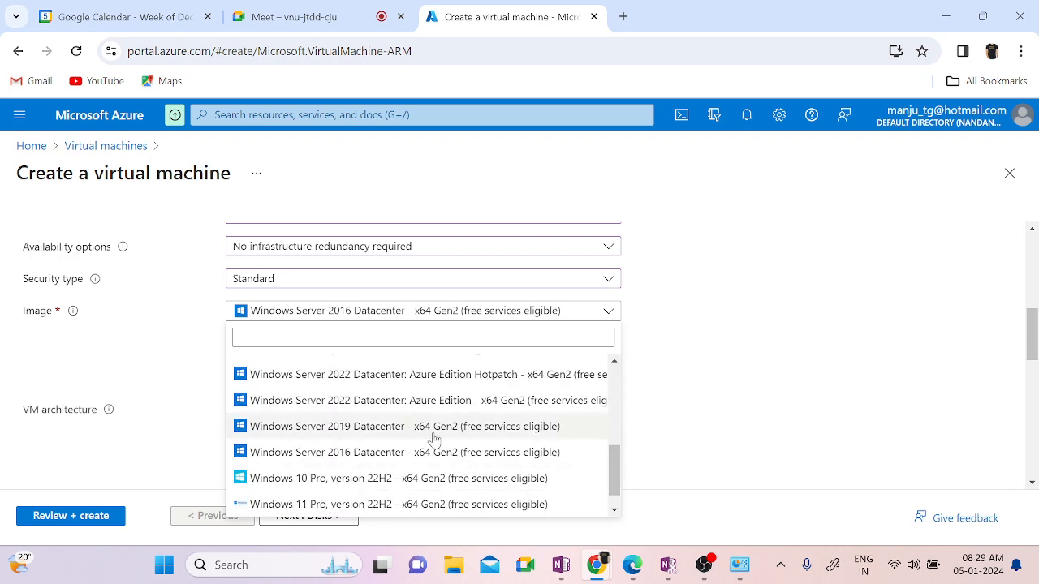
{"action": "left_click", "coordinate": [383, 404]}
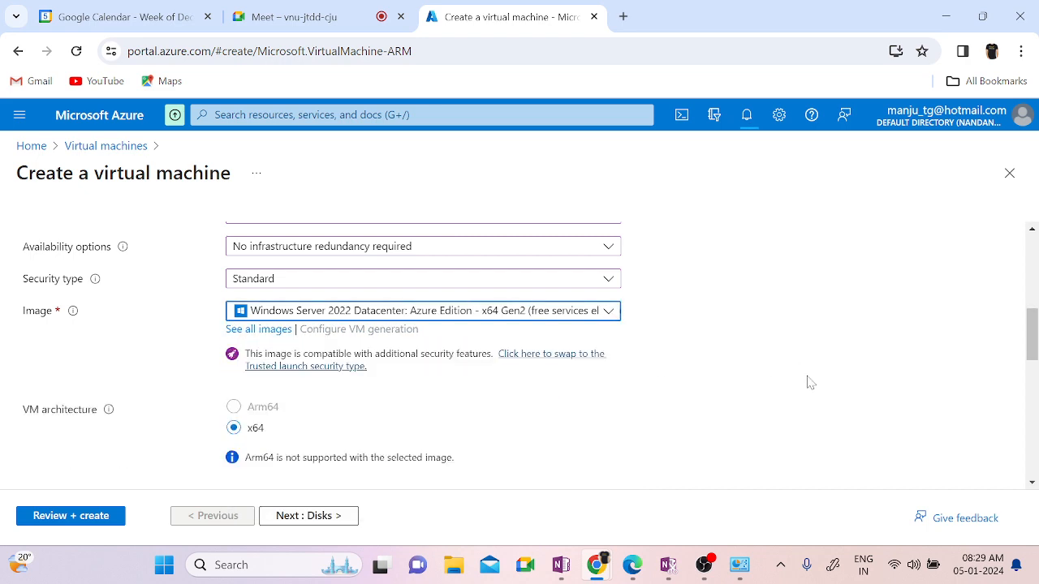
{"action": "scroll", "coordinate": [810, 414], "scroll_direction": "down", "scroll_amount": 3}
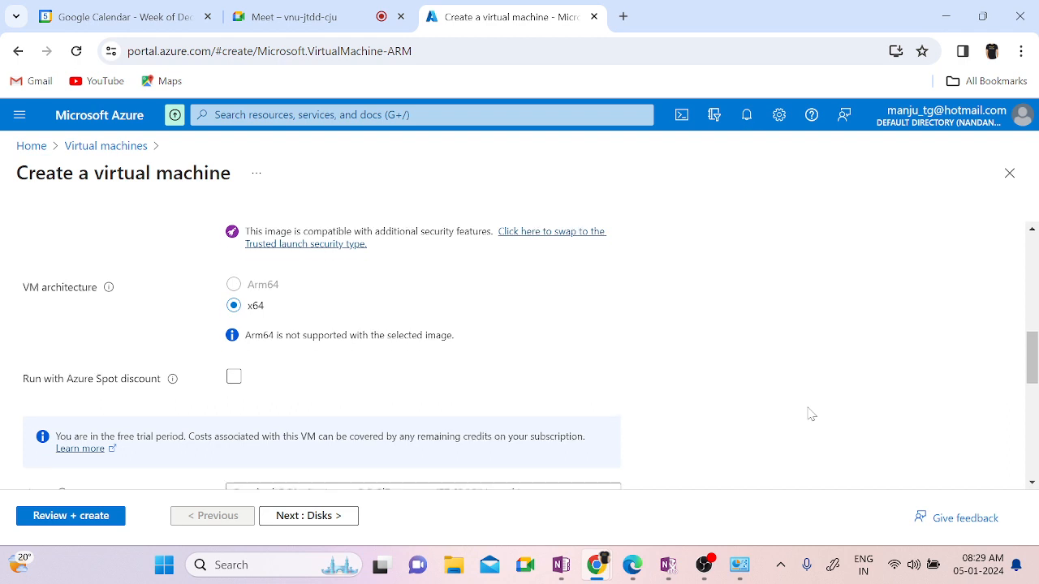
{"action": "scroll", "coordinate": [809, 414], "scroll_direction": "down", "scroll_amount": 1}
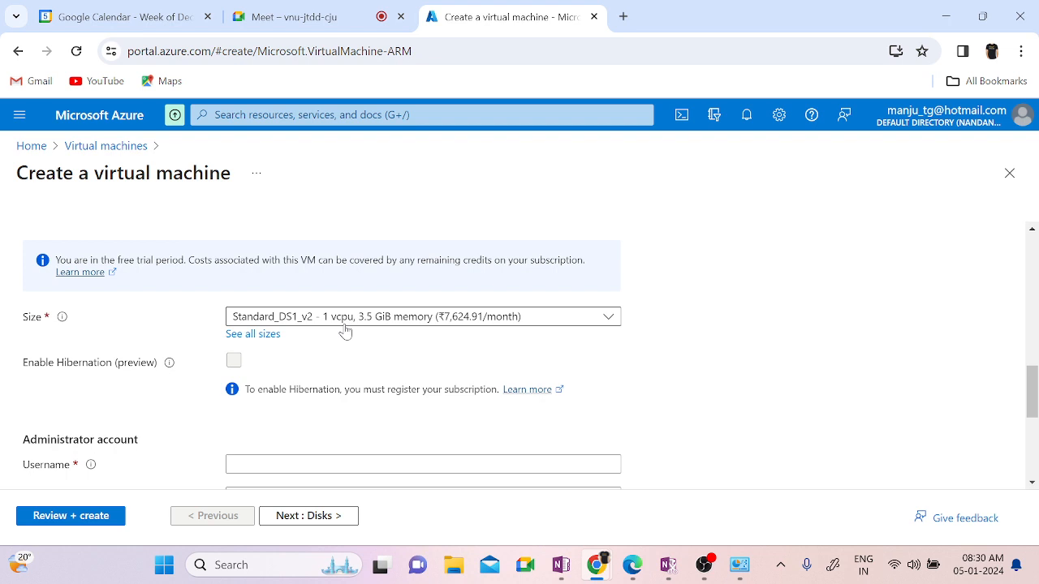
{"action": "left_click", "coordinate": [344, 321]}
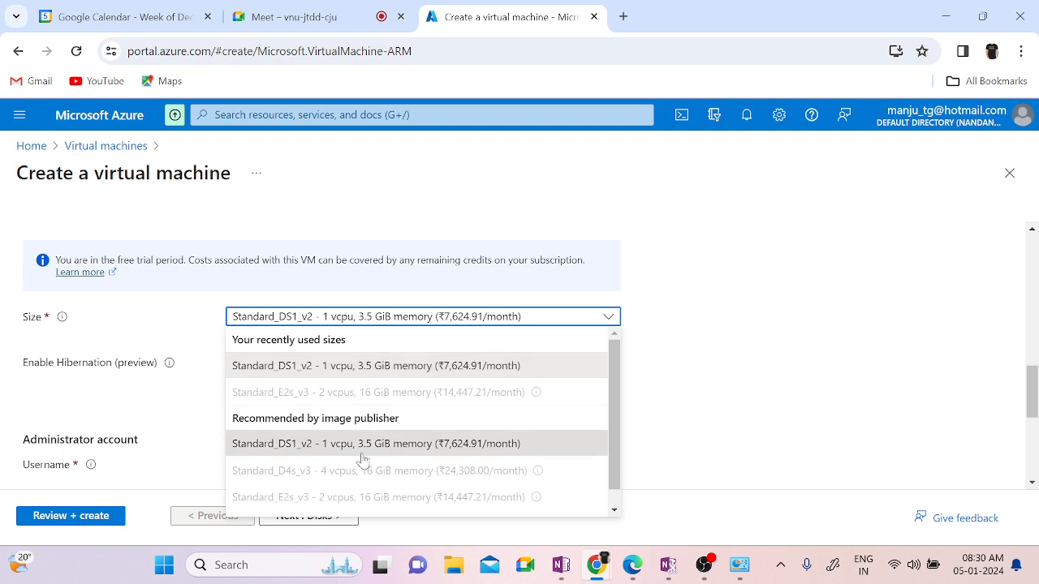
{"action": "scroll", "coordinate": [613, 483], "scroll_direction": "down", "scroll_amount": 1}
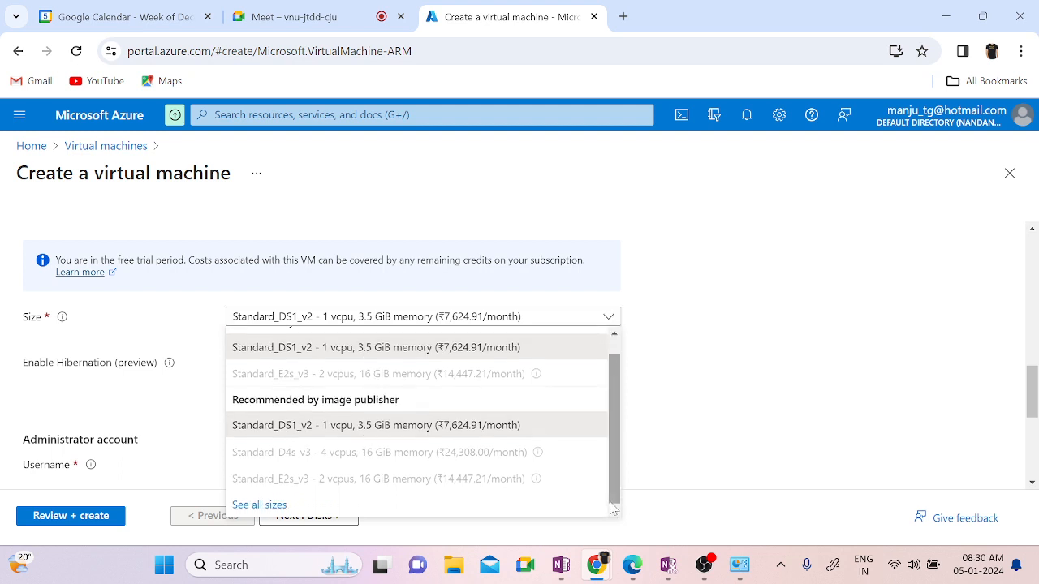
{"action": "left_click_drag", "start_coordinate": [616, 475], "coordinate": [614, 422]}
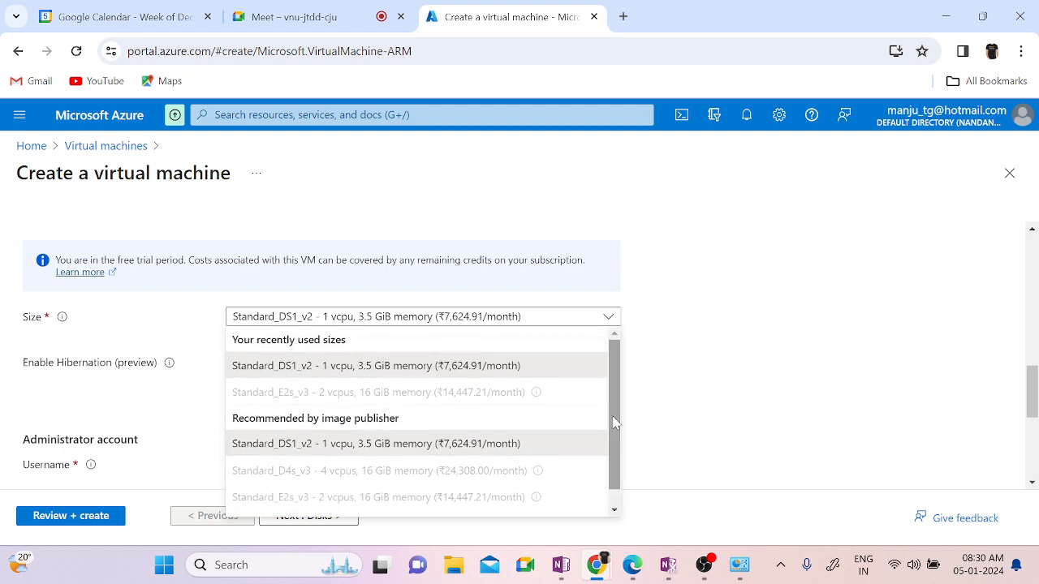
{"action": "left_click", "coordinate": [389, 370]}
{"action": "scroll", "coordinate": [672, 413], "scroll_direction": "down", "scroll_amount": 2}
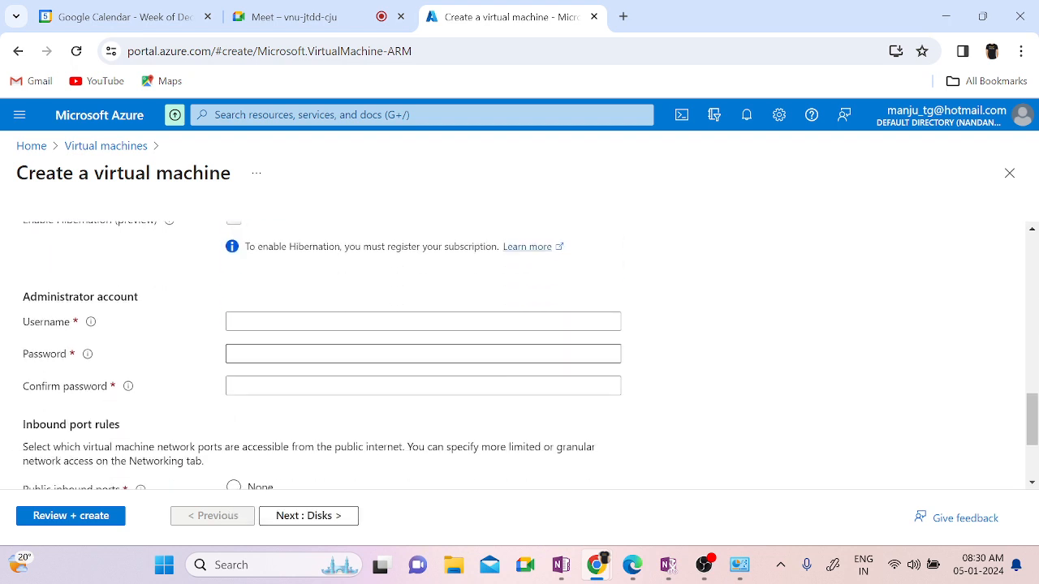
Step: Replace the rejected 'Administrator' username with a valid, non-reserved administrator username
{"action": "left_click", "coordinate": [244, 322]}
{"action": "type", "text": "Admini"}
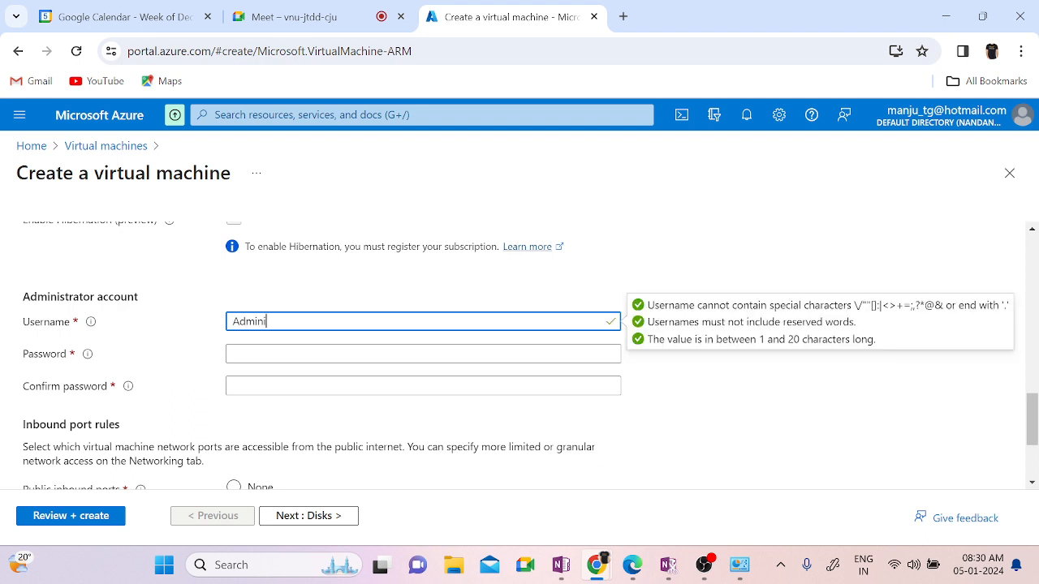
{"action": "type", "text": "strator"}
{"action": "left_click_drag", "start_coordinate": [325, 322], "coordinate": [230, 322]}
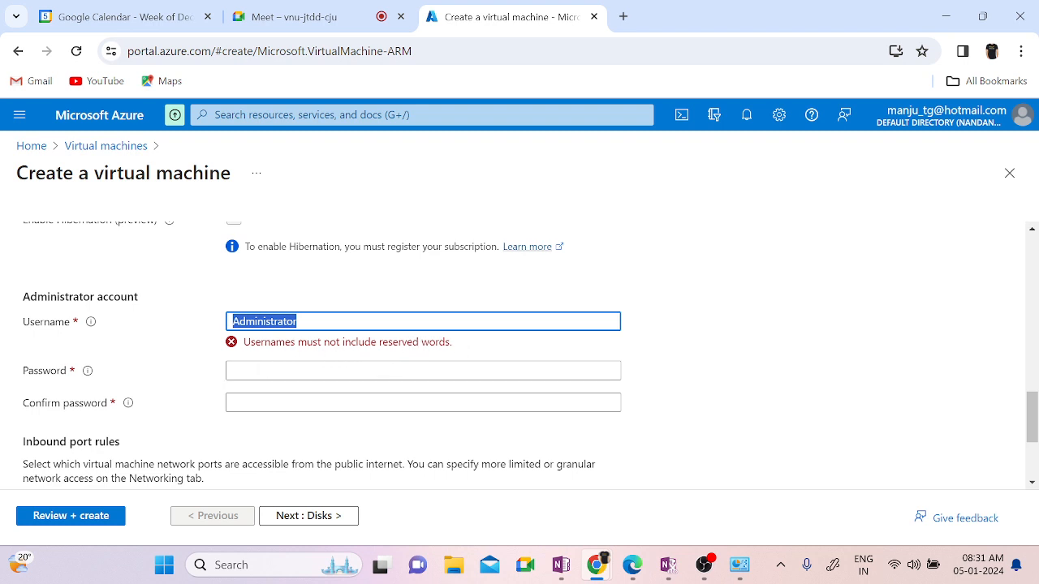
{"action": "type", "text": "Local"}
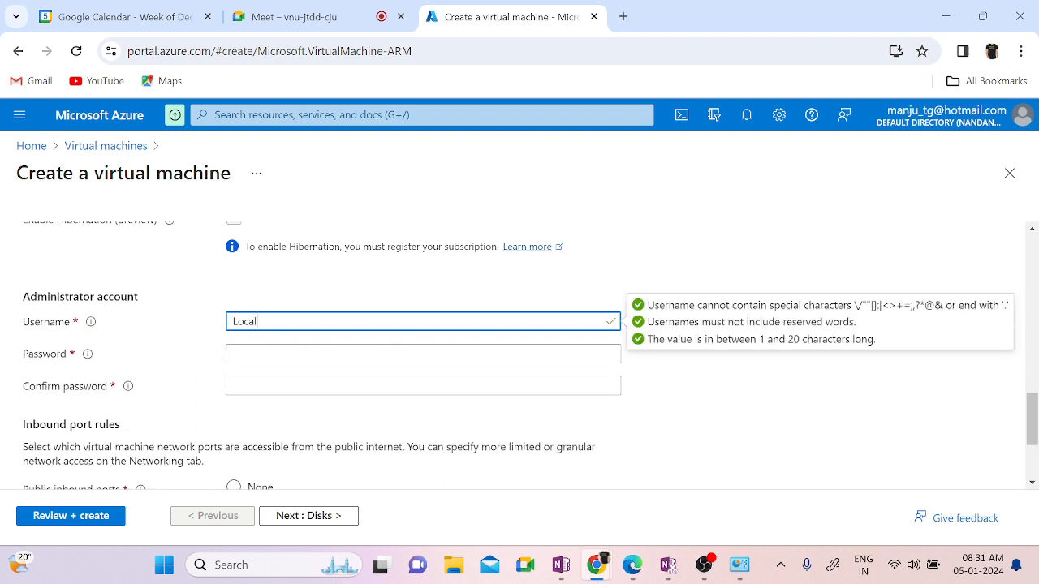
{"action": "type", "text": "administrator"}
Step: Enter the administrator password and a matching confirmation password
{"action": "key", "text": "Tab"}
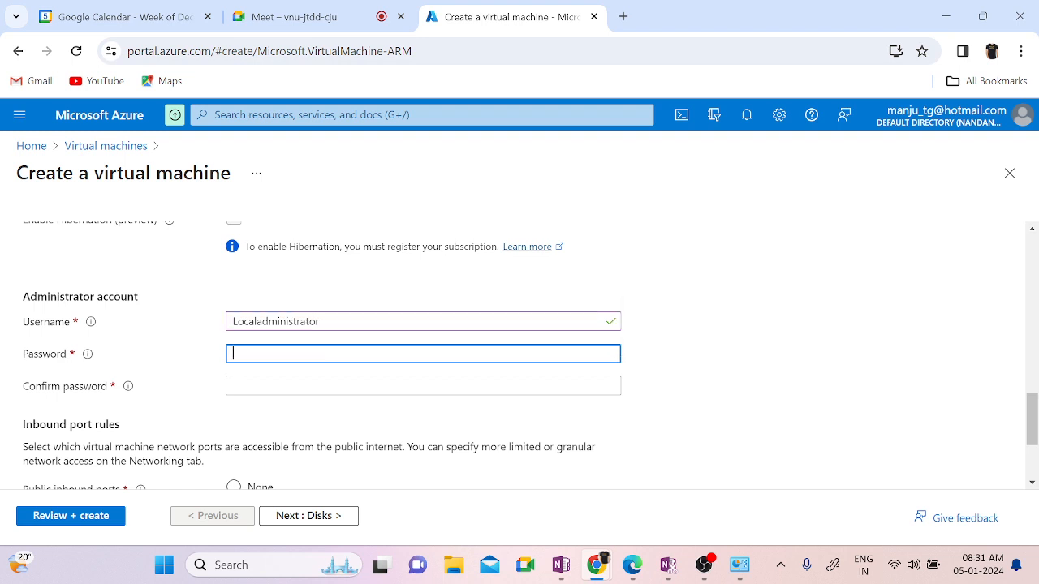
{"action": "type", "text": "••••••••••••"}
{"action": "key", "text": "Tab"}
{"action": "type", "text": "•••••••"}
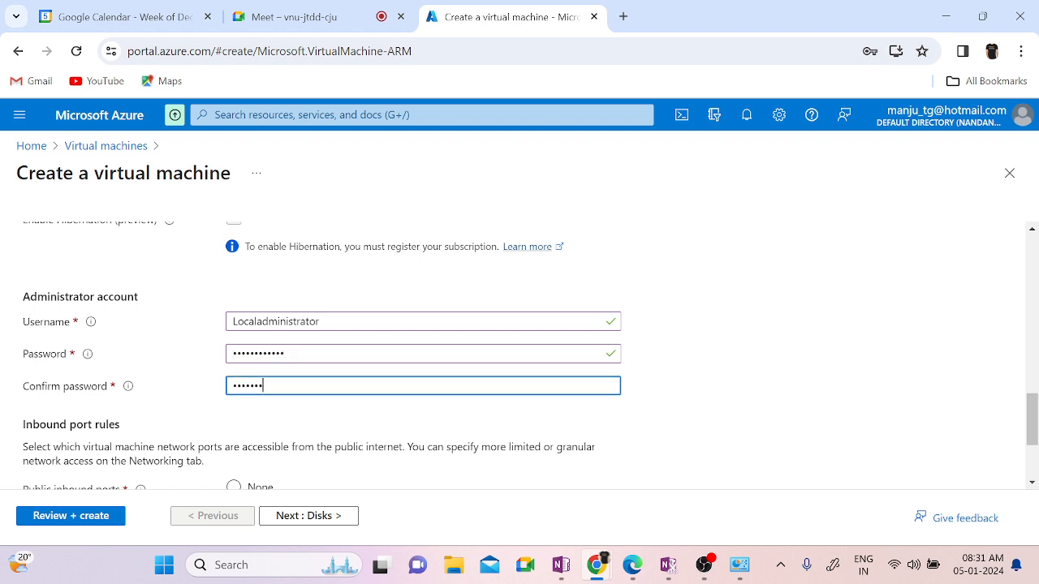
{"action": "type", "text": "•••••"}
{"action": "scroll", "coordinate": [779, 483], "scroll_direction": "down", "scroll_amount": 3}
{"action": "scroll", "coordinate": [779, 483], "scroll_direction": "down", "scroll_amount": 1}
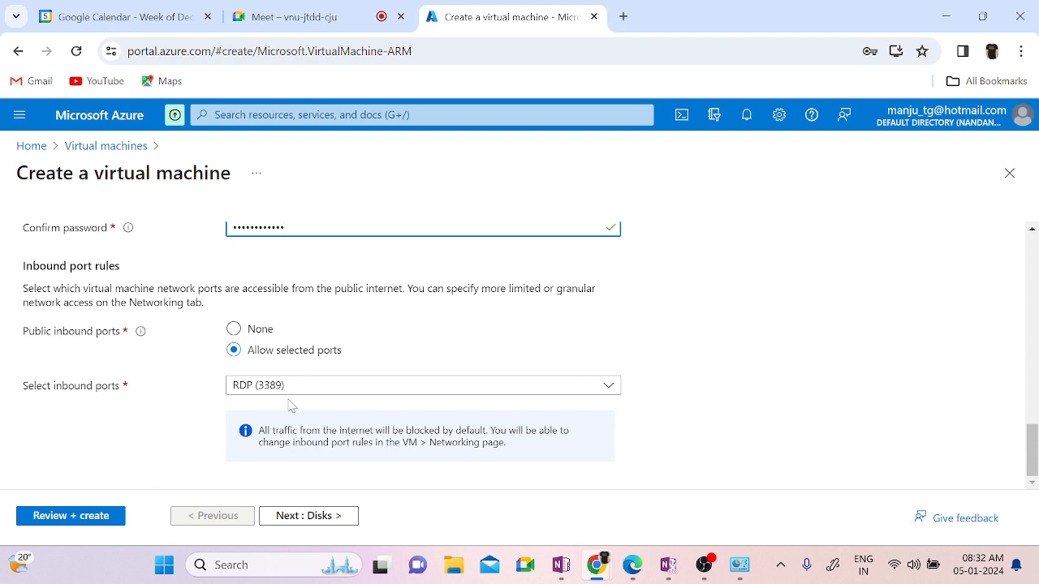
Step: Leave RDP (3389) as the only inbound port and continue to the Disks tab
{"action": "left_click", "coordinate": [301, 390]}
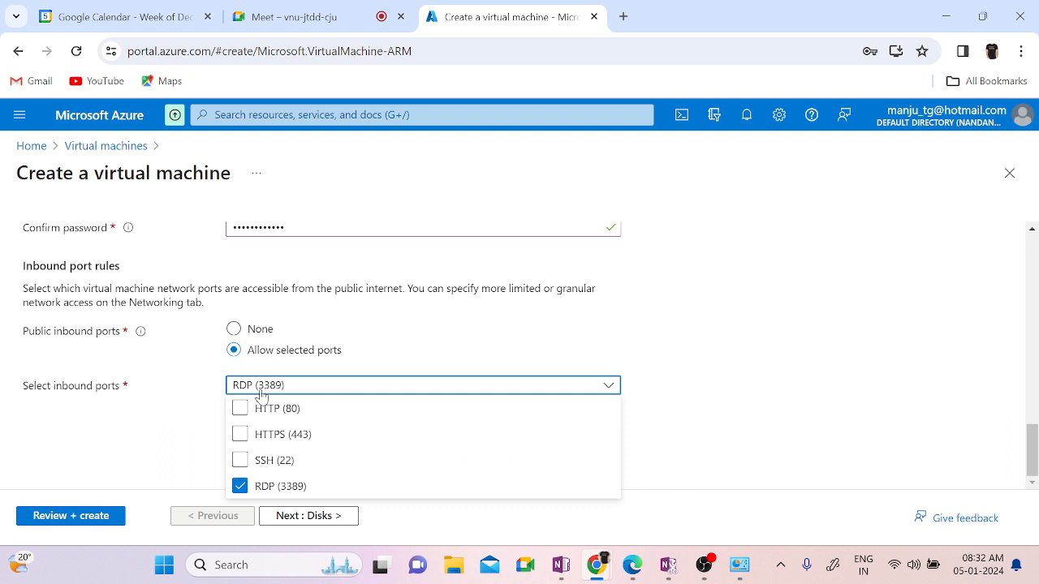
{"action": "left_click", "coordinate": [770, 427]}
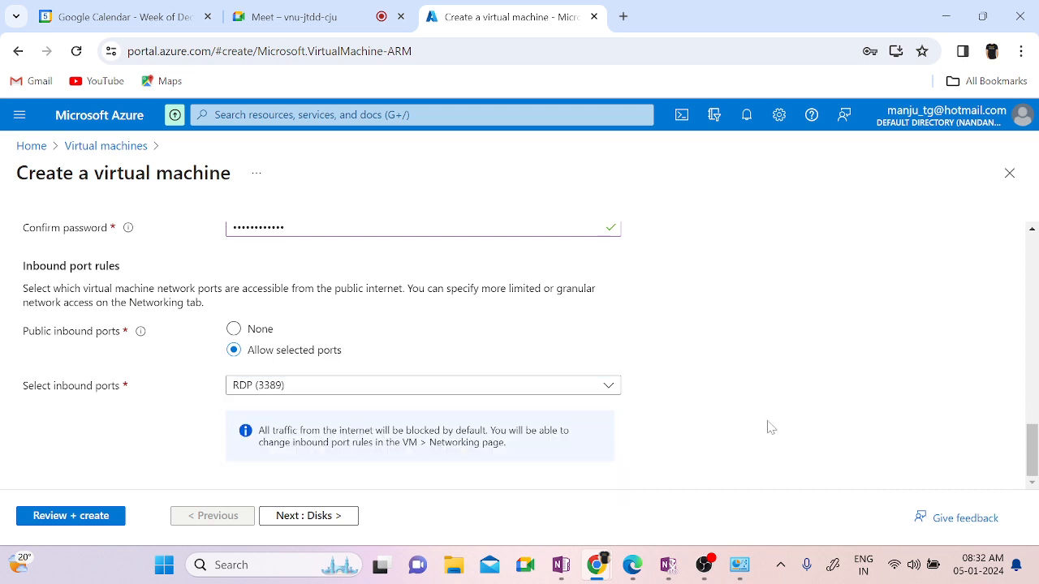
{"action": "left_click", "coordinate": [270, 523]}
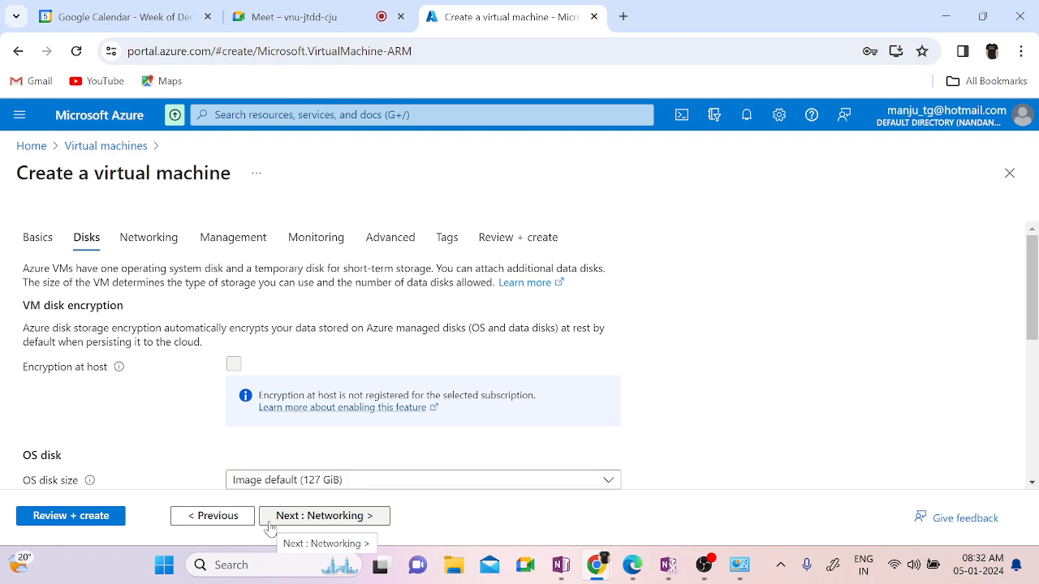
Step: Keep the 127 GiB Premium SSD OS disk with no data disks and go to Networking
{"action": "scroll", "coordinate": [842, 425], "scroll_direction": "down", "scroll_amount": 3}
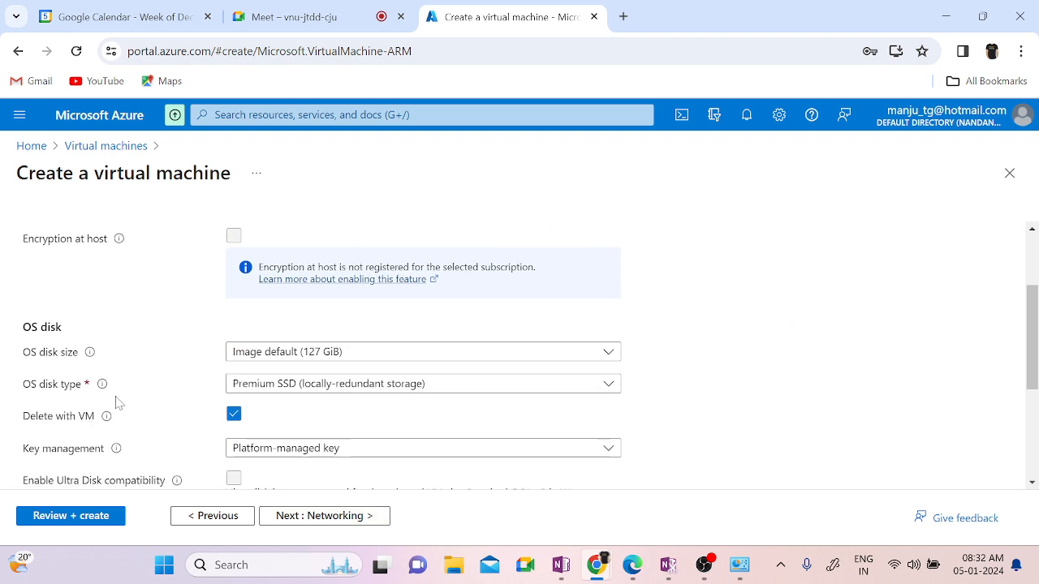
{"action": "left_click", "coordinate": [370, 354]}
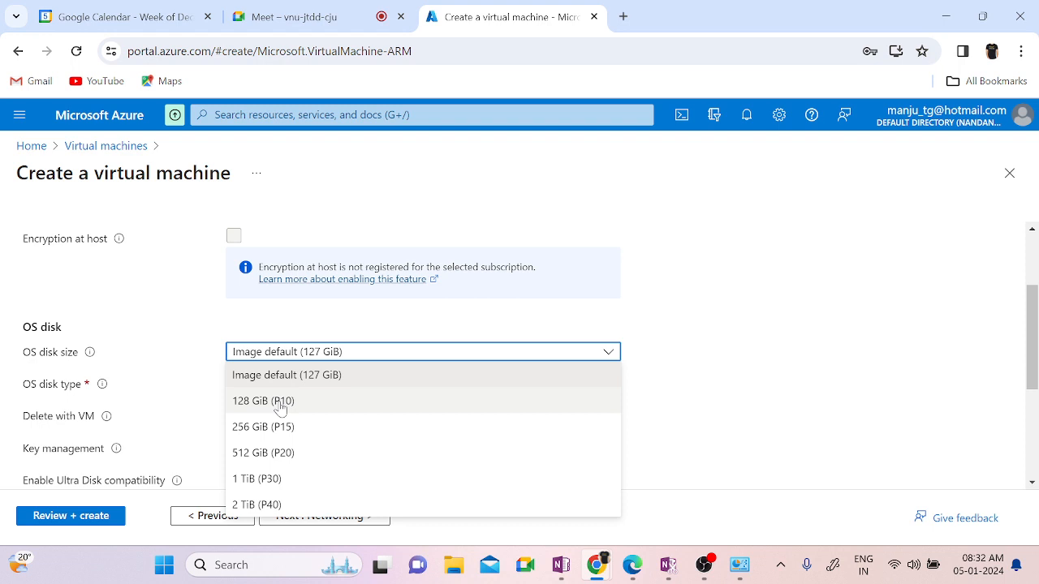
{"action": "left_click", "coordinate": [769, 302]}
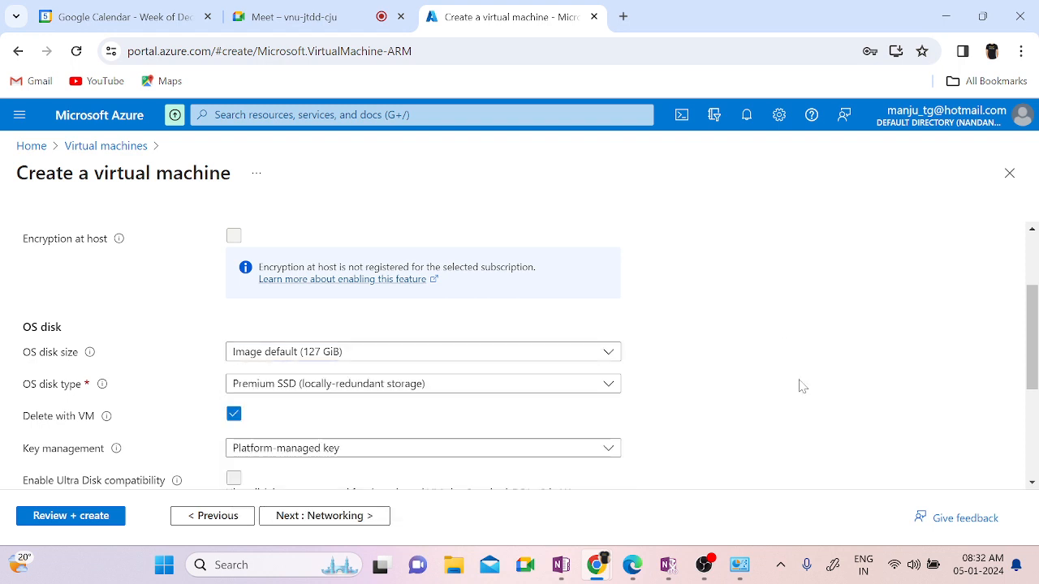
{"action": "scroll", "coordinate": [800, 385], "scroll_direction": "down", "scroll_amount": 1}
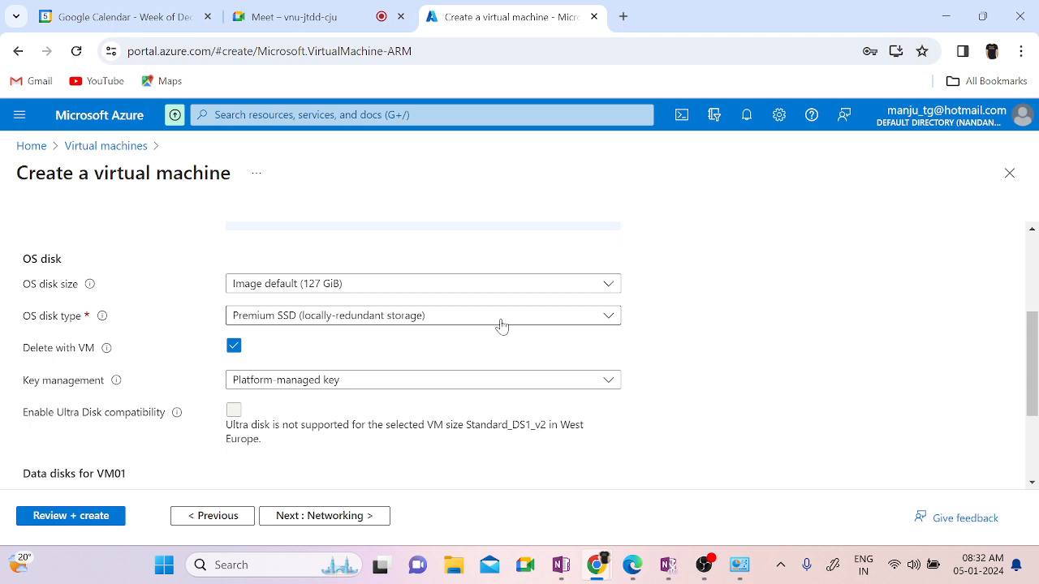
{"action": "left_click", "coordinate": [501, 320]}
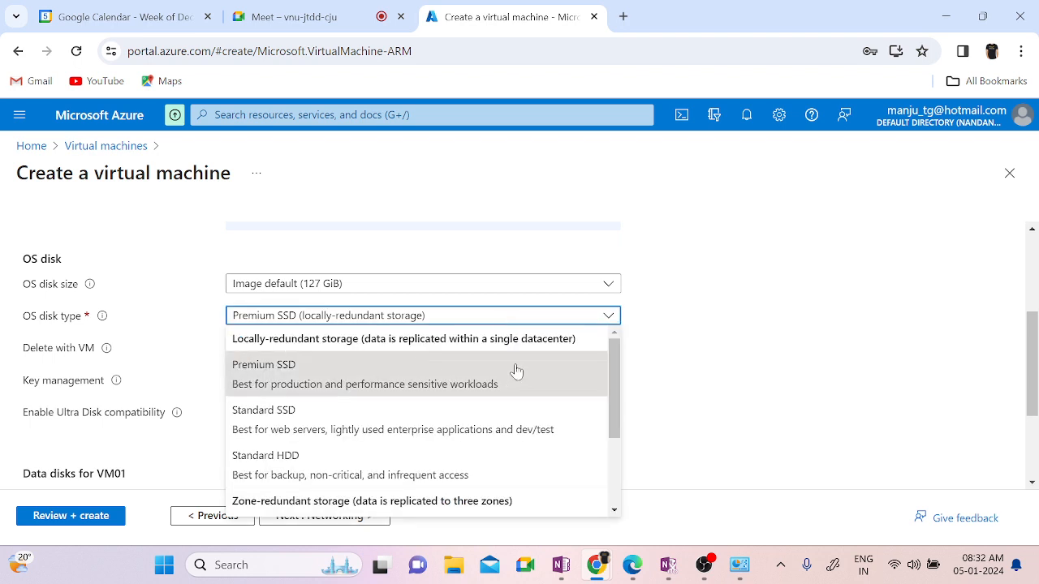
{"action": "left_click", "coordinate": [773, 363]}
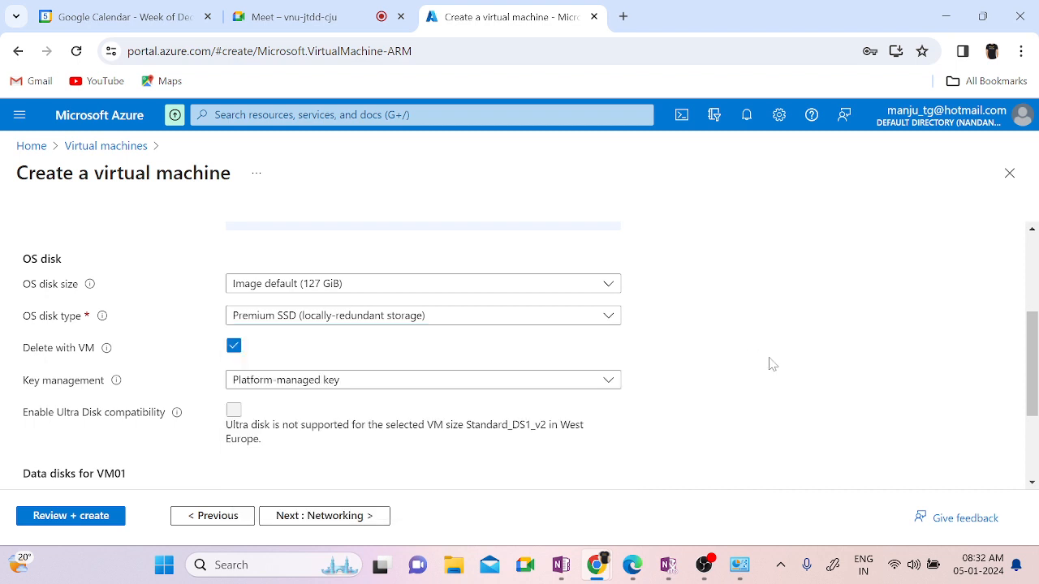
{"action": "scroll", "coordinate": [683, 430], "scroll_direction": "down", "scroll_amount": 2}
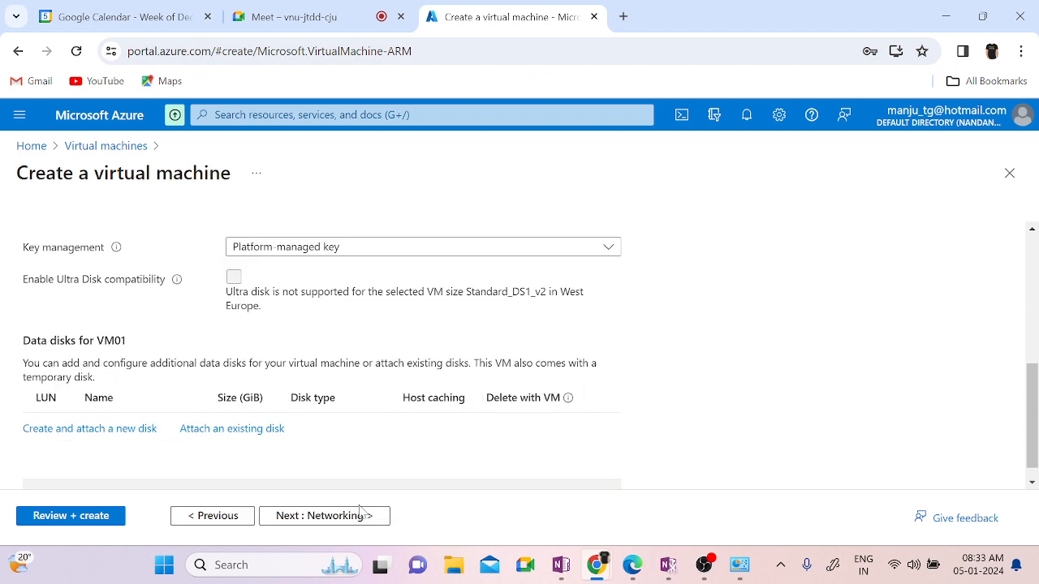
{"action": "left_click", "coordinate": [316, 516]}
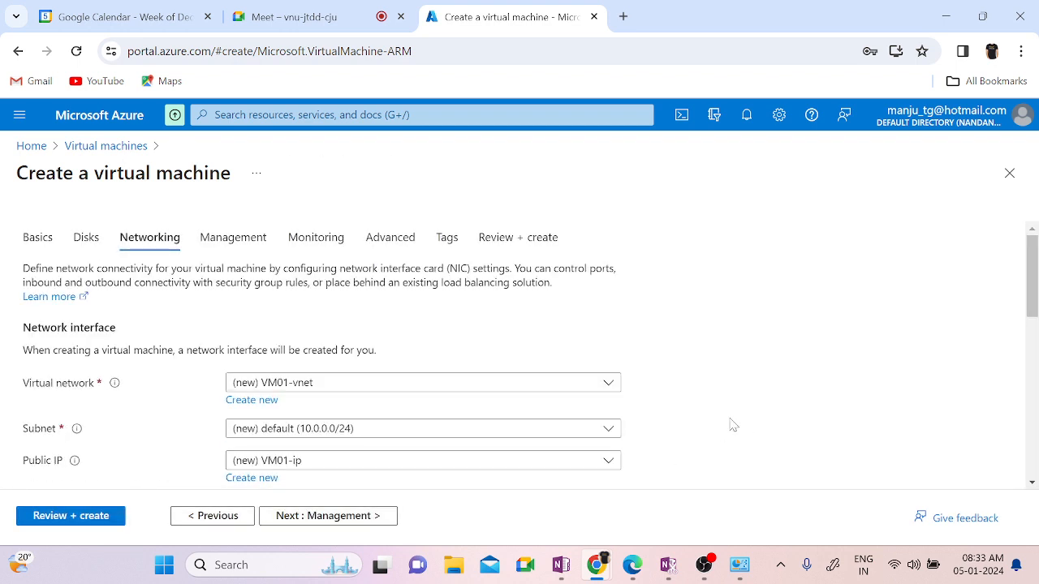
Step: Check the OneNote network plan, then pick Vnet01 with its default 172.16.1.0/24 subnet
{"action": "left_click", "coordinate": [448, 388]}
{"action": "scroll", "coordinate": [841, 419], "scroll_direction": "down", "scroll_amount": 3}
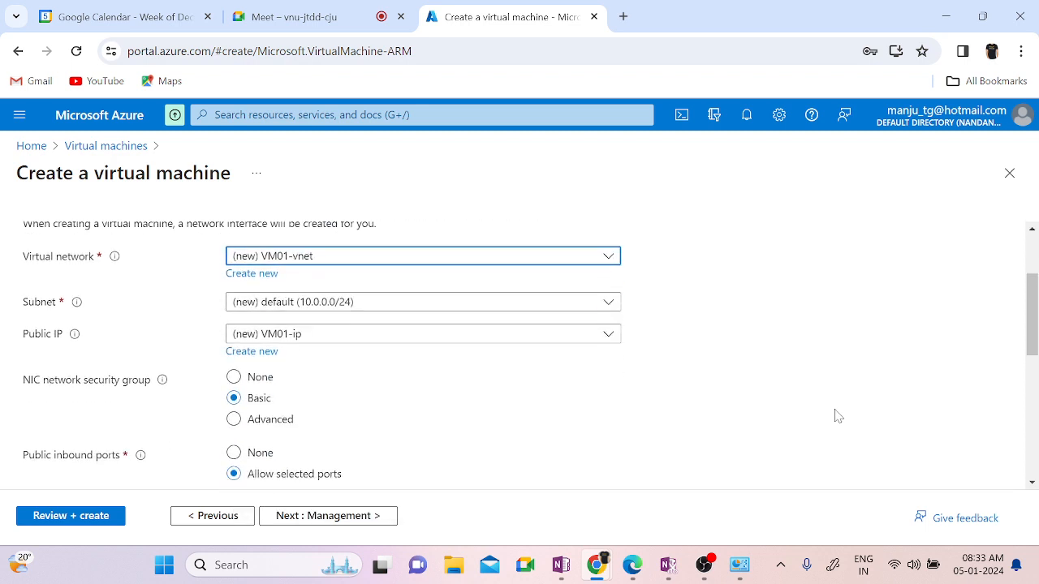
{"action": "left_click", "coordinate": [584, 257]}
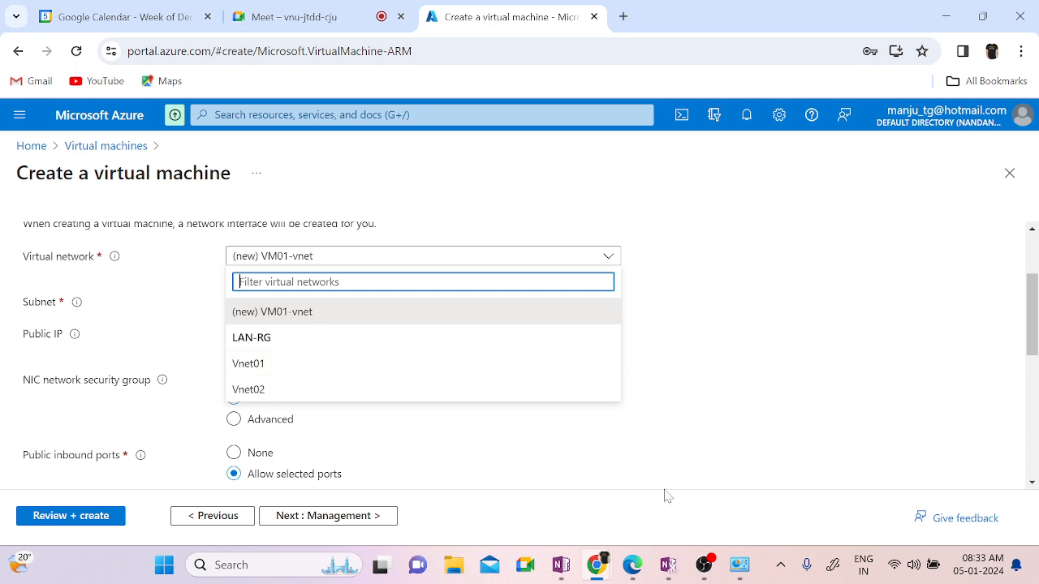
{"action": "mouse_move", "coordinate": [567, 574]}
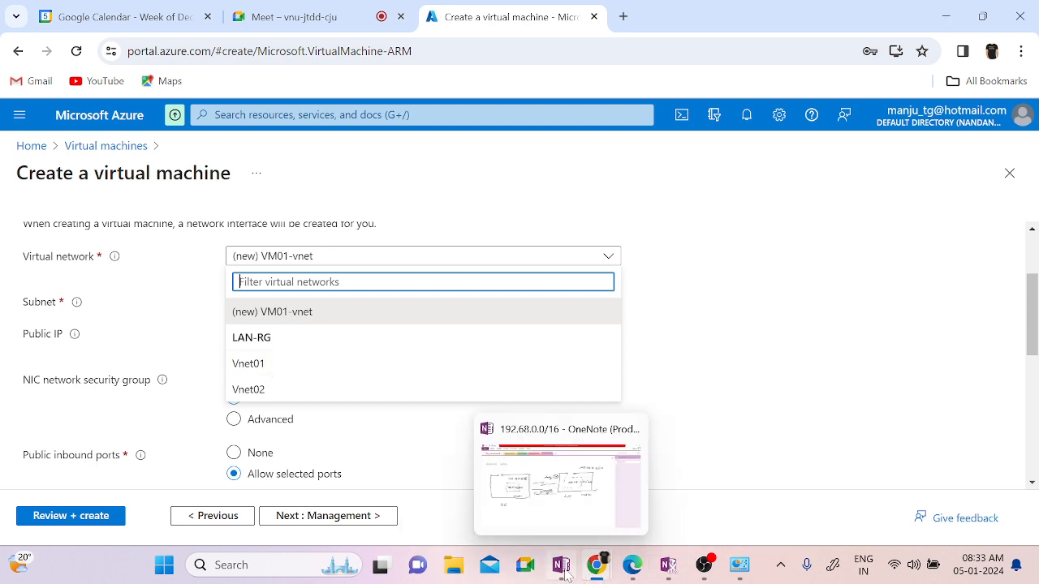
{"action": "left_click", "coordinate": [549, 514]}
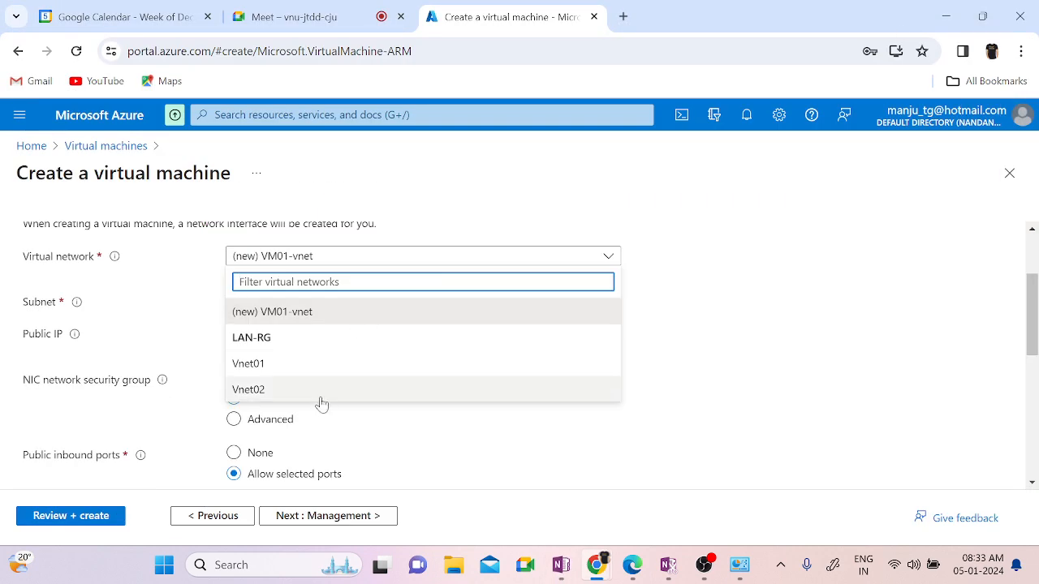
{"action": "left_click", "coordinate": [253, 367]}
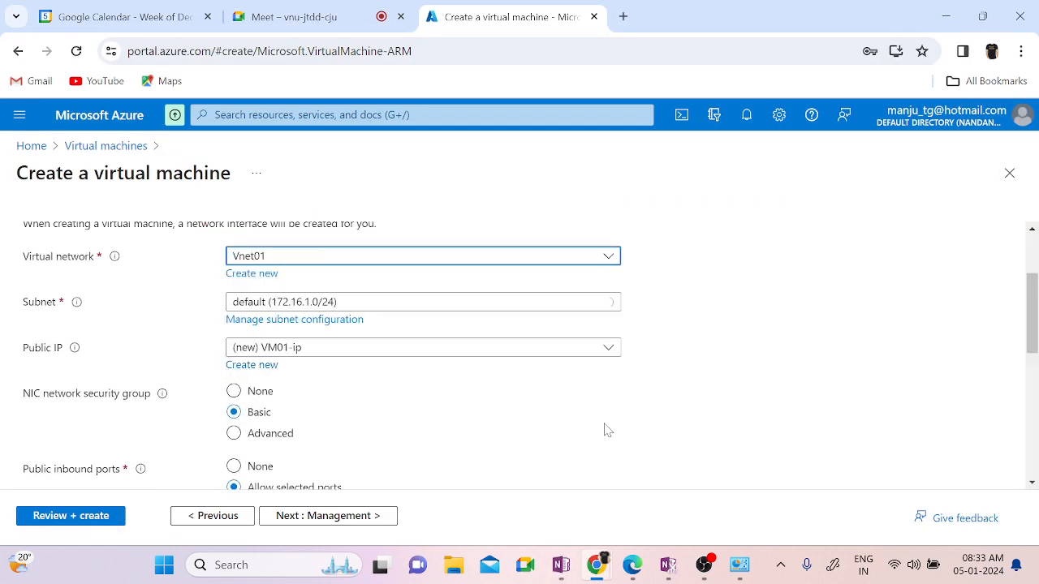
{"action": "left_click", "coordinate": [493, 306]}
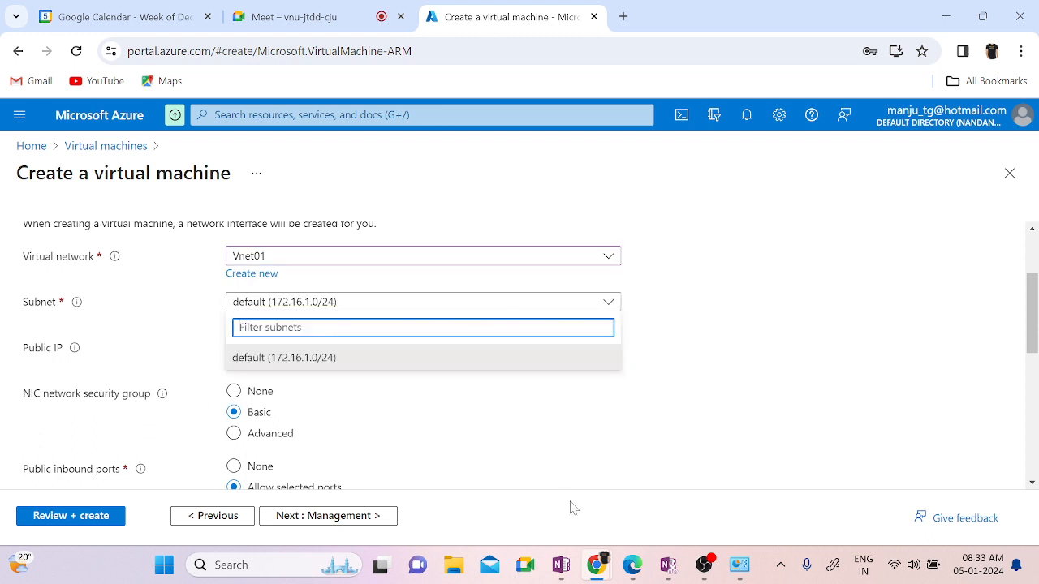
{"action": "left_click", "coordinate": [558, 474]}
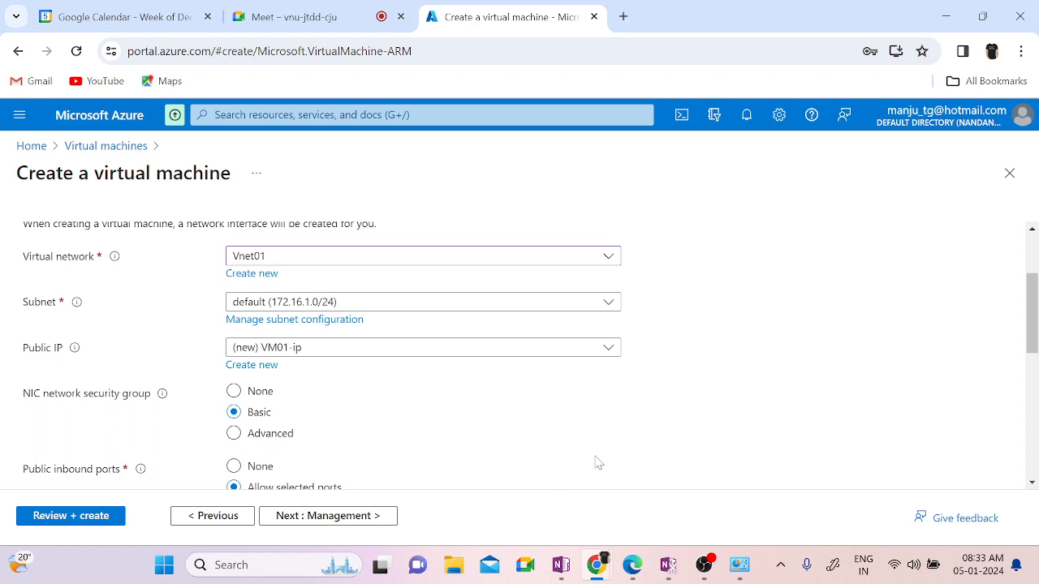
Step: Keep the NSG, RDP port, VM01-ip public IP and no load balancing; go to Management
{"action": "scroll", "coordinate": [596, 462], "scroll_direction": "down", "scroll_amount": 1}
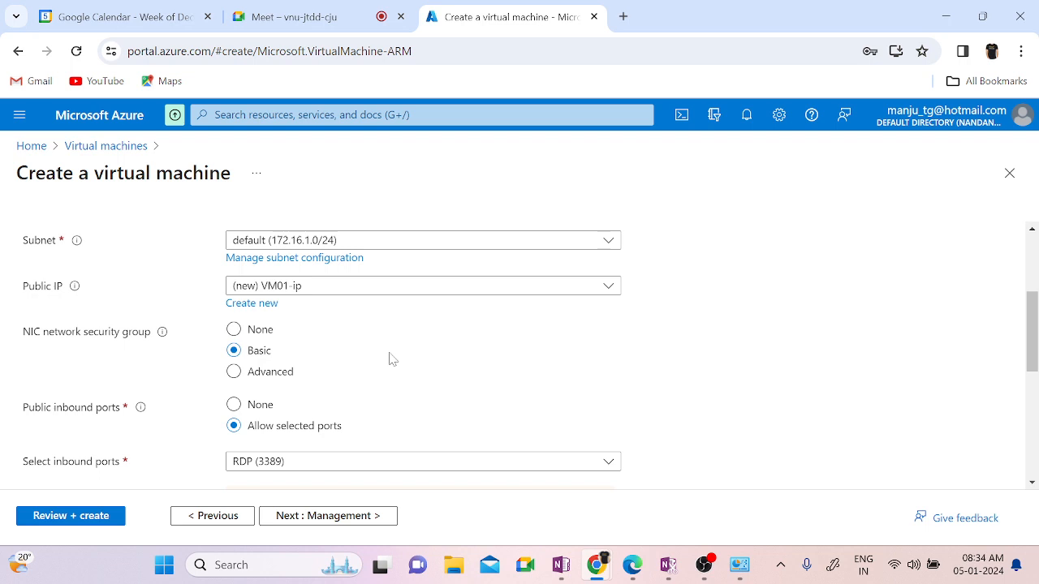
{"action": "scroll", "coordinate": [511, 375], "scroll_direction": "down", "scroll_amount": 1}
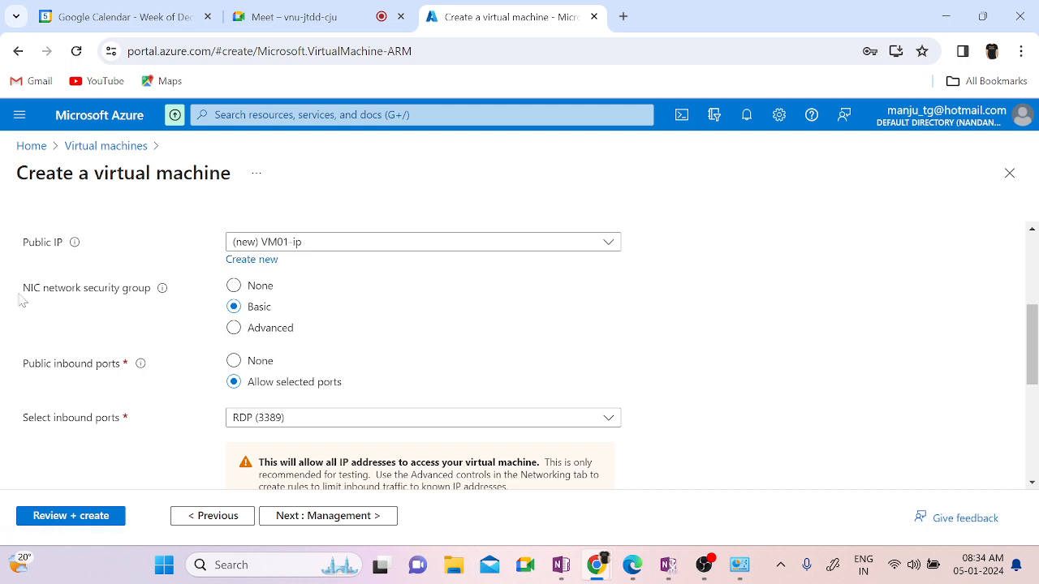
{"action": "scroll", "coordinate": [445, 361], "scroll_direction": "down", "scroll_amount": 2}
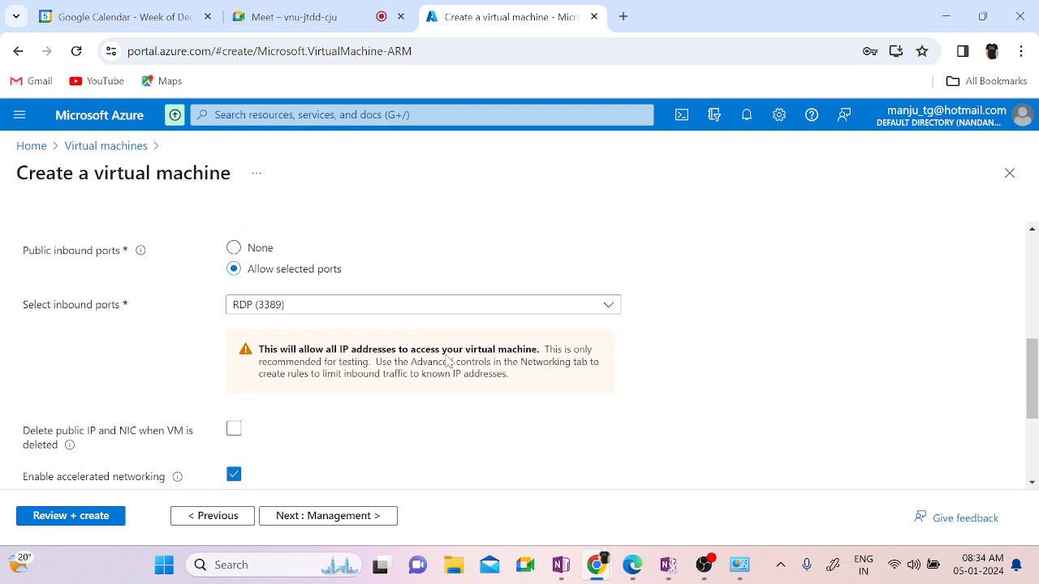
{"action": "scroll", "coordinate": [587, 410], "scroll_direction": "down", "scroll_amount": 3}
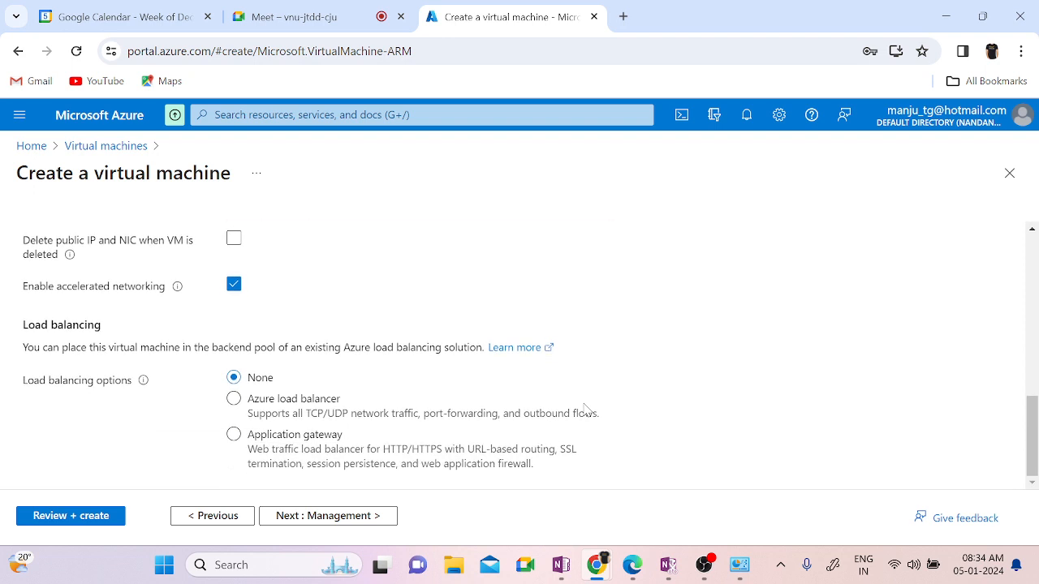
{"action": "left_click", "coordinate": [295, 523]}
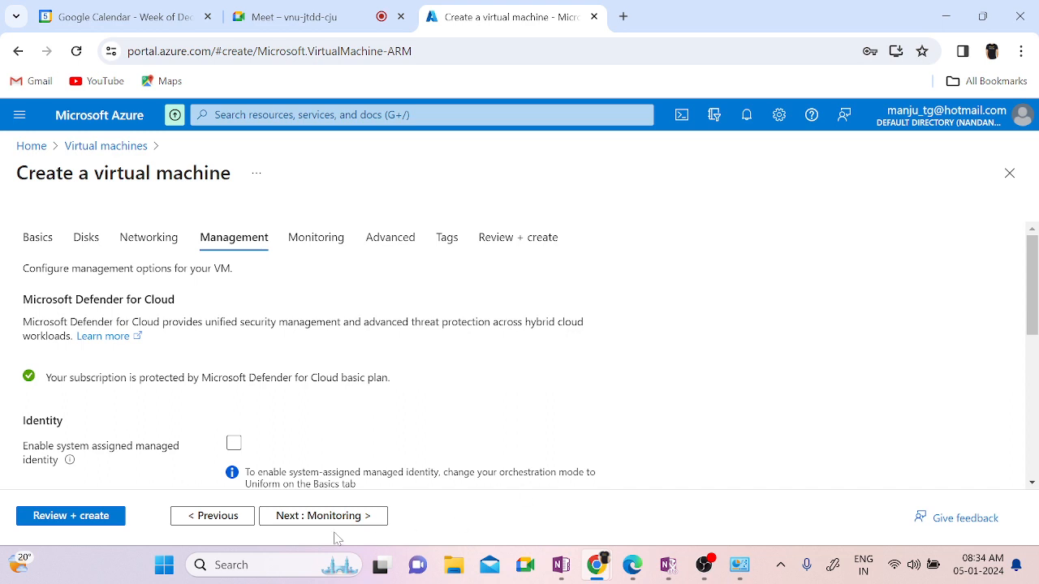
Step: Skip Monitoring, Advanced and Tags unchanged to reach Review + create with validation passed
{"action": "left_click", "coordinate": [297, 519]}
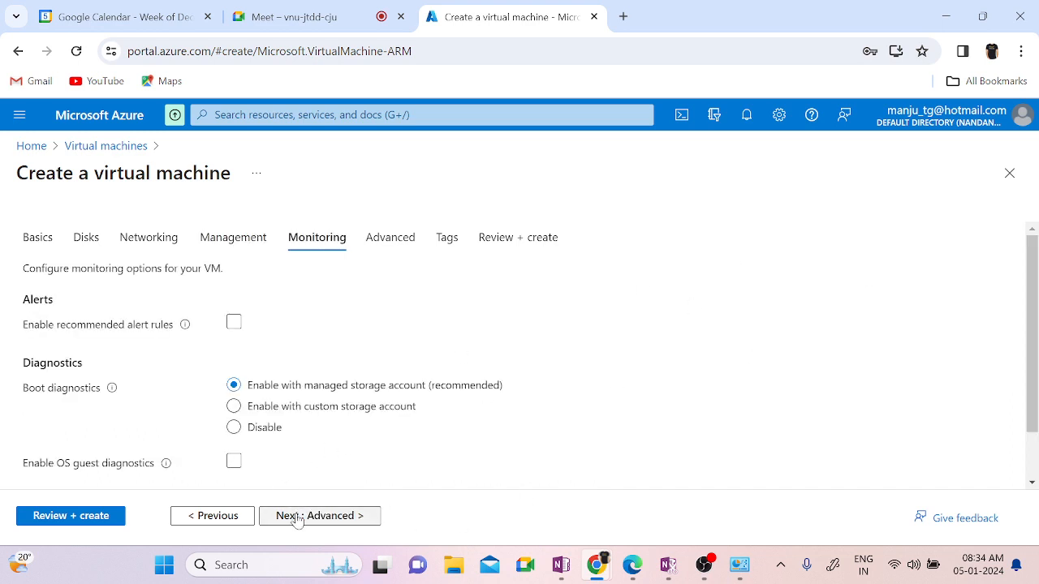
{"action": "left_click", "coordinate": [297, 517]}
{"action": "left_click", "coordinate": [297, 520]}
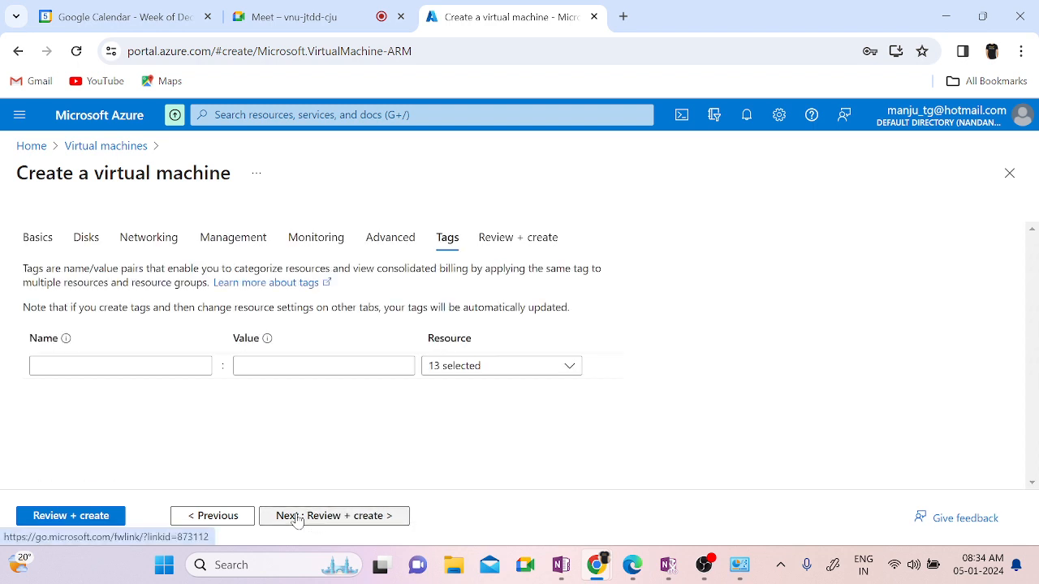
{"action": "left_click", "coordinate": [297, 519]}
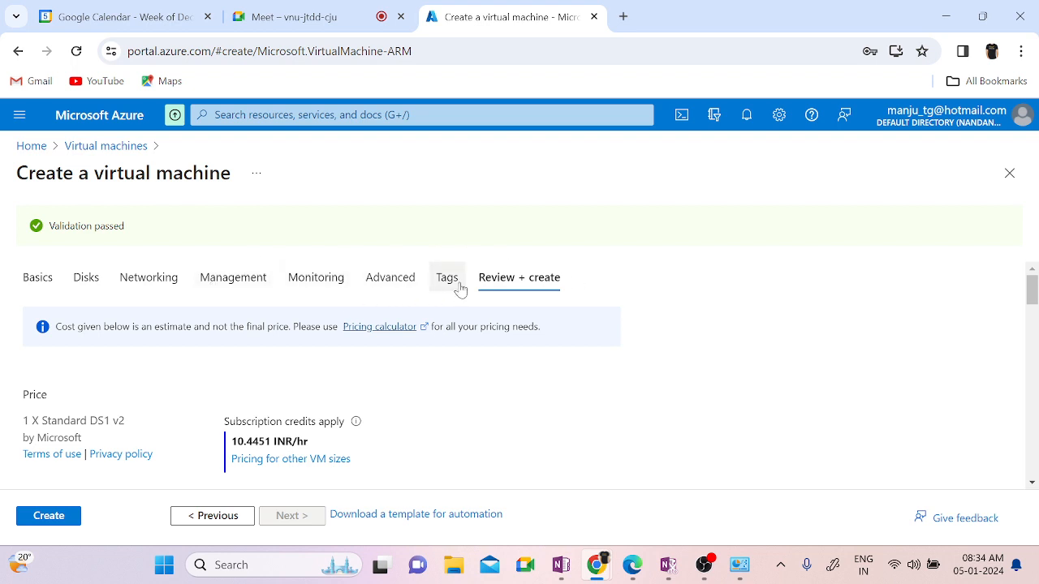
Step: Create the VM, check its deployment in notifications, then open the Virtual machines list (0 records)
{"action": "scroll", "coordinate": [672, 455], "scroll_direction": "down", "scroll_amount": 5}
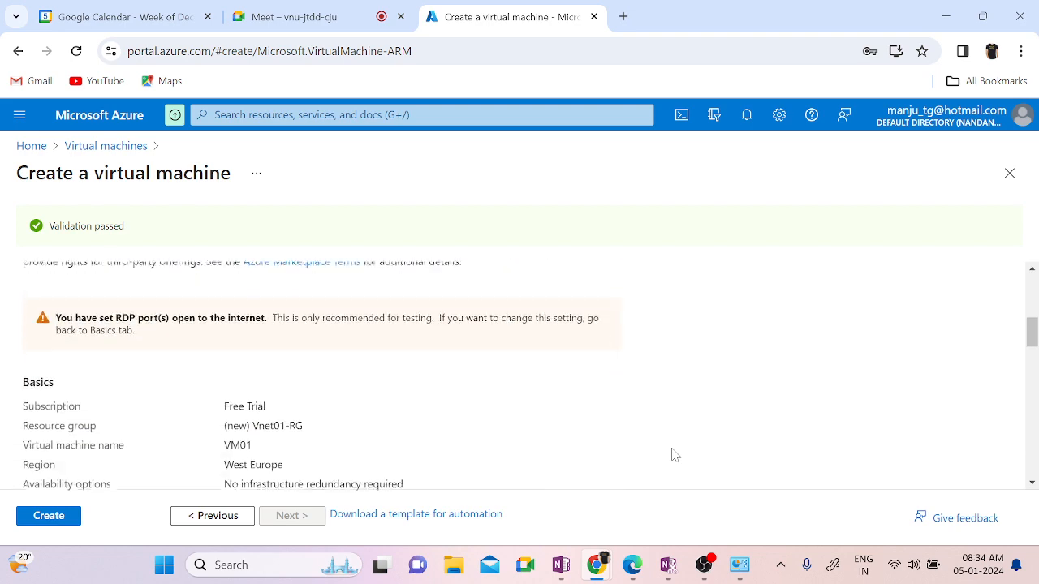
{"action": "left_click", "coordinate": [70, 523]}
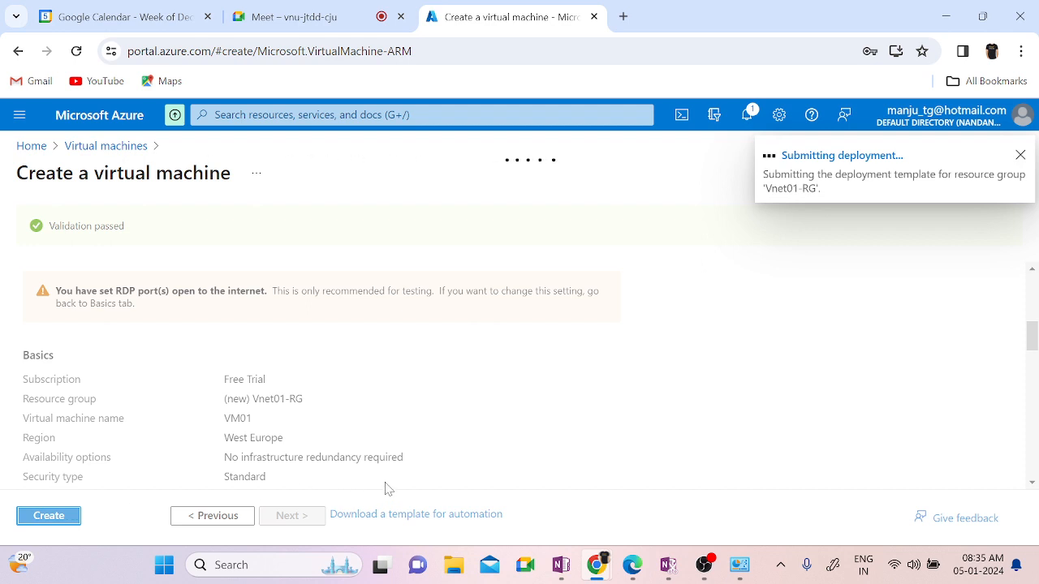
{"action": "left_click", "coordinate": [747, 120]}
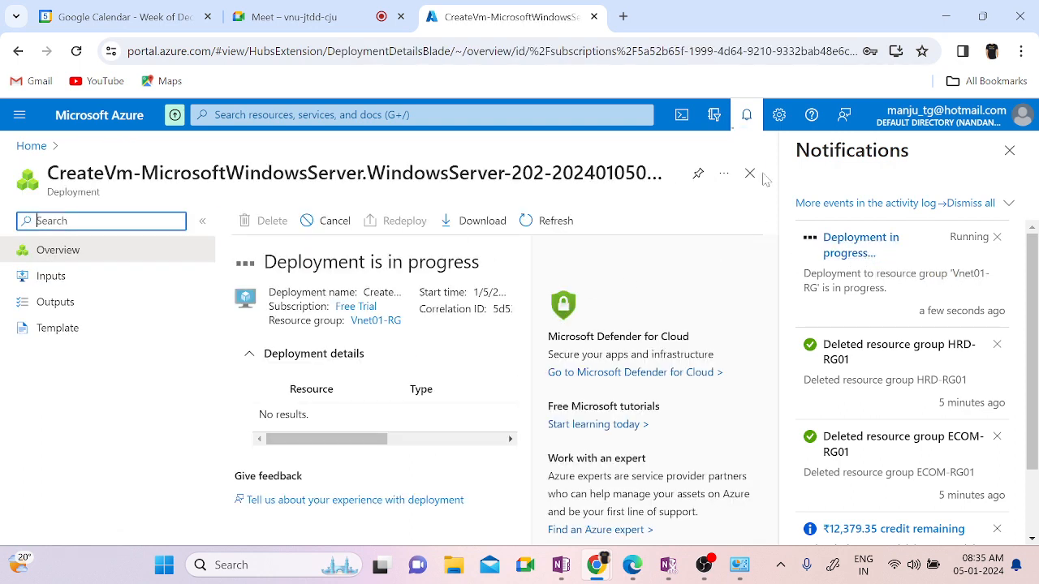
{"action": "left_click", "coordinate": [1009, 151]}
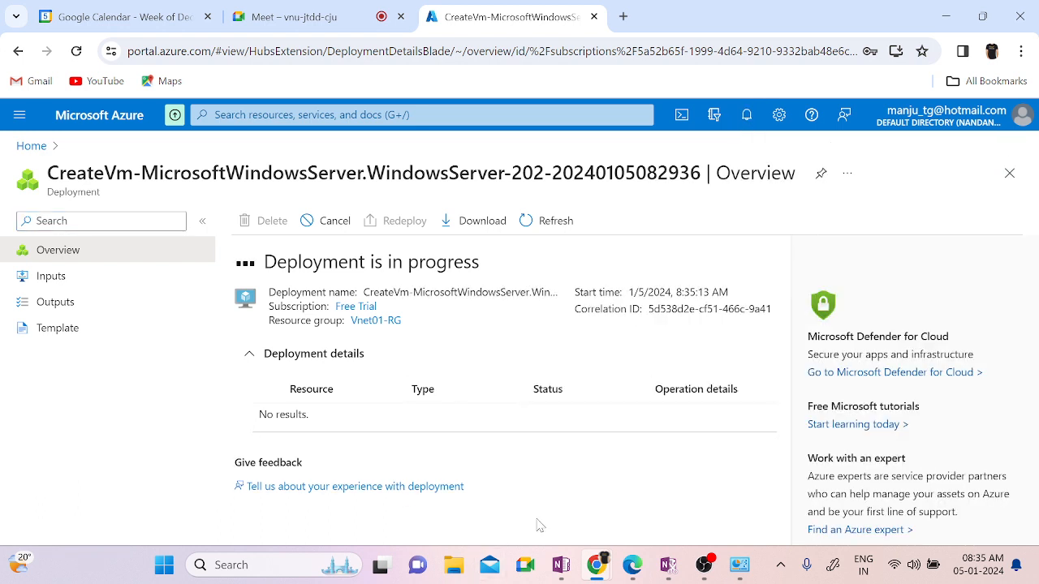
{"action": "left_click", "coordinate": [31, 146]}
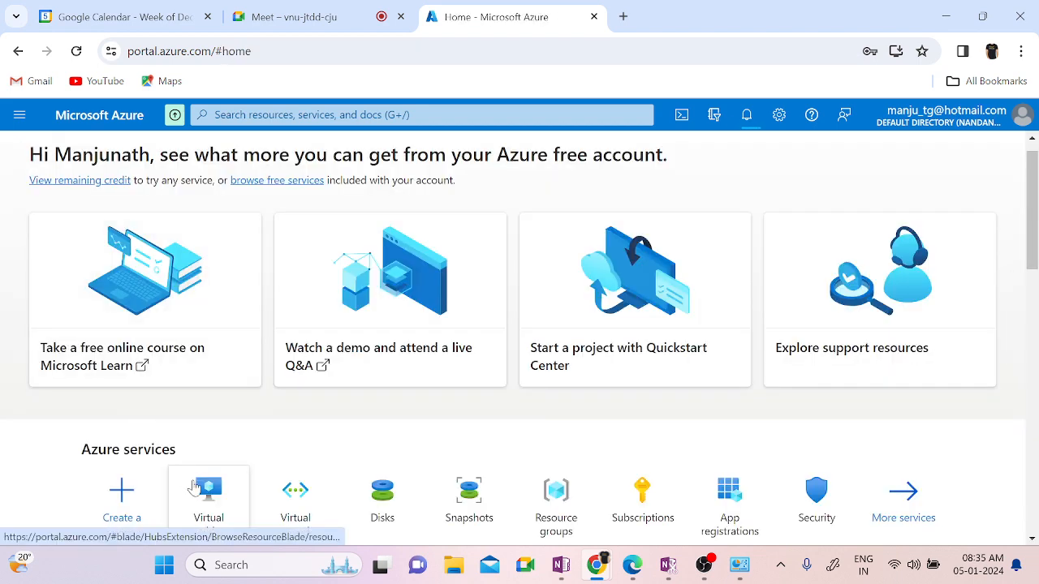
{"action": "left_click", "coordinate": [209, 495]}
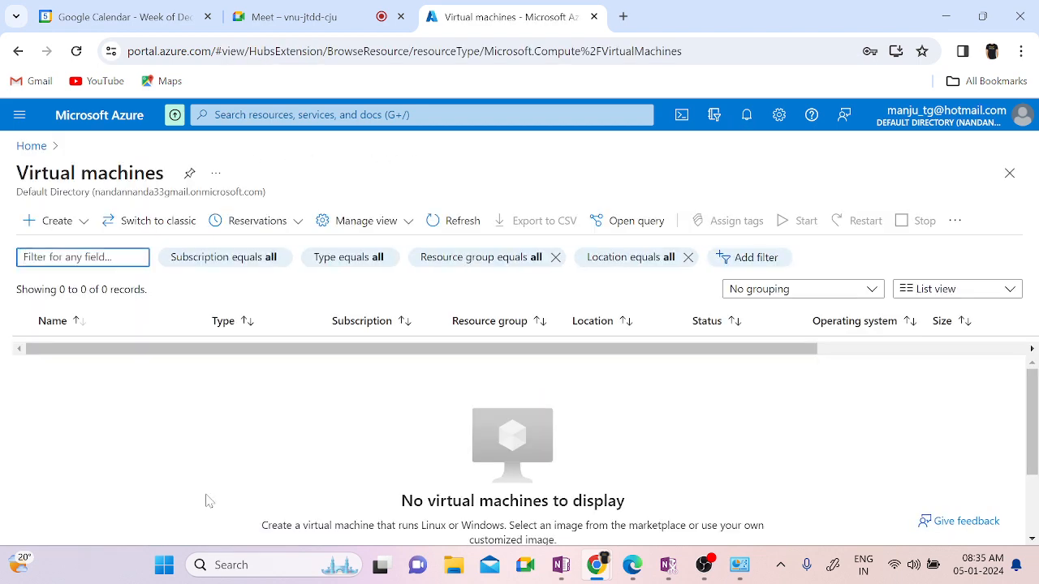
Step: Start a new Azure virtual machine and create the new resource group Vnet02-RG
{"action": "left_click", "coordinate": [56, 220]}
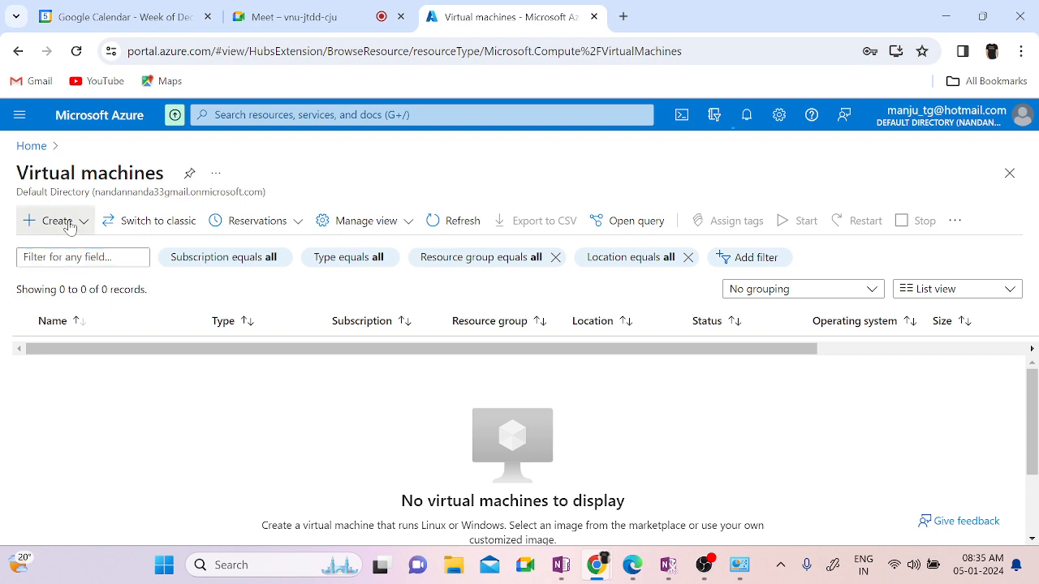
{"action": "left_click", "coordinate": [72, 260]}
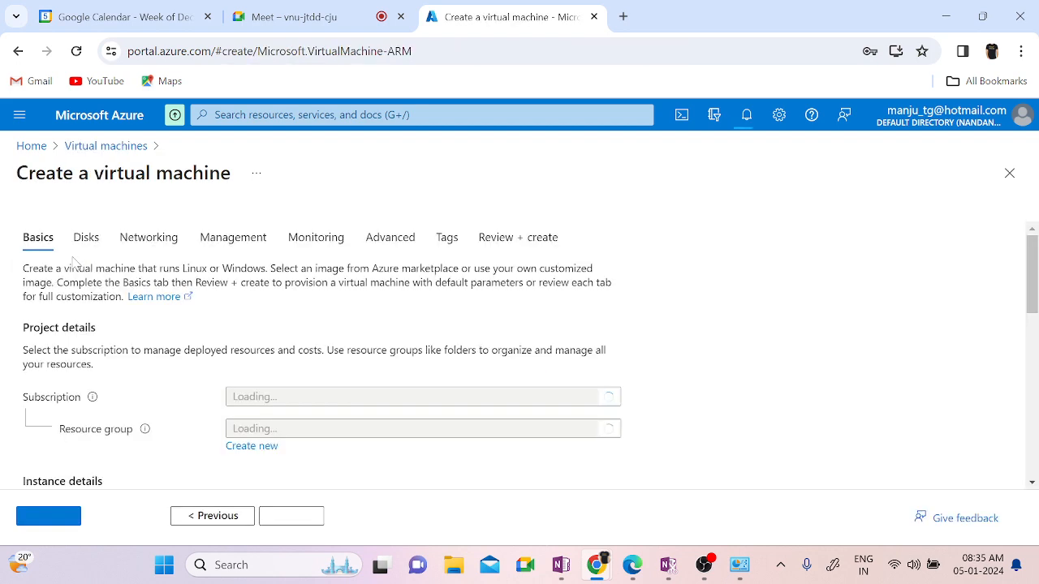
{"action": "scroll", "coordinate": [804, 364], "scroll_direction": "down", "scroll_amount": 2}
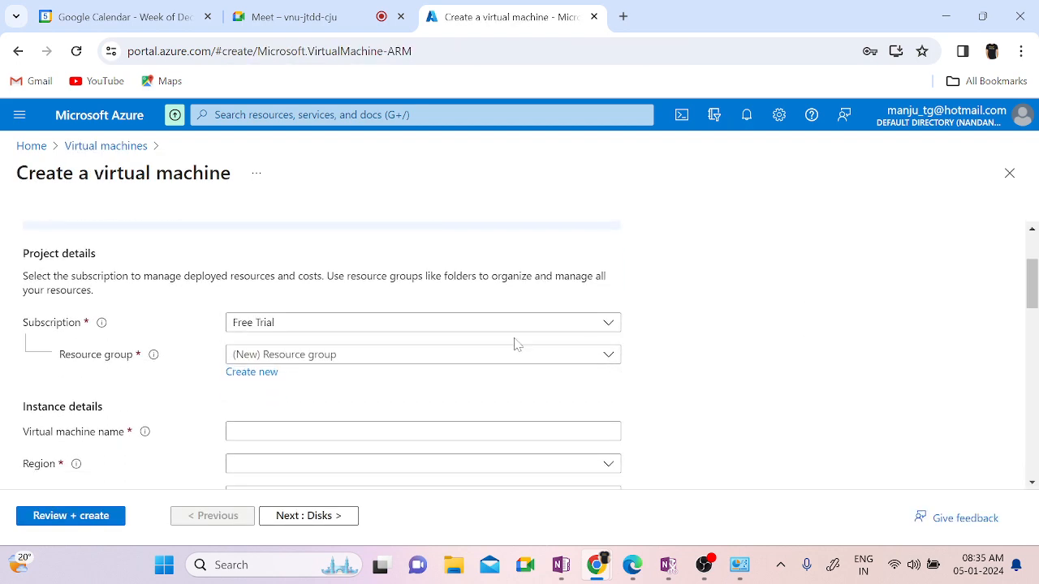
{"action": "left_click", "coordinate": [439, 357]}
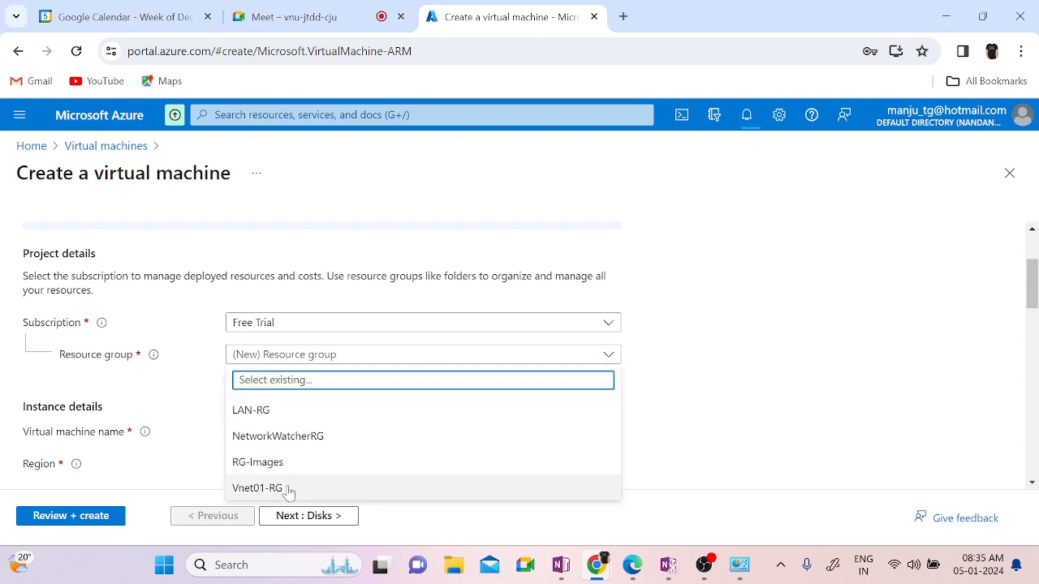
{"action": "left_click", "coordinate": [679, 406]}
{"action": "scroll", "coordinate": [679, 406], "scroll_direction": "down", "scroll_amount": 1}
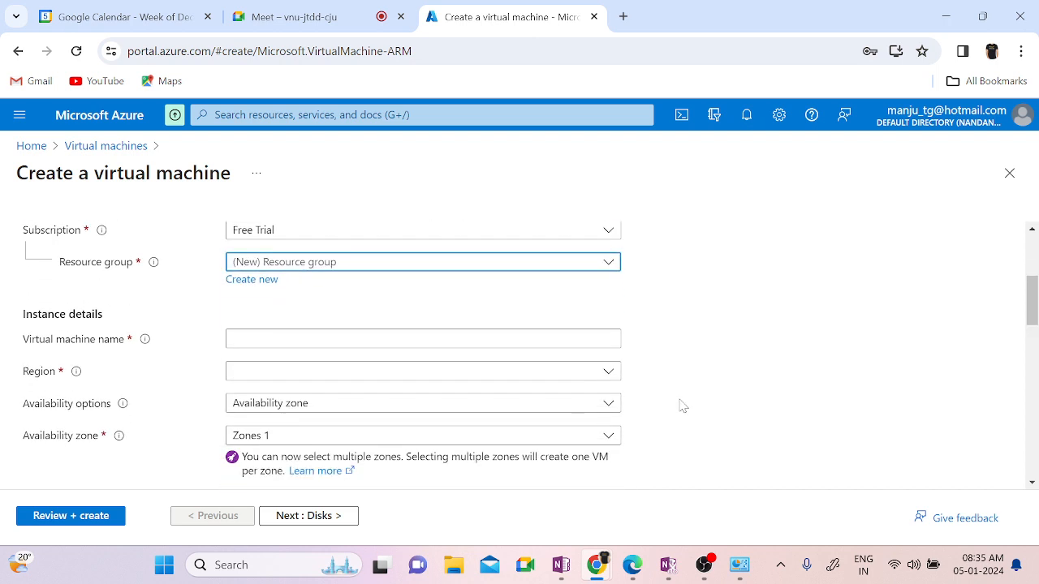
{"action": "left_click", "coordinate": [271, 264]}
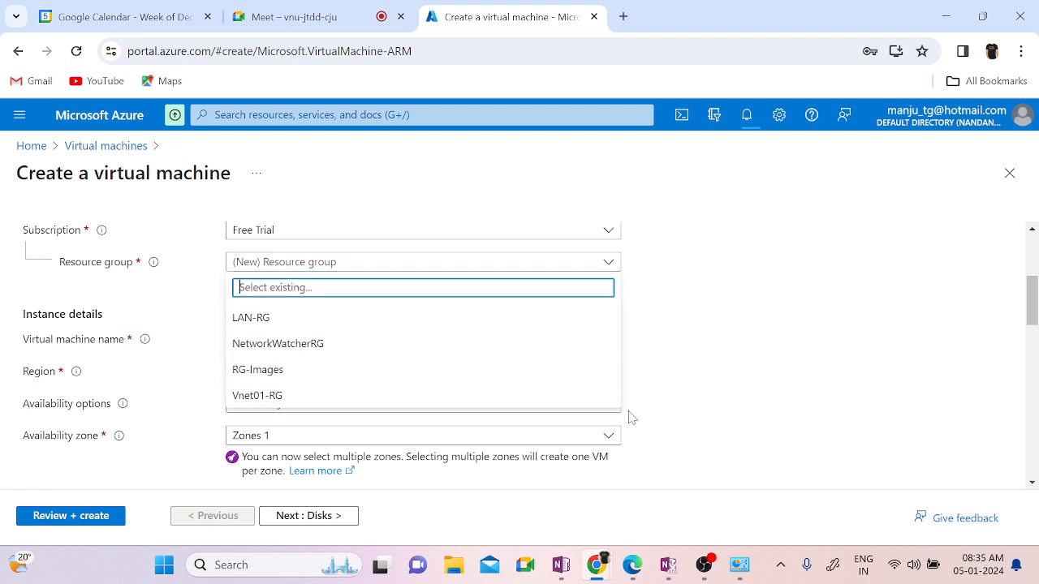
{"action": "left_click", "coordinate": [730, 375]}
{"action": "left_click", "coordinate": [250, 280]}
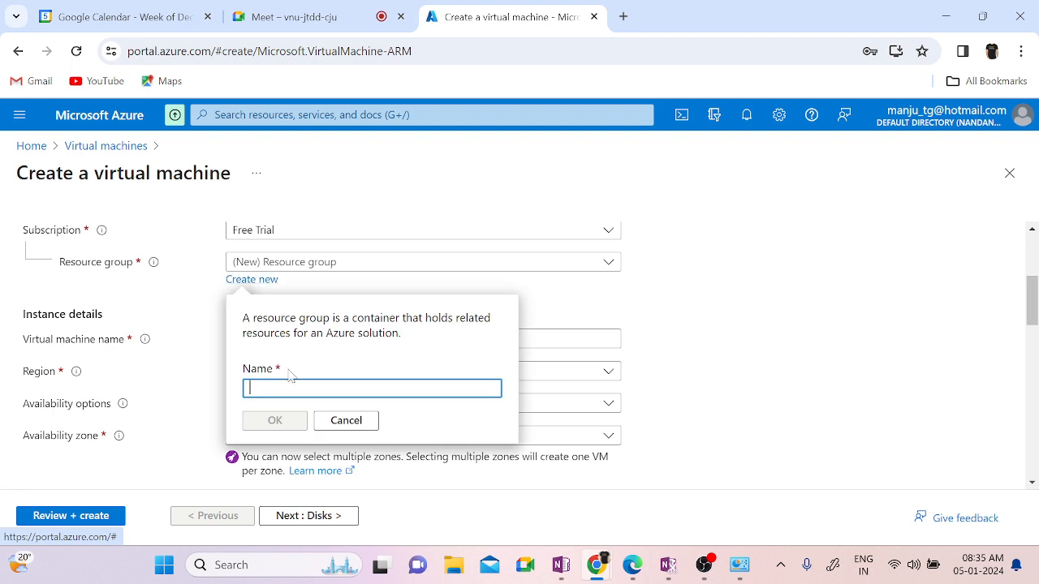
{"action": "type", "text": "Vnet"}
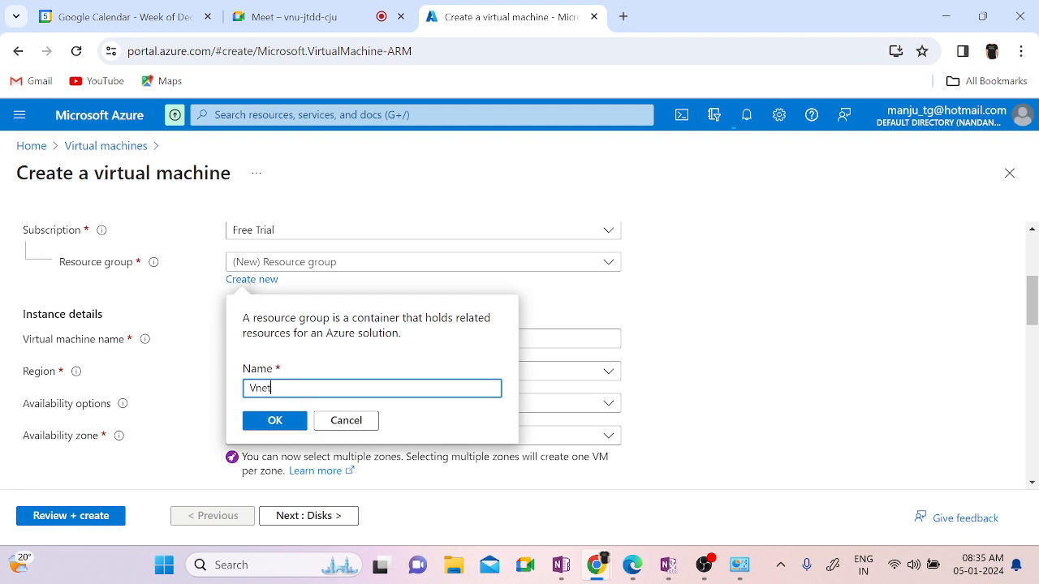
{"action": "type", "text": "02-RG"}
{"action": "left_click", "coordinate": [271, 422]}
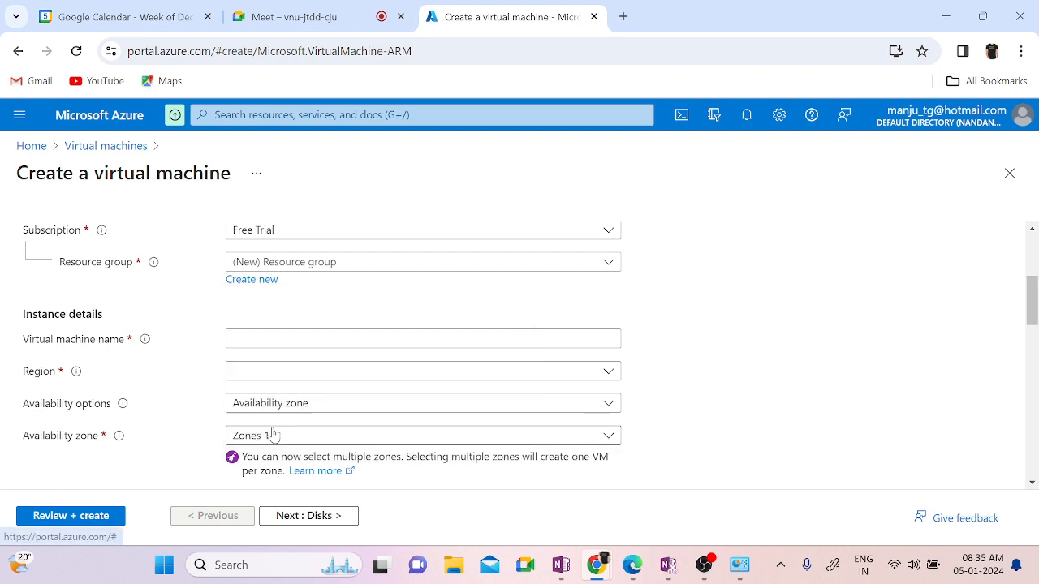
Step: Name it VM02 in West Europe, with no infrastructure redundancy and Standard security type
{"action": "scroll", "coordinate": [805, 410], "scroll_direction": "down", "scroll_amount": 1}
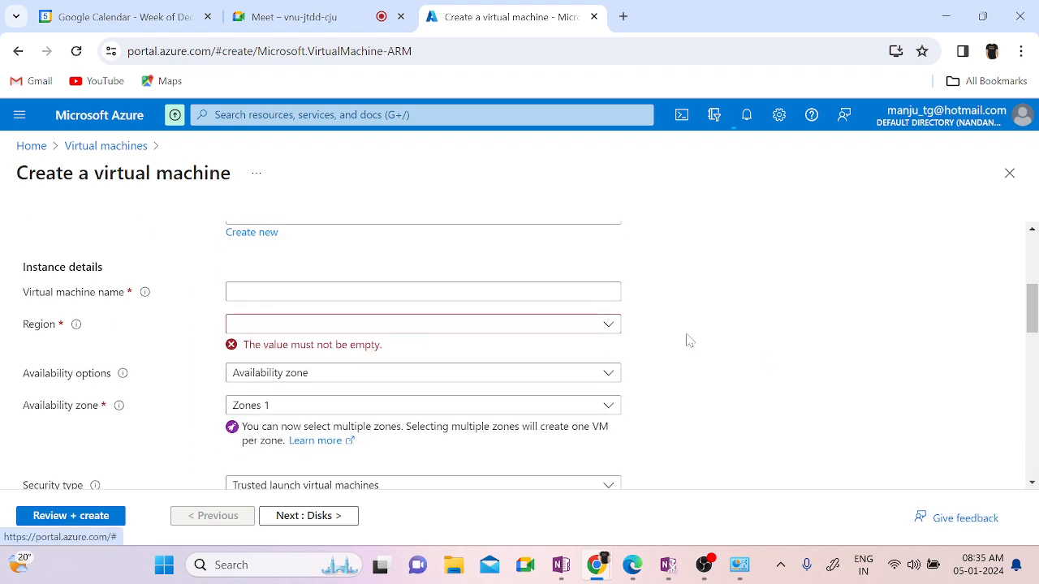
{"action": "scroll", "coordinate": [728, 346], "scroll_direction": "up", "scroll_amount": 2}
{"action": "left_click", "coordinate": [284, 442]}
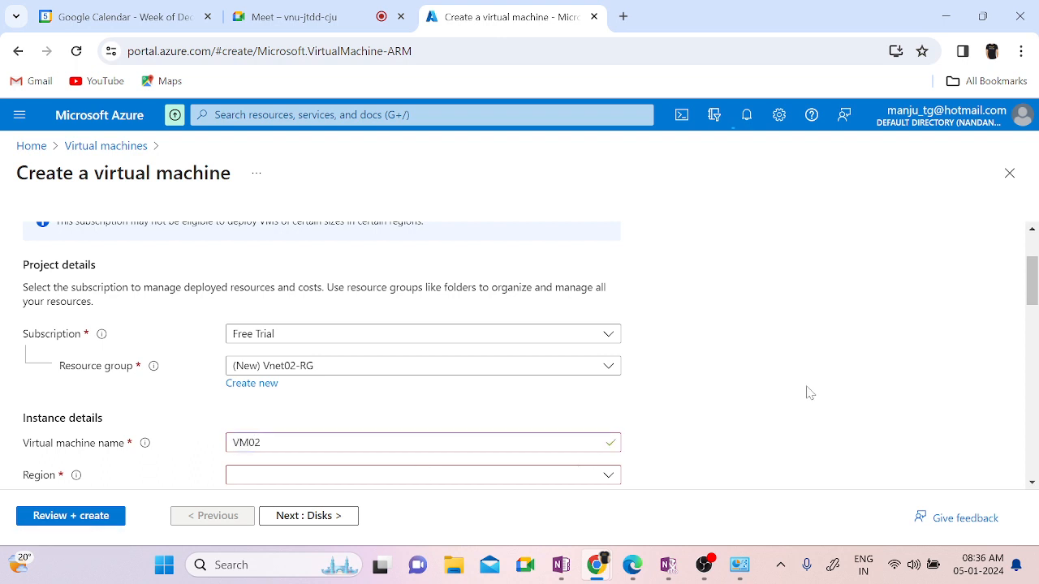
{"action": "scroll", "coordinate": [809, 392], "scroll_direction": "down", "scroll_amount": 2}
{"action": "left_click", "coordinate": [354, 349]}
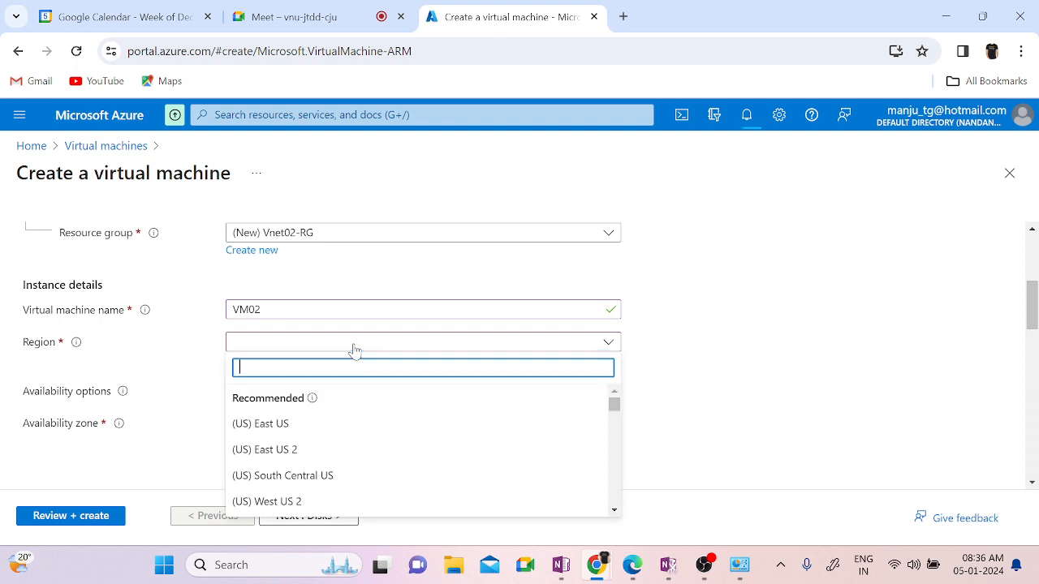
{"action": "type", "text": "west"}
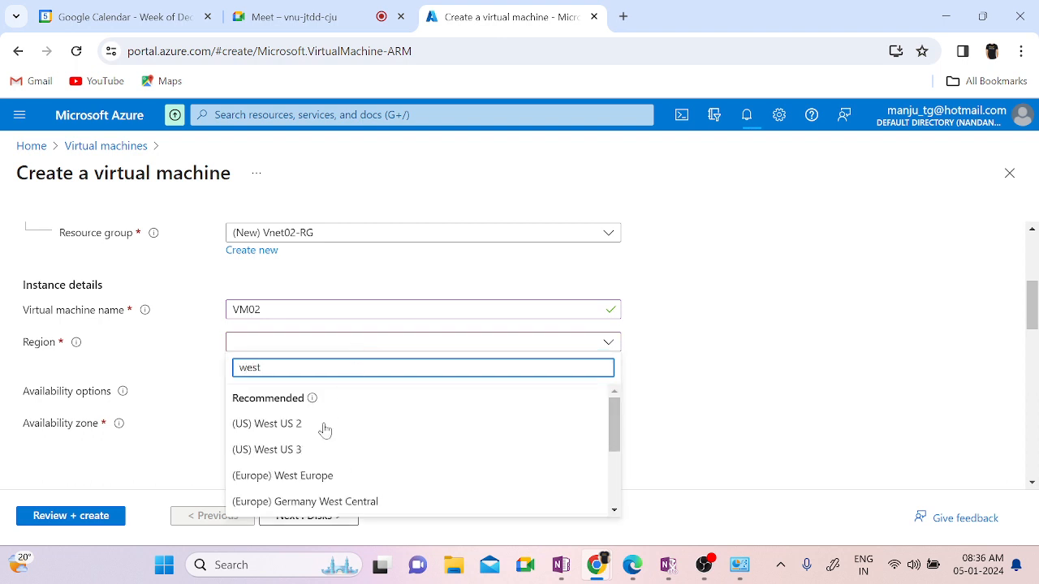
{"action": "left_click", "coordinate": [312, 477]}
{"action": "left_click", "coordinate": [459, 378]}
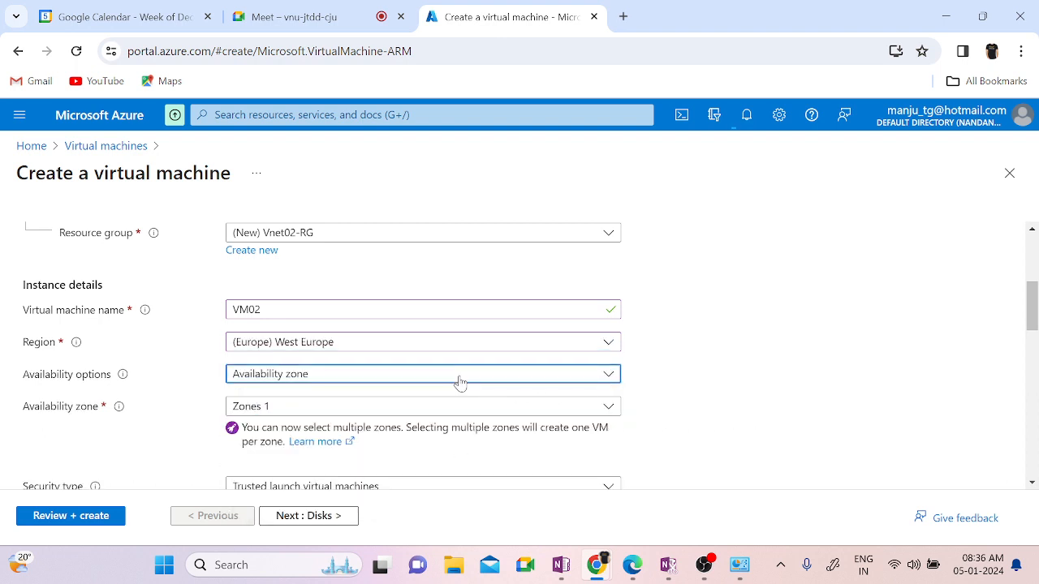
{"action": "left_click", "coordinate": [290, 220]}
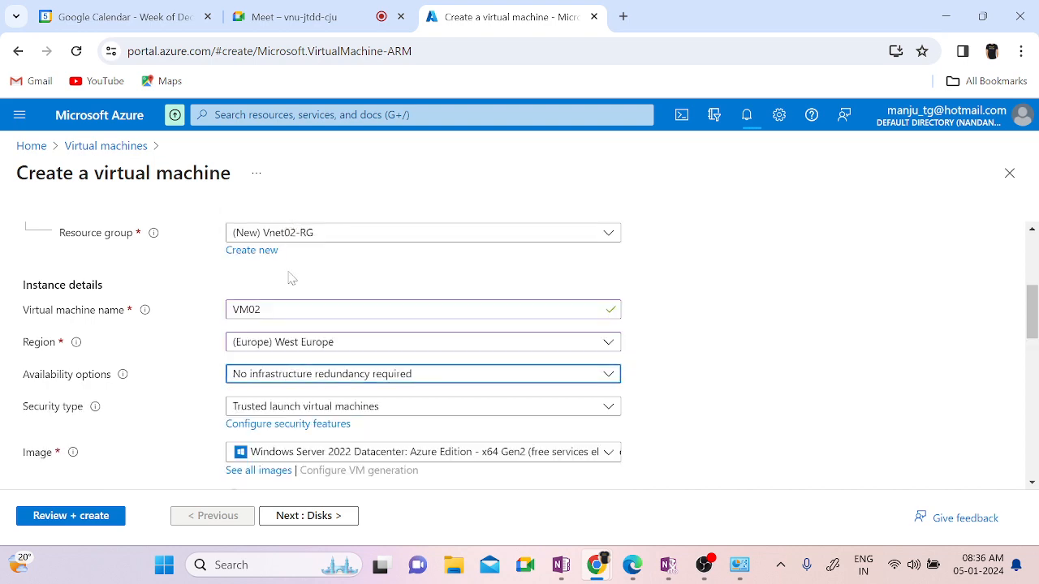
{"action": "left_click", "coordinate": [336, 410]}
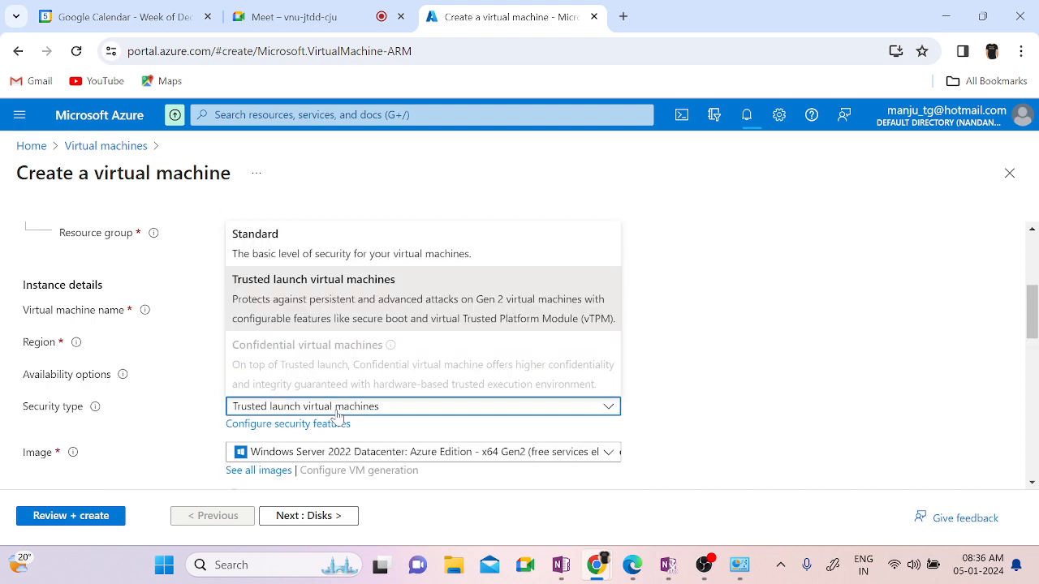
{"action": "left_click", "coordinate": [303, 253]}
Step: Choose the Windows Server 2019 Datacenter image and keep the Standard_DS1_v2 size
{"action": "scroll", "coordinate": [773, 442], "scroll_direction": "down", "scroll_amount": 2}
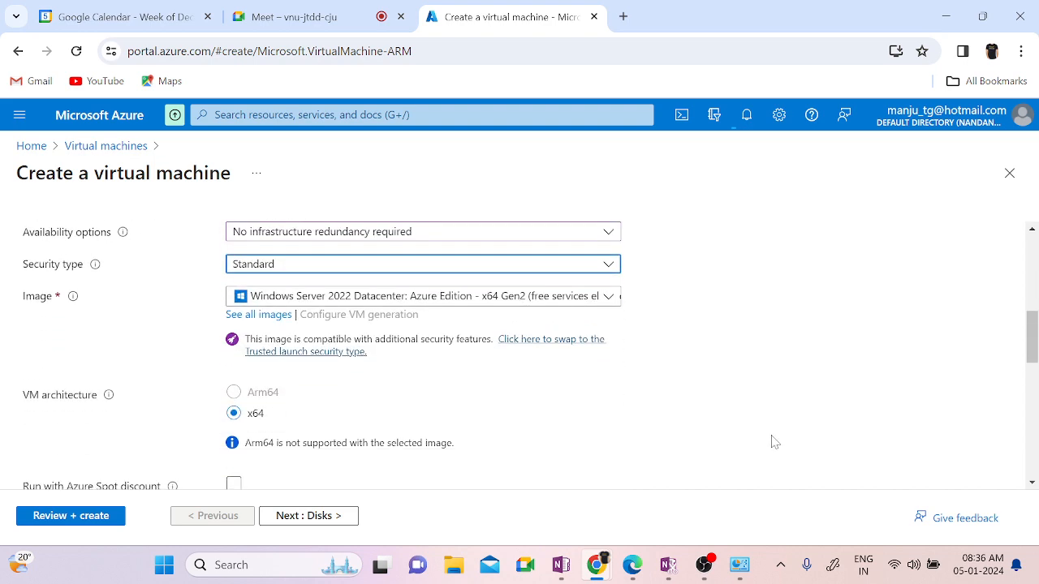
{"action": "left_click", "coordinate": [394, 295]}
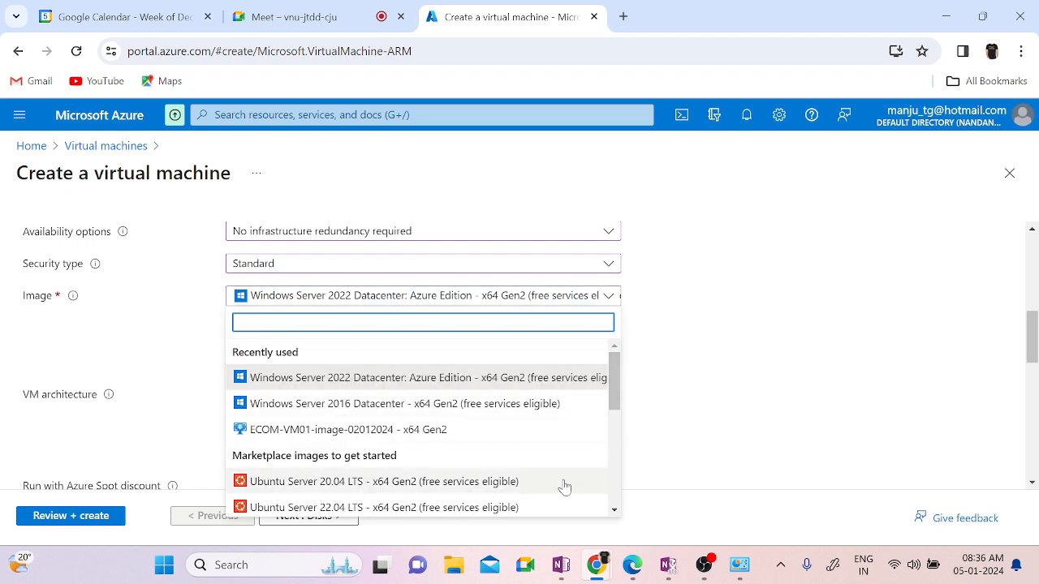
{"action": "scroll", "coordinate": [426, 458], "scroll_direction": "down", "scroll_amount": 3}
{"action": "scroll", "coordinate": [439, 460], "scroll_direction": "down", "scroll_amount": 3}
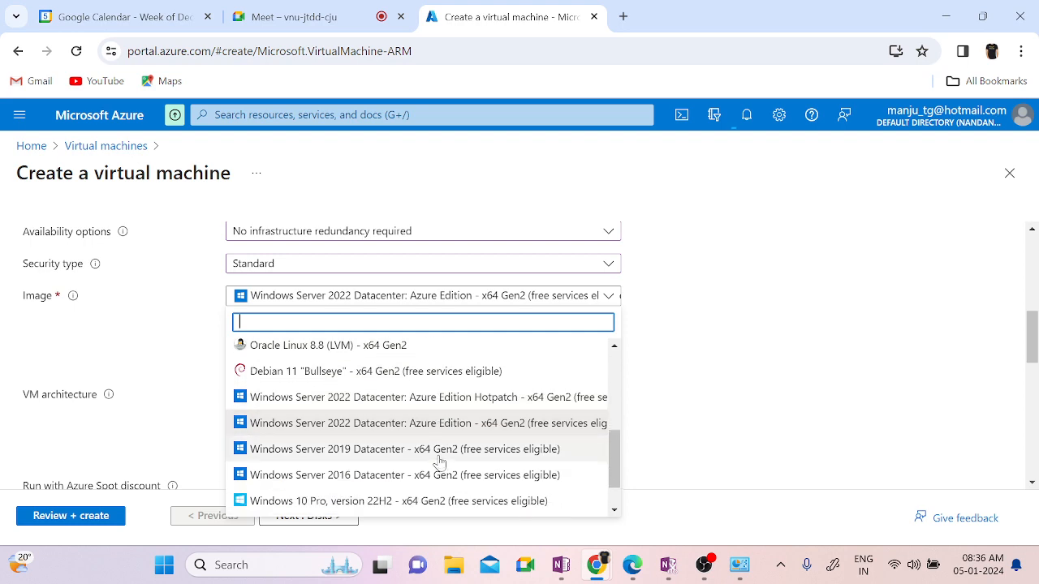
{"action": "left_click", "coordinate": [399, 439]}
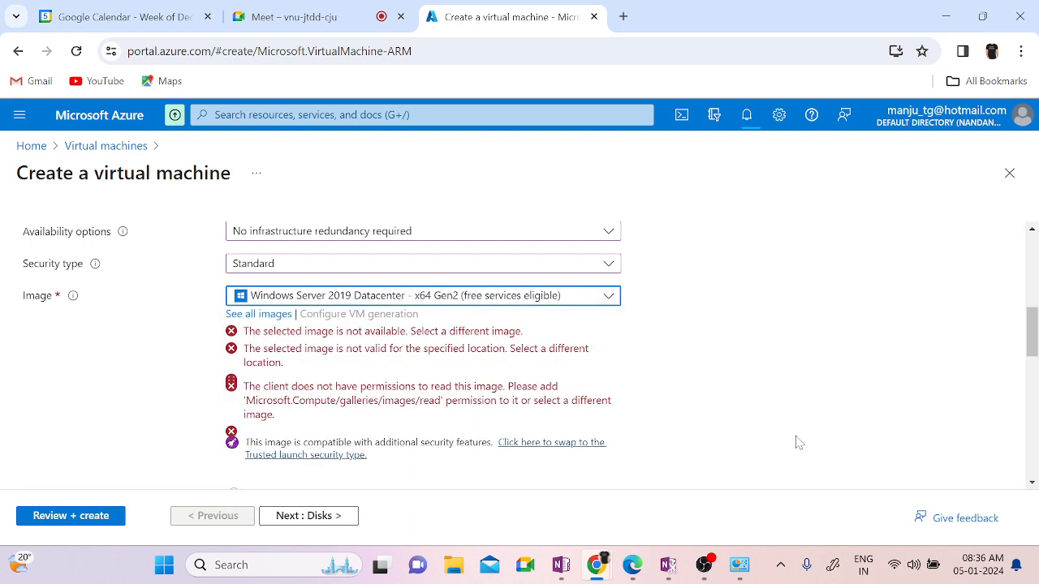
{"action": "scroll", "coordinate": [796, 442], "scroll_direction": "down", "scroll_amount": 3}
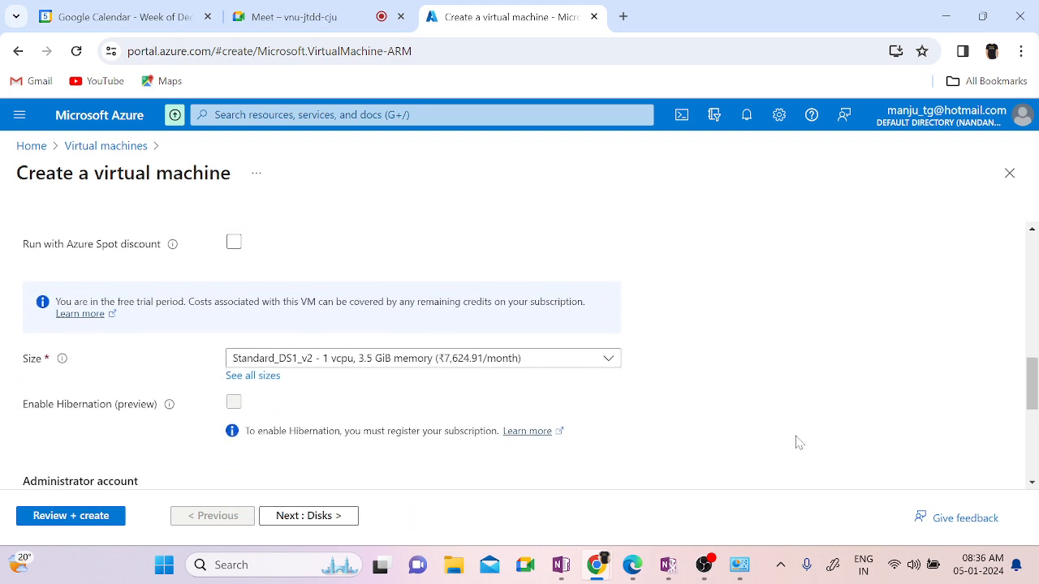
{"action": "left_click", "coordinate": [415, 350]}
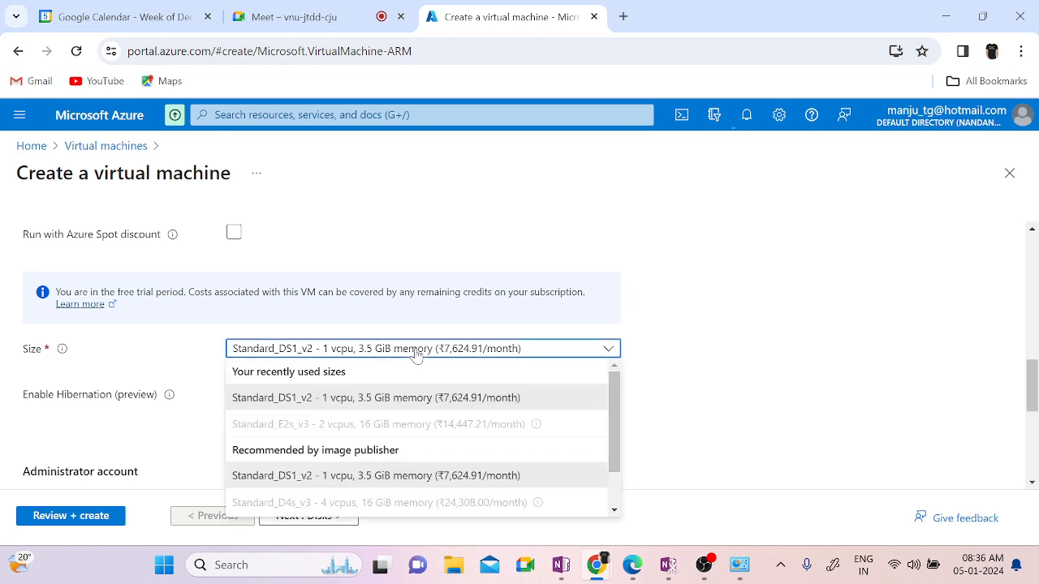
{"action": "left_click", "coordinate": [408, 398]}
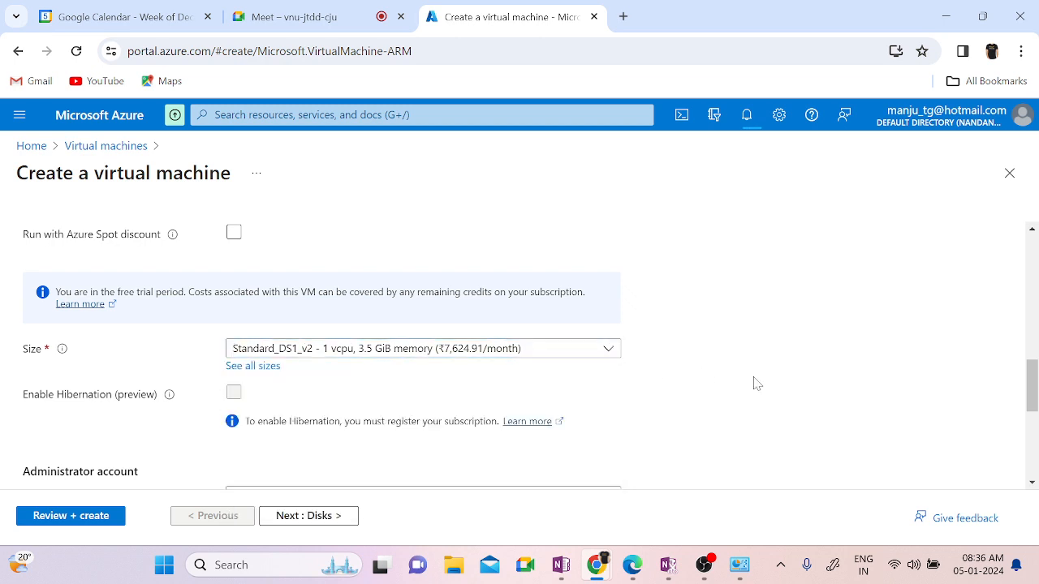
{"action": "scroll", "coordinate": [757, 383], "scroll_direction": "down", "scroll_amount": 3}
Step: Enter the administrator username, password and matching confirmation password
{"action": "left_click", "coordinate": [290, 240]}
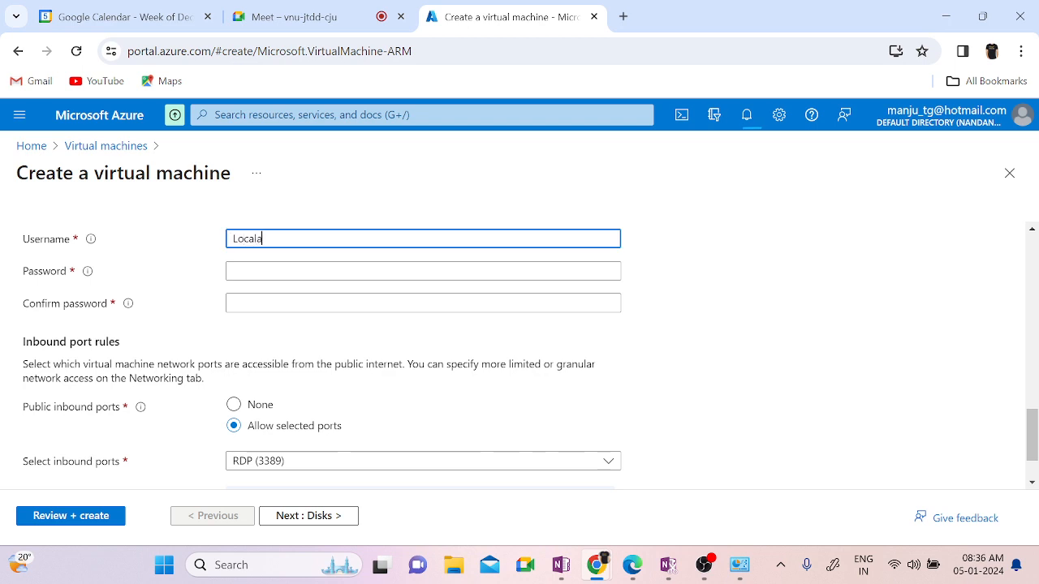
{"action": "type", "text": "Localadministrato"}
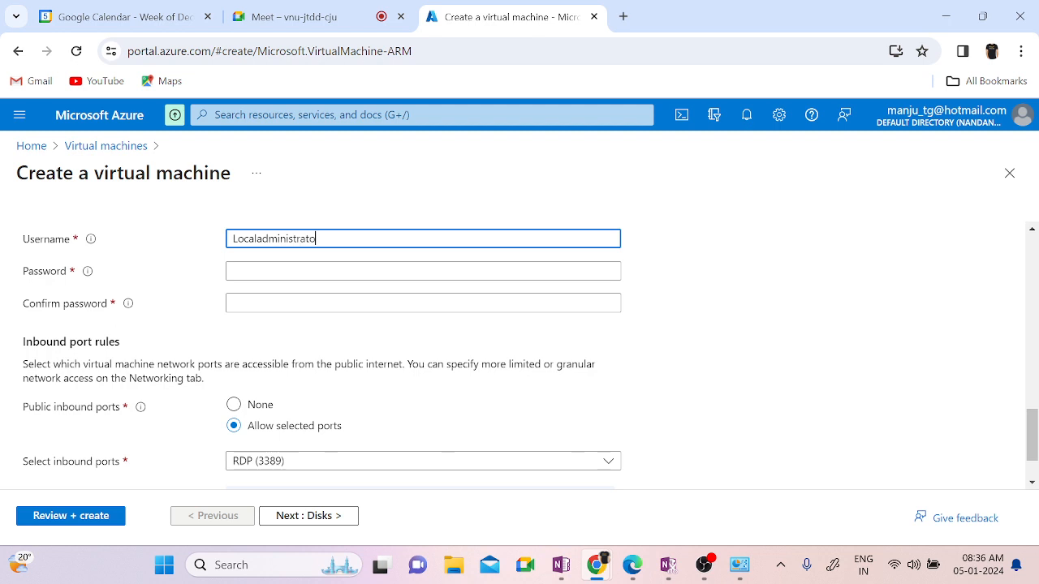
{"action": "type", "text": "r"}
{"action": "key", "text": "Tab"}
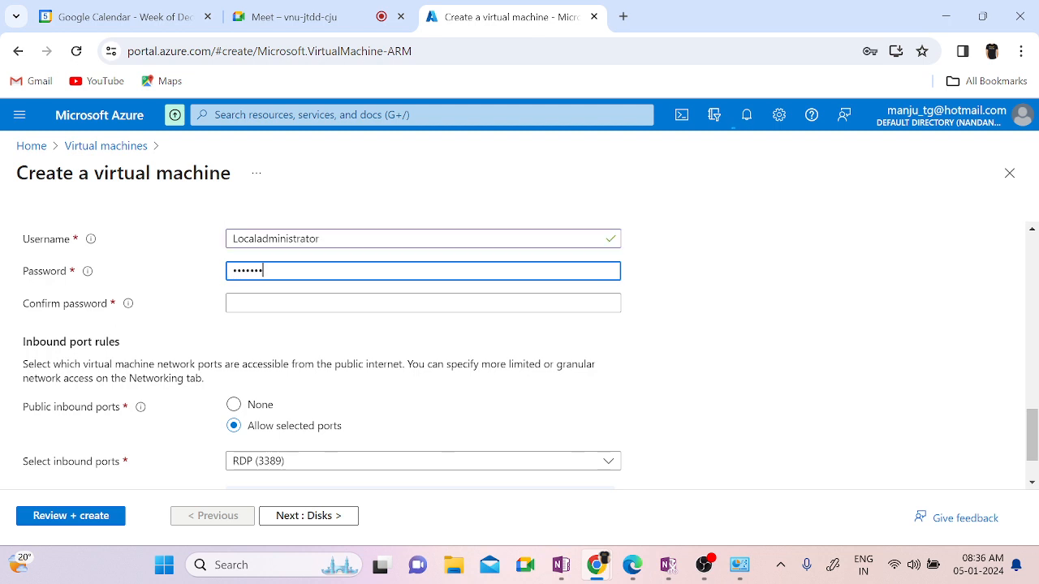
{"action": "type", "text": "•"}
{"action": "key", "text": "Tab"}
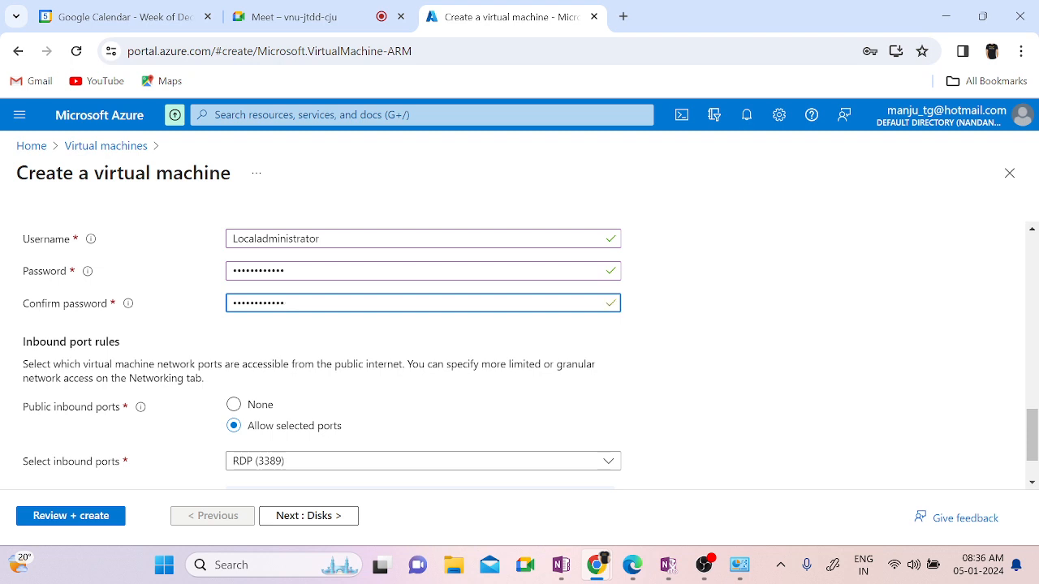
{"action": "left_click", "coordinate": [687, 397]}
{"action": "scroll", "coordinate": [691, 398], "scroll_direction": "down", "scroll_amount": 1}
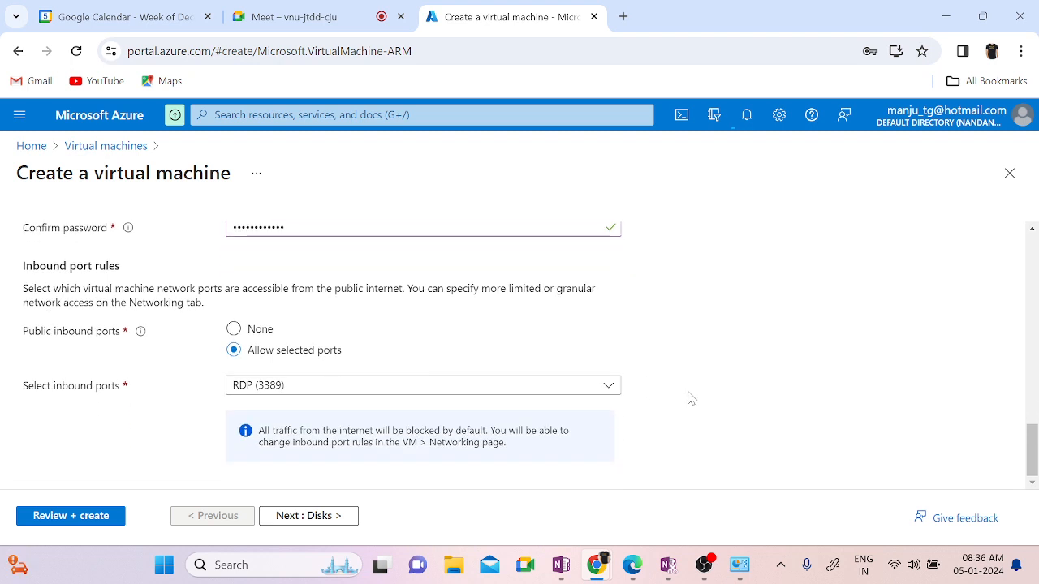
Step: Pass the Disks tab and select Vnet02 as VM02's virtual network, checking the OneNote diagram
{"action": "left_click", "coordinate": [325, 515]}
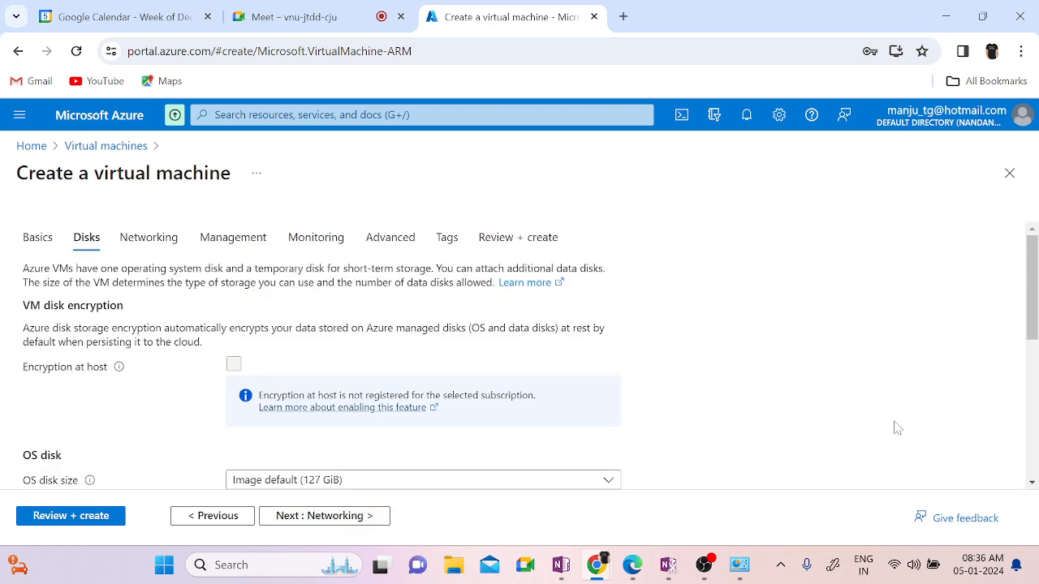
{"action": "scroll", "coordinate": [895, 426], "scroll_direction": "down", "scroll_amount": 3}
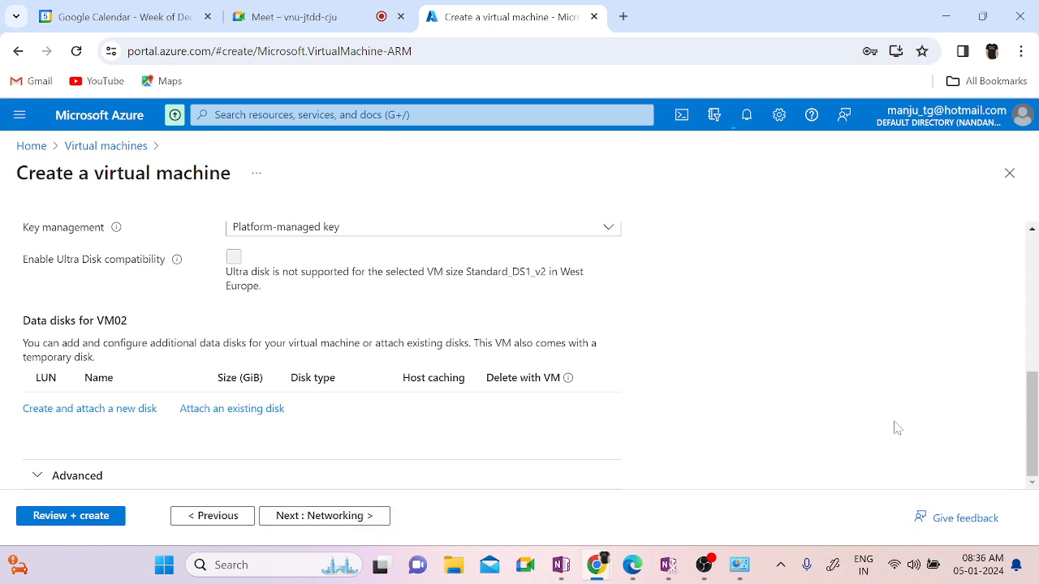
{"action": "scroll", "coordinate": [896, 427], "scroll_direction": "up", "scroll_amount": 3}
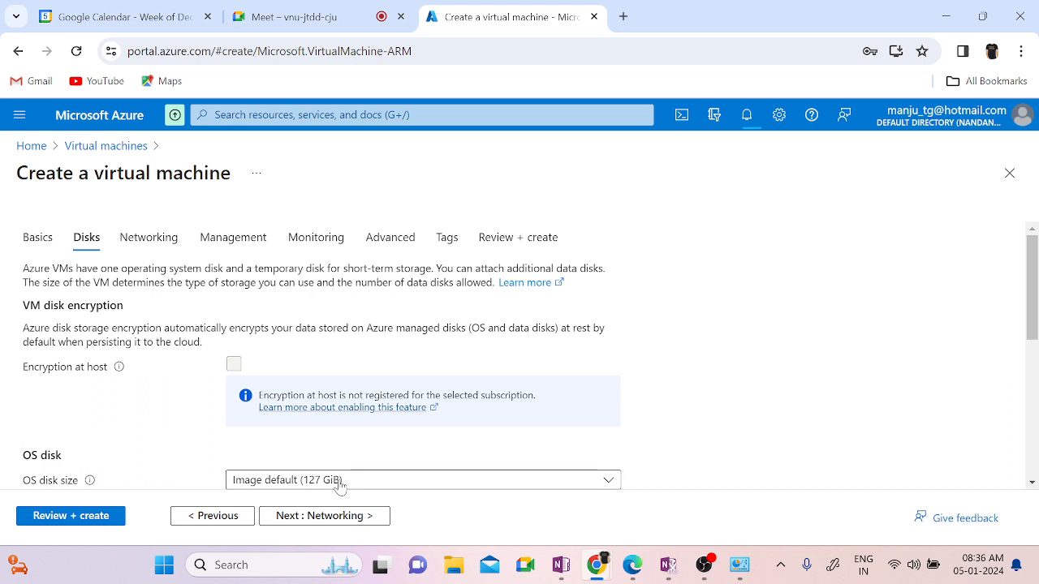
{"action": "left_click", "coordinate": [283, 519]}
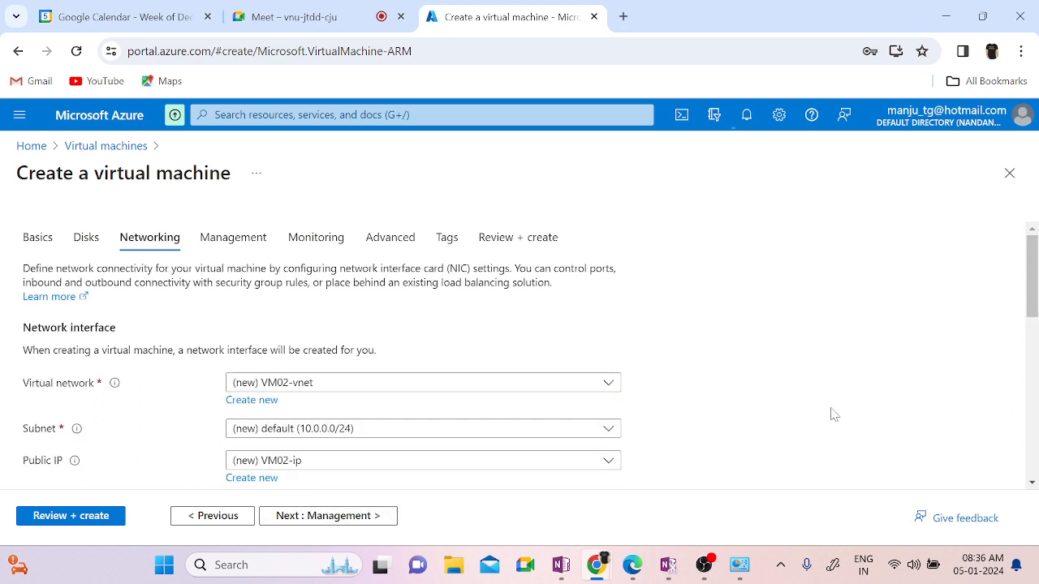
{"action": "scroll", "coordinate": [831, 414], "scroll_direction": "down", "scroll_amount": 1}
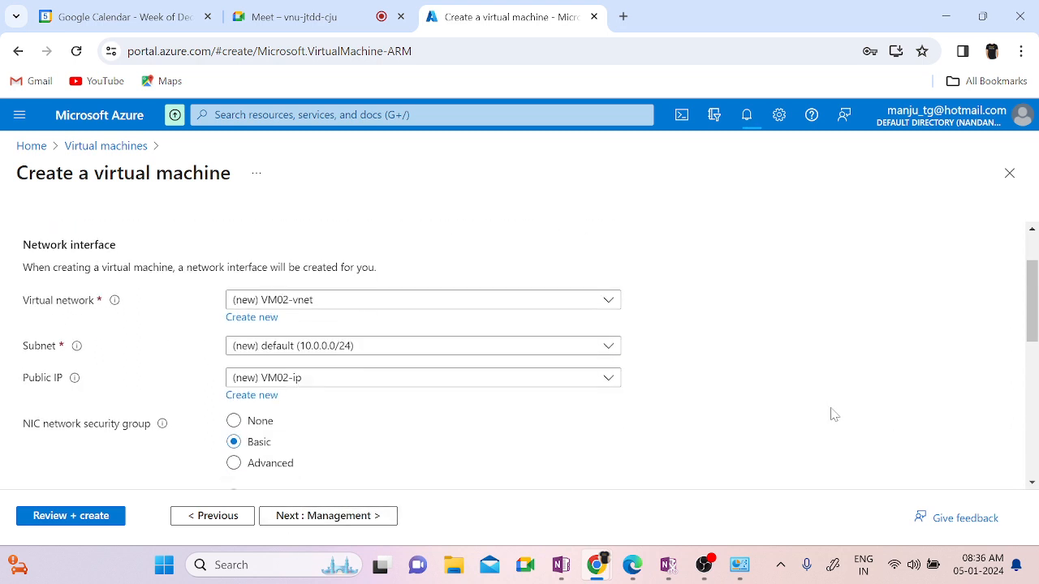
{"action": "left_click", "coordinate": [411, 302]}
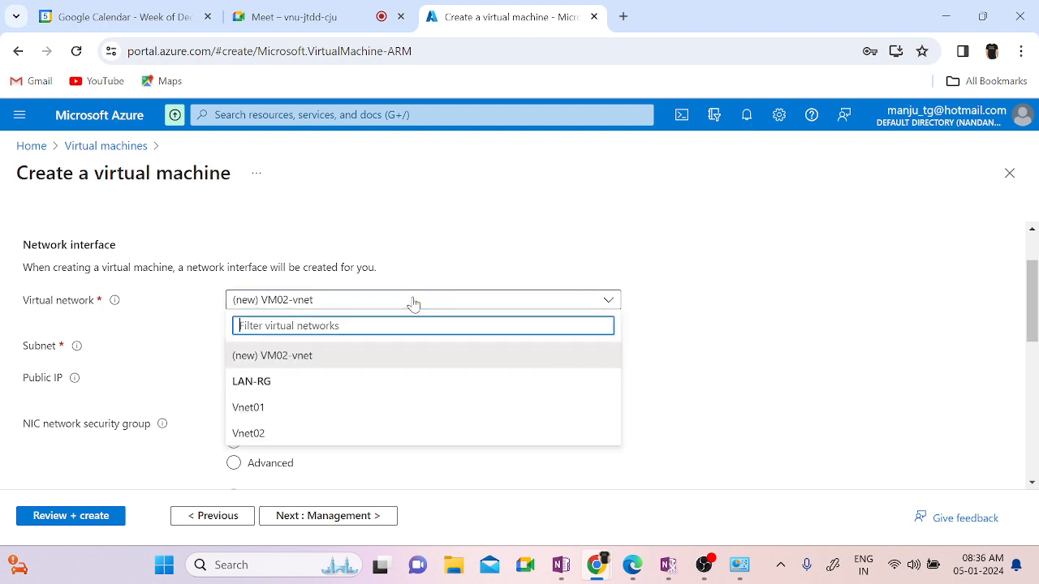
{"action": "left_click", "coordinate": [265, 443]}
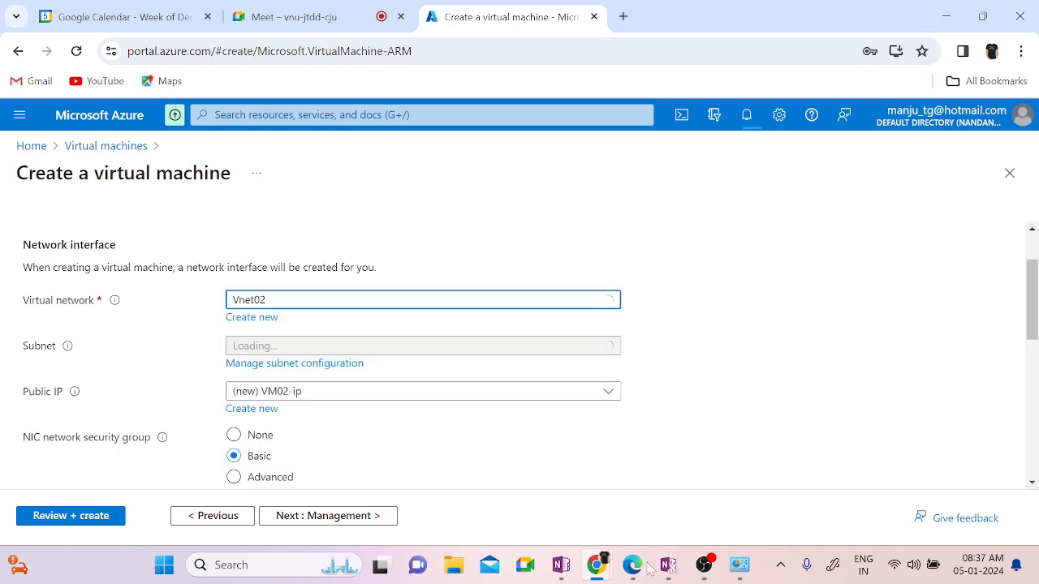
{"action": "left_click", "coordinate": [558, 566]}
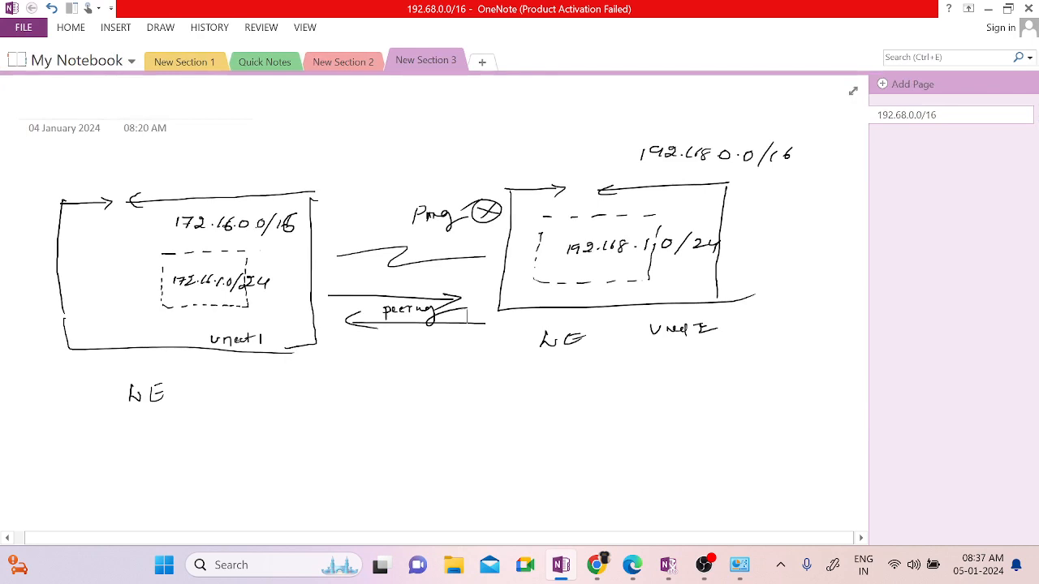
{"action": "left_click", "coordinate": [988, 9]}
Step: Advance through Management, Monitoring and Advanced unchanged to the Tags tab
{"action": "scroll", "coordinate": [749, 438], "scroll_direction": "down", "scroll_amount": 2}
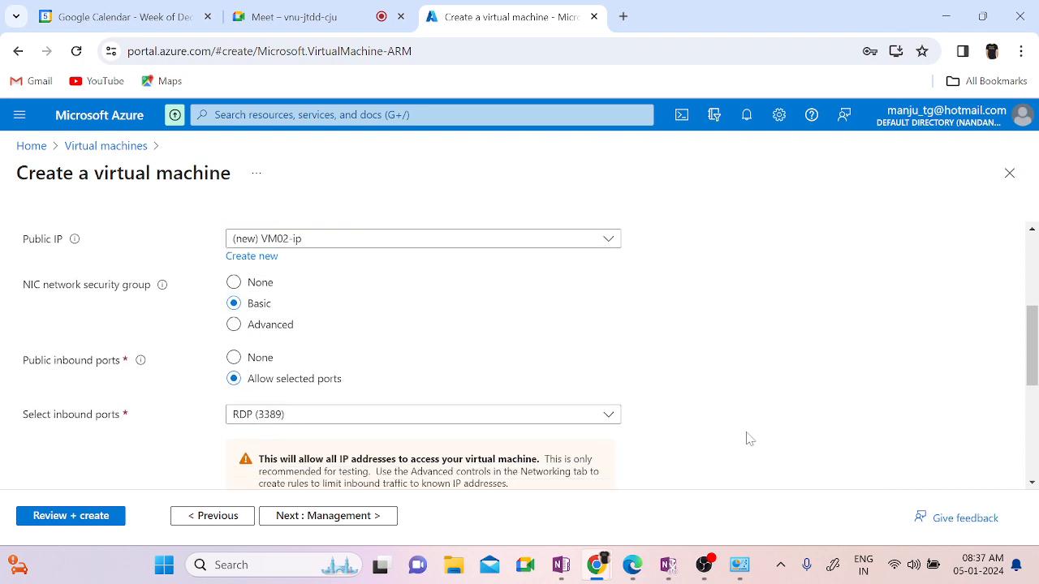
{"action": "scroll", "coordinate": [722, 385], "scroll_direction": "down", "scroll_amount": 2}
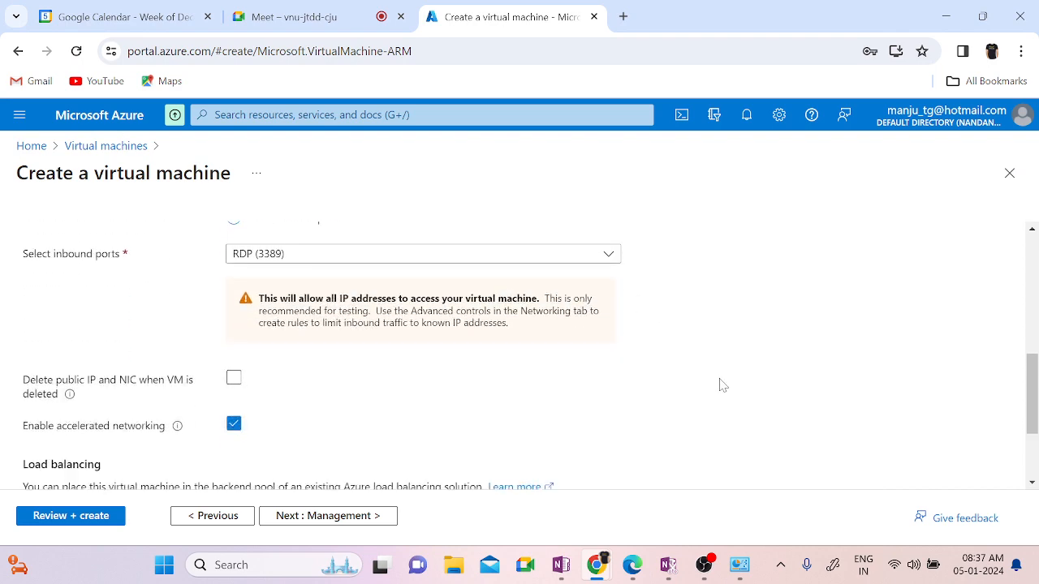
{"action": "scroll", "coordinate": [718, 385], "scroll_direction": "down", "scroll_amount": 2}
{"action": "left_click", "coordinate": [284, 523]}
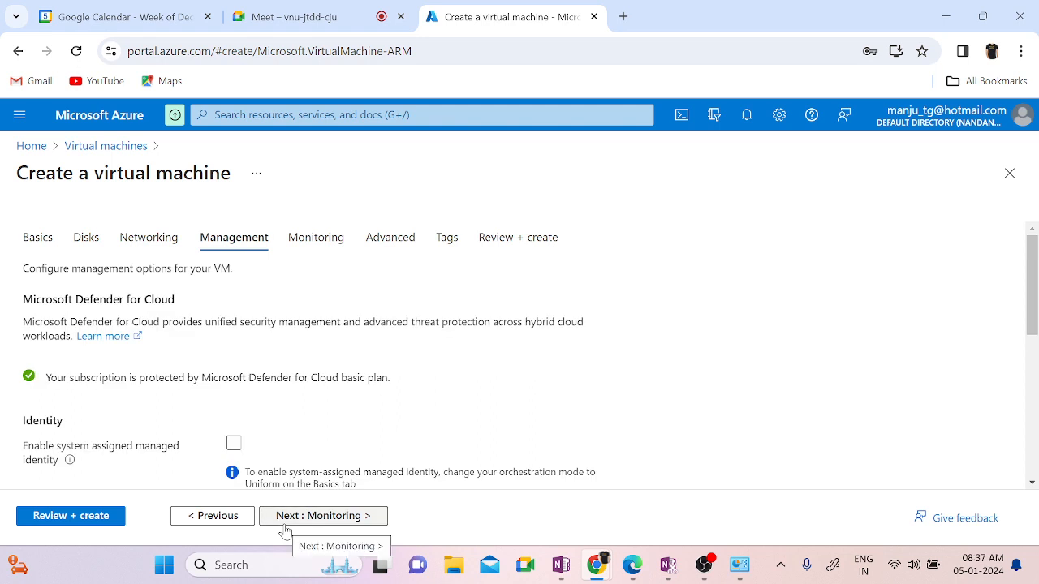
{"action": "left_click", "coordinate": [285, 525]}
{"action": "left_click", "coordinate": [285, 525]}
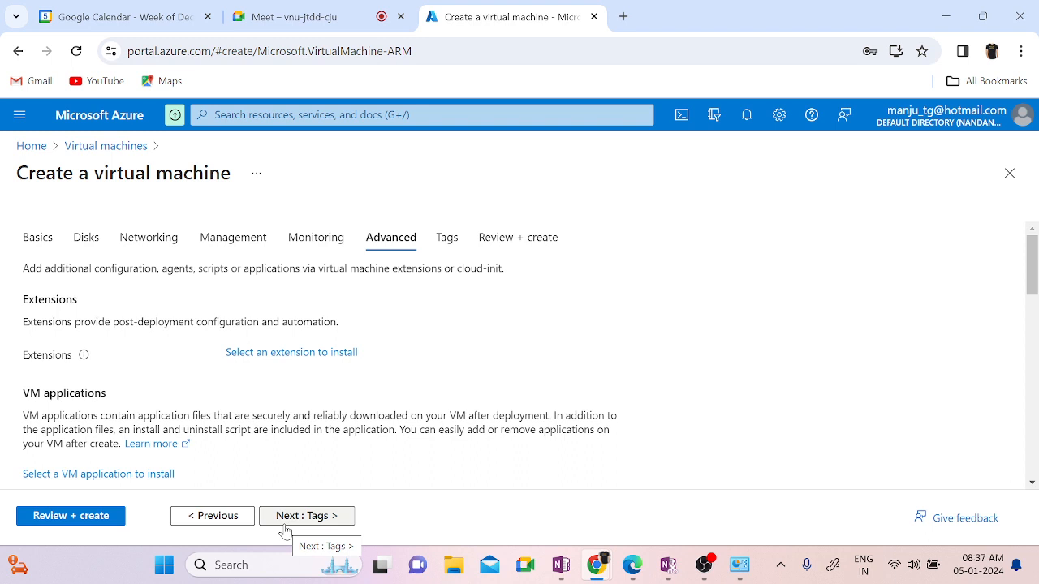
{"action": "left_click", "coordinate": [285, 525]}
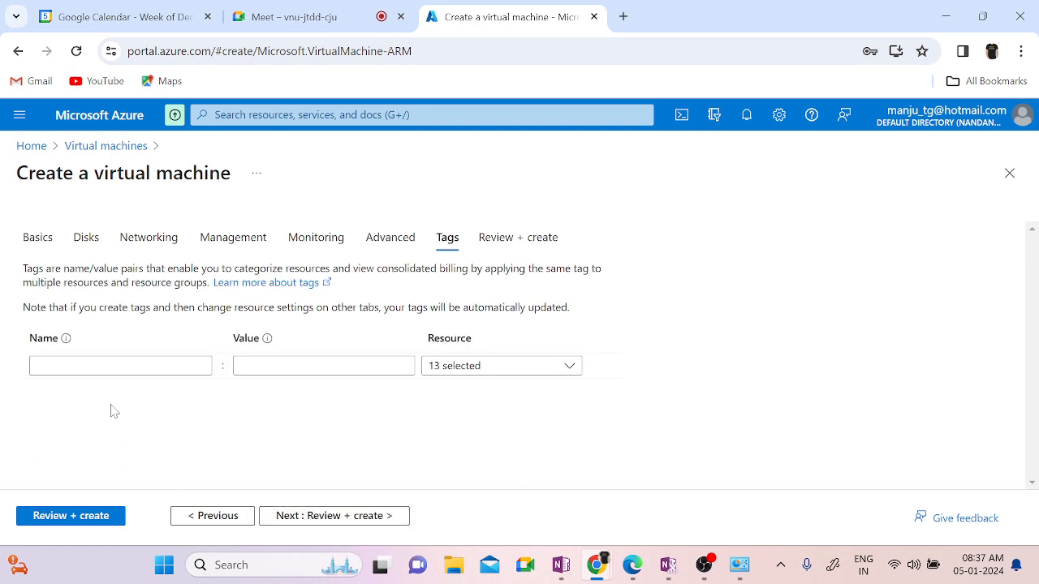
Step: Add an 'Application Owner' tag with the owner's name as value and go to Review + create
{"action": "left_click", "coordinate": [120, 366]}
{"action": "type", "text": "Applic"}
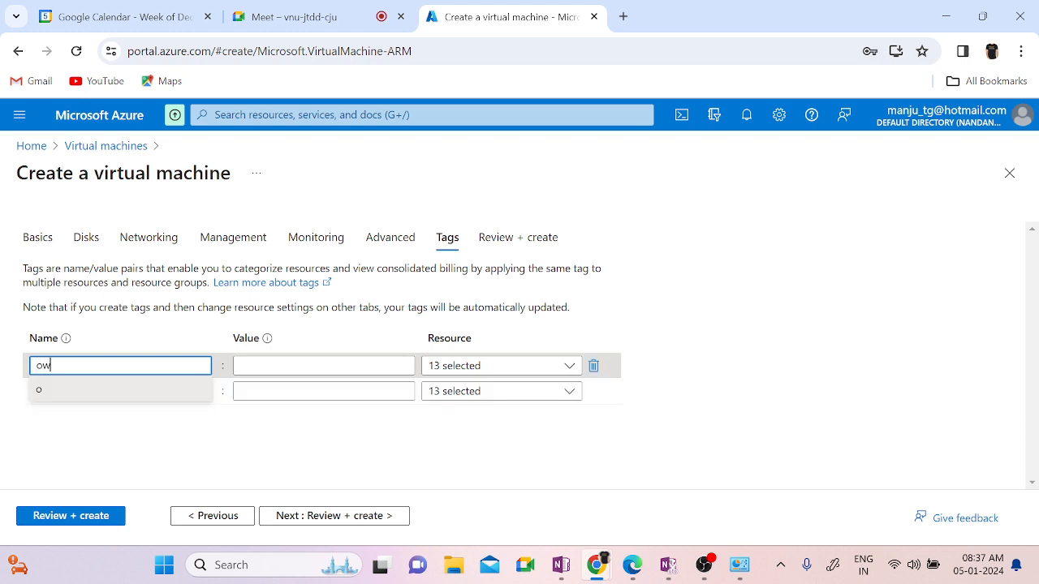
{"action": "type", "text": "ation Owner"}
{"action": "key", "text": "Tab"}
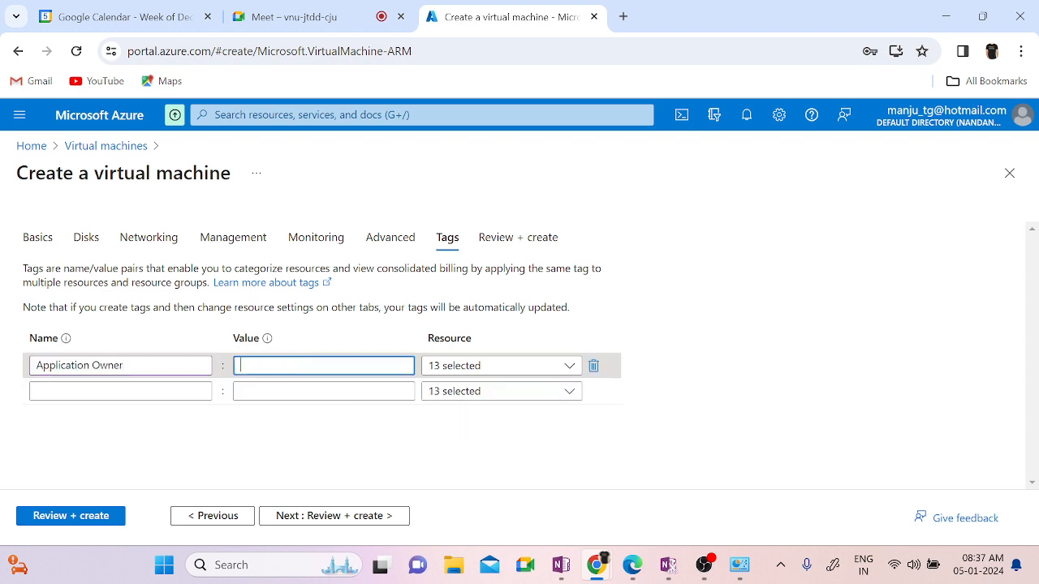
{"action": "type", "text": "an"}
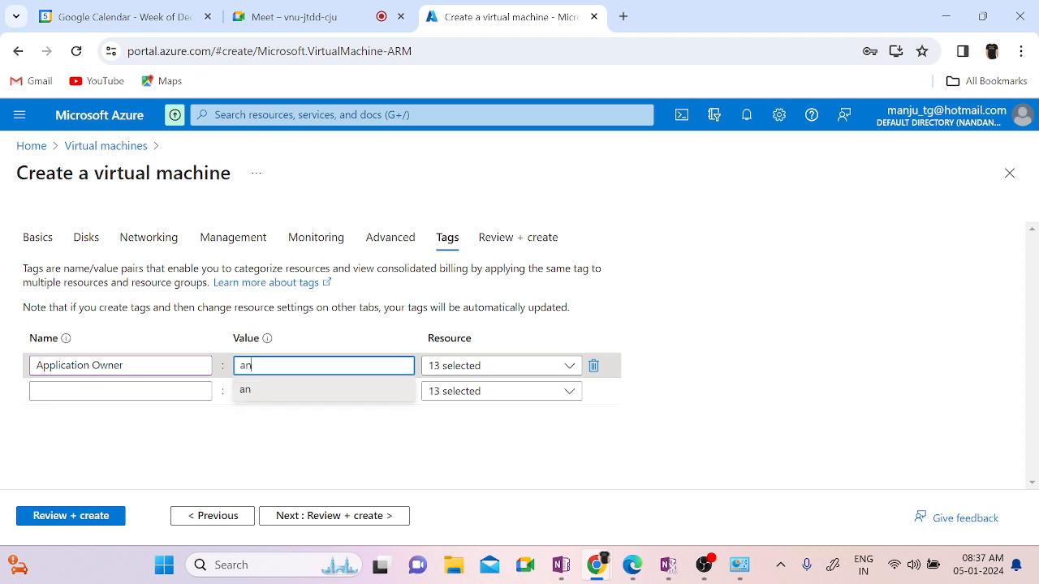
{"action": "key", "text": "BackSpace"}
{"action": "key", "text": "BackSpace"}
{"action": "type", "text": "Manju"}
{"action": "key", "text": "Tab"}
{"action": "left_click", "coordinate": [703, 459]}
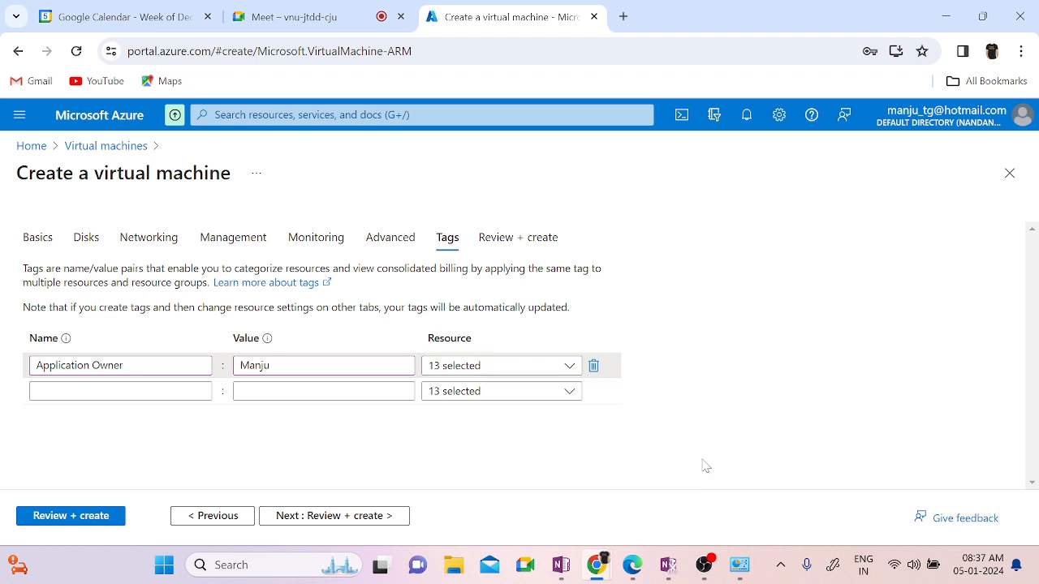
{"action": "left_click", "coordinate": [318, 524]}
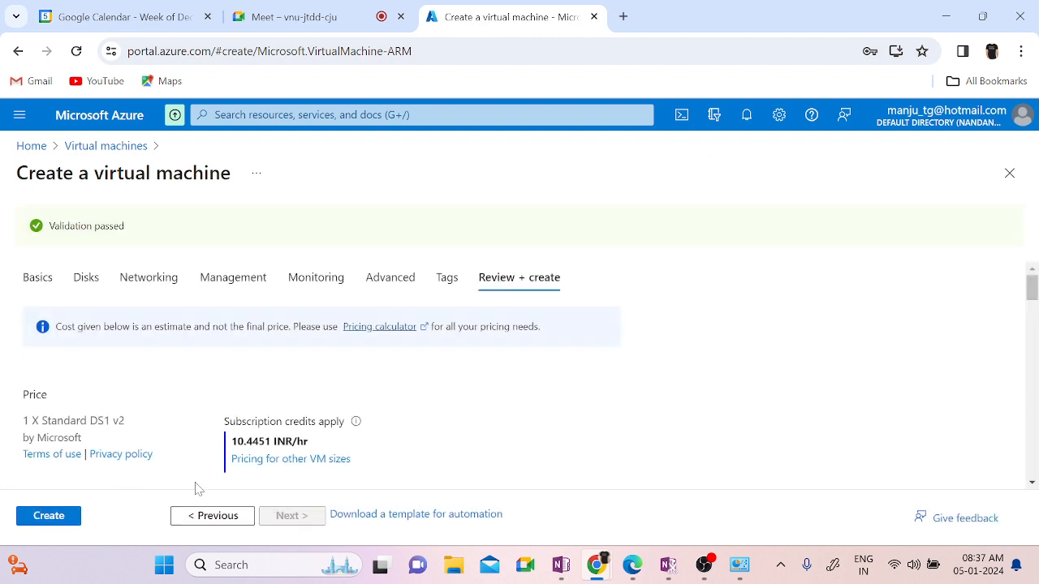
Step: Create VM02 and follow its Vnet02-RG deployment in notifications
{"action": "left_click", "coordinate": [35, 523]}
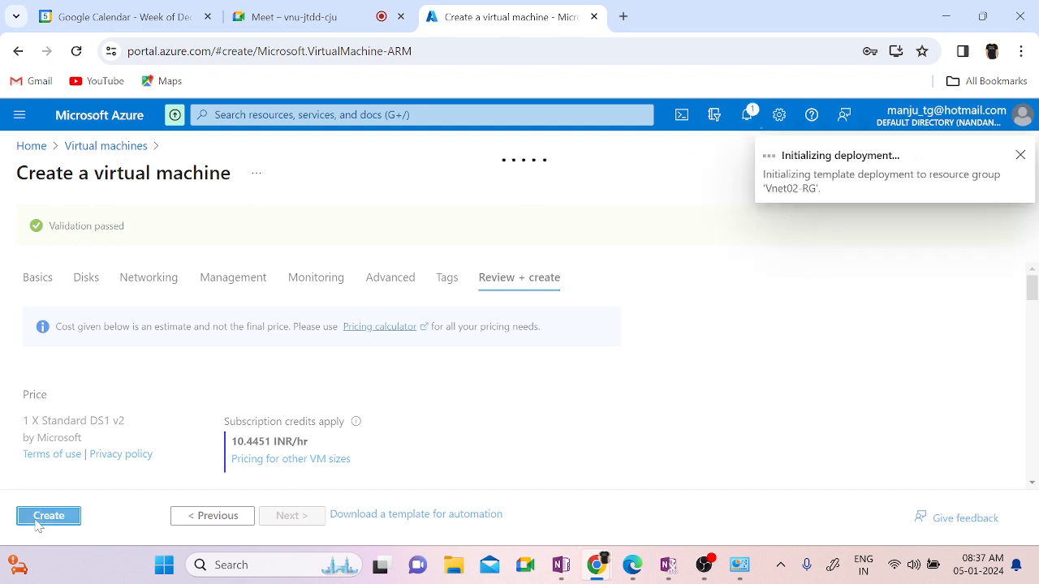
{"action": "left_click", "coordinate": [747, 119]}
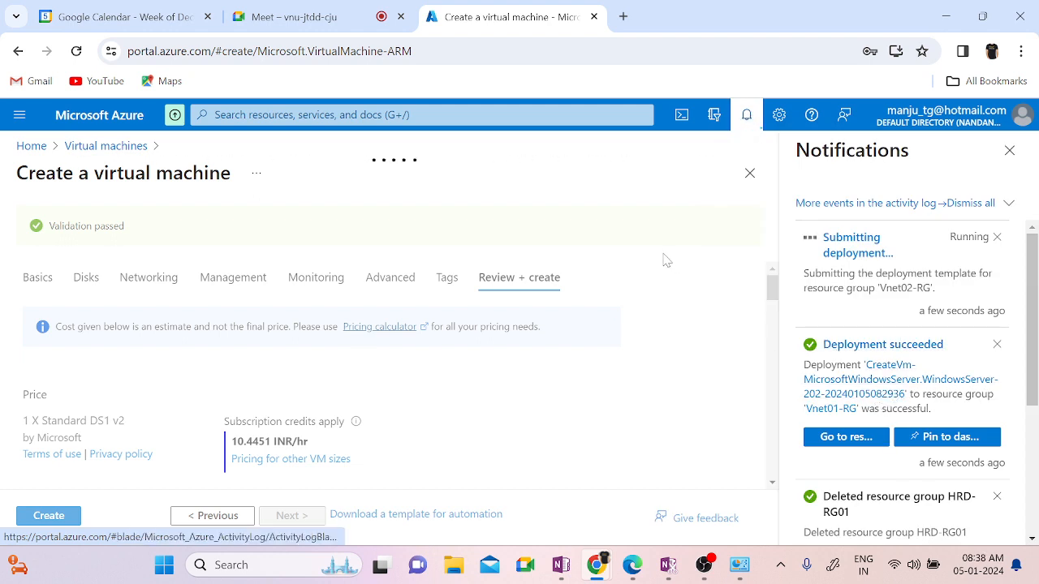
{"action": "left_click", "coordinate": [31, 146]}
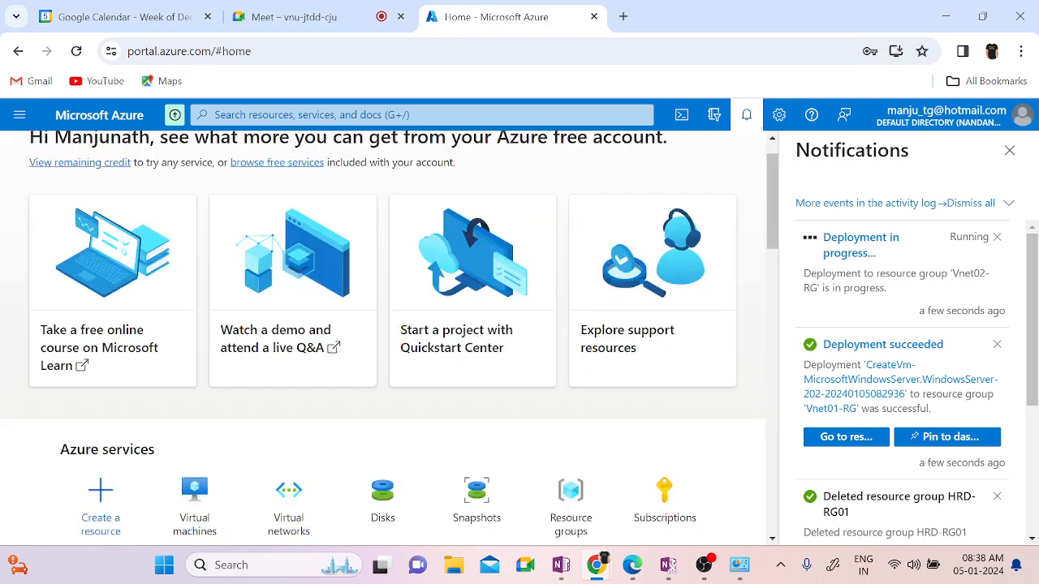
Step: Open VM01 from Virtual machines and review its Essentials: West Europe, Vnet01/default, public IP 168.63.5.189
{"action": "left_click", "coordinate": [195, 491]}
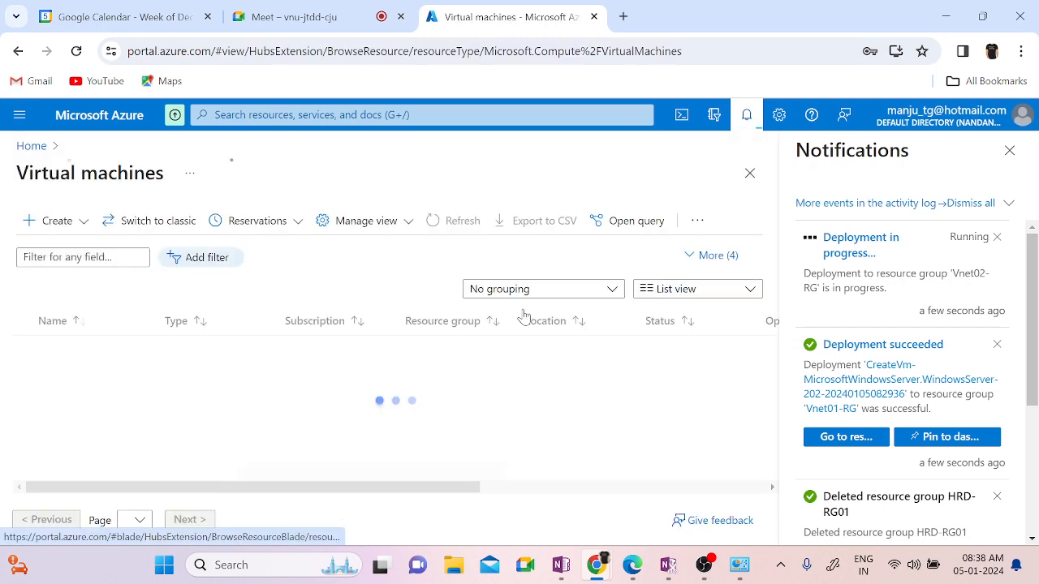
{"action": "left_click", "coordinate": [744, 122]}
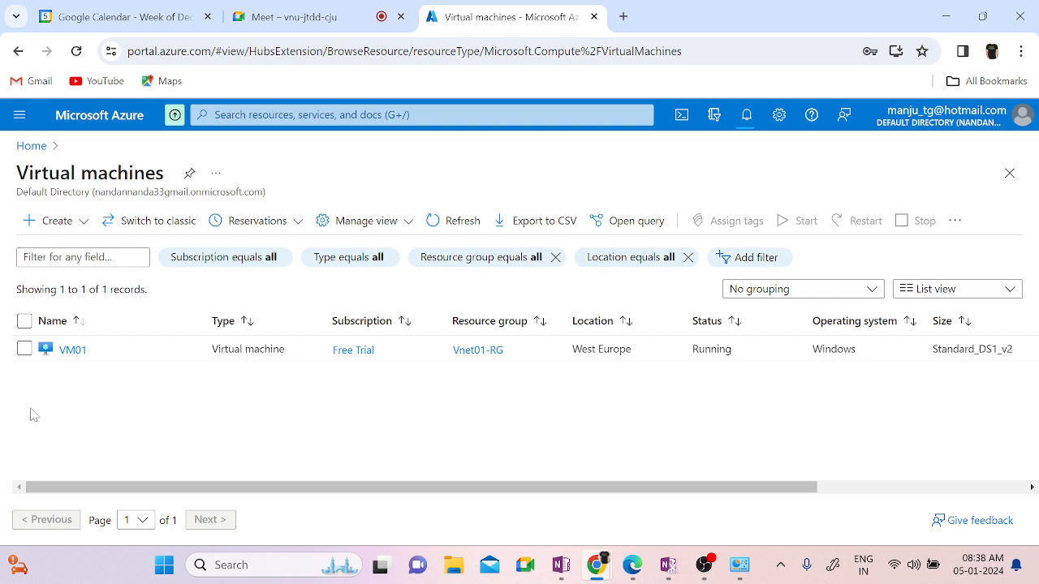
{"action": "left_click", "coordinate": [77, 355]}
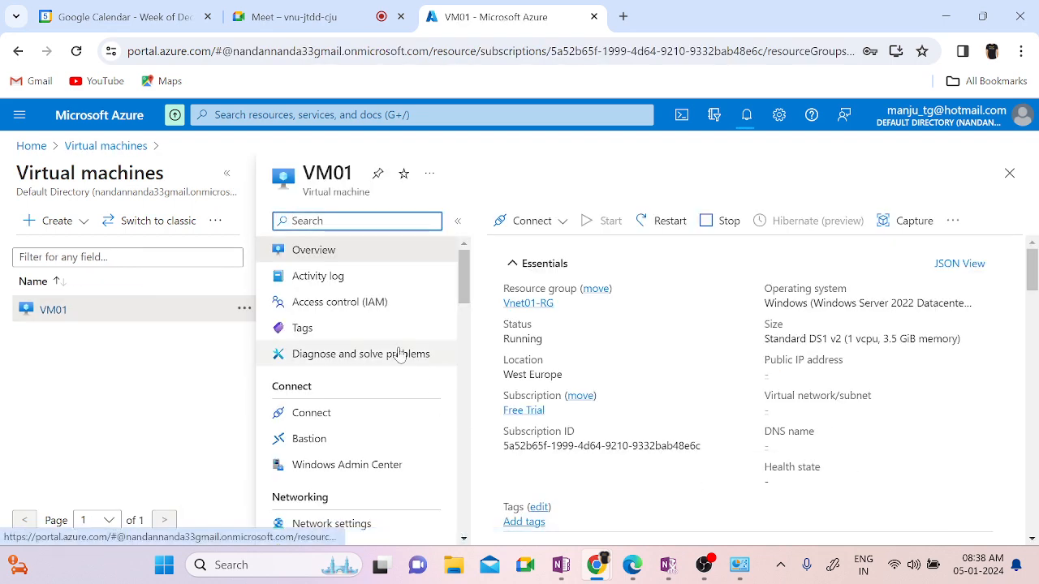
{"action": "left_click", "coordinate": [227, 173]}
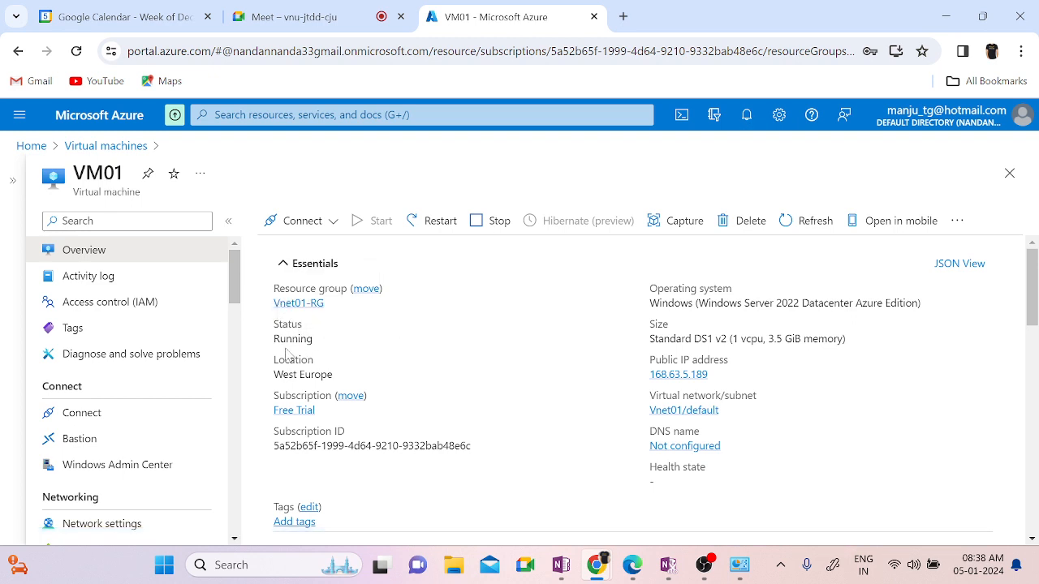
{"action": "double_click", "coordinate": [316, 374]}
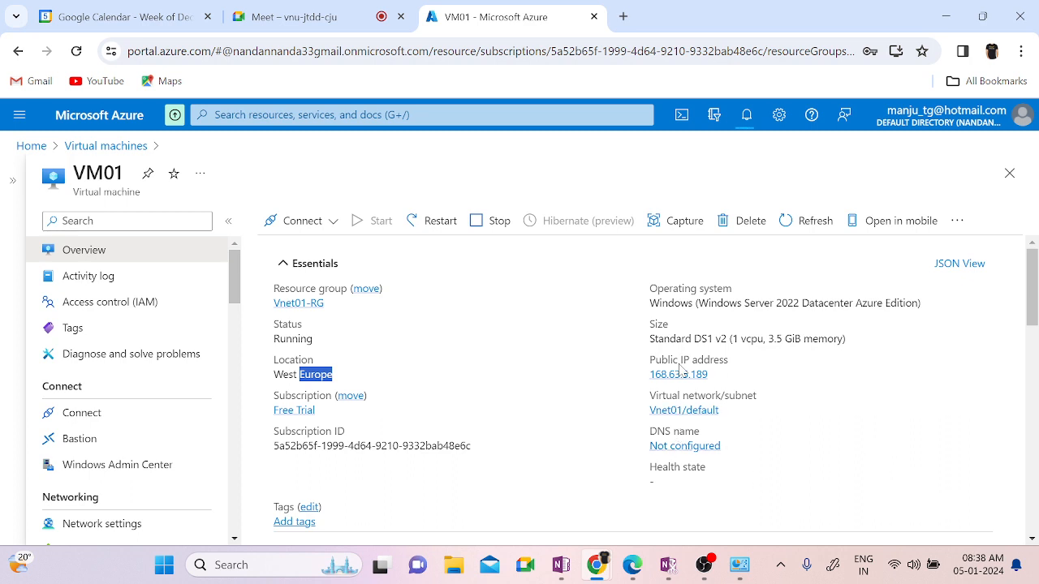
{"action": "scroll", "coordinate": [876, 472], "scroll_direction": "down", "scroll_amount": 2}
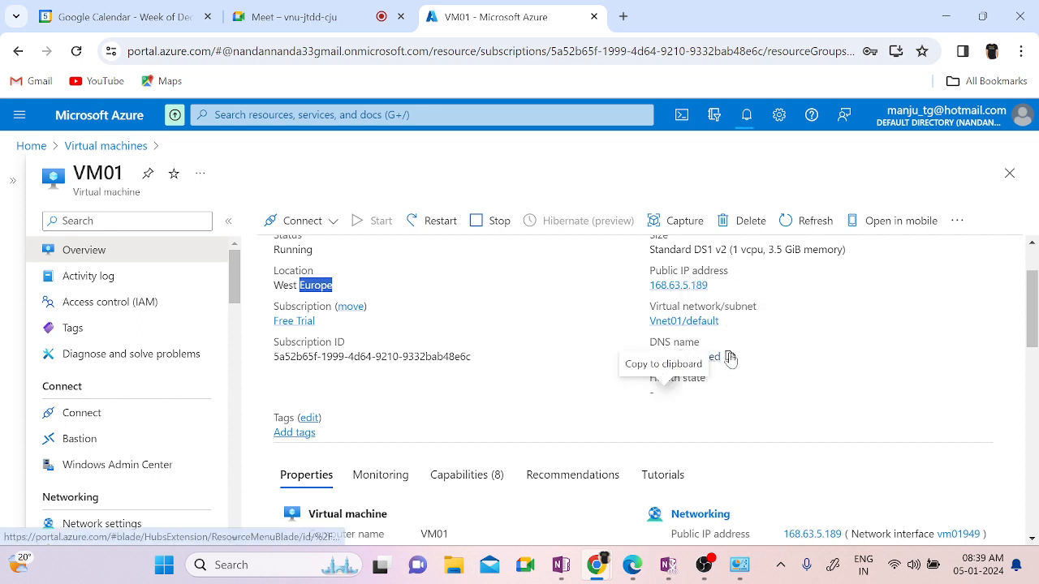
{"action": "left_click", "coordinate": [662, 323]}
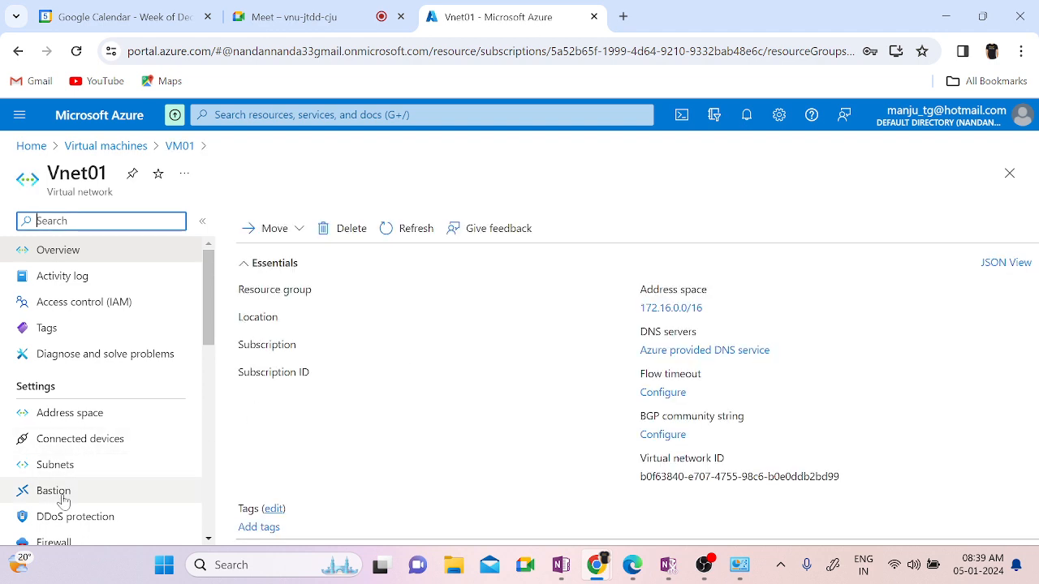
Step: Switch Vnet01's DNS servers to Custom with 8.8.8.8 and save
{"action": "scroll", "coordinate": [84, 352], "scroll_direction": "down", "scroll_amount": 2}
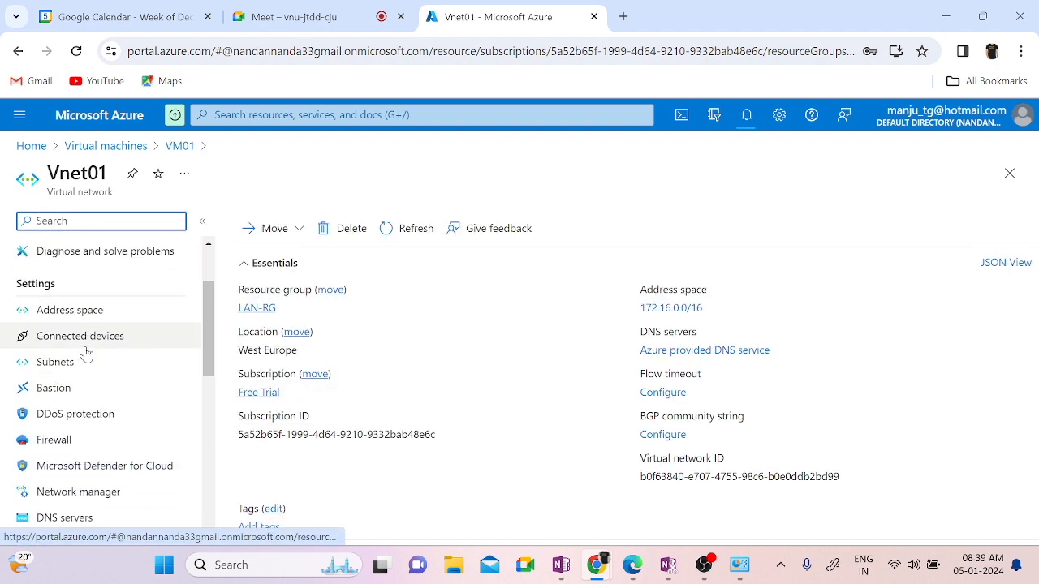
{"action": "scroll", "coordinate": [86, 355], "scroll_direction": "down", "scroll_amount": 1}
{"action": "left_click", "coordinate": [67, 428]}
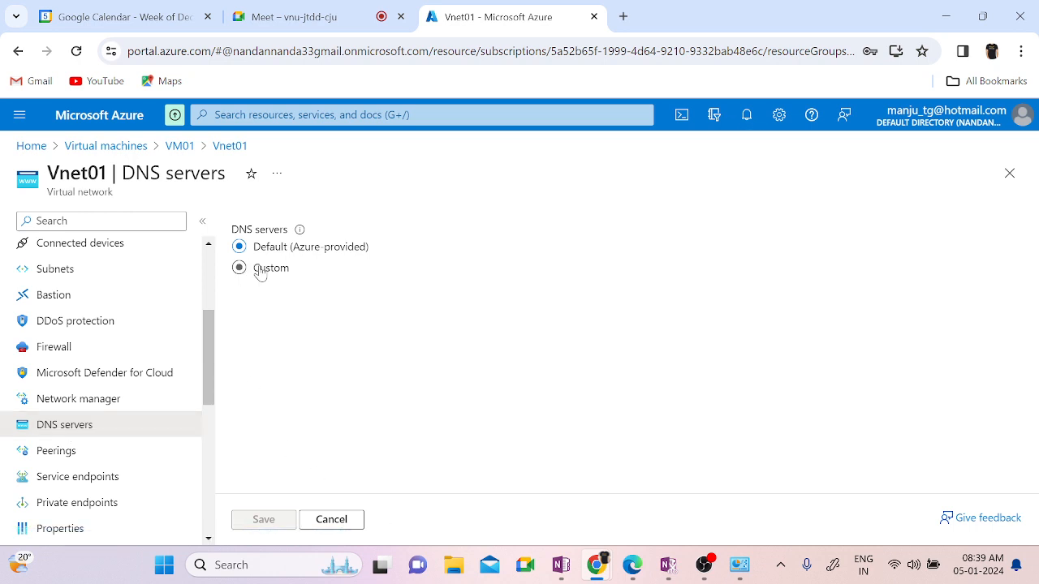
{"action": "left_click", "coordinate": [260, 272]}
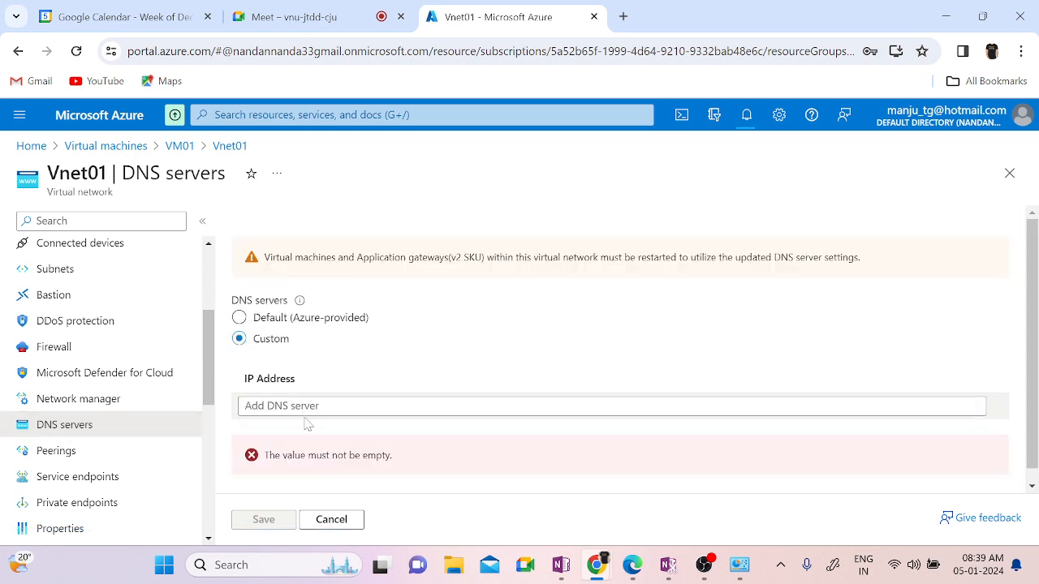
{"action": "type", "text": "8.8.8.8"}
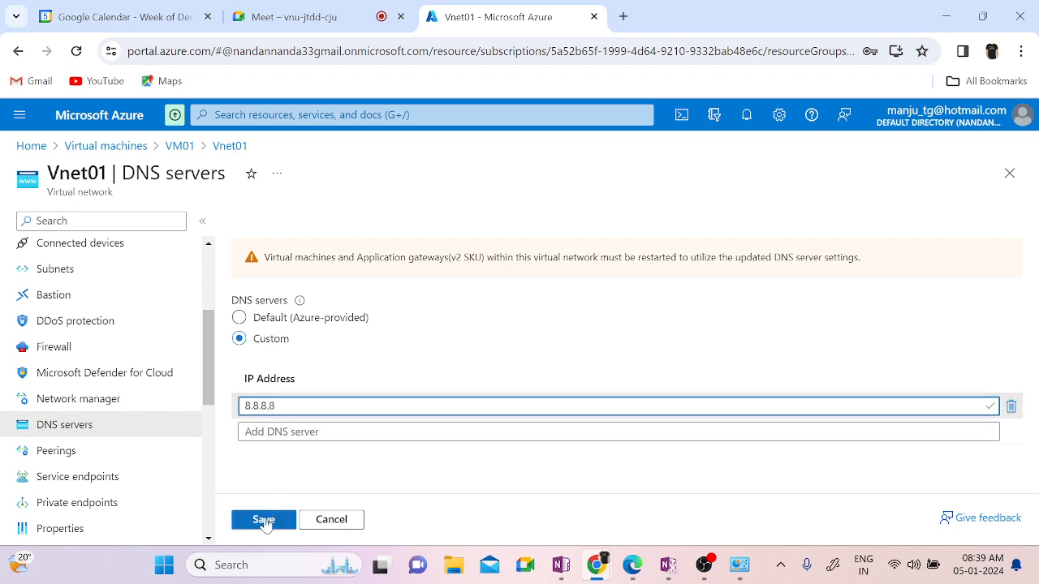
{"action": "left_click", "coordinate": [266, 520]}
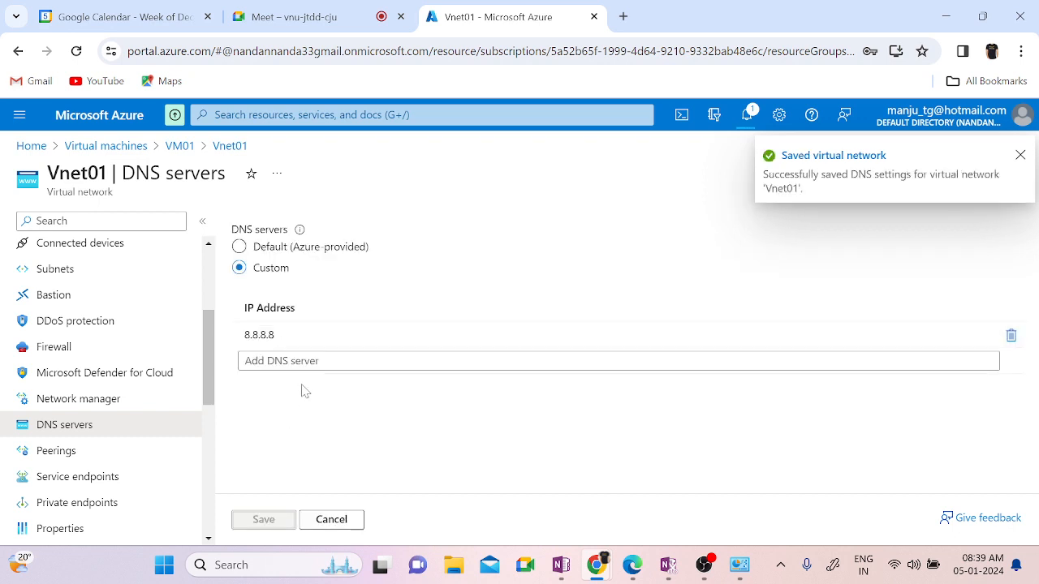
Step: Add 192.168.190.10 as a second DNS server, save, and stay on Vnet01 until it completes
{"action": "left_click", "coordinate": [307, 362]}
{"action": "type", "text": "192."}
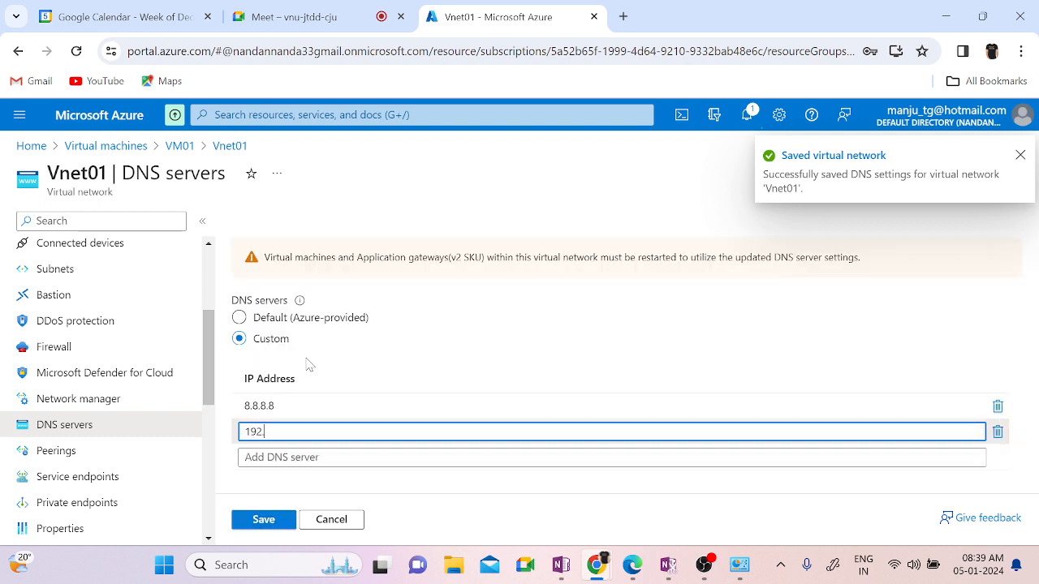
{"action": "type", "text": "168.190"}
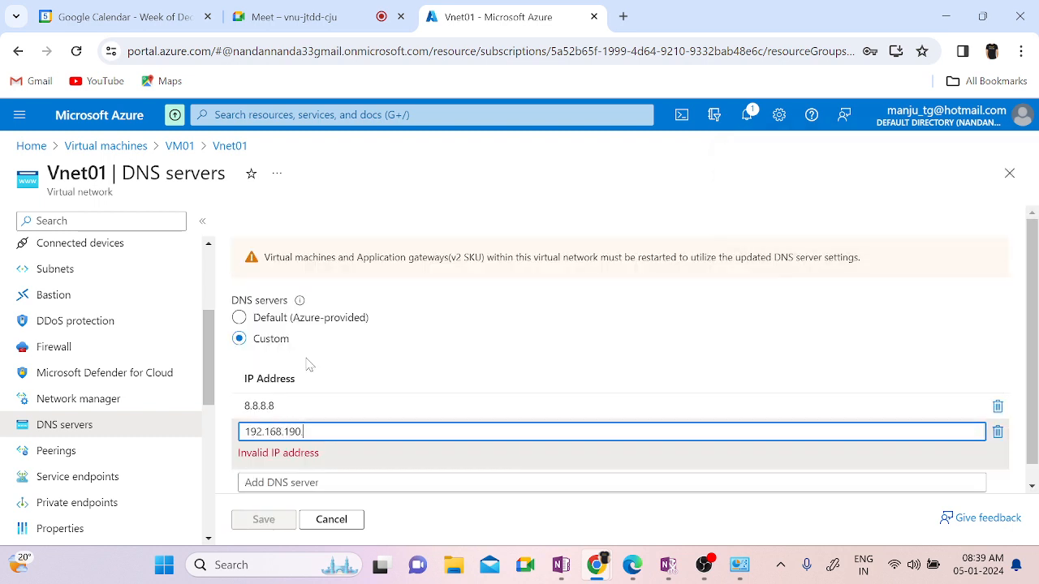
{"action": "type", "text": ".10"}
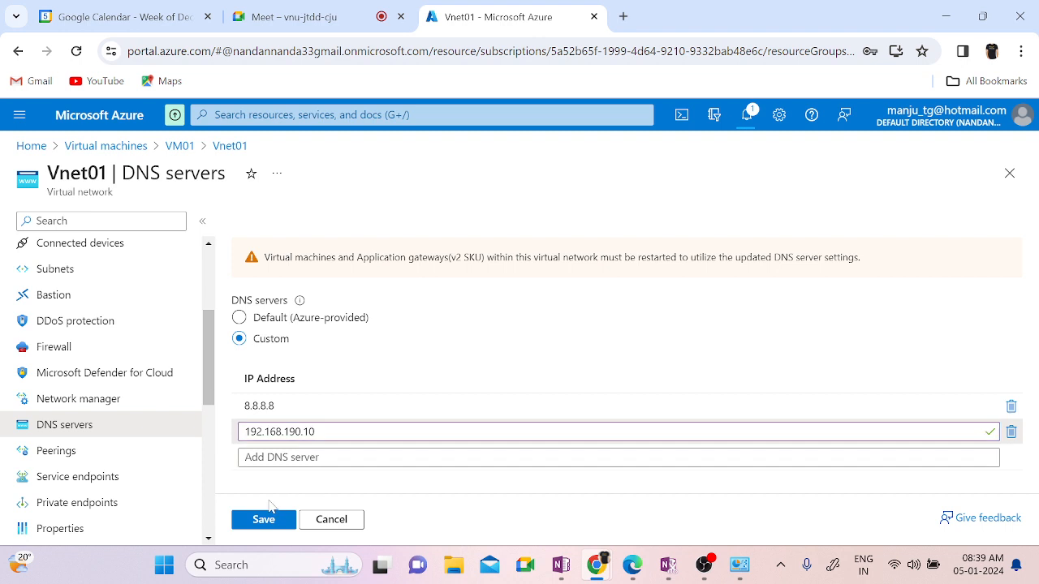
{"action": "left_click", "coordinate": [268, 520]}
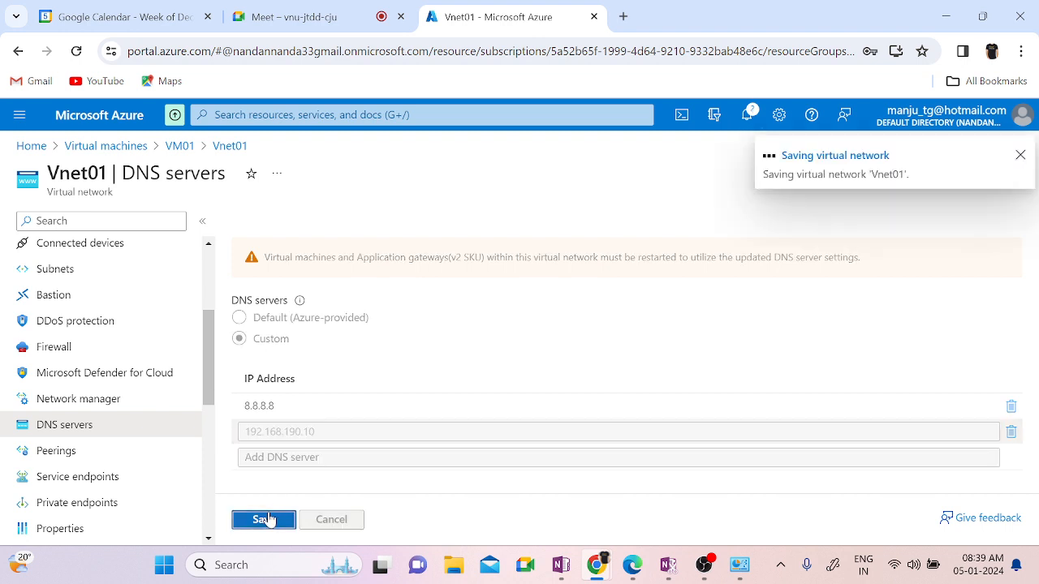
{"action": "left_click", "coordinate": [180, 149]}
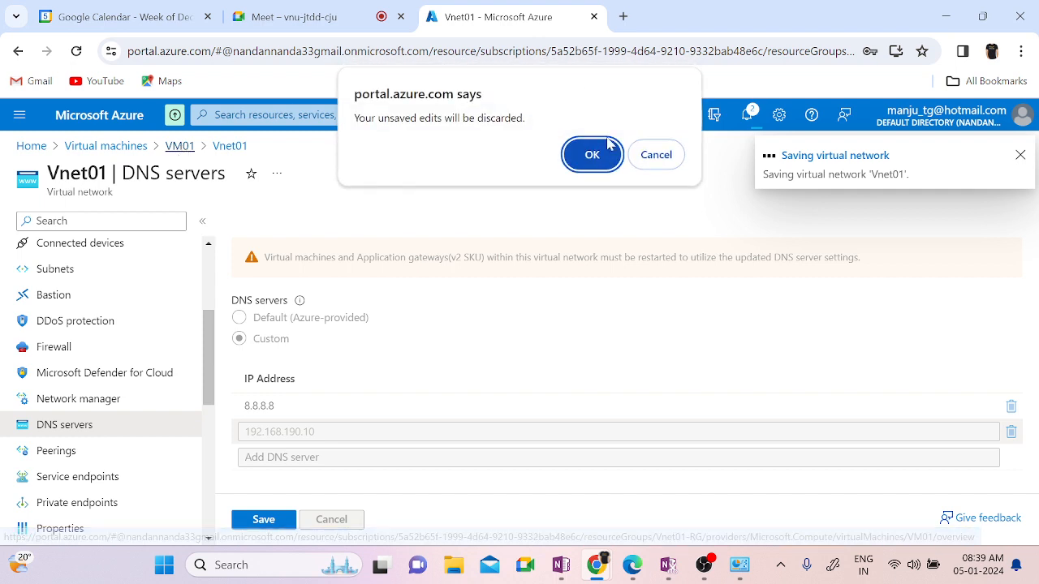
{"action": "left_click", "coordinate": [642, 158]}
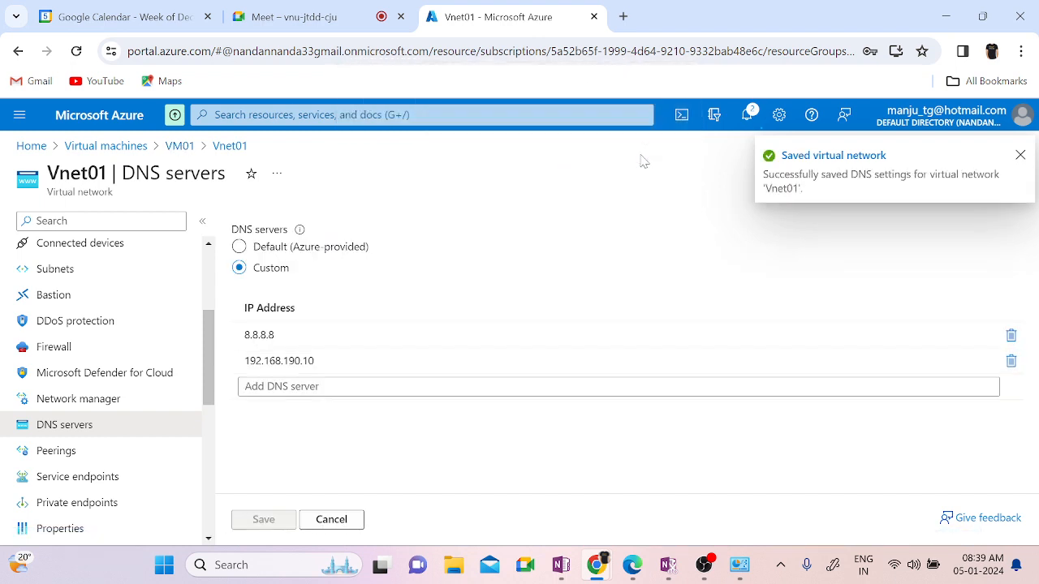
Step: Label VM01's public IP 'facebooknode1' (facebooknode1.westeurope.cloudapp.azure.com), save, and return to VM01
{"action": "left_click", "coordinate": [177, 148]}
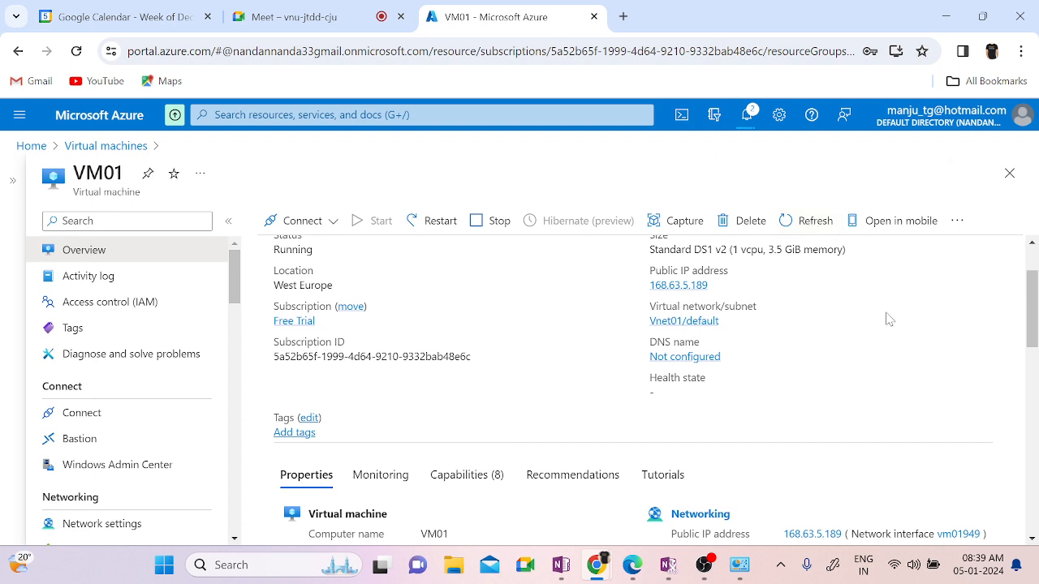
{"action": "left_click", "coordinate": [687, 357]}
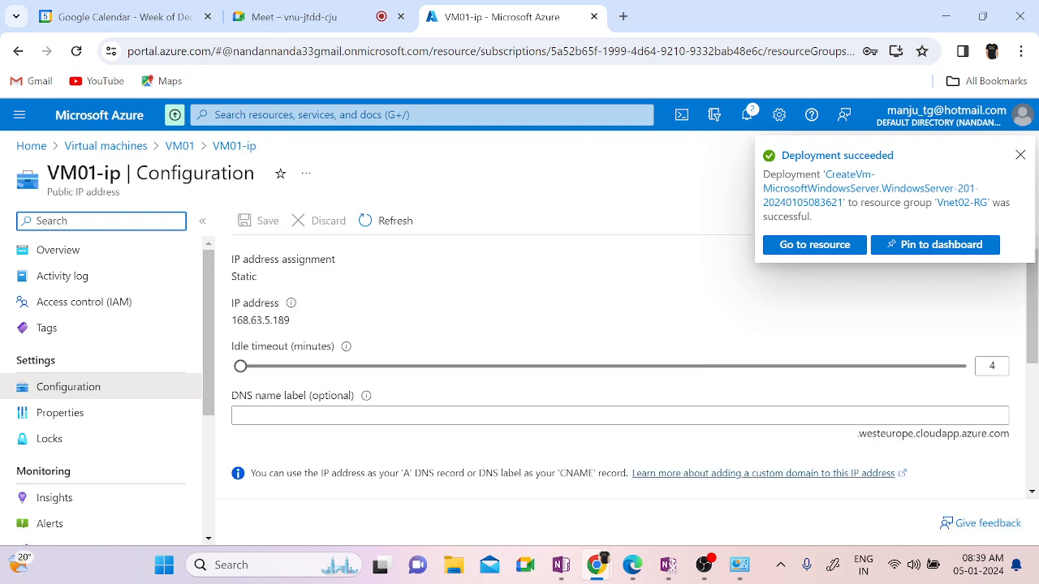
{"action": "left_click", "coordinate": [333, 415]}
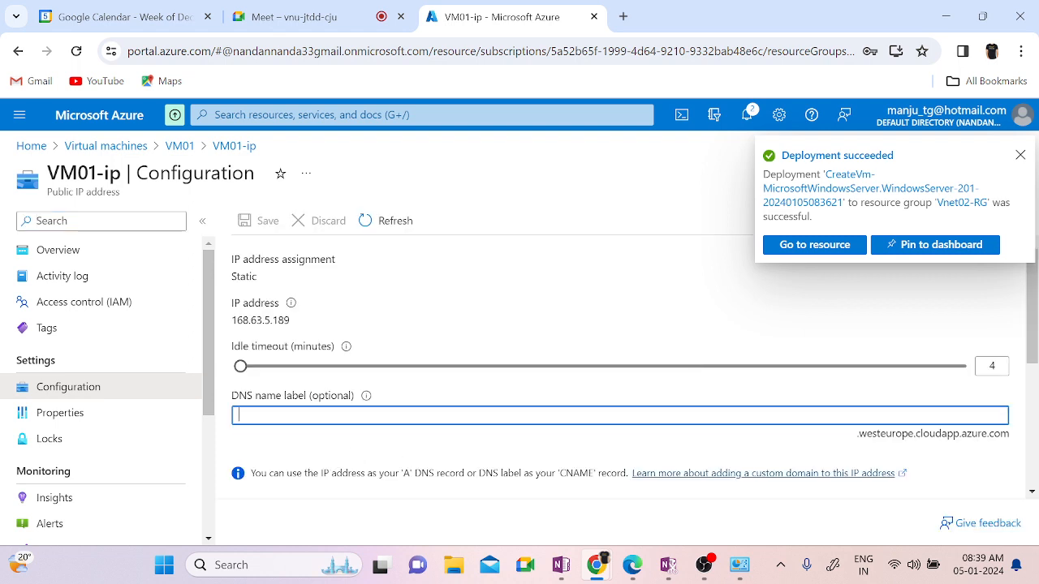
{"action": "type", "text": "my fr"}
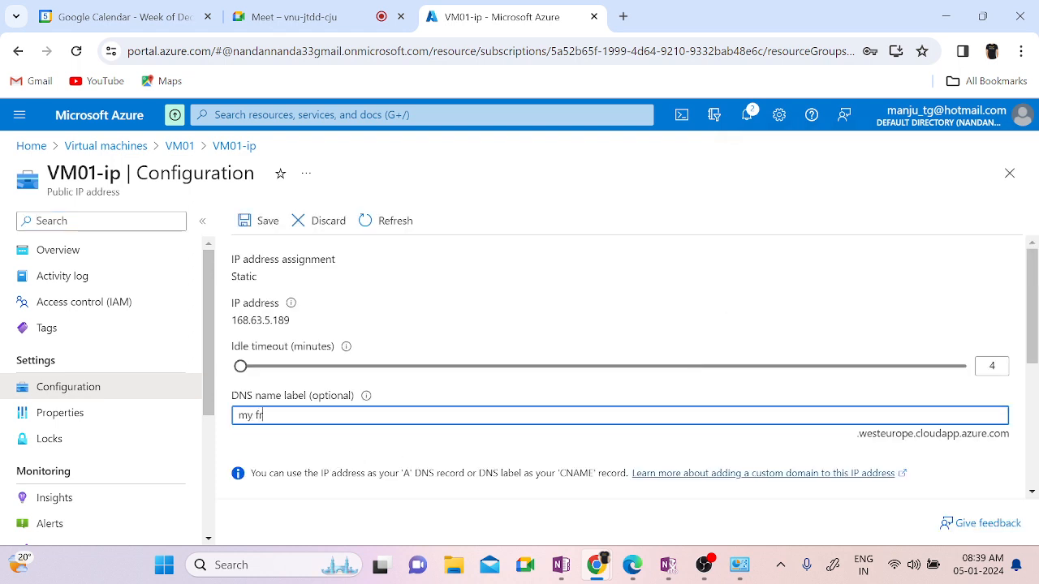
{"action": "type", "text": "st"}
{"action": "key", "text": "BackSpace"}
{"action": "key", "text": "BackSpace"}
{"action": "key", "text": "BackSpace"}
{"action": "key", "text": "BackSpace"}
{"action": "key", "text": "BackSpace"}
{"action": "key", "text": "BackSpace"}
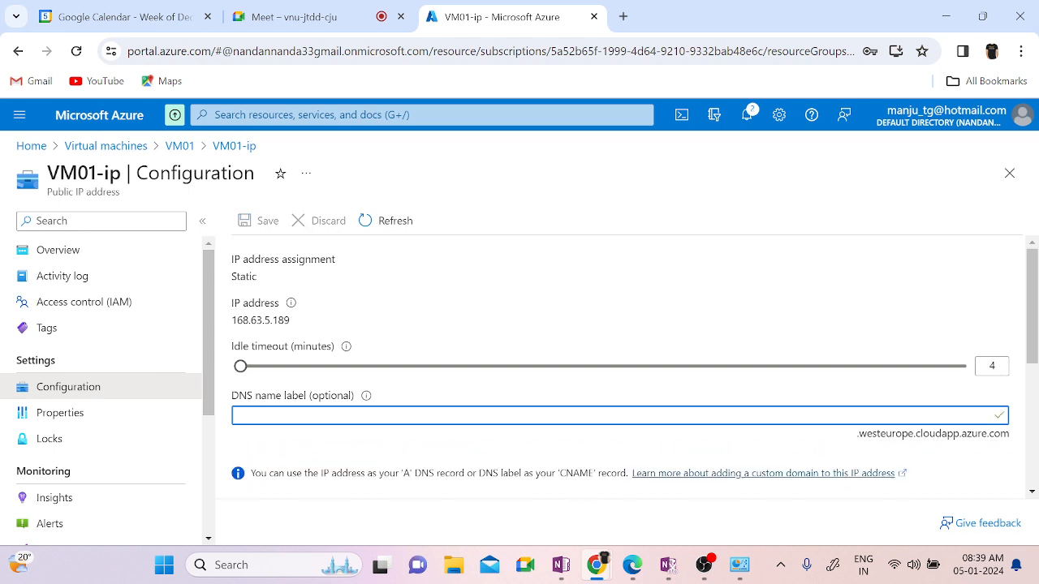
{"action": "type", "text": "facebooknode1"}
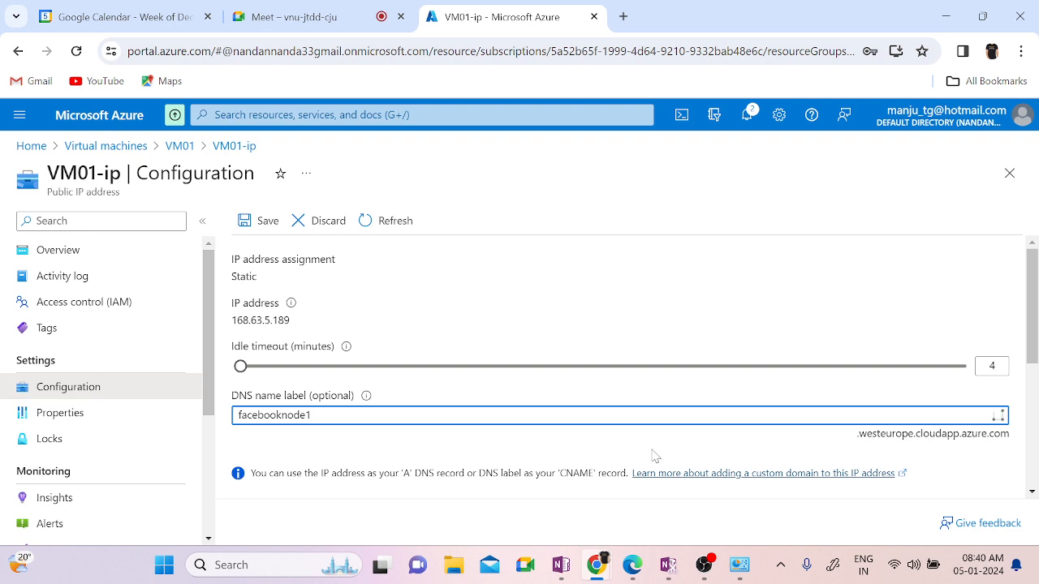
{"action": "left_click", "coordinate": [258, 231]}
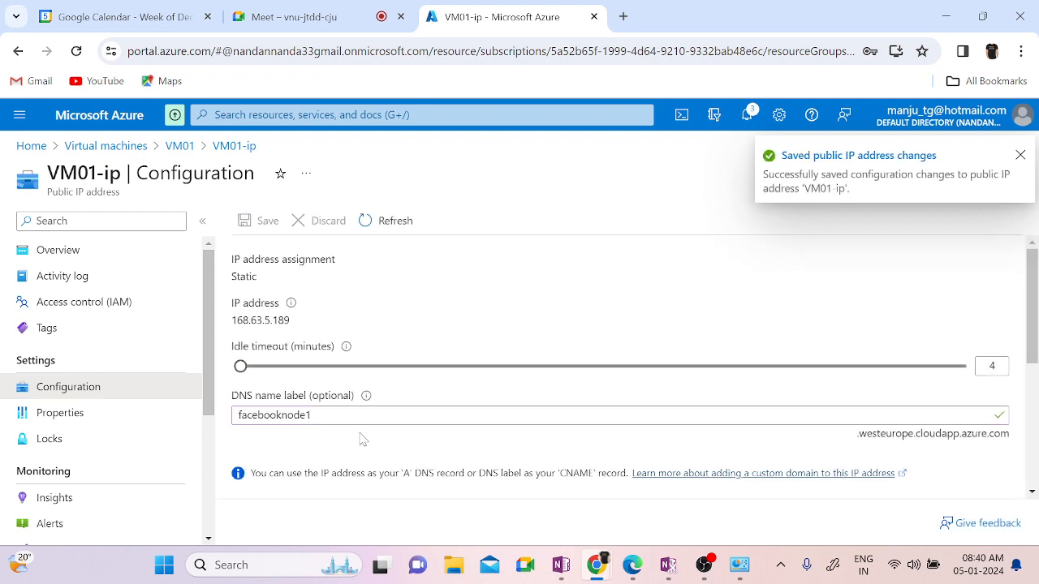
{"action": "left_click", "coordinate": [180, 147]}
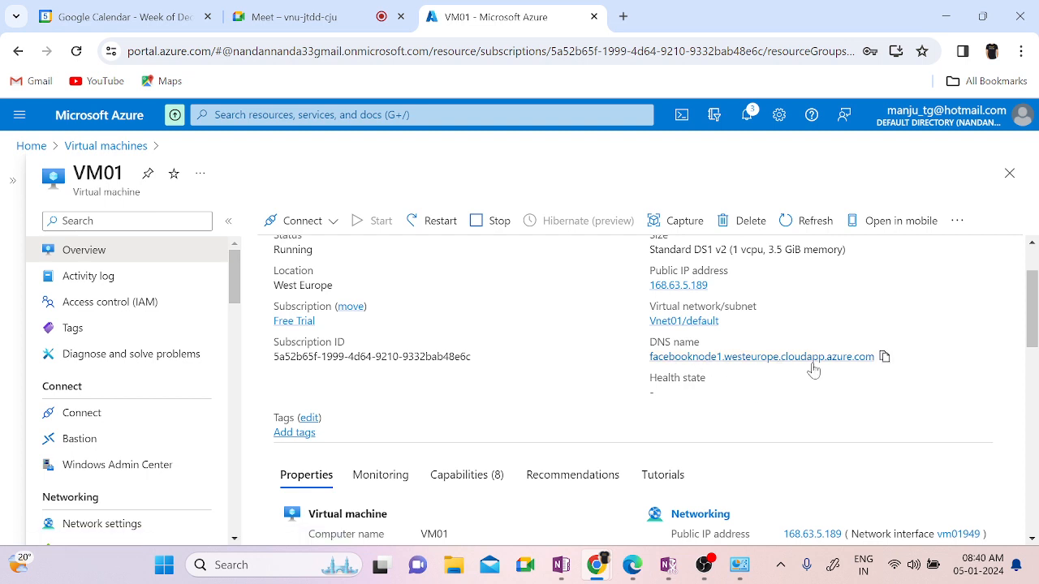
{"action": "left_click", "coordinate": [885, 357]}
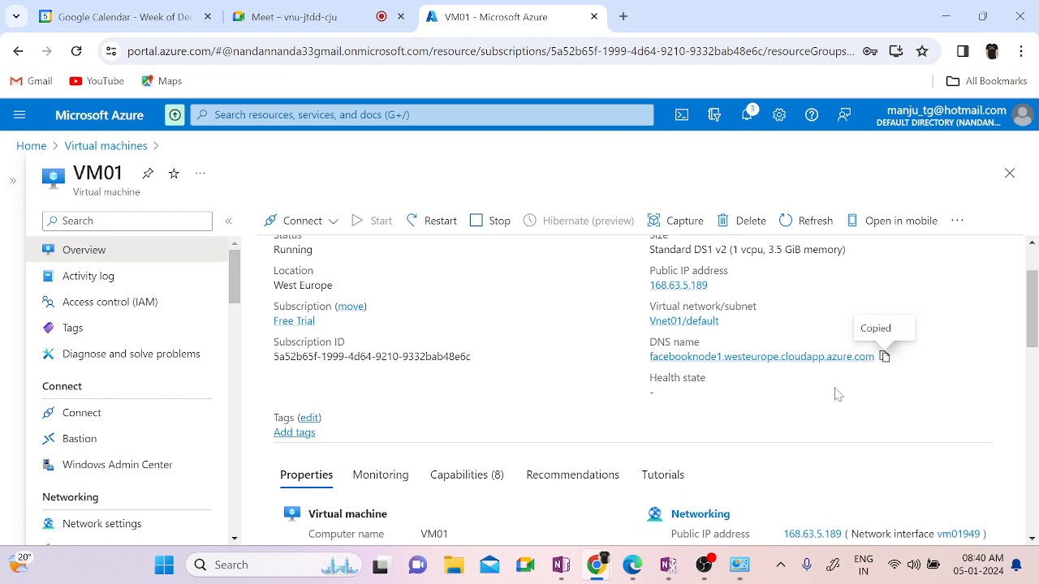
{"action": "key", "text": "super+r"}
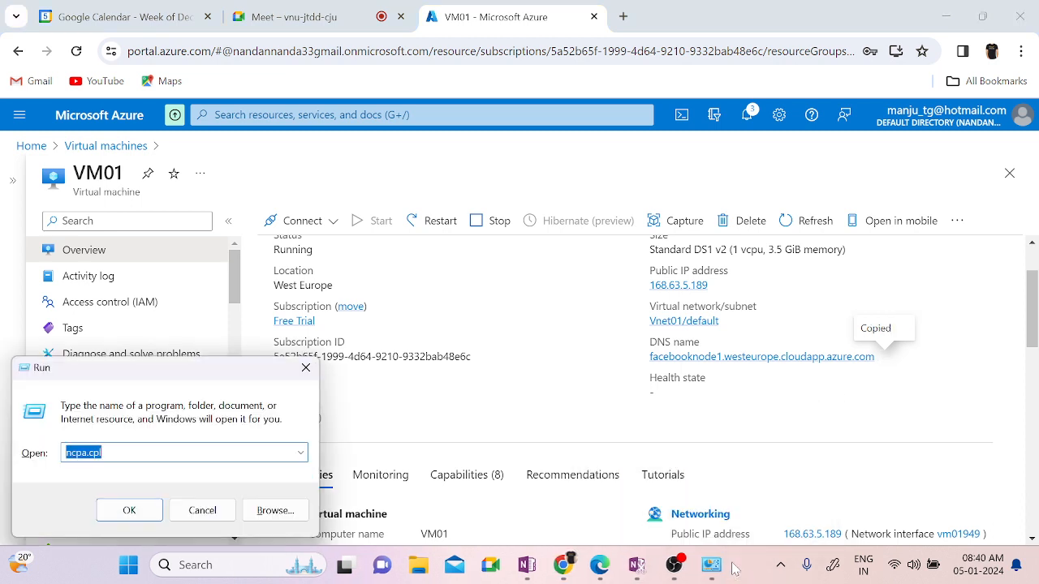
{"action": "type", "text": "mstsc"}
{"action": "key", "text": "Return"}
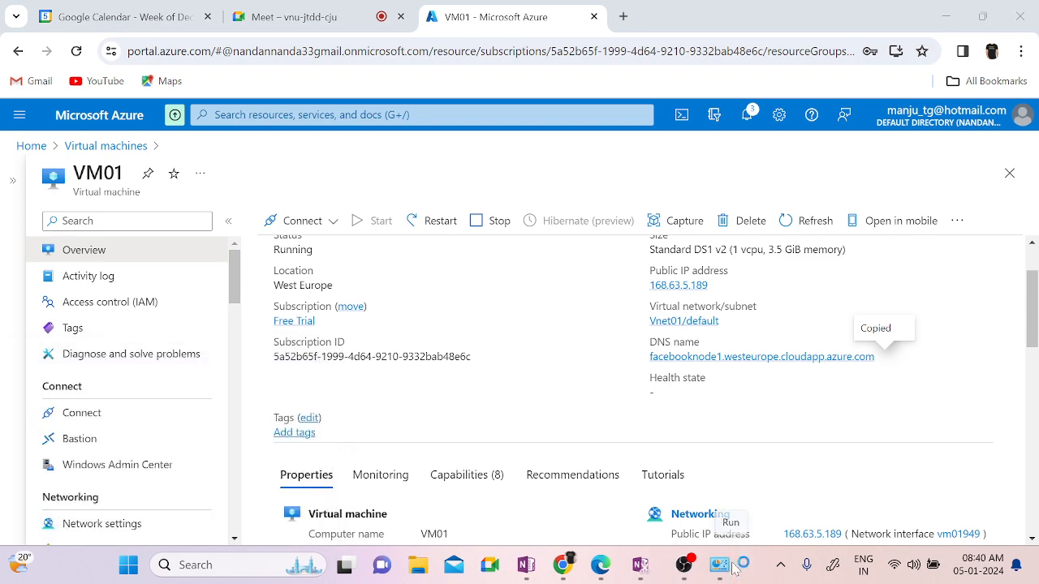
{"action": "key", "text": "ctrl+v"}
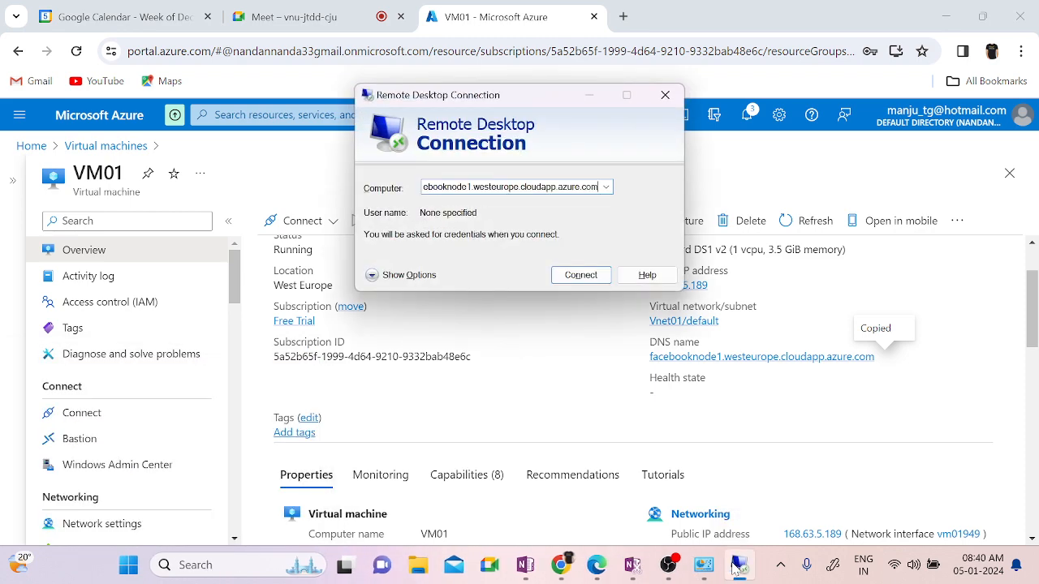
{"action": "key", "text": "Return"}
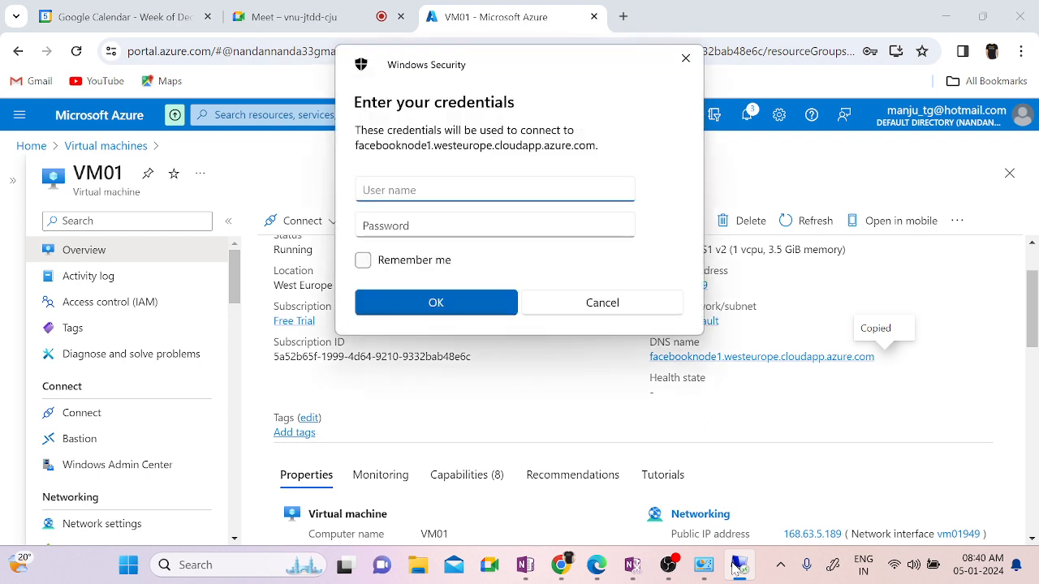
{"action": "mouse_move", "coordinate": [733, 568]}
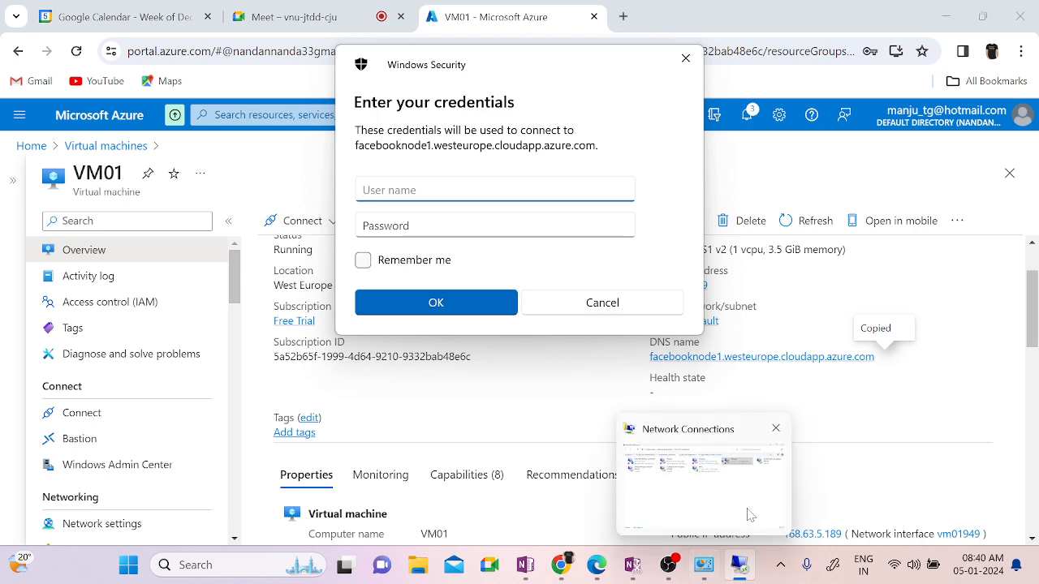
{"action": "left_click", "coordinate": [624, 312]}
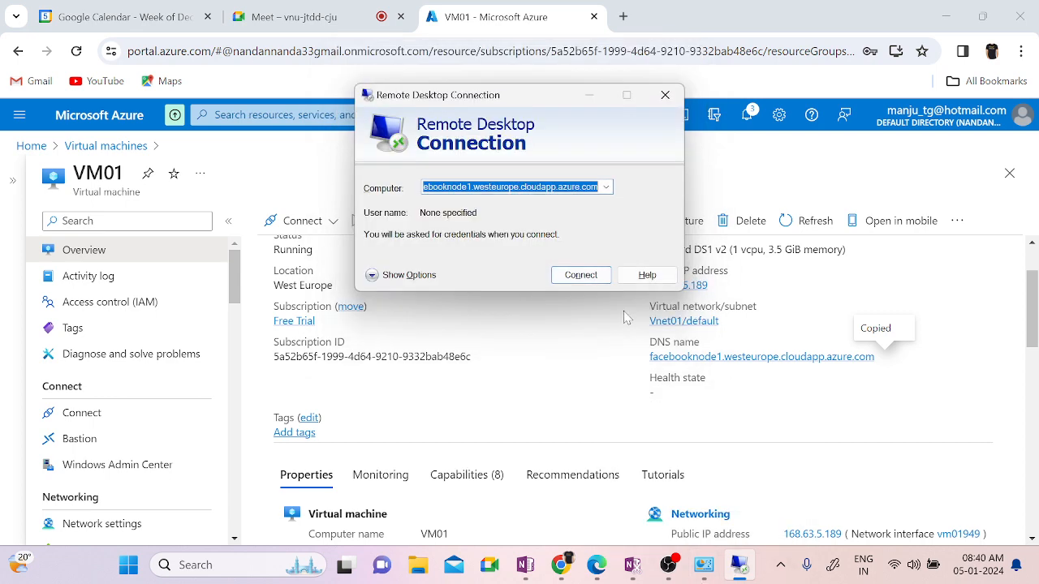
{"action": "left_click", "coordinate": [665, 95]}
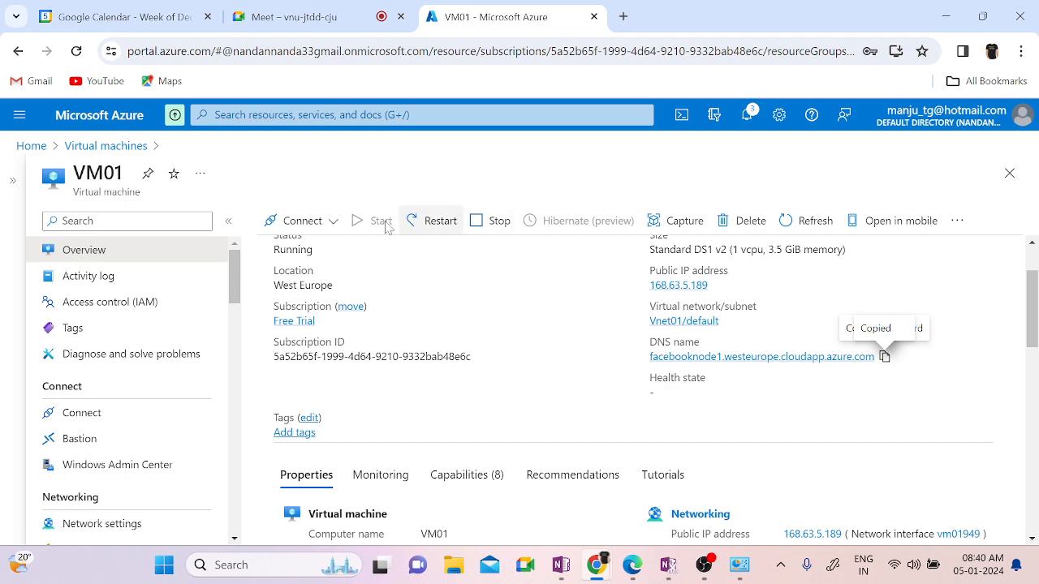
Step: Download VM01's RDP connection file from its Connect page
{"action": "left_click", "coordinate": [295, 232]}
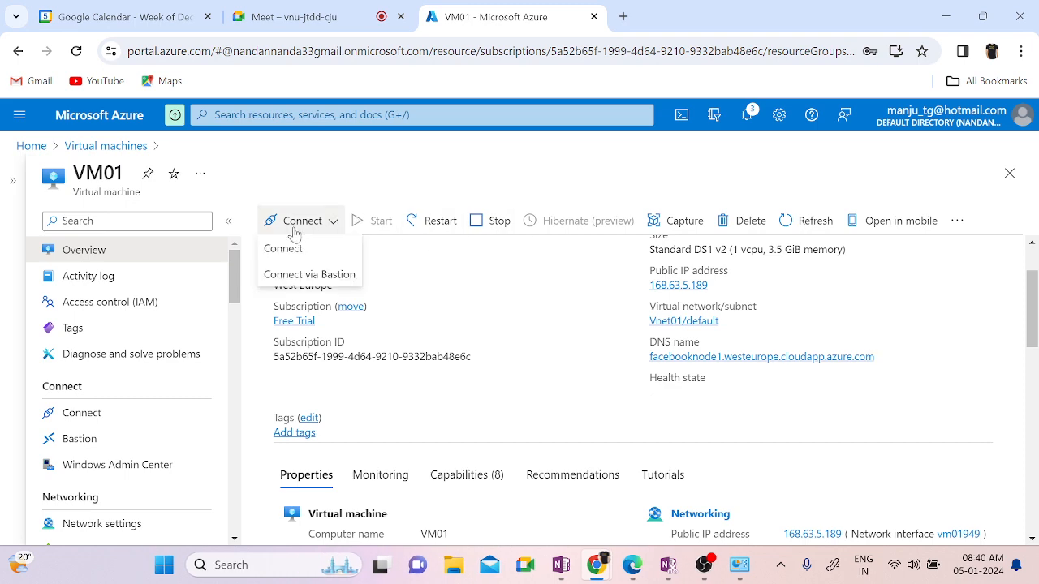
{"action": "left_click", "coordinate": [282, 248]}
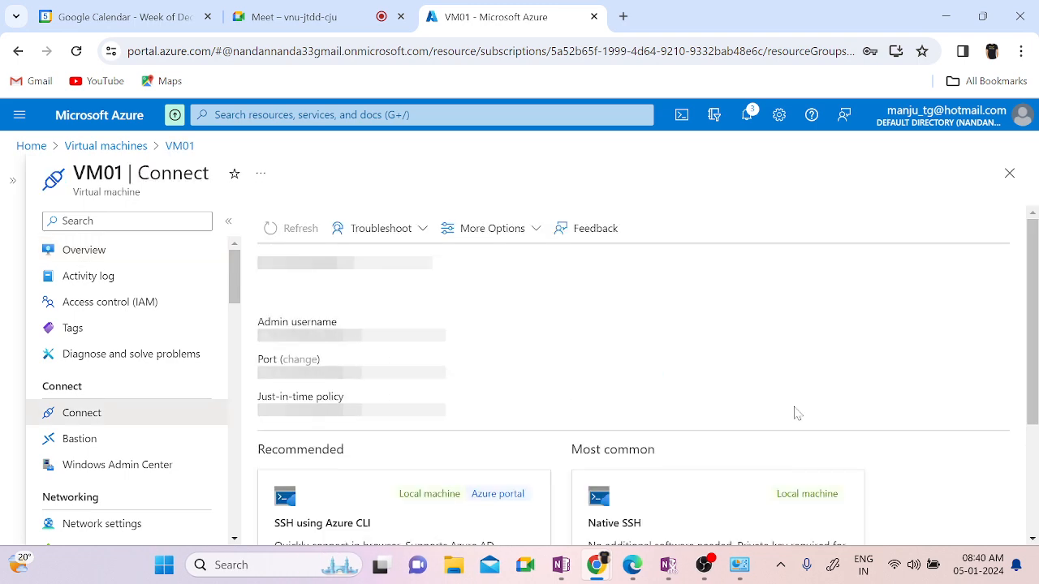
{"action": "scroll", "coordinate": [795, 414], "scroll_direction": "down", "scroll_amount": 2}
{"action": "left_click", "coordinate": [427, 480]}
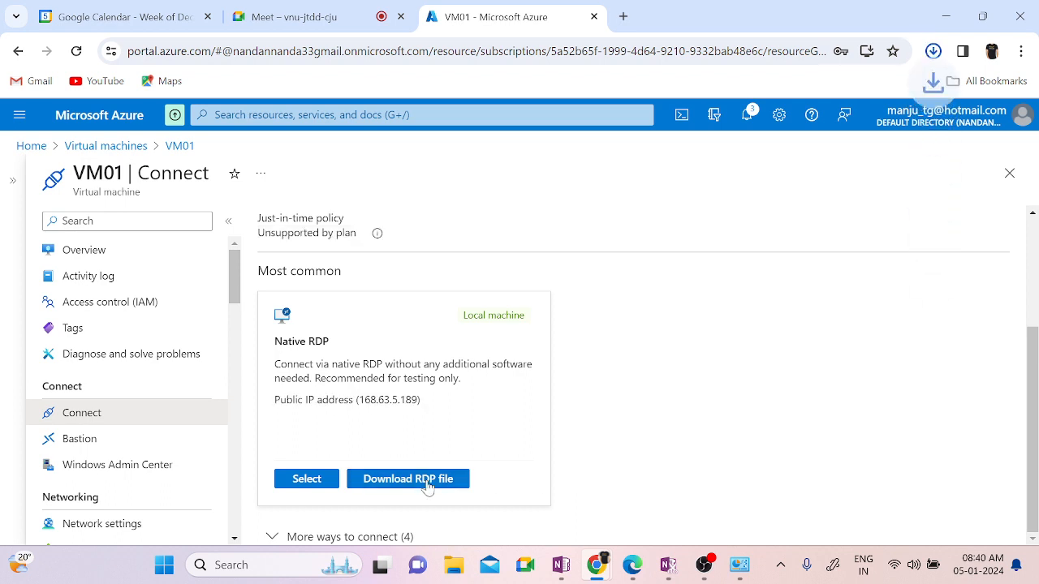
Step: Sign in to VM01 over RDP with the administrator password, accept the certificate, and return to Virtual machines
{"action": "left_click", "coordinate": [753, 95]}
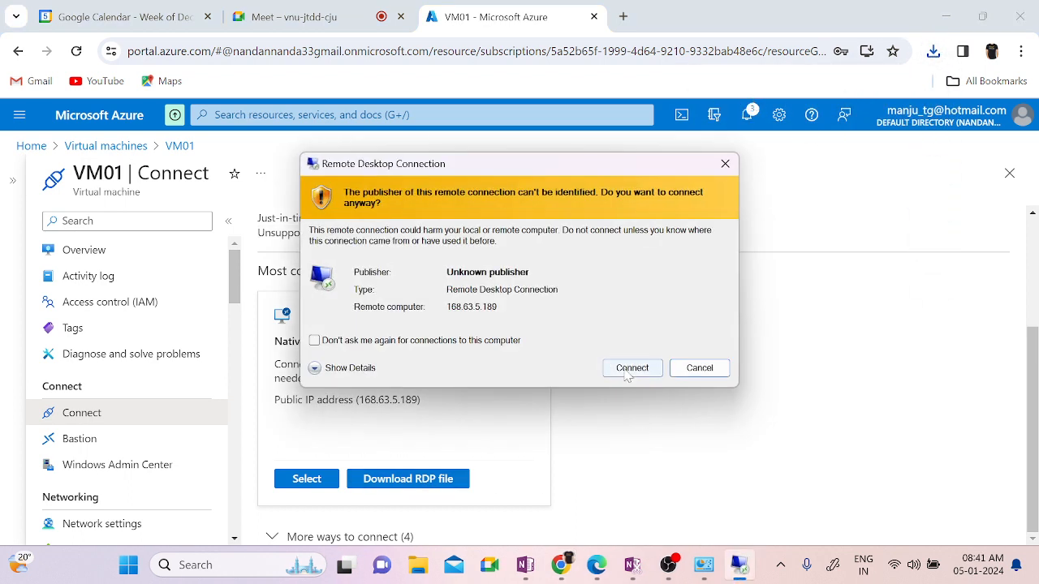
{"action": "left_click", "coordinate": [632, 368]}
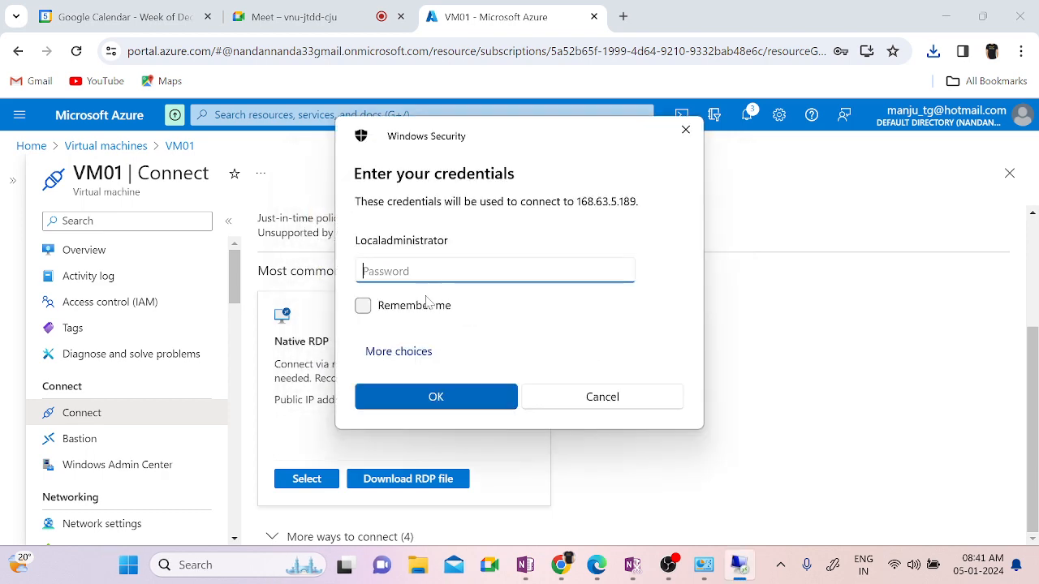
{"action": "type", "text": "*************"}
{"action": "key", "text": "Return"}
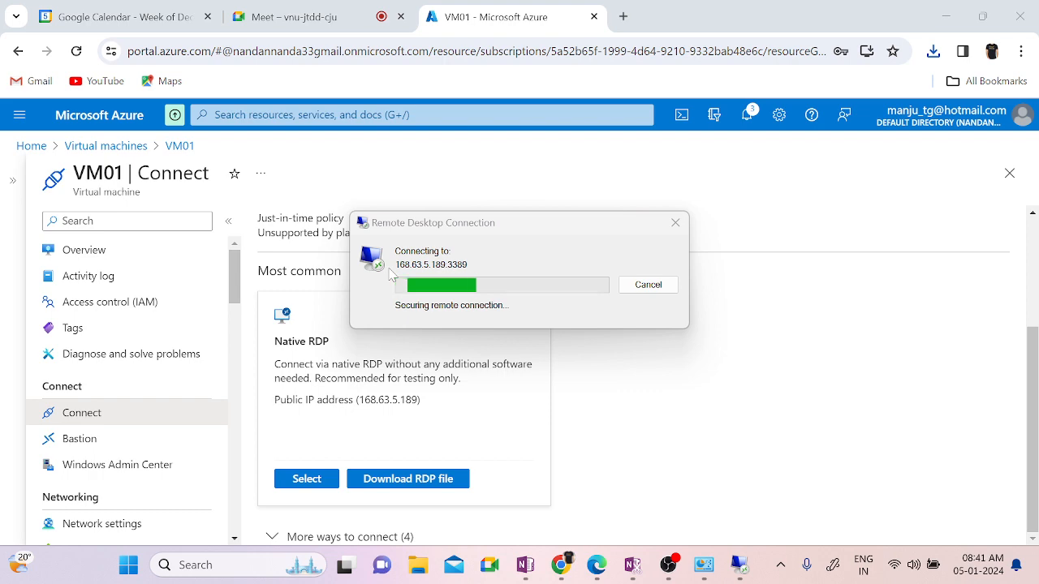
{"action": "left_click", "coordinate": [571, 415]}
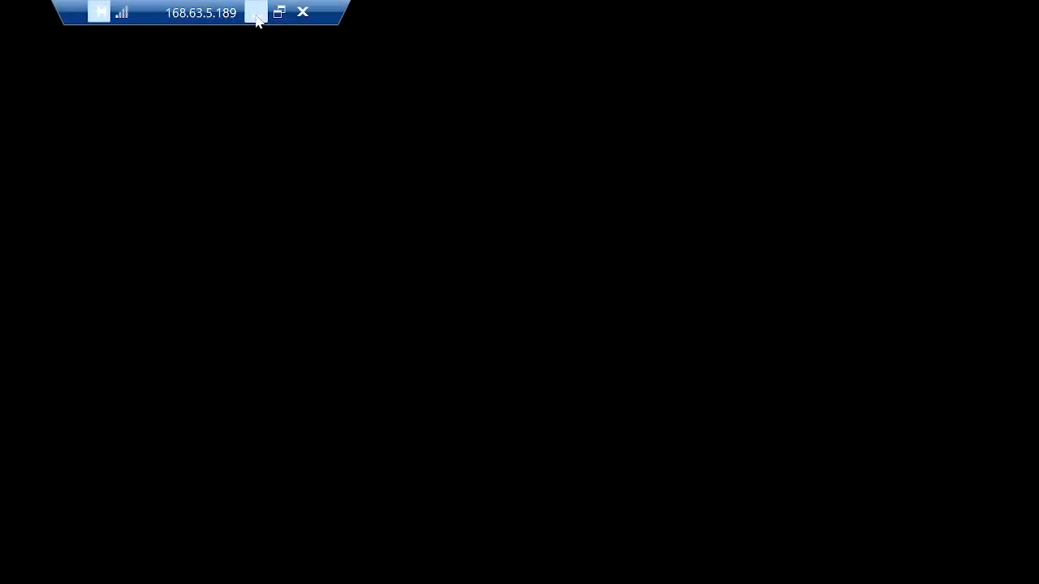
{"action": "left_click", "coordinate": [255, 14]}
{"action": "left_click", "coordinate": [114, 147]}
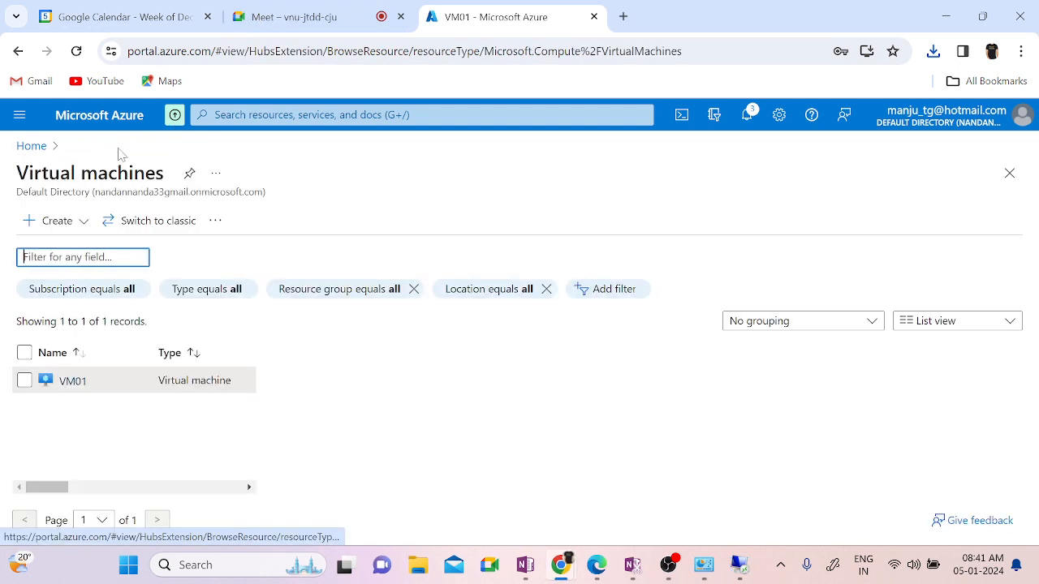
Step: Refresh the VM list, open VM02 and download its RDP connection file
{"action": "left_click", "coordinate": [457, 227]}
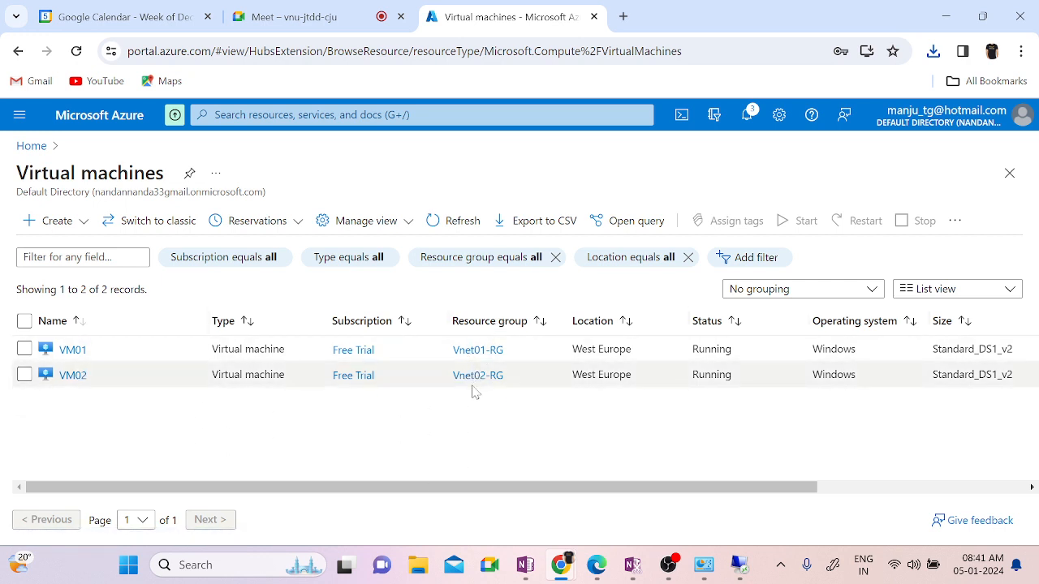
{"action": "left_click", "coordinate": [73, 376]}
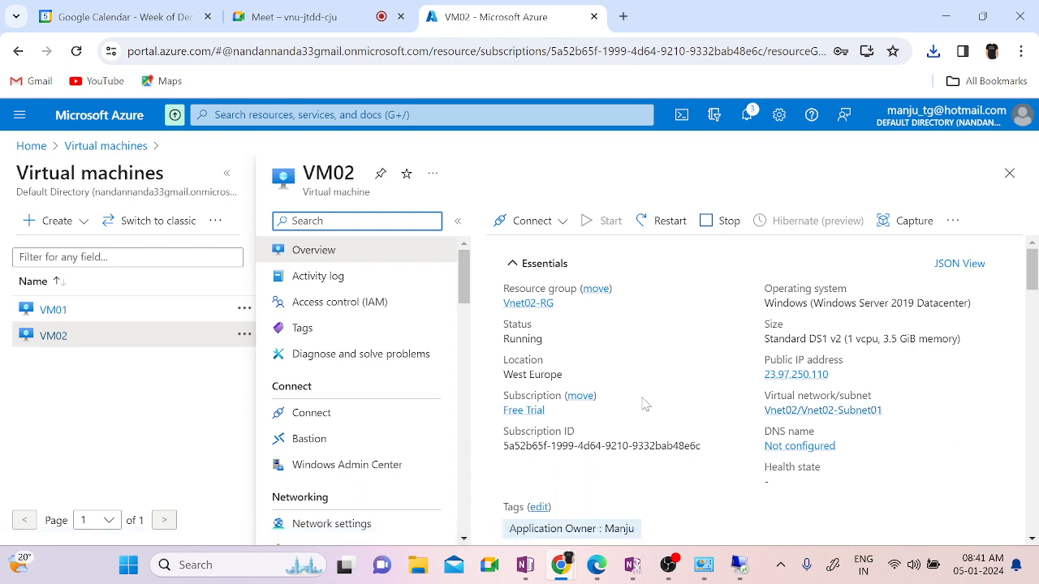
{"action": "left_click", "coordinate": [531, 220]}
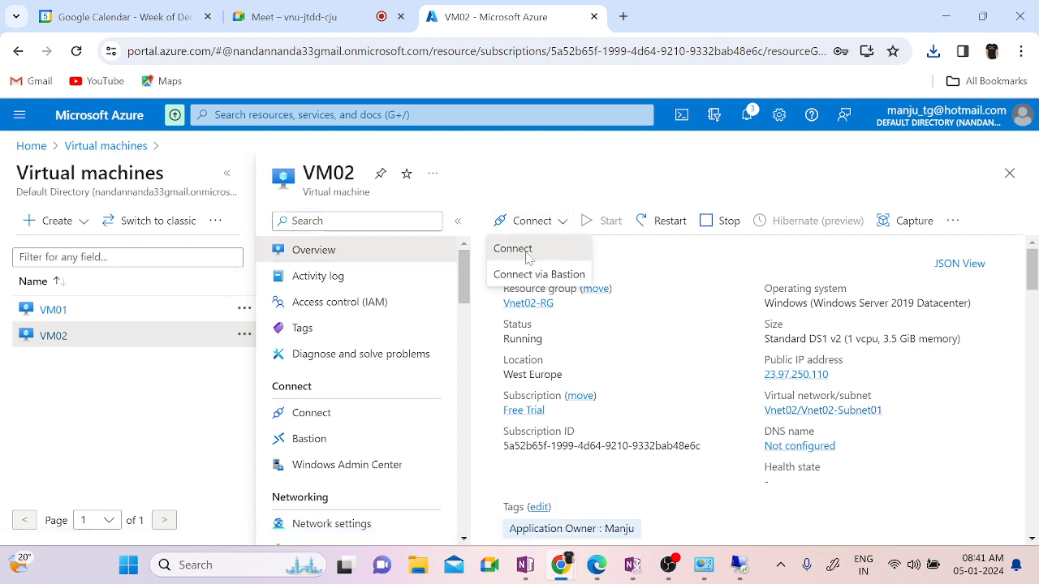
{"action": "left_click", "coordinate": [528, 246]}
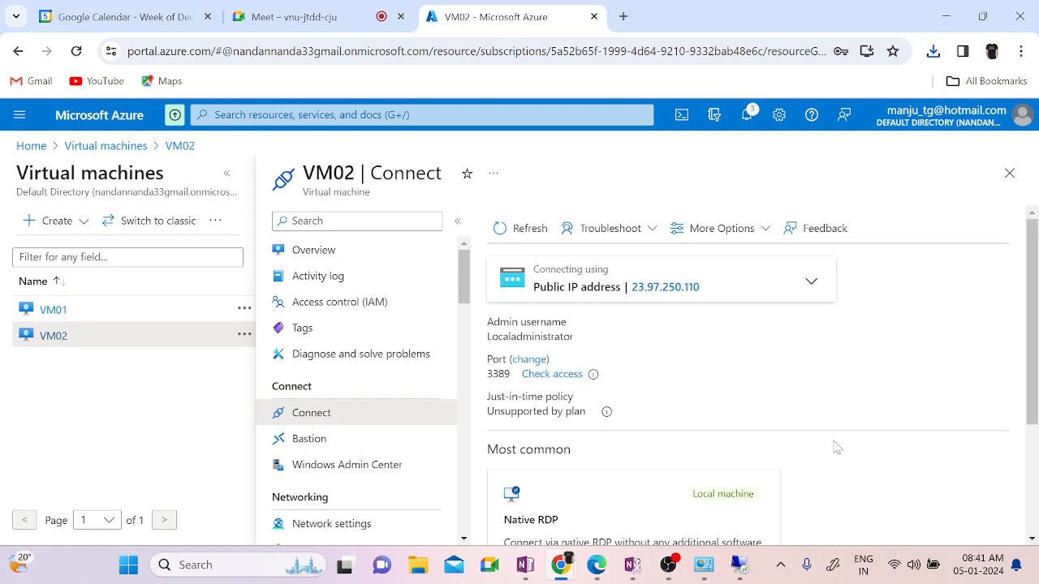
{"action": "scroll", "coordinate": [836, 447], "scroll_direction": "down", "scroll_amount": 3}
{"action": "left_click", "coordinate": [632, 487]}
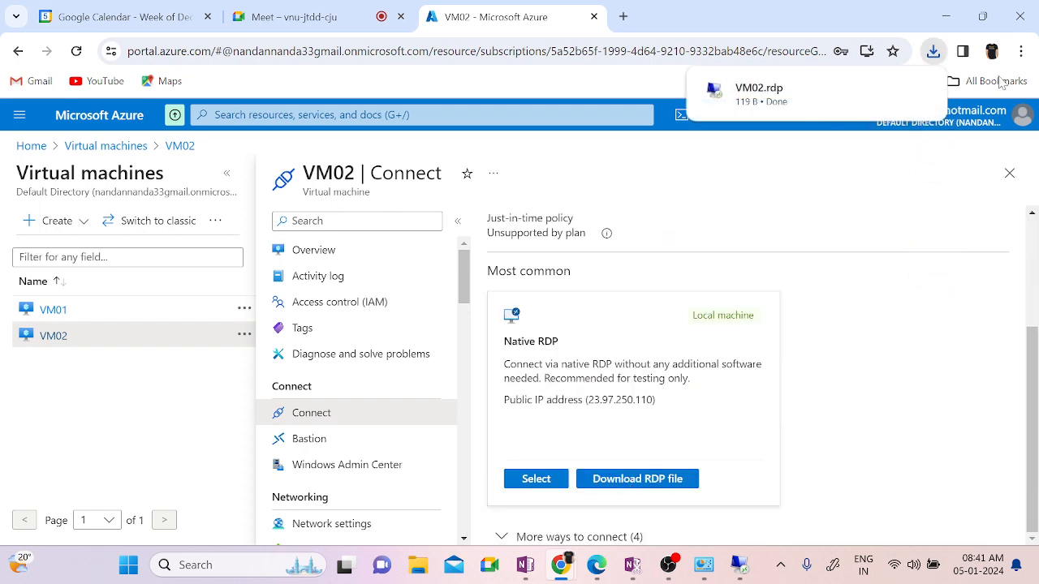
Step: Sign in to VM02 at 23.97.250.110 with the administrator password, accept the certificate, and minimize the session
{"action": "left_click", "coordinate": [825, 104]}
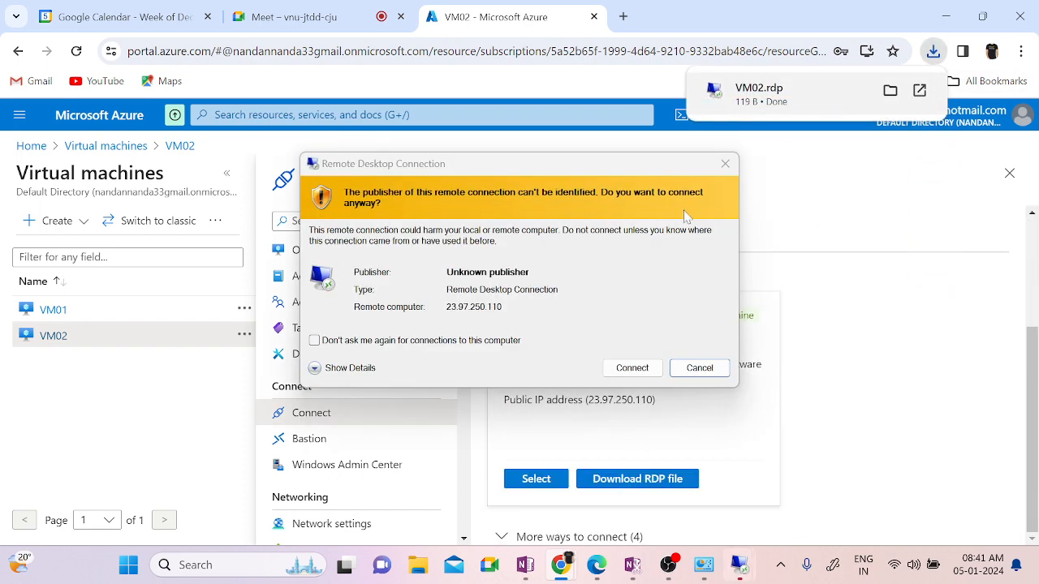
{"action": "left_click", "coordinate": [641, 370]}
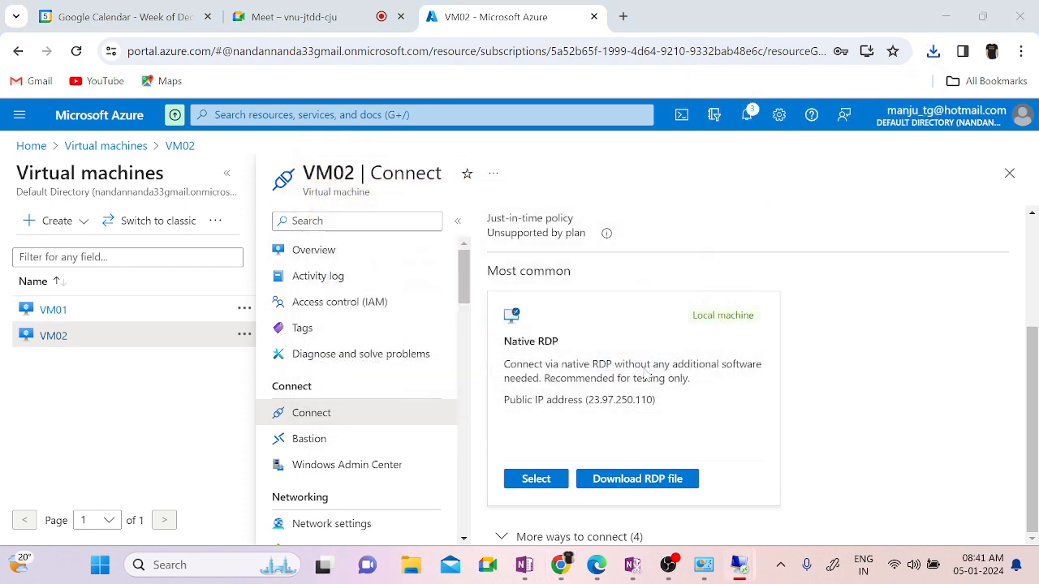
{"action": "type", "text": "•"}
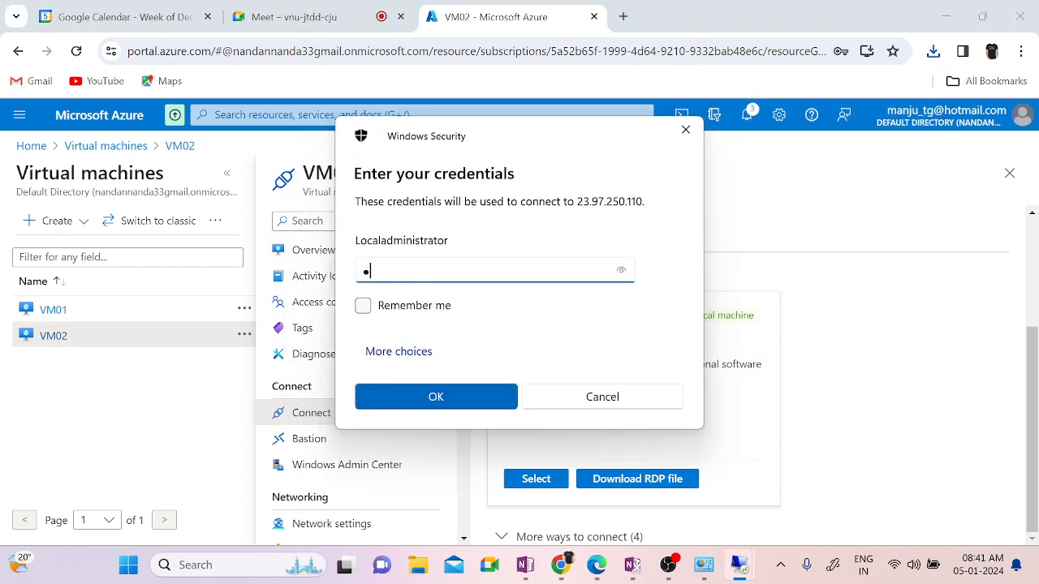
{"action": "type", "text": "•••••••••"}
{"action": "key", "text": "Return"}
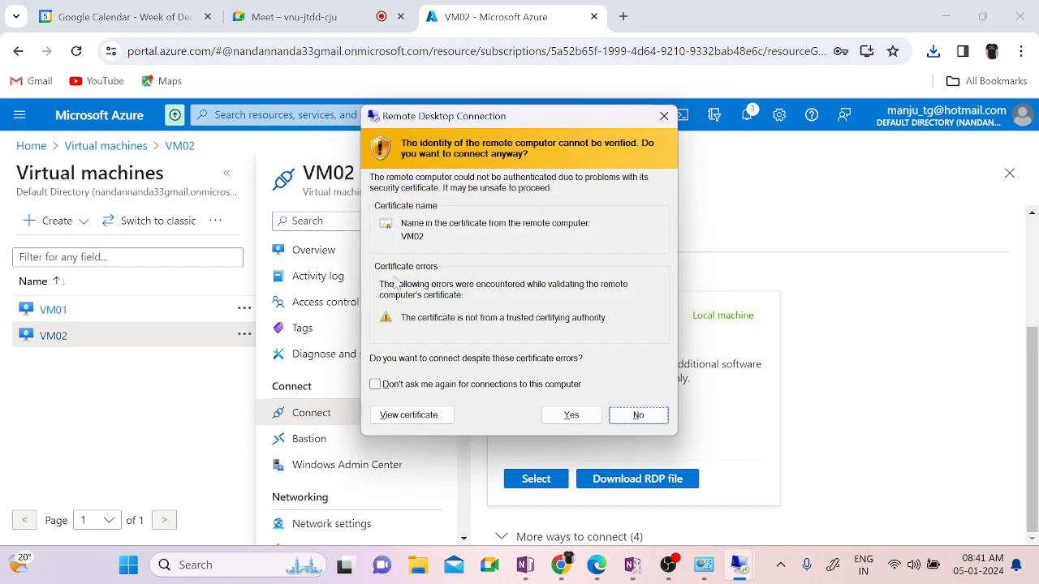
{"action": "left_click", "coordinate": [572, 415]}
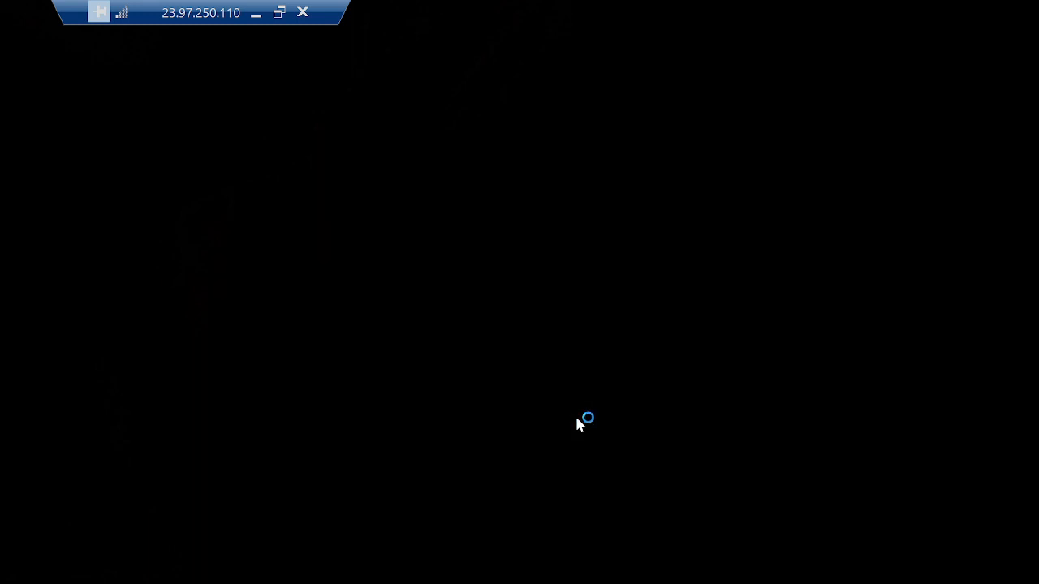
{"action": "left_click", "coordinate": [255, 12]}
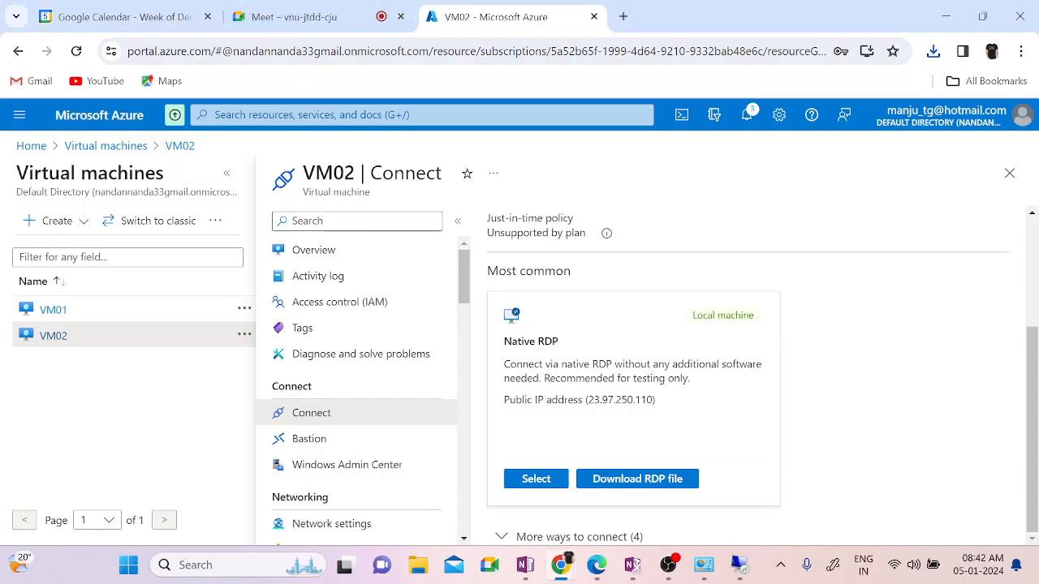
Step: Change VM01's public IP DNS label from facebooknode1 to node1, save, and confirm leaving to VM01
{"action": "left_click", "coordinate": [53, 310]}
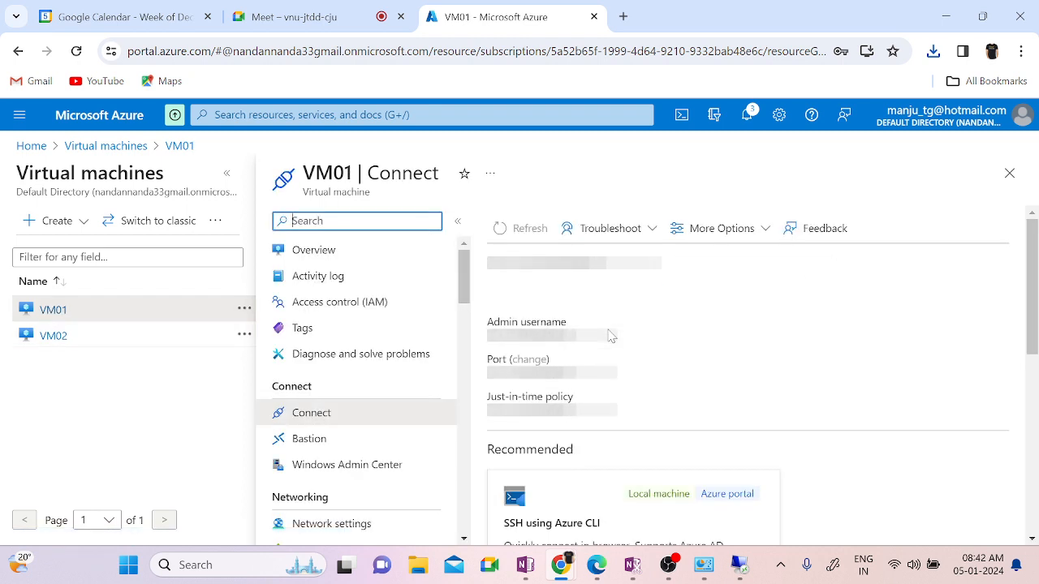
{"action": "left_click", "coordinate": [317, 249]}
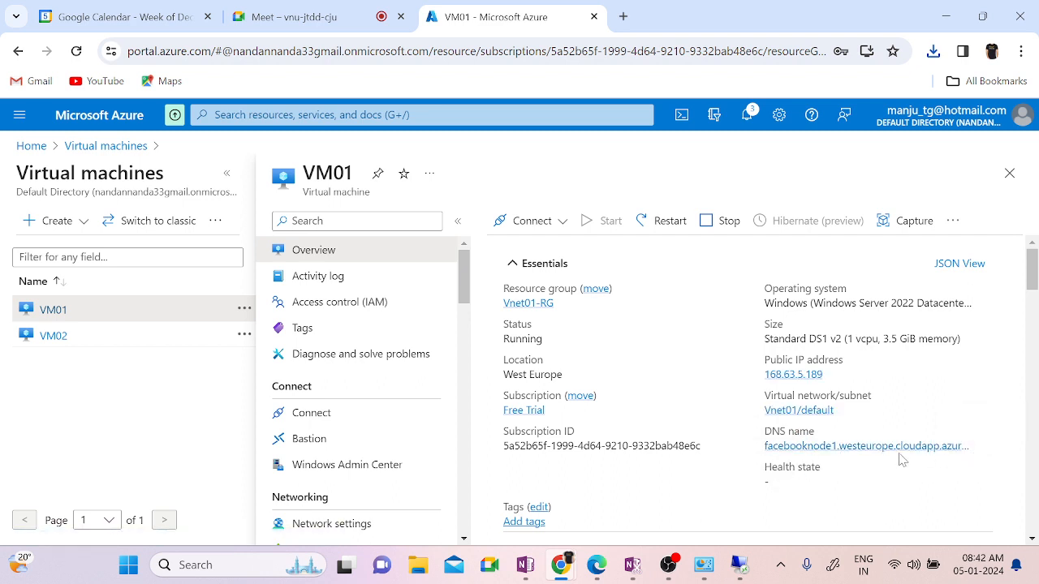
{"action": "left_click", "coordinate": [811, 454]}
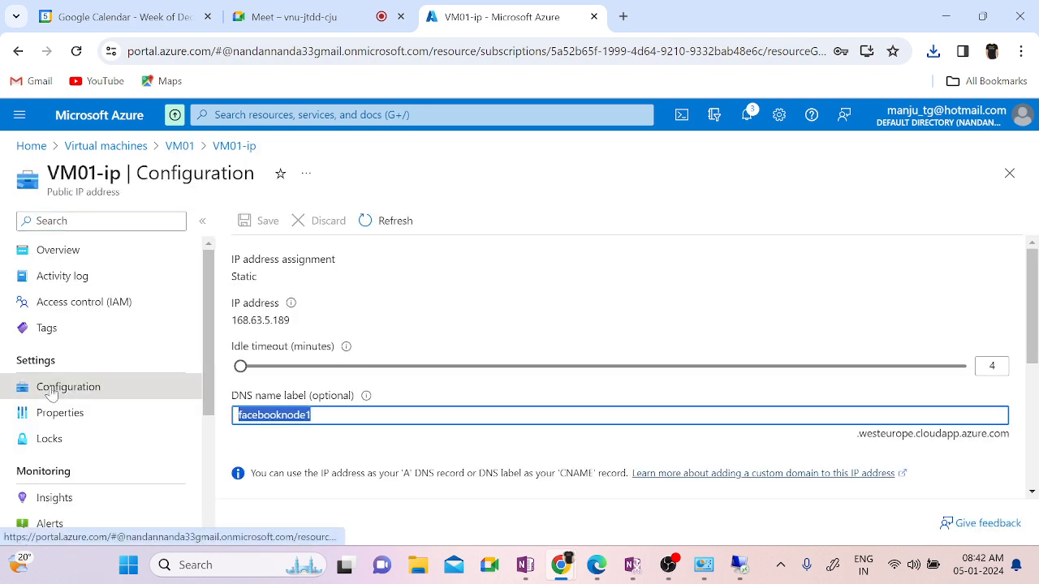
{"action": "type", "text": "VM01"}
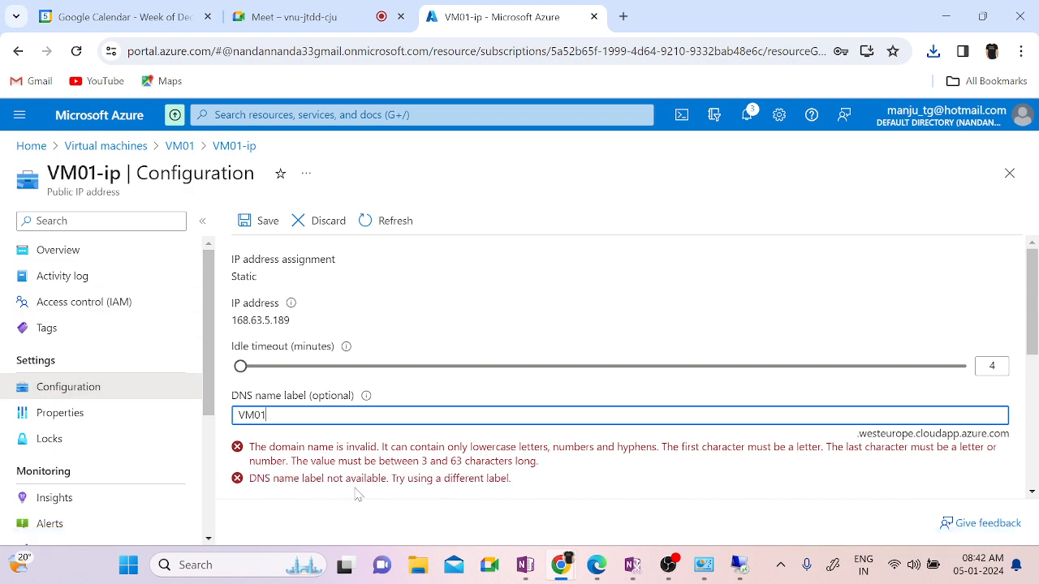
{"action": "key", "text": "ctrl+z"}
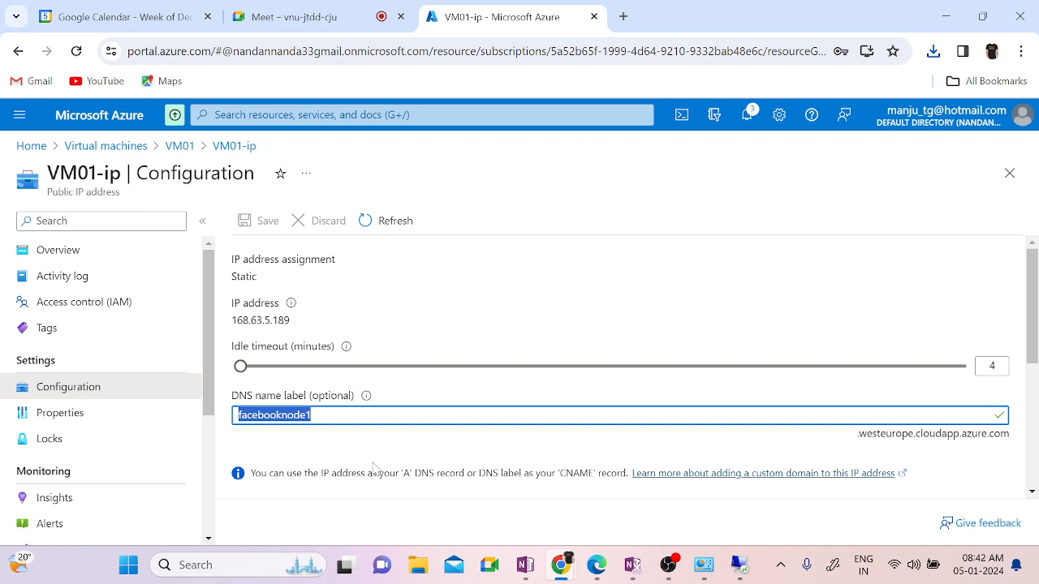
{"action": "type", "text": "vm0"}
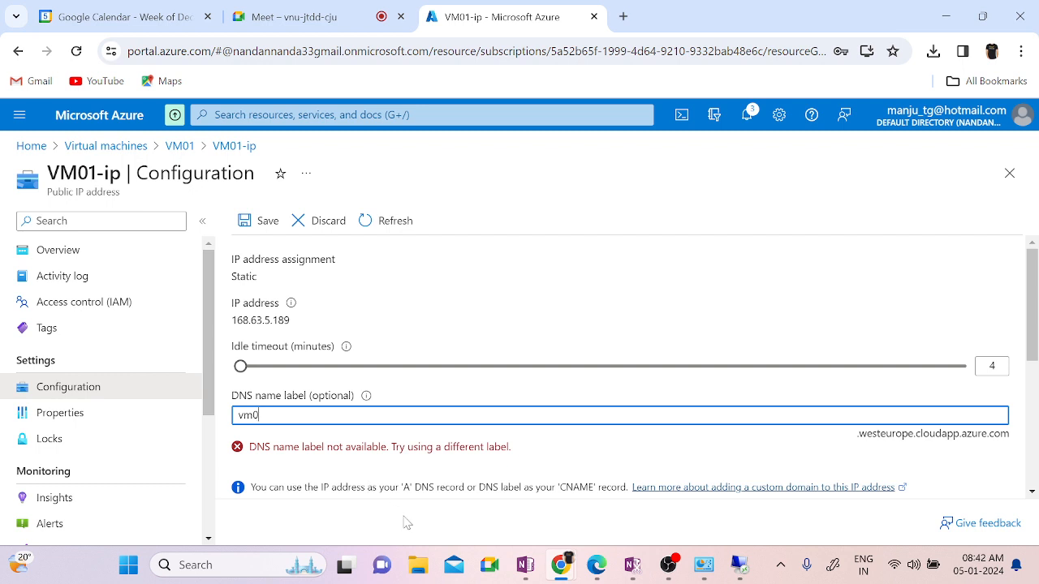
{"action": "key", "text": "BackSpace"}
{"action": "key", "text": "BackSpace"}
{"action": "key", "text": "BackSpace"}
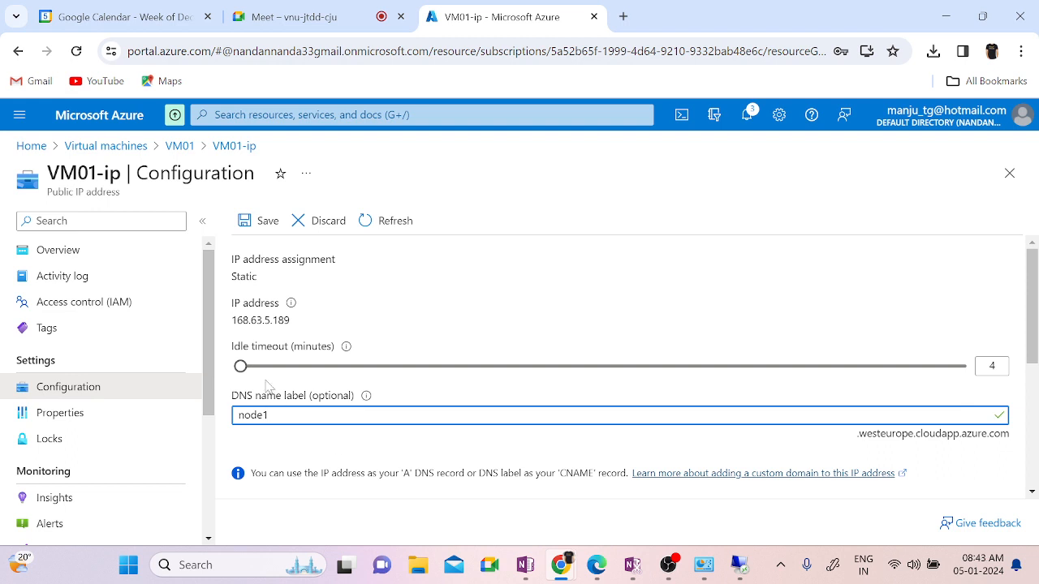
{"action": "left_click", "coordinate": [261, 227]}
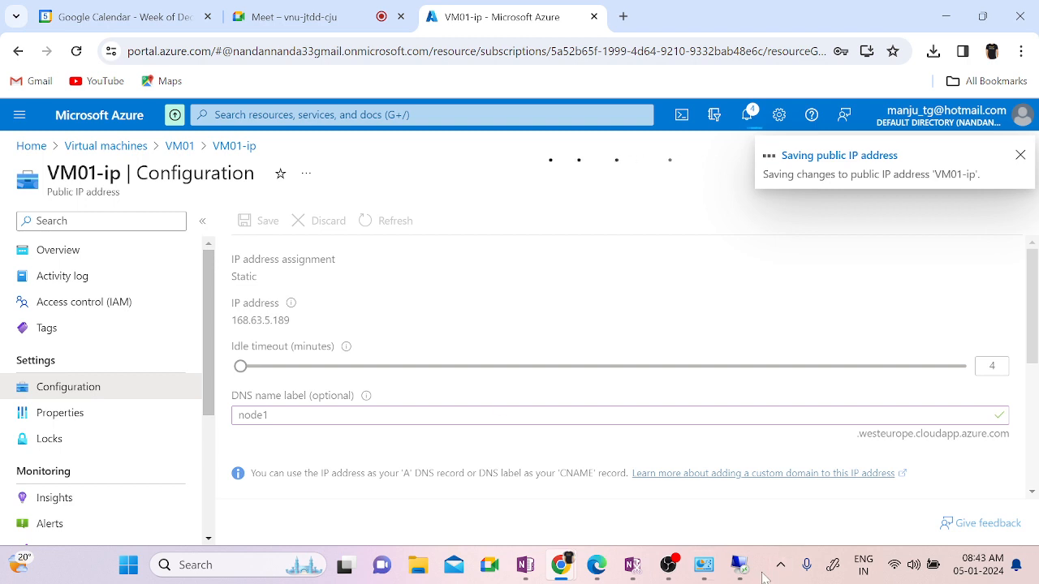
{"action": "left_click", "coordinate": [178, 146]}
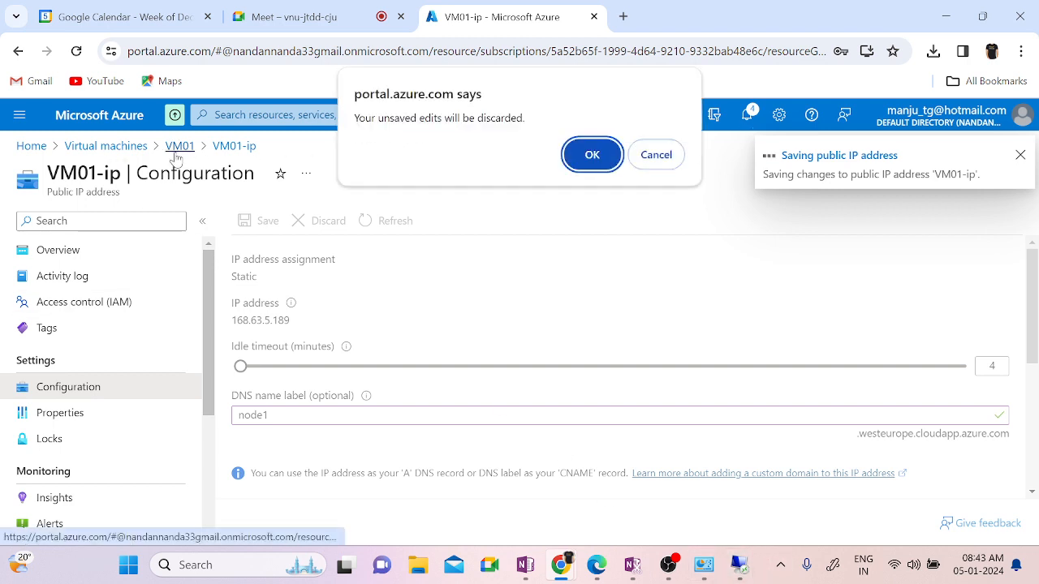
{"action": "left_click", "coordinate": [595, 156]}
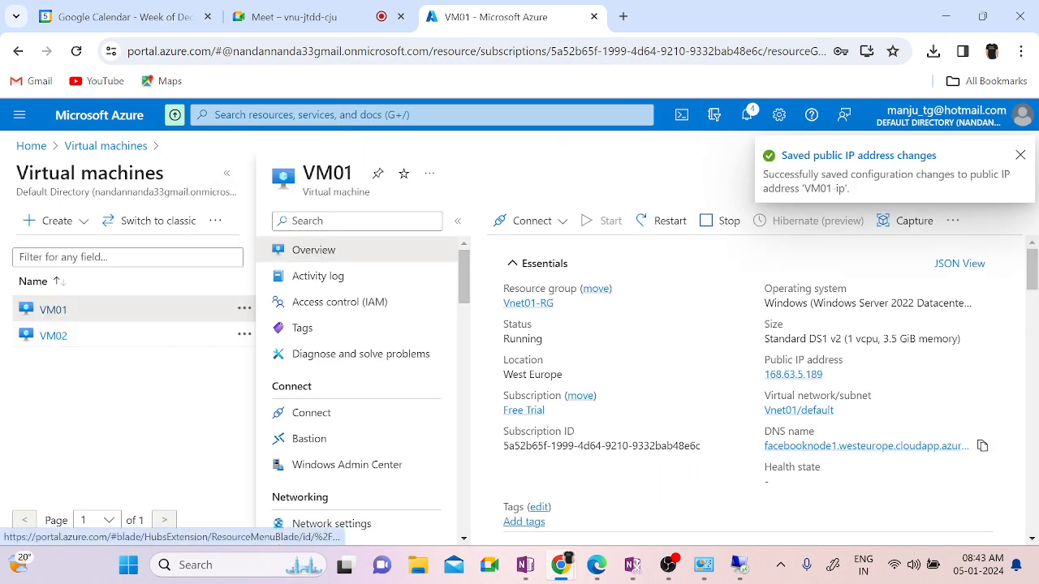
Step: Enter node002 as VM02's public IP DNS name label and save it
{"action": "left_click", "coordinate": [53, 337]}
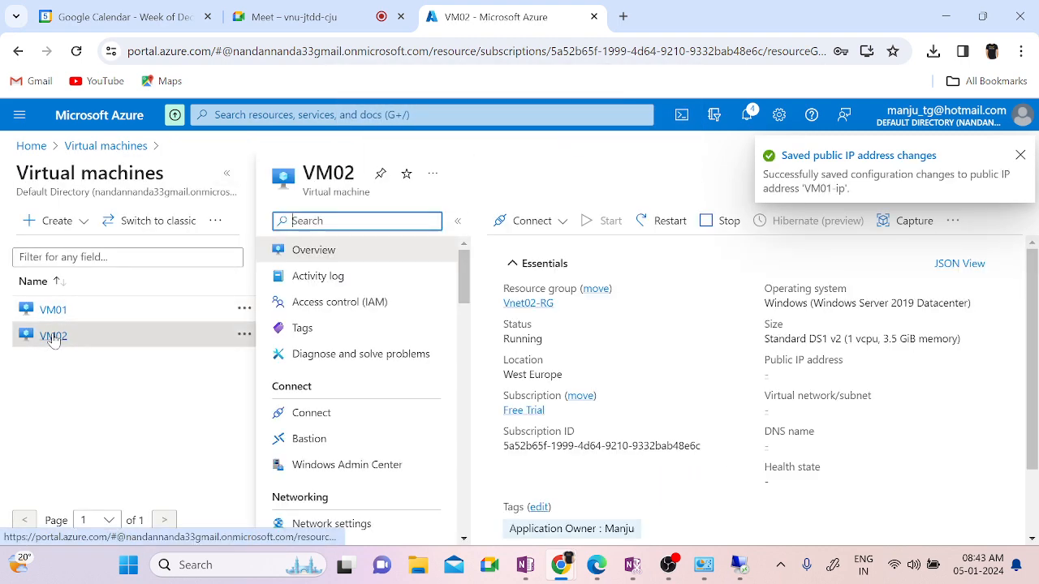
{"action": "left_click", "coordinate": [799, 446]}
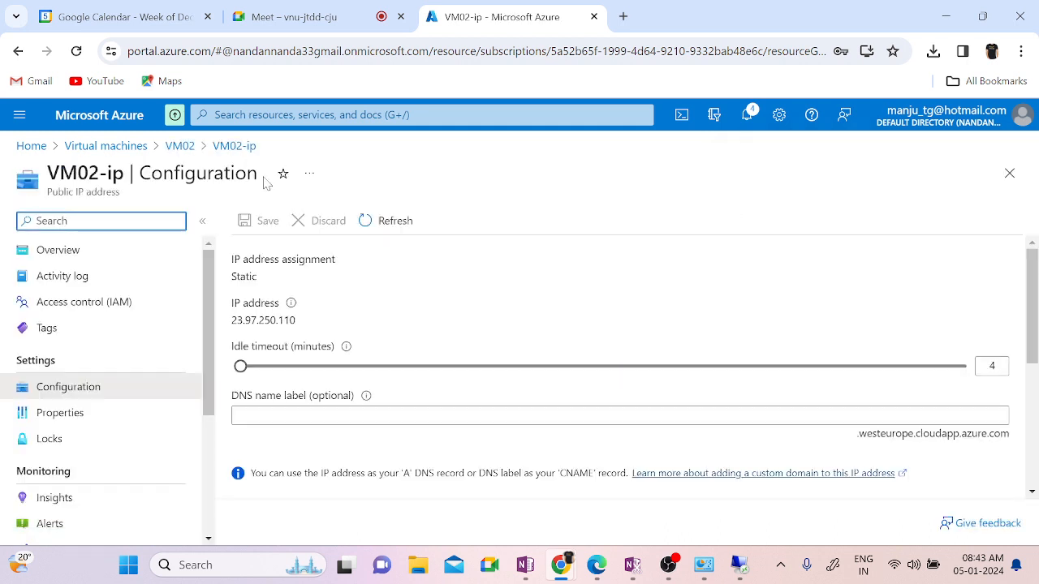
{"action": "left_click", "coordinate": [271, 415]}
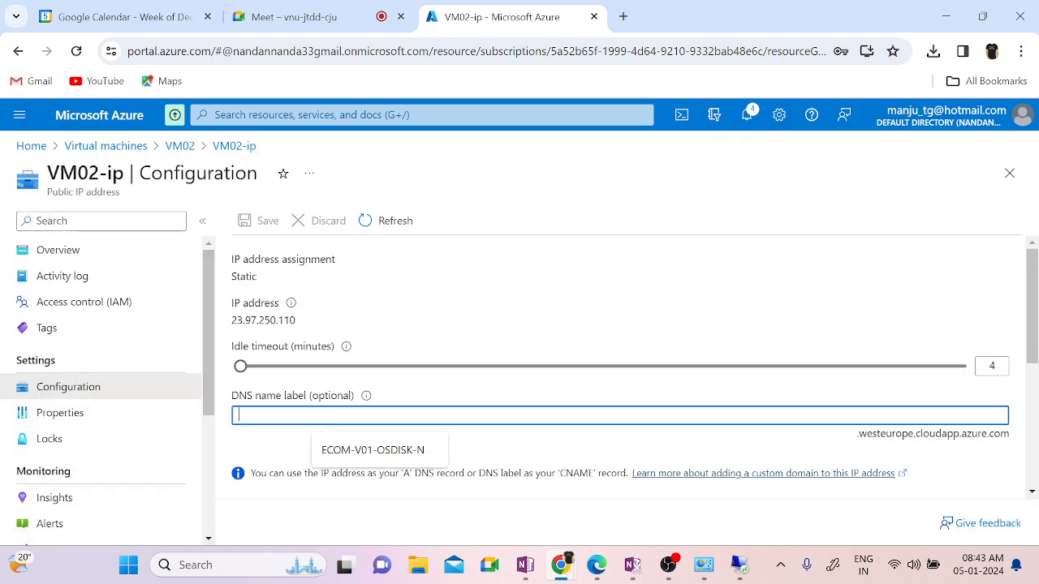
{"action": "type", "text": "Node"}
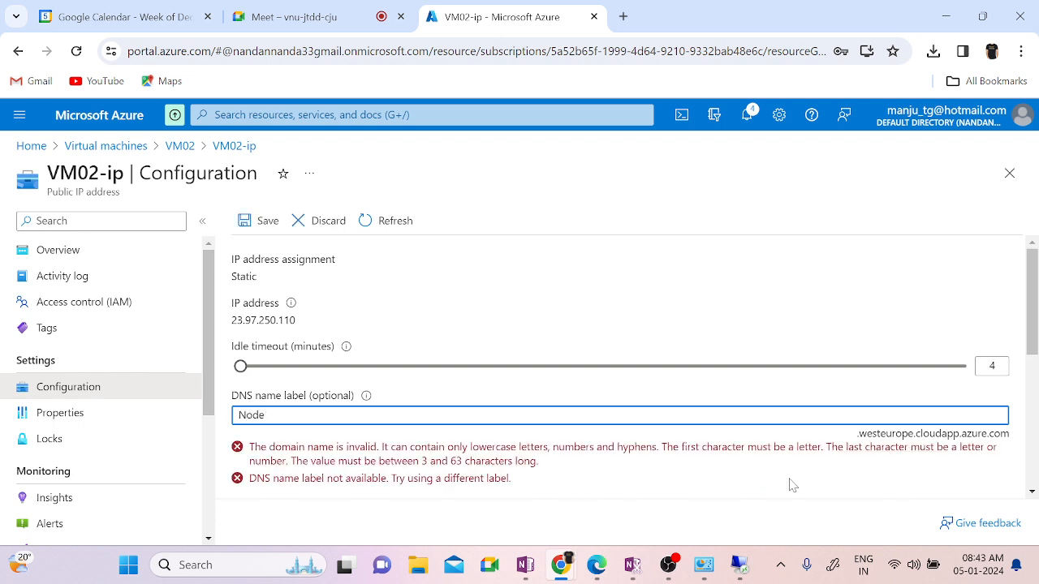
{"action": "type", "text": "2"}
{"action": "type", "text": "node2"}
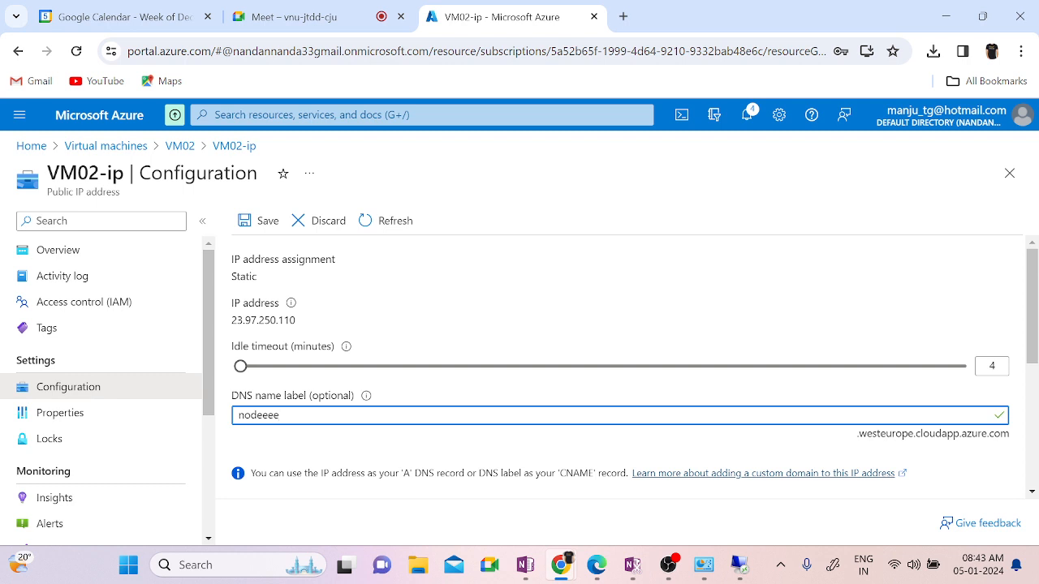
{"action": "type", "text": "2"}
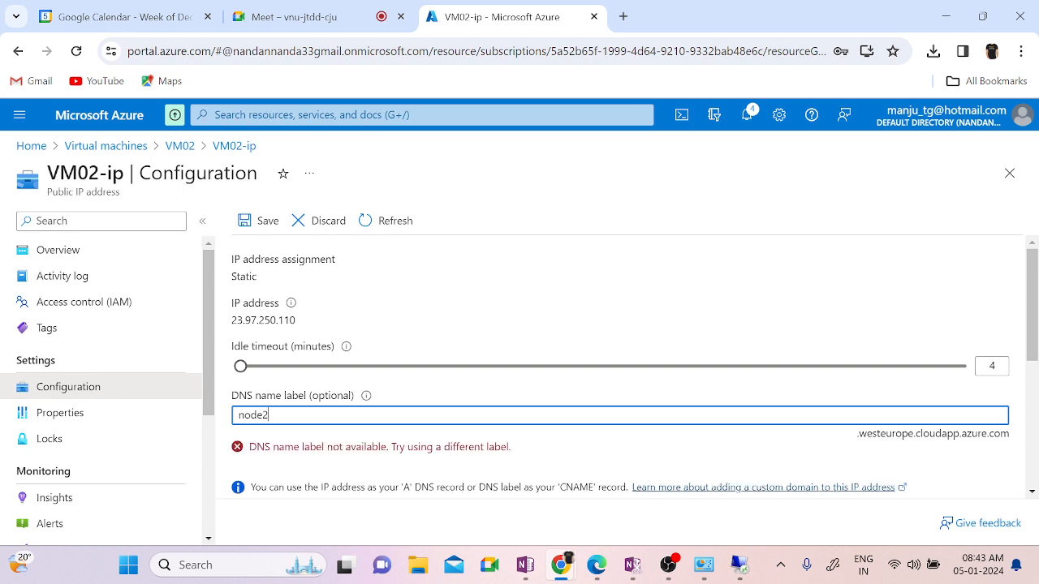
{"action": "type", "text": "2"}
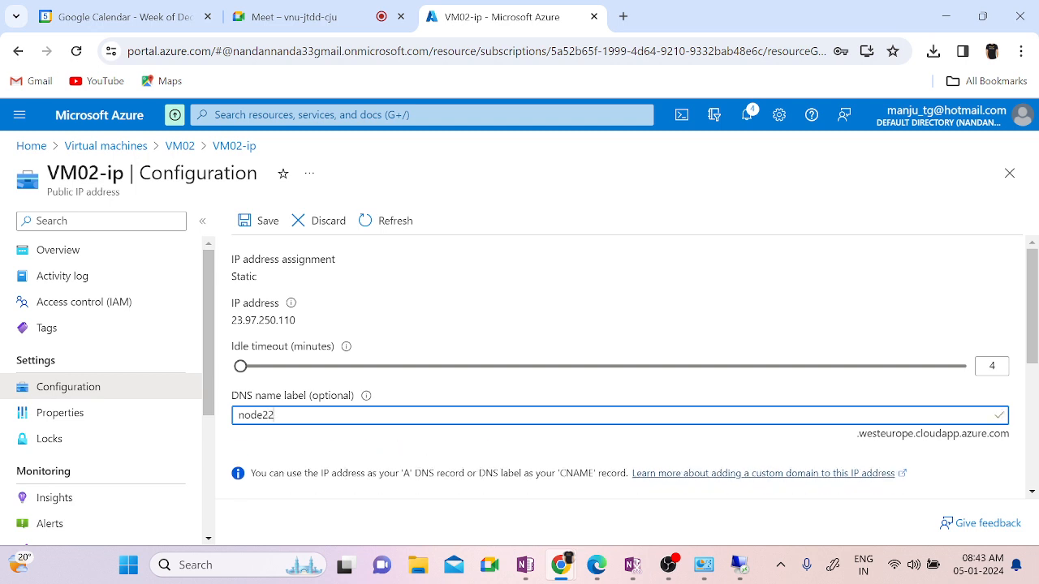
{"action": "key", "text": "BackSpace"}
{"action": "key", "text": "BackSpace"}
{"action": "type", "text": "02"}
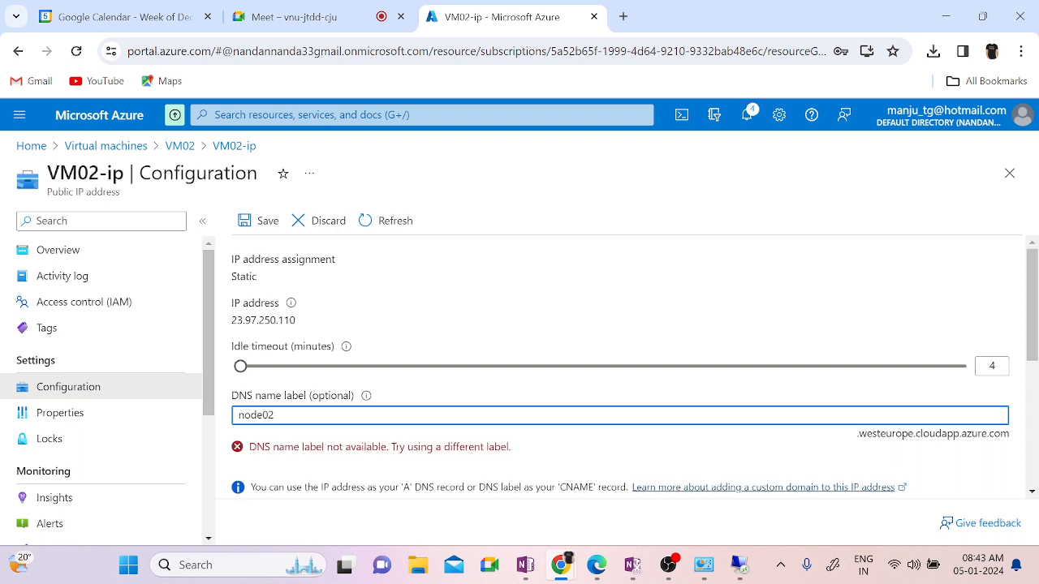
{"action": "key", "text": "BackSpace"}
{"action": "type", "text": "02"}
{"action": "left_click", "coordinate": [259, 230]}
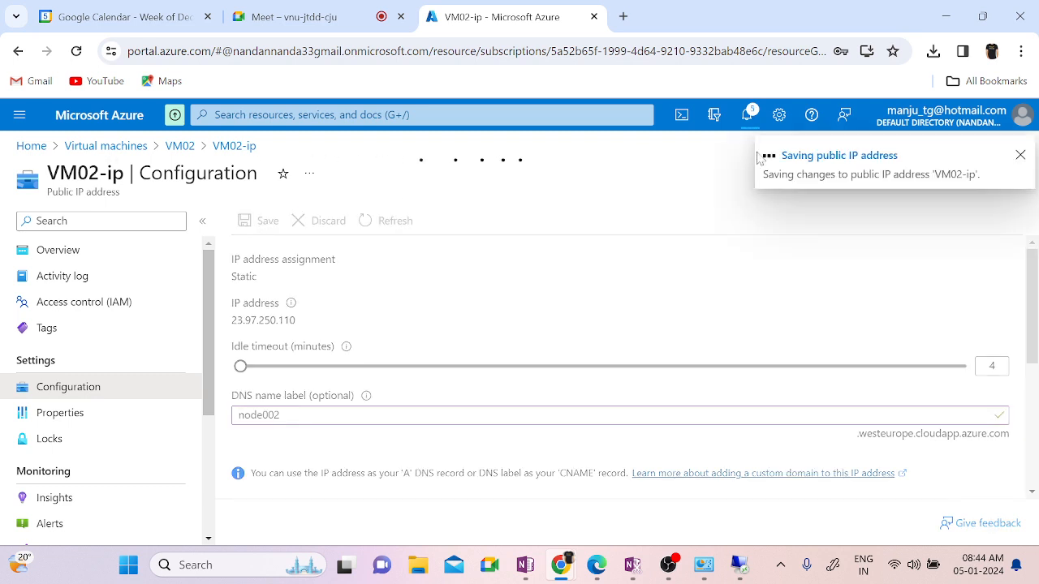
Step: Bring up the VM01 remote session and dismiss the Windows Admin Center notice
{"action": "mouse_move", "coordinate": [739, 565]}
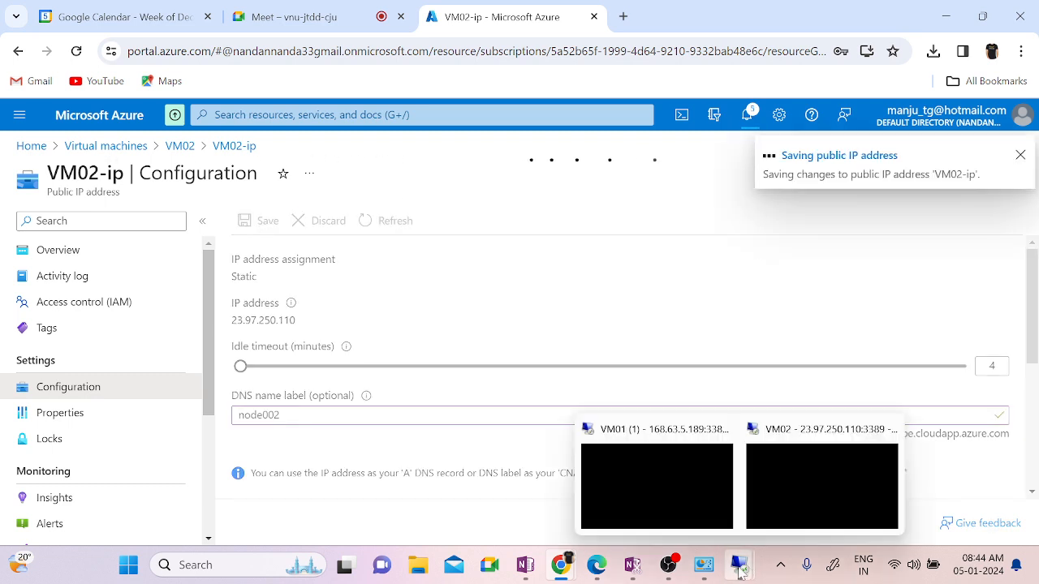
{"action": "left_click", "coordinate": [672, 471]}
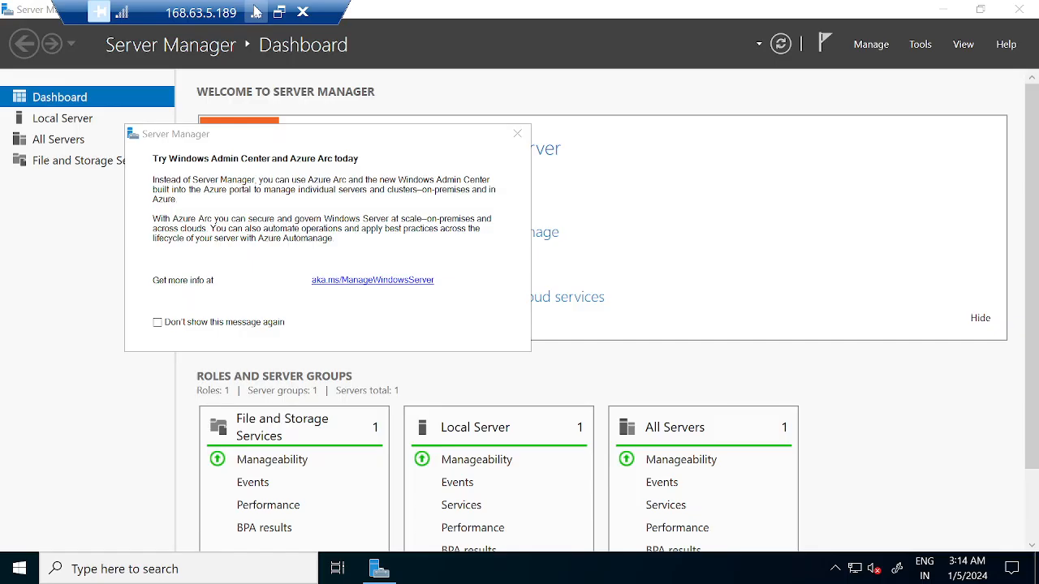
{"action": "left_click", "coordinate": [517, 134]}
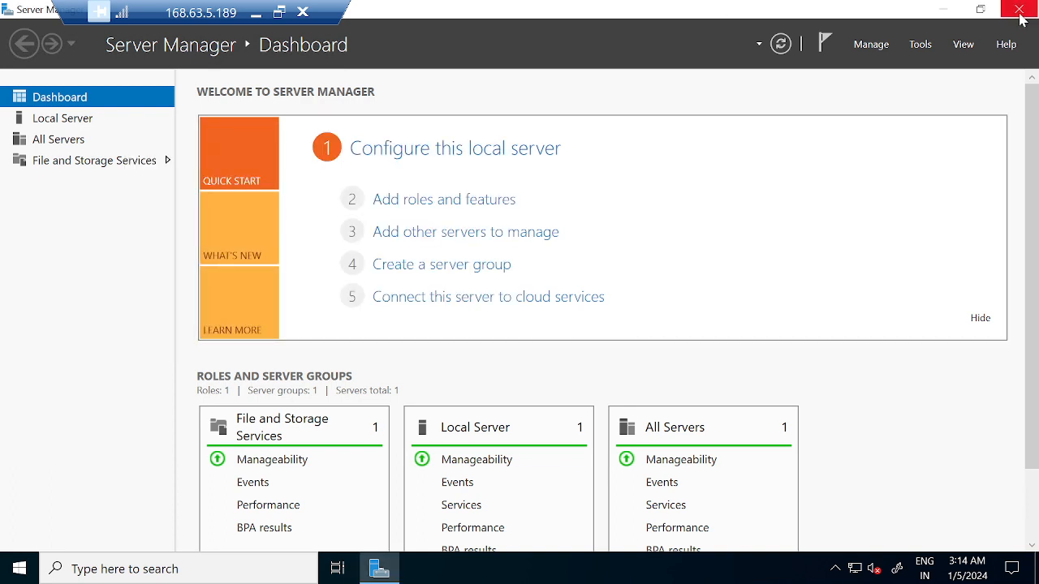
Step: Close Server Manager and run ipconfig in cmd on VM01, showing IPv4 172.16.1.4
{"action": "key", "text": "super+r"}
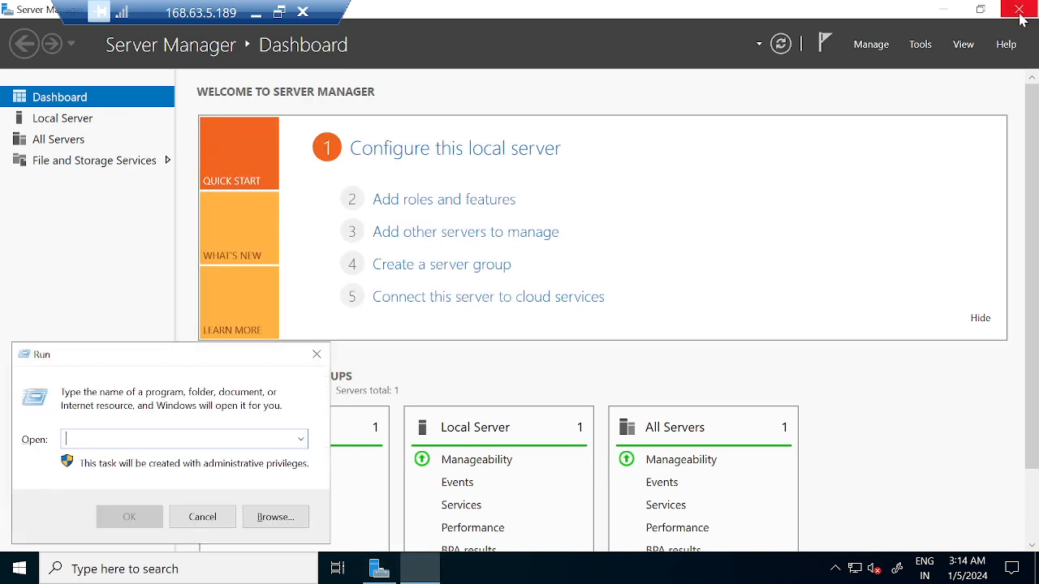
{"action": "left_click", "coordinate": [1019, 11]}
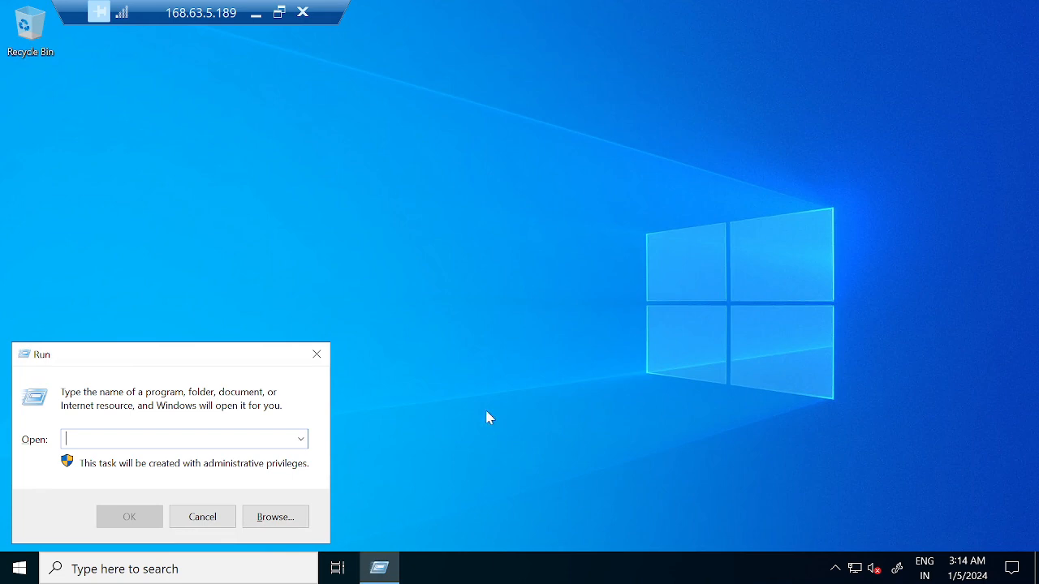
{"action": "type", "text": "cmd"}
{"action": "key", "text": "Return"}
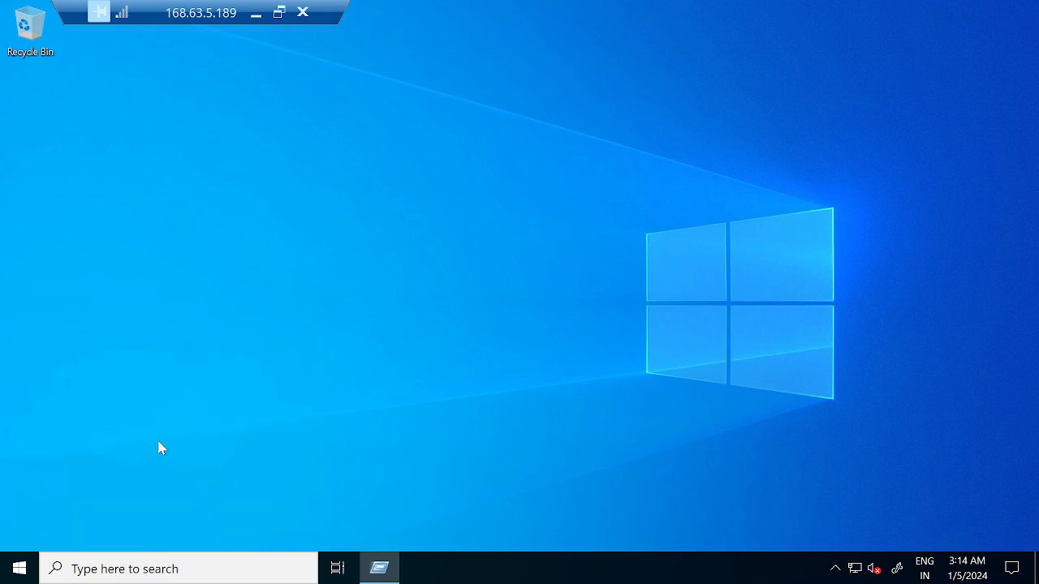
{"action": "left_click", "coordinate": [337, 197]}
{"action": "type", "text": "ipconfig"}
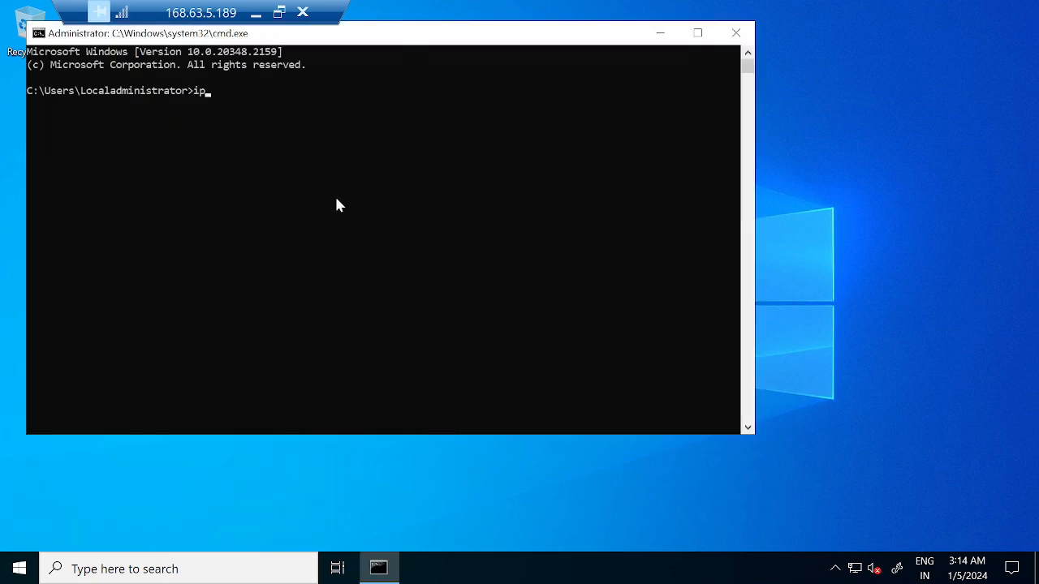
{"action": "key", "text": "Return"}
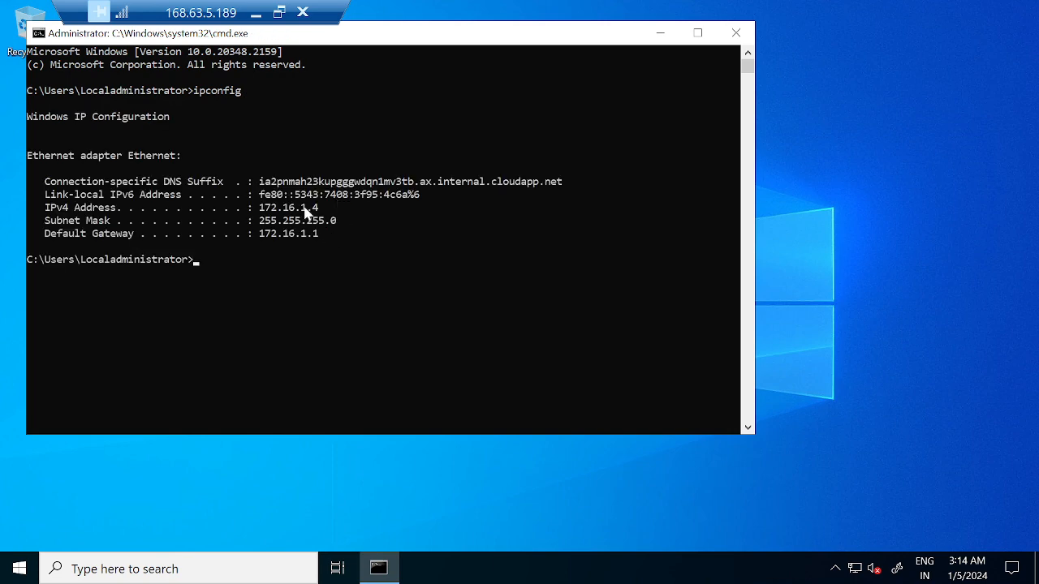
{"action": "left_click", "coordinate": [255, 12]}
Step: Check the OneNote diagram of the peered networks, then switch back to VM01's command prompt
{"action": "mouse_move", "coordinate": [670, 566]}
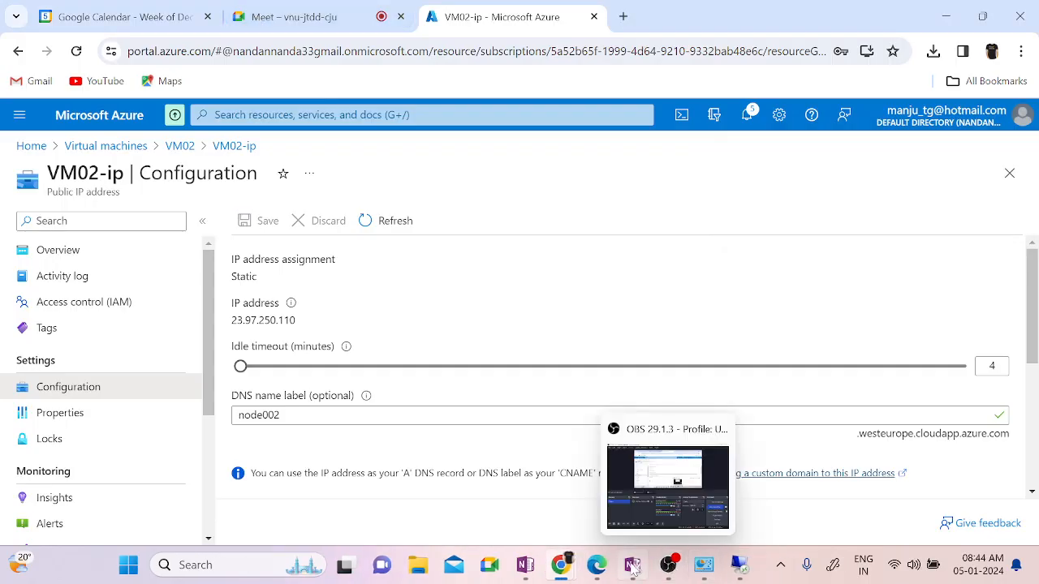
{"action": "left_click", "coordinate": [525, 565]}
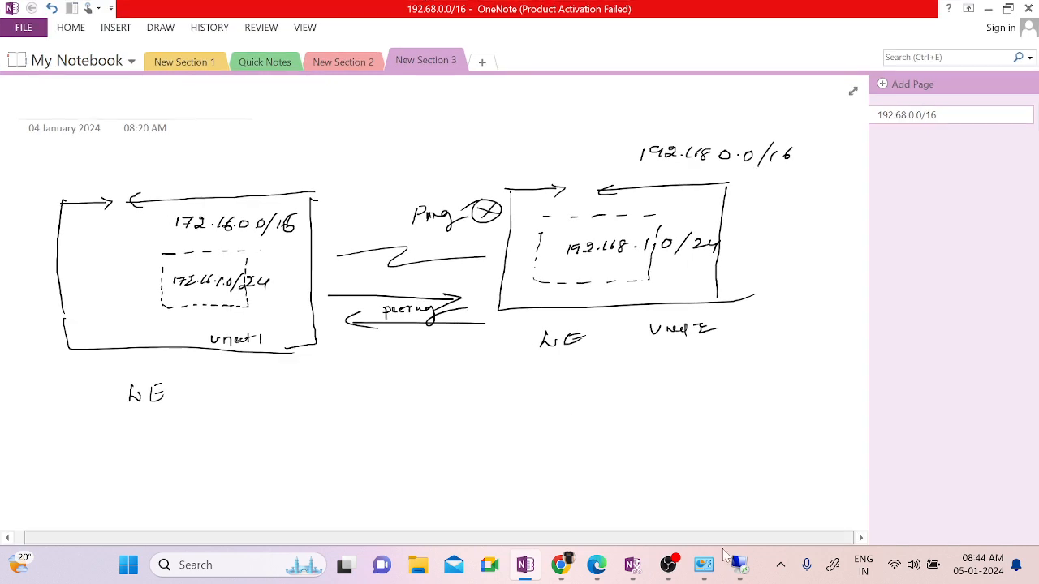
{"action": "mouse_move", "coordinate": [738, 564]}
{"action": "left_click", "coordinate": [702, 509]}
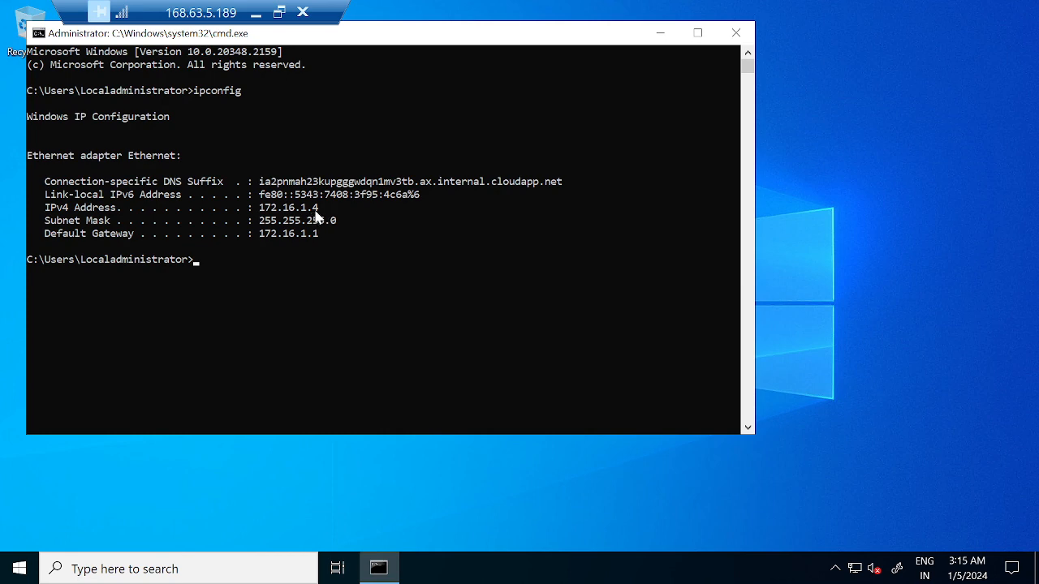
Step: Switch to VM02's session and run ipconfig in cmd, confirming address 192.168.1.4
{"action": "left_click", "coordinate": [256, 13]}
{"action": "mouse_move", "coordinate": [738, 564]}
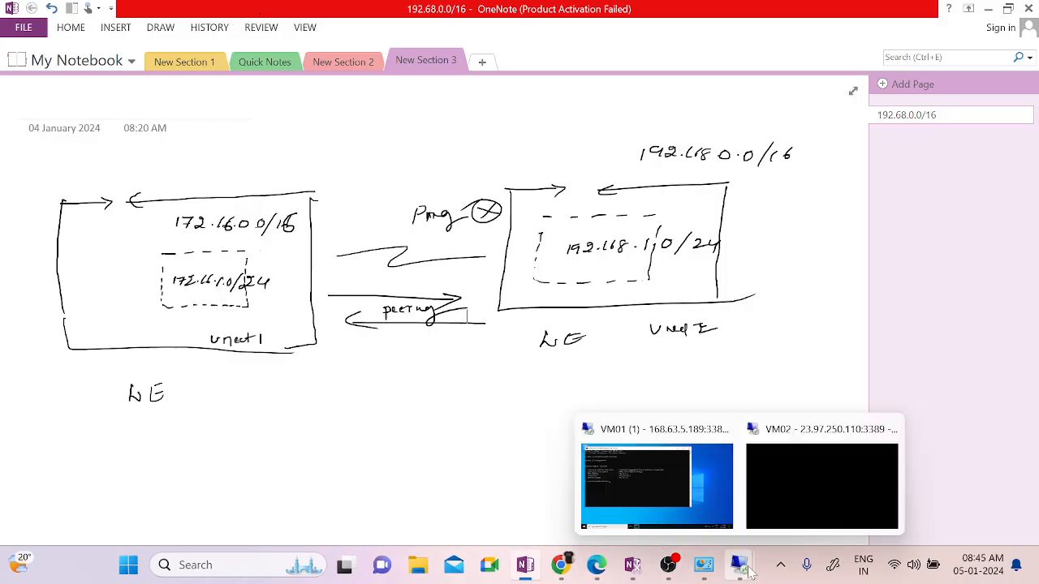
{"action": "left_click", "coordinate": [787, 505]}
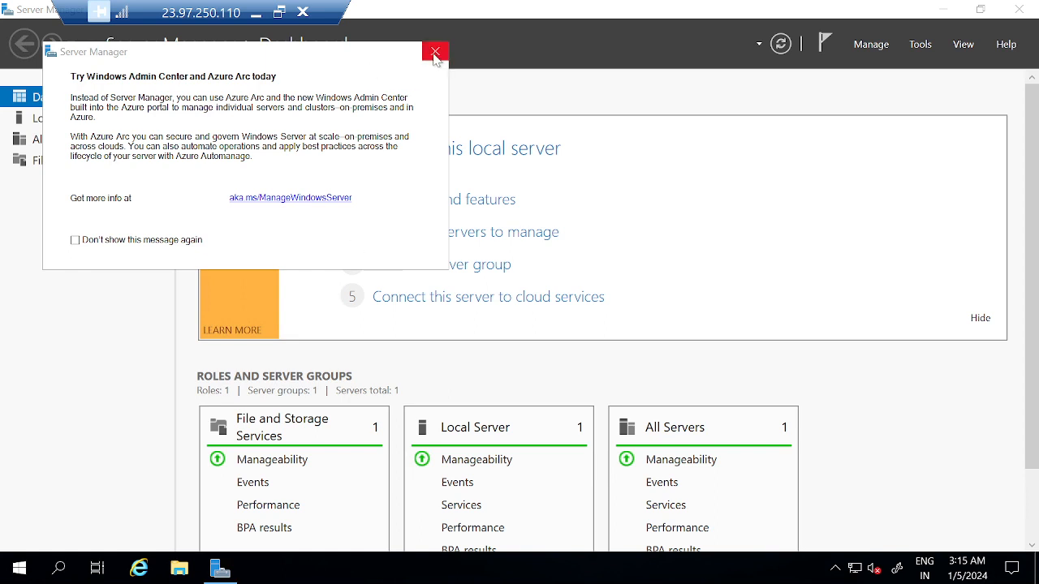
{"action": "key", "text": "super+r"}
{"action": "type", "text": "cmd"}
{"action": "key", "text": "Return"}
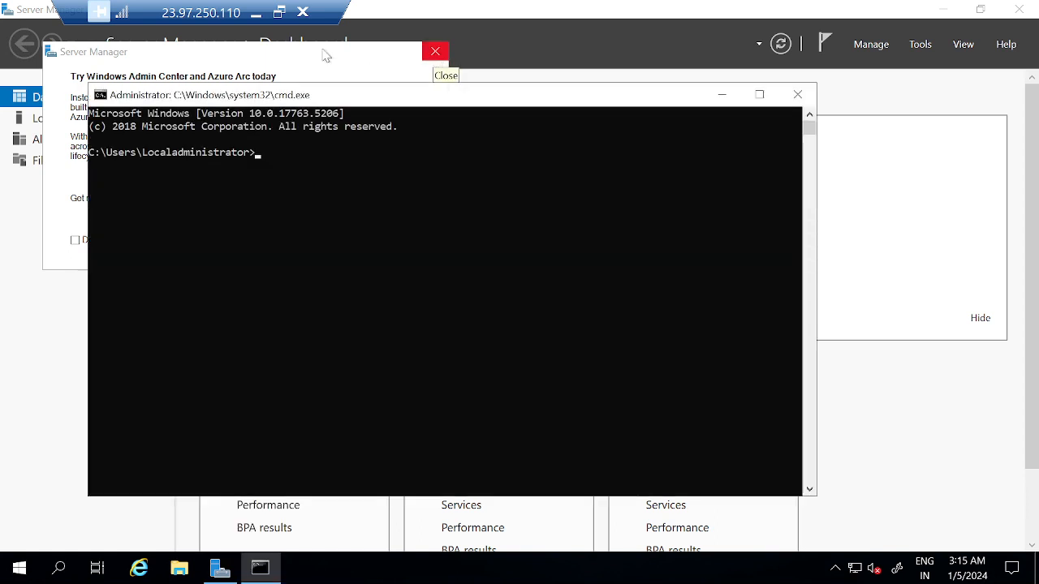
{"action": "left_click", "coordinate": [396, 295]}
{"action": "type", "text": "ipconfig"}
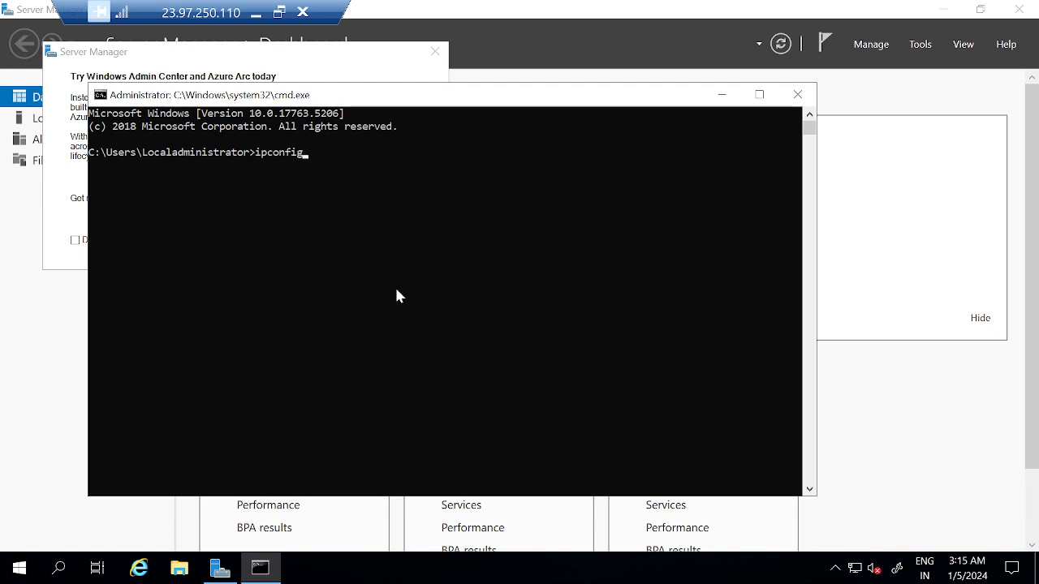
{"action": "key", "text": "Return"}
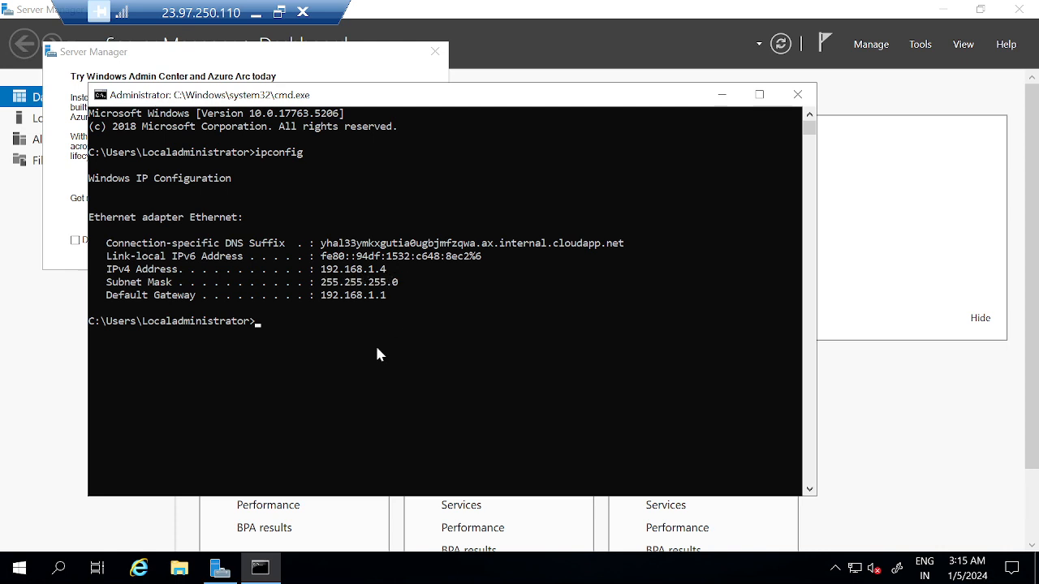
Step: Start a continuous ping to VM01 with 'ping 172.16.1.4 -t', then minimize VM02's session
{"action": "left_click", "coordinate": [350, 407]}
{"action": "type", "text": "ping"}
{"action": "type", "text": " 172.16"}
{"action": "type", "text": ".1.4 -"}
{"action": "type", "text": "t"}
{"action": "key", "text": "Return"}
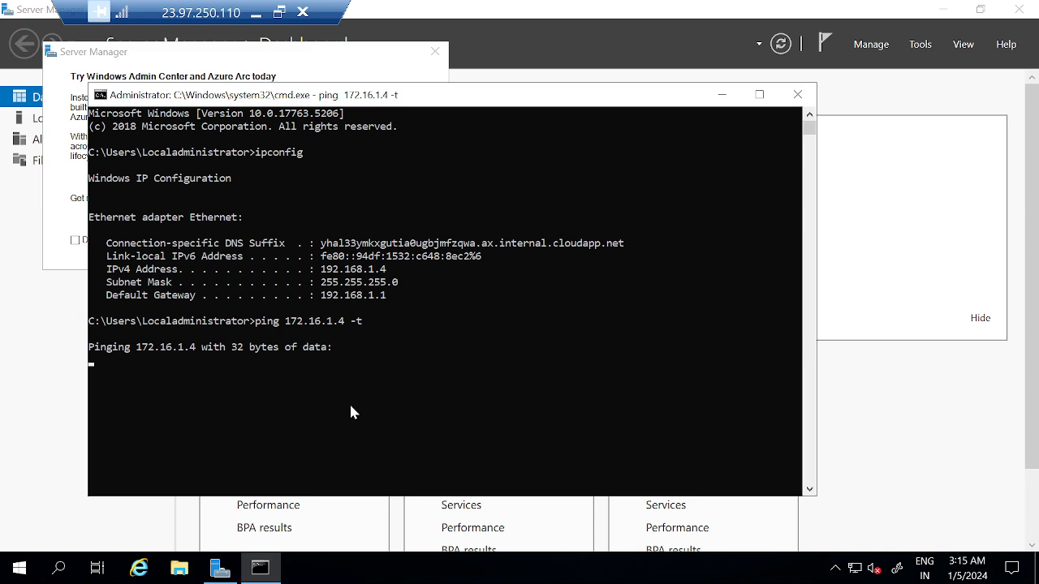
{"action": "left_click", "coordinate": [255, 12]}
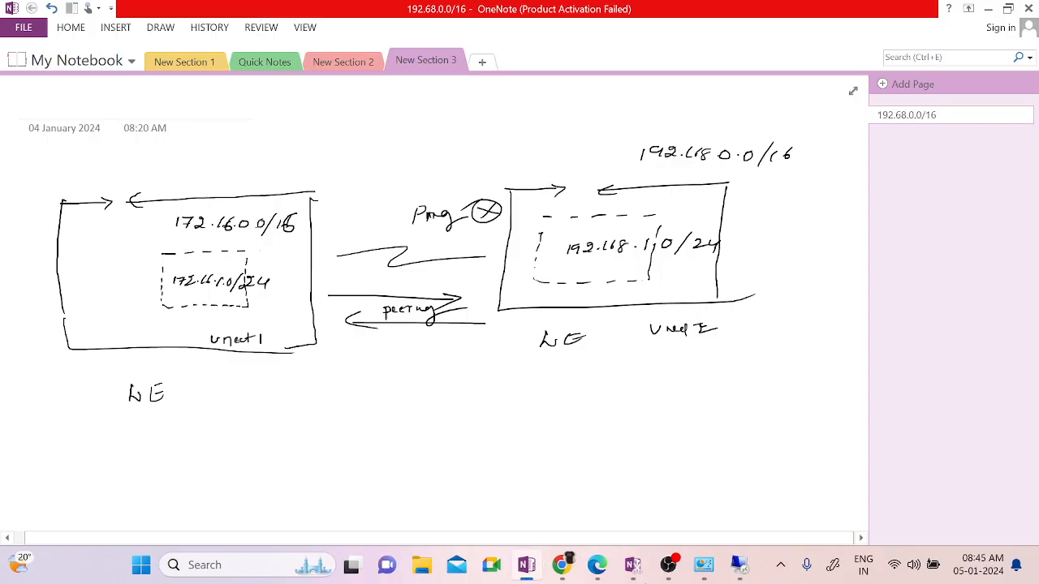
Step: From VM01, run a continuous ping to 192.168.1.4 and stop it after all requests time out
{"action": "mouse_move", "coordinate": [738, 564]}
{"action": "left_click", "coordinate": [646, 481]}
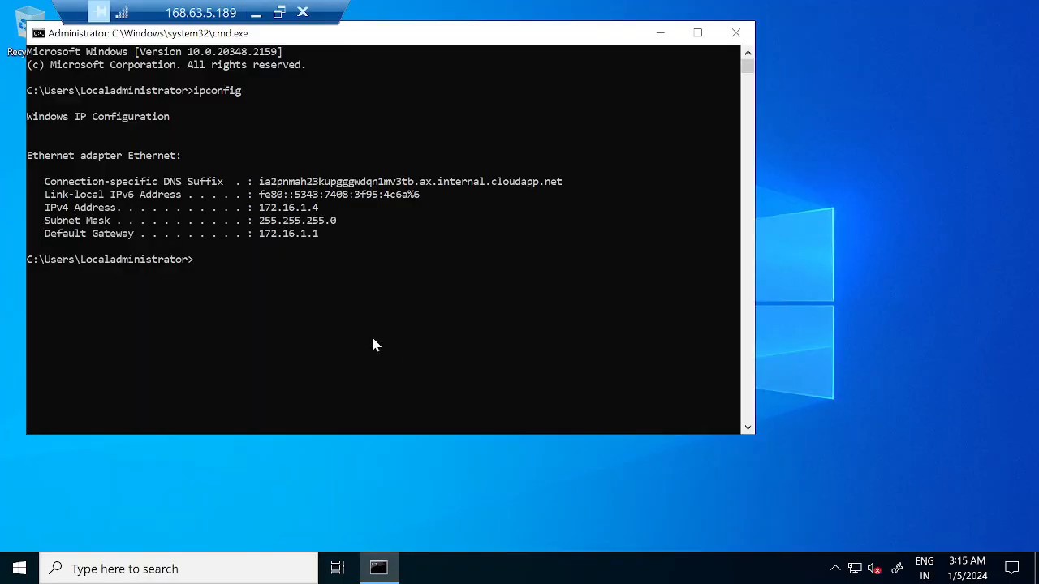
{"action": "left_click", "coordinate": [332, 325]}
{"action": "type", "text": "ping 192.168.1.4 -t"}
{"action": "key", "text": "Return"}
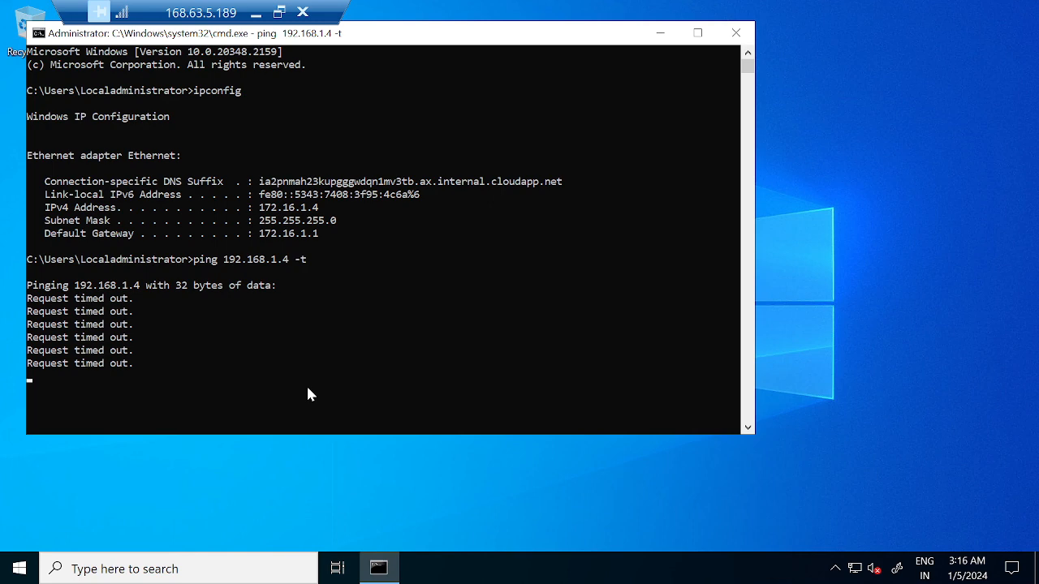
{"action": "key", "text": "ctrl+c"}
{"action": "key", "text": "Return"}
{"action": "key", "text": "Return"}
Step: Turn off VM01's Windows Defender Firewall for private and public networks using firewall.cpl
{"action": "type", "text": "fir"}
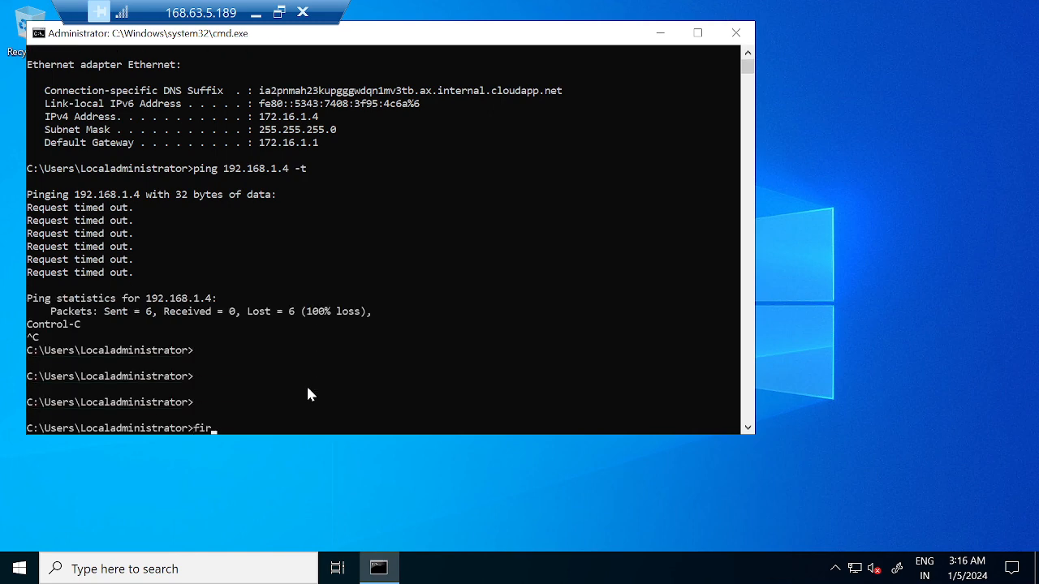
{"action": "type", "text": "ewall.cpl"}
{"action": "key", "text": "Return"}
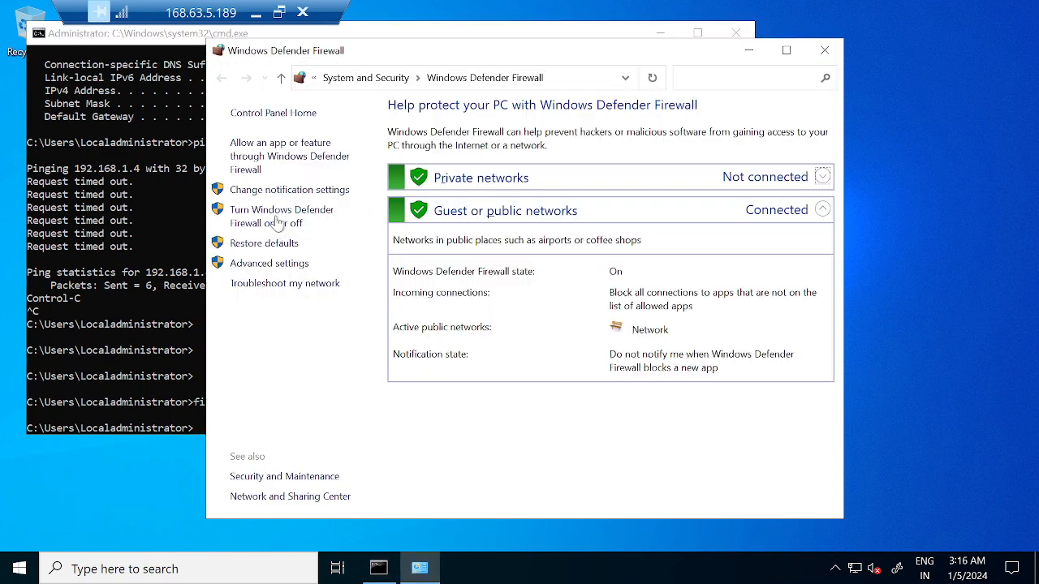
{"action": "left_click", "coordinate": [277, 221]}
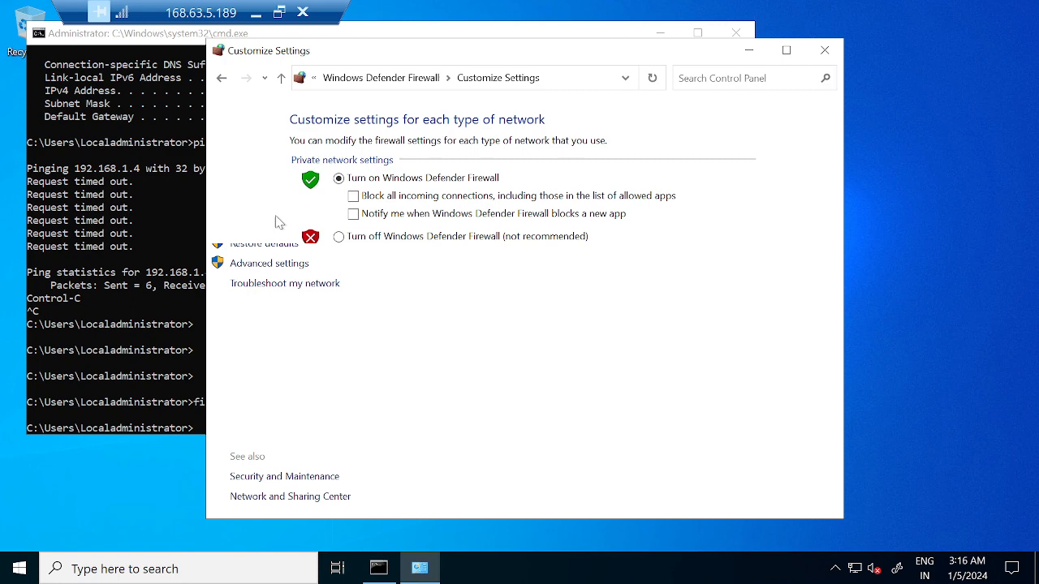
{"action": "left_click", "coordinate": [344, 241]}
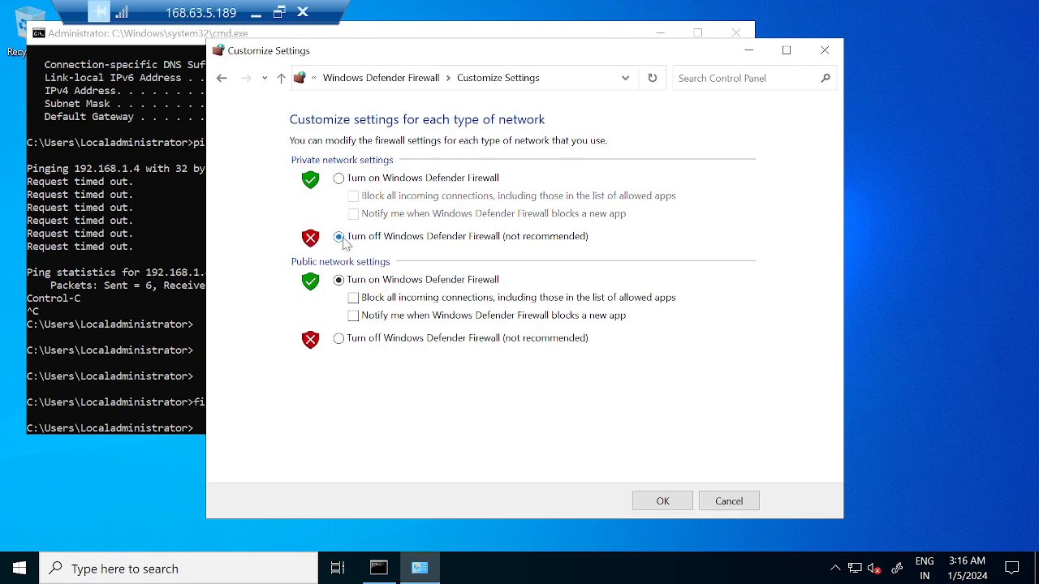
{"action": "left_click", "coordinate": [339, 339]}
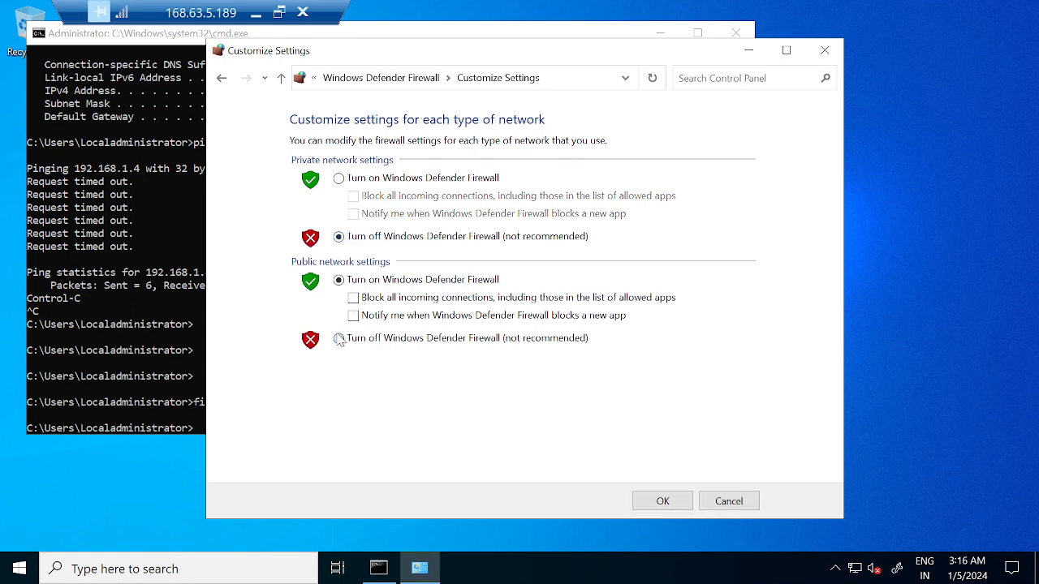
{"action": "left_click", "coordinate": [685, 507]}
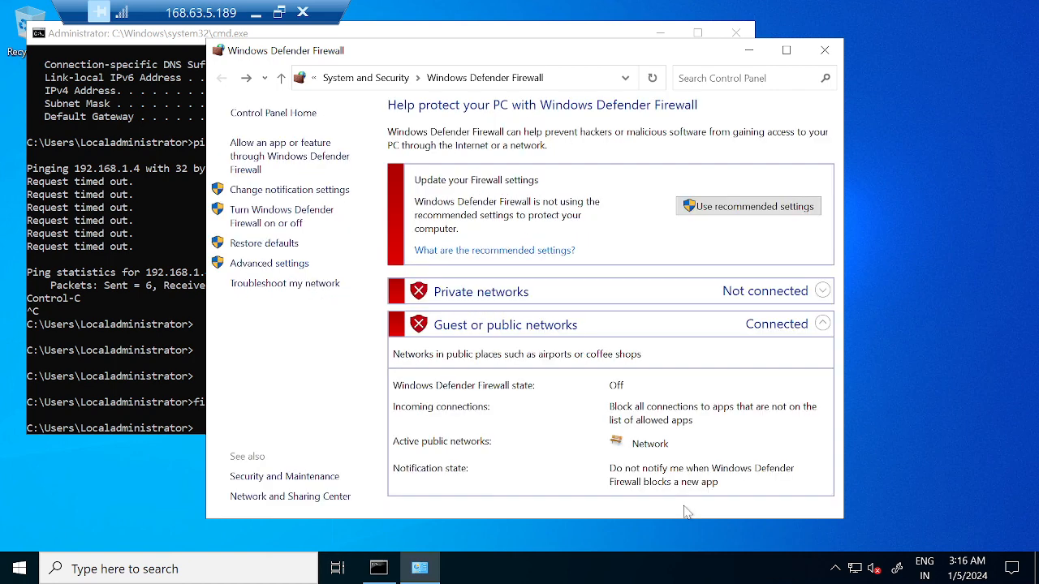
{"action": "left_click", "coordinate": [824, 51]}
Step: Rerun the continuous ping to 192.168.1.4 from VM01 and minimize the session
{"action": "left_click", "coordinate": [432, 247]}
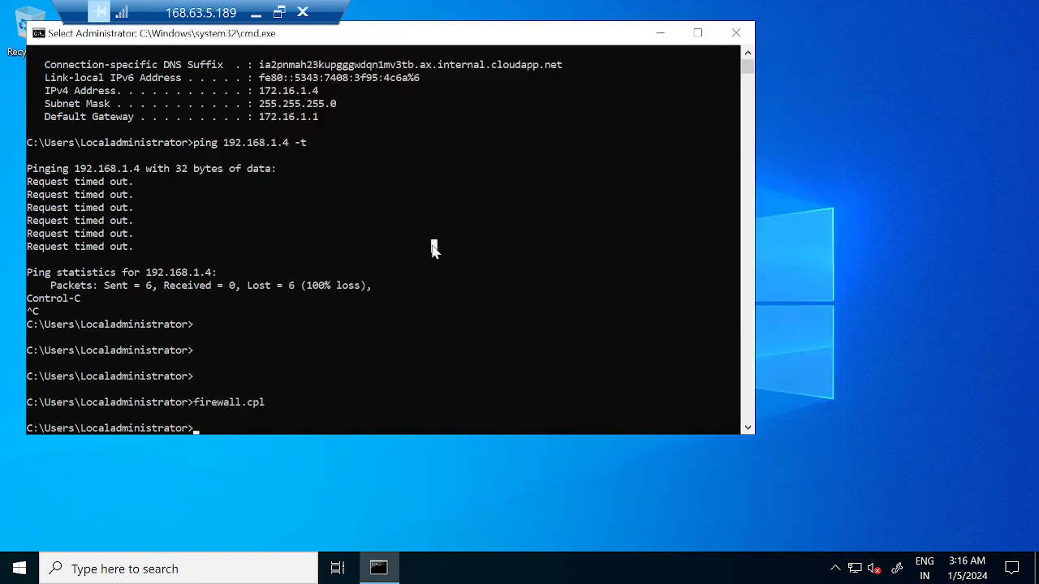
{"action": "key", "text": "Escape"}
{"action": "key", "text": "Up"}
{"action": "key", "text": "Up"}
{"action": "key", "text": "Return"}
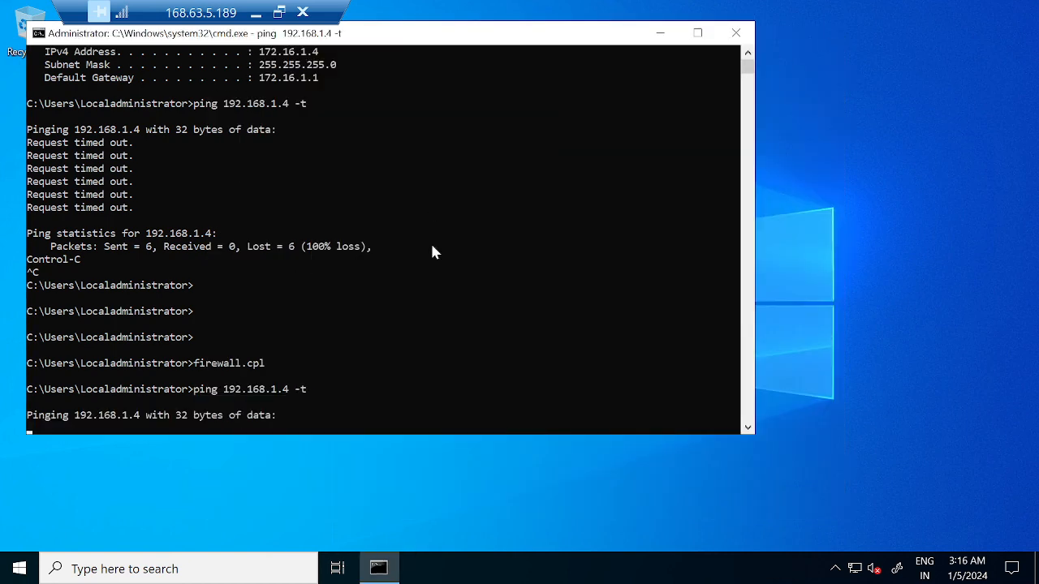
{"action": "left_click", "coordinate": [255, 13]}
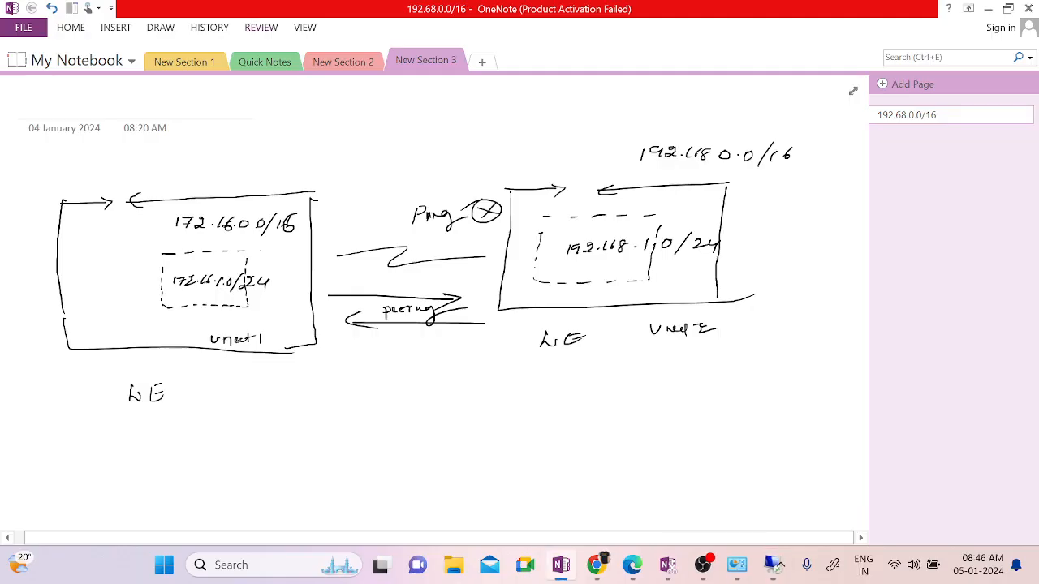
Step: In VM02's session, stop the running ping and clear the console with cls
{"action": "mouse_move", "coordinate": [740, 573]}
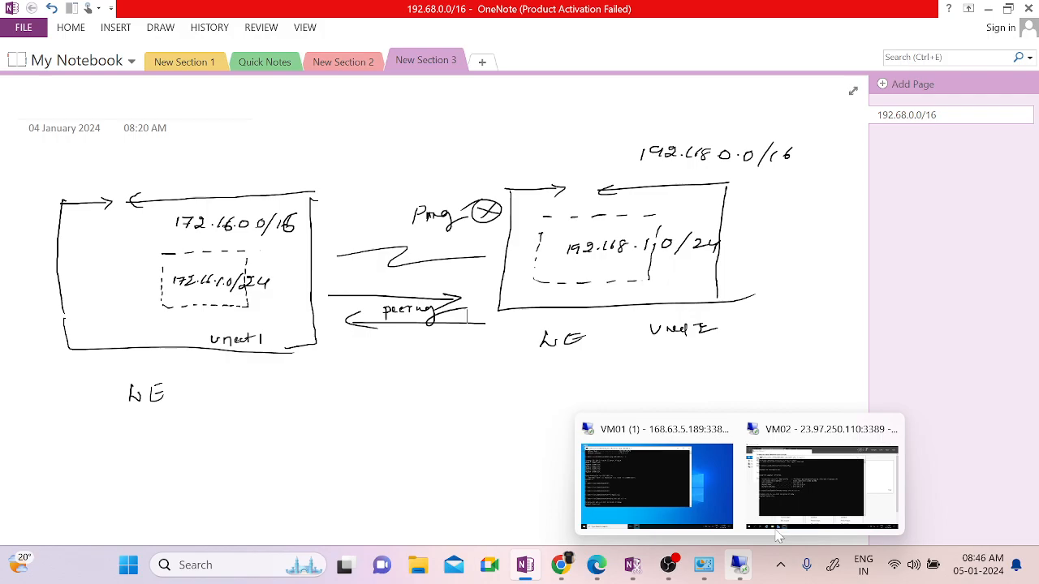
{"action": "left_click", "coordinate": [799, 495]}
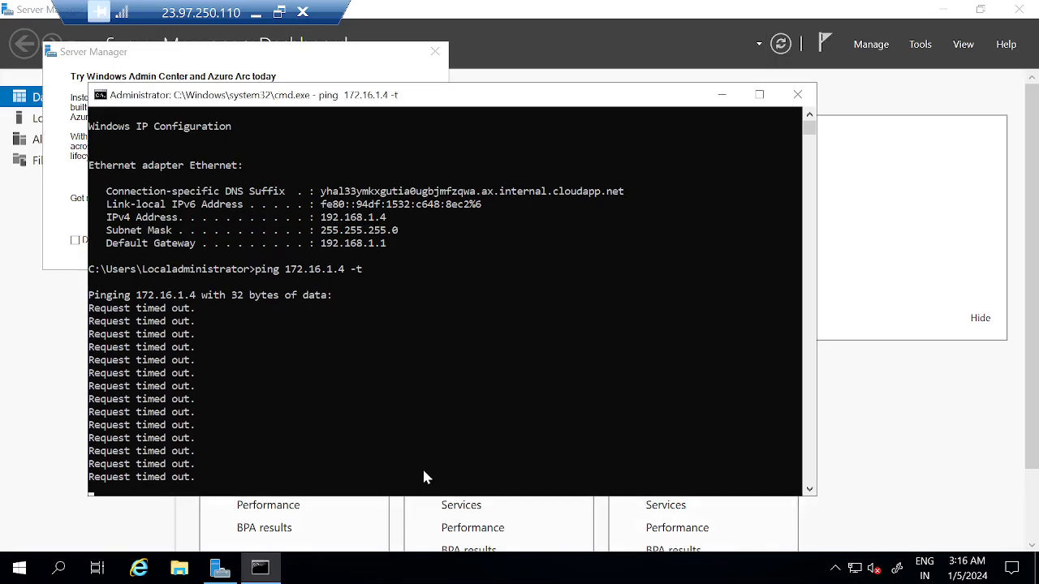
{"action": "left_click", "coordinate": [425, 412]}
{"action": "key", "text": "ctrl+c"}
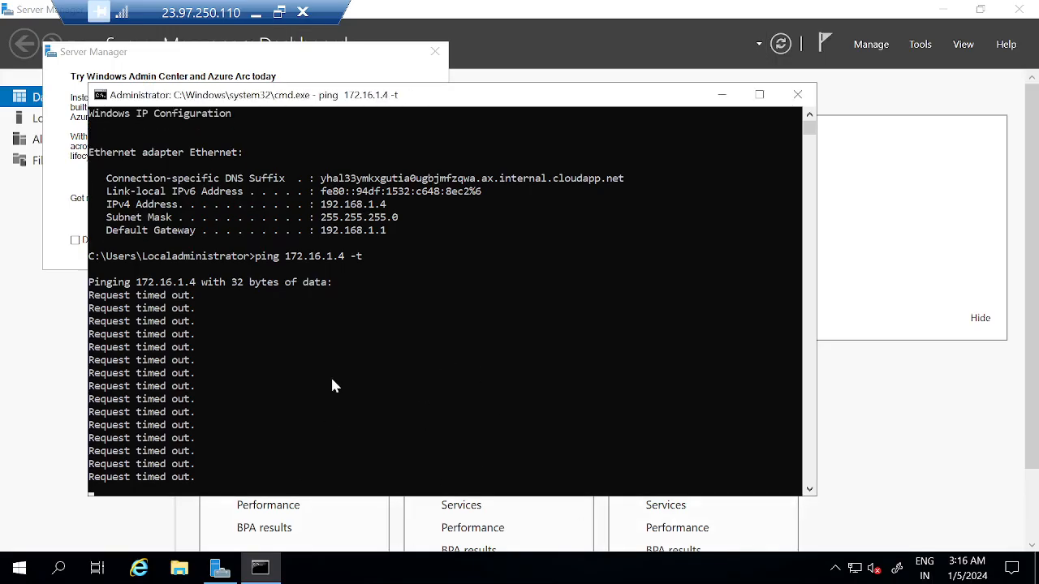
{"action": "key", "text": "ctrl+c"}
{"action": "key", "text": "ctrl+x"}
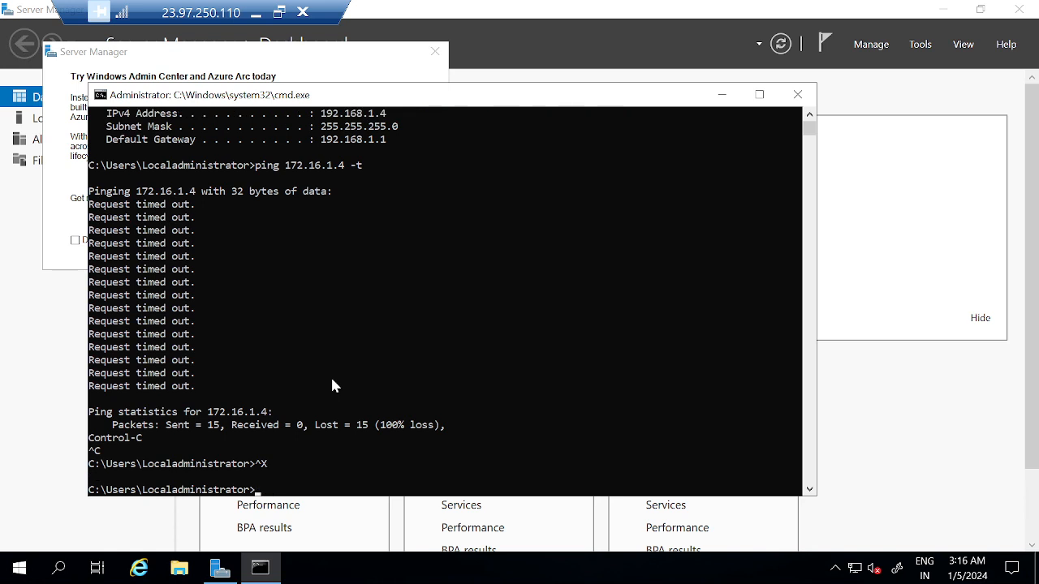
{"action": "type", "text": "cls"}
{"action": "key", "text": "Return"}
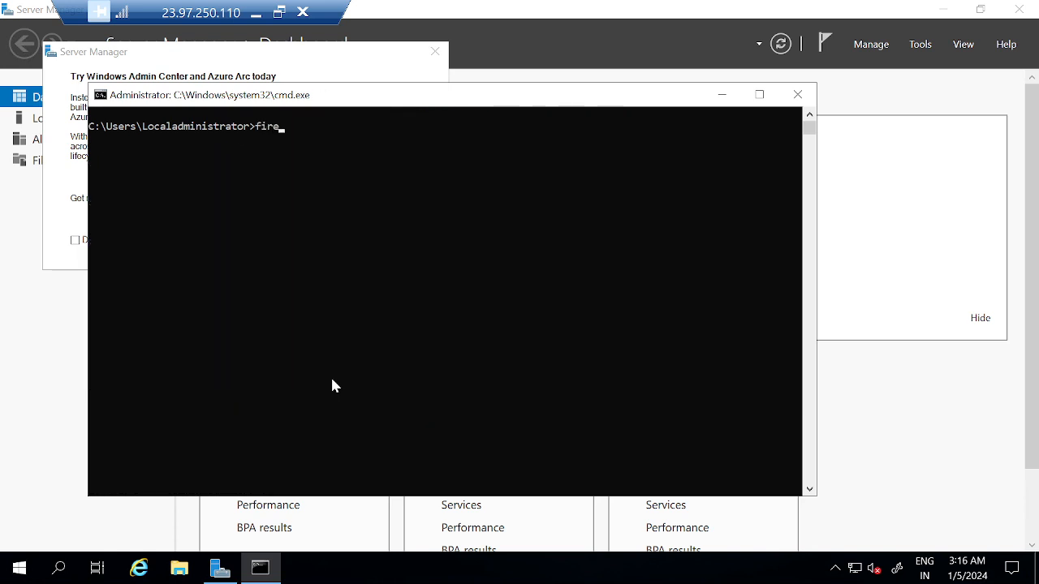
Step: Turn off VM02's Windows Defender Firewall for private and public networks
{"action": "type", "text": "ll.cp"}
{"action": "key", "text": "Return"}
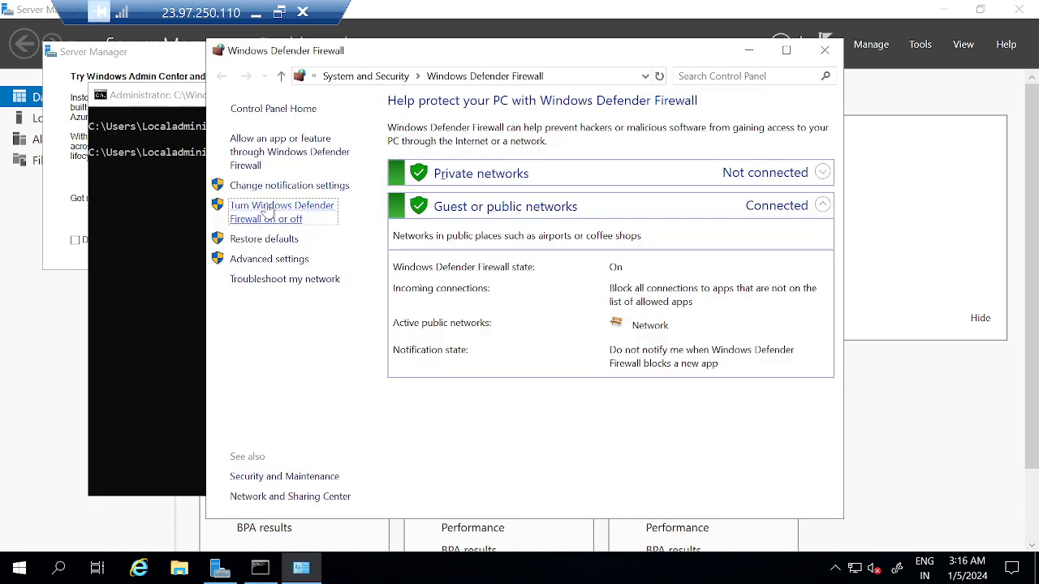
{"action": "left_click", "coordinate": [270, 208]}
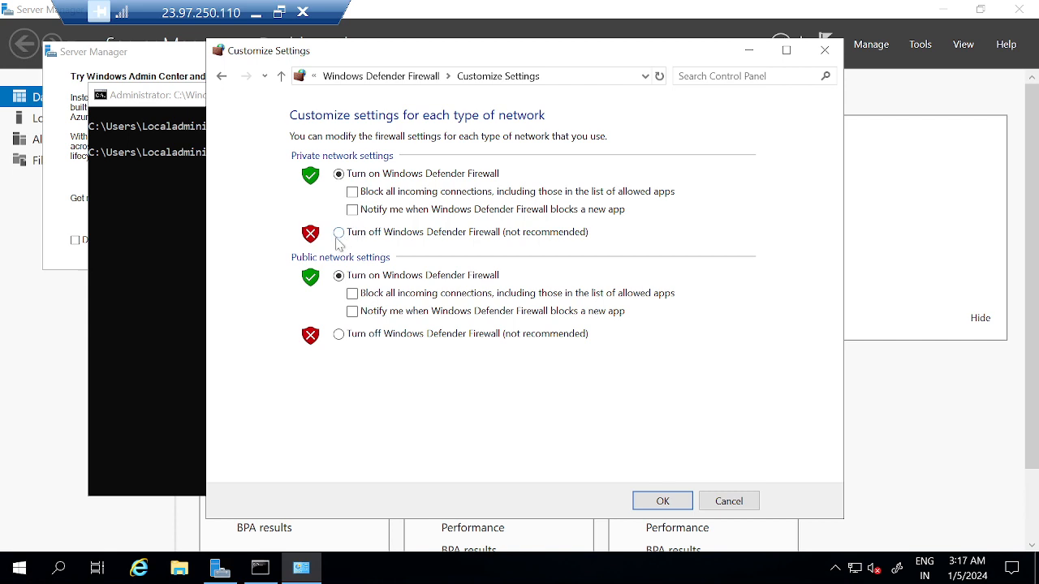
{"action": "left_click", "coordinate": [339, 233]}
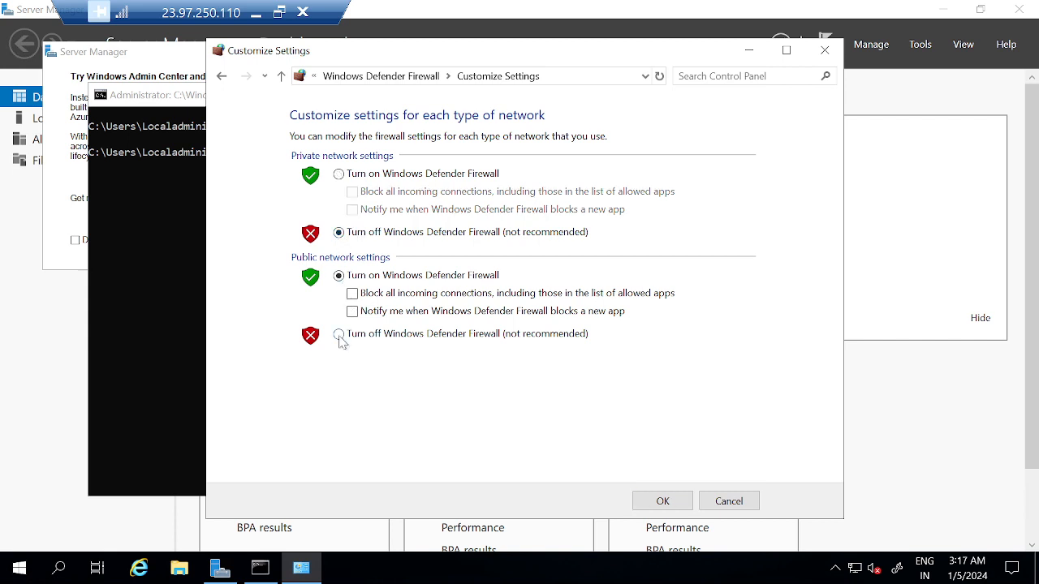
{"action": "left_click", "coordinate": [339, 334]}
{"action": "left_click", "coordinate": [660, 500]}
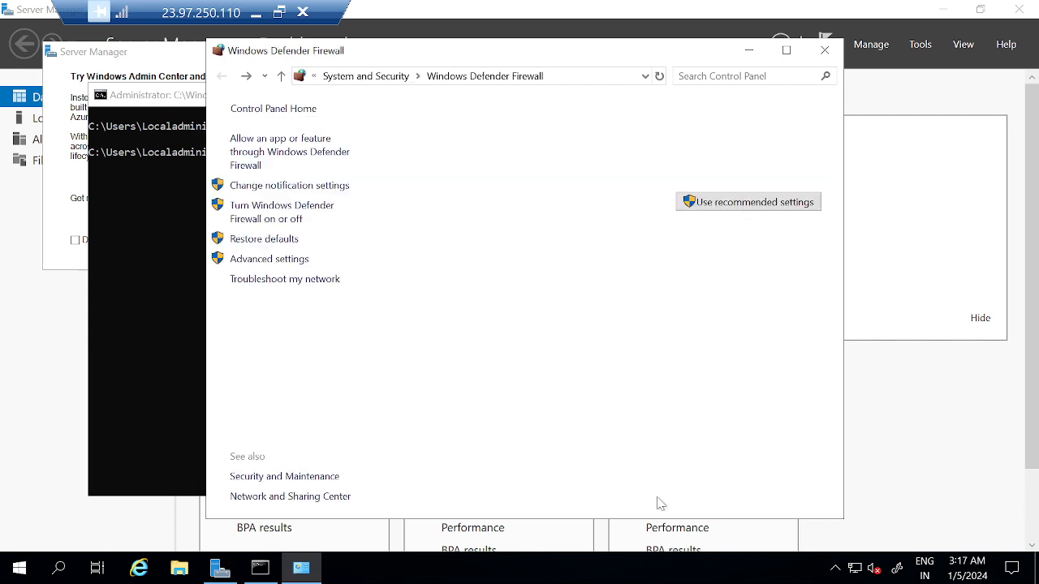
{"action": "left_click", "coordinate": [824, 50]}
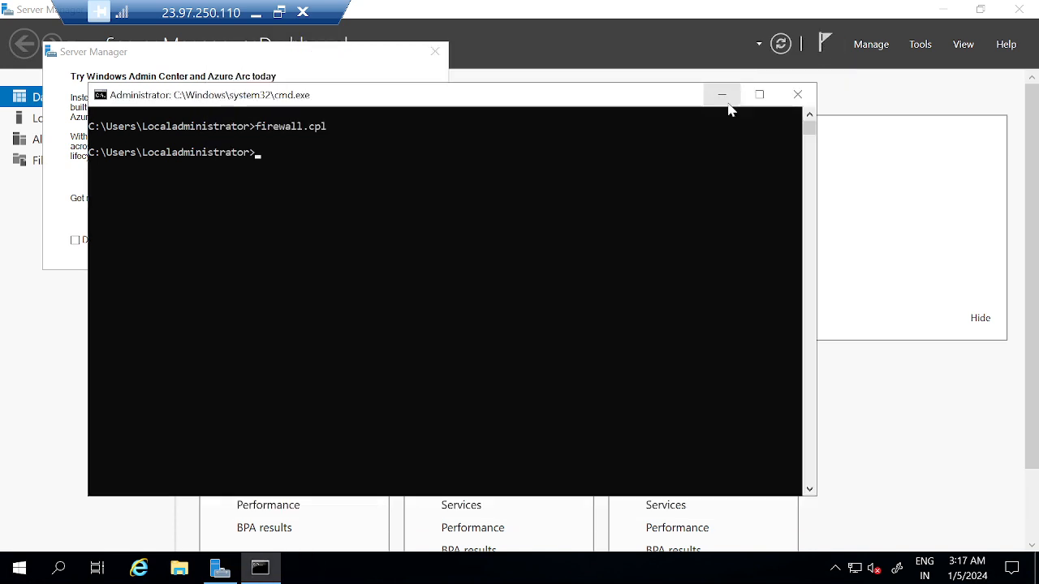
Step: Restart VM02's continuous ping to 172.16.1.4 and minimize the remote session
{"action": "key", "text": "Up"}
{"action": "key", "text": "Up"}
{"action": "key", "text": "Up"}
{"action": "key", "text": "Return"}
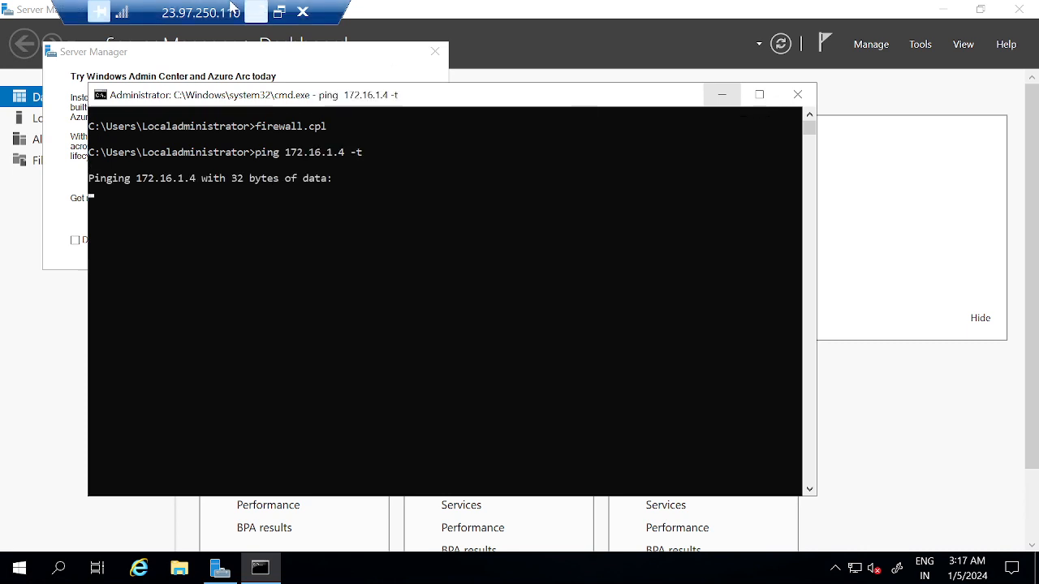
{"action": "left_click", "coordinate": [255, 14]}
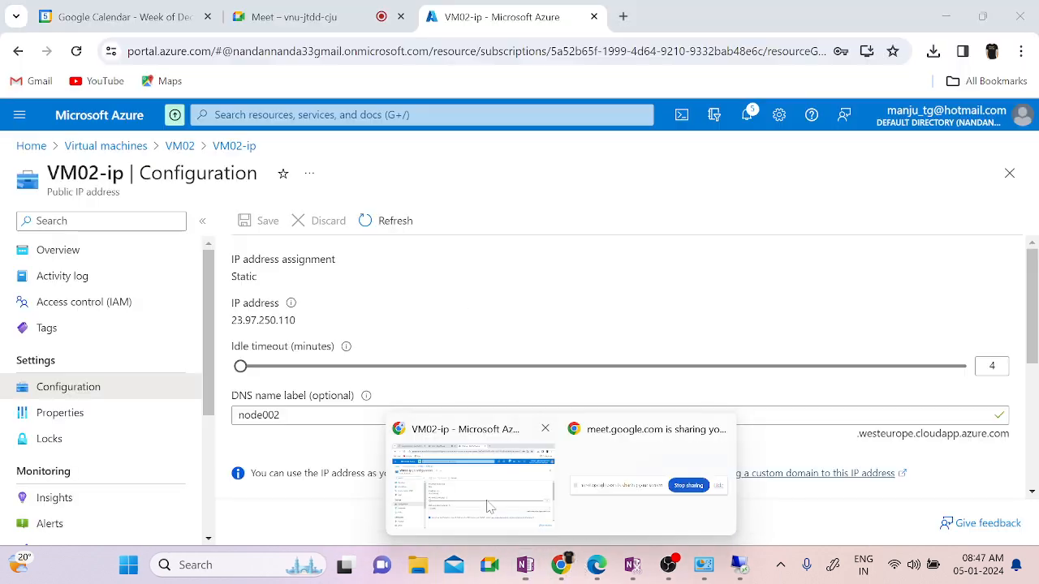
Step: Go back to the portal's Virtual machines list and open VM01, noting its Running status
{"action": "left_click", "coordinate": [491, 507]}
{"action": "left_click", "coordinate": [89, 146]}
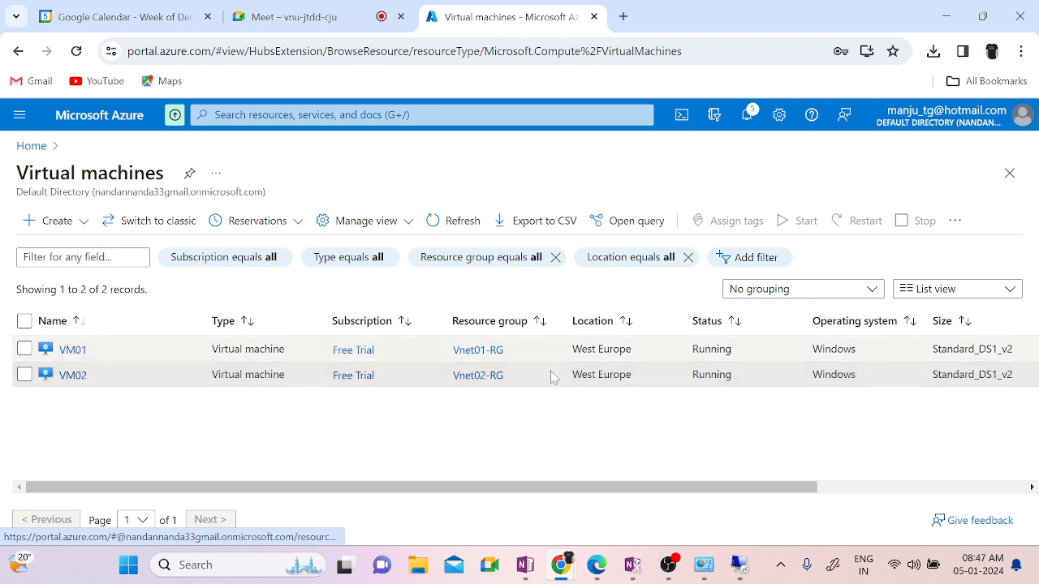
{"action": "double_click", "coordinate": [711, 348]}
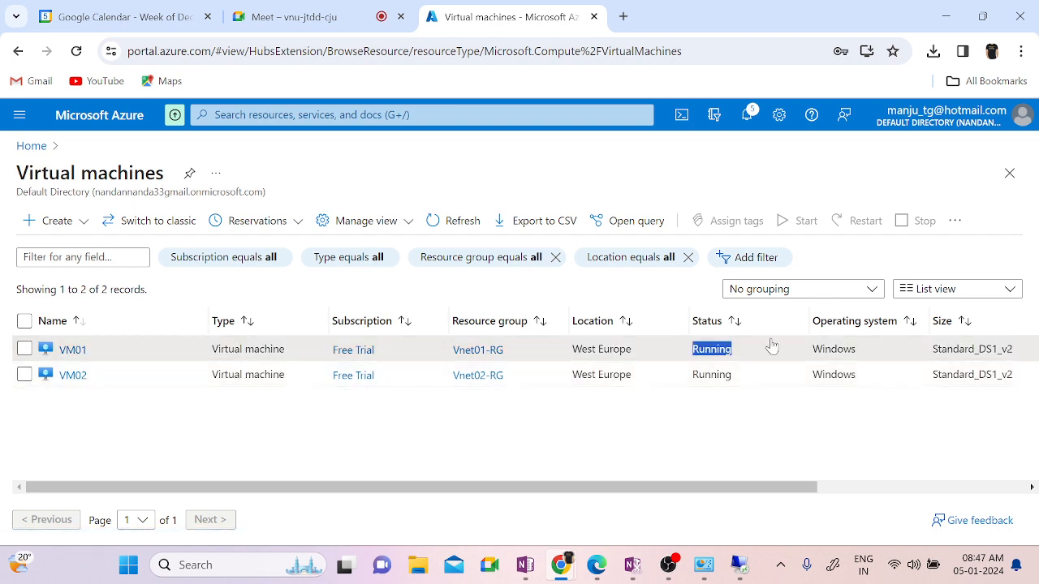
{"action": "left_click", "coordinate": [73, 351]}
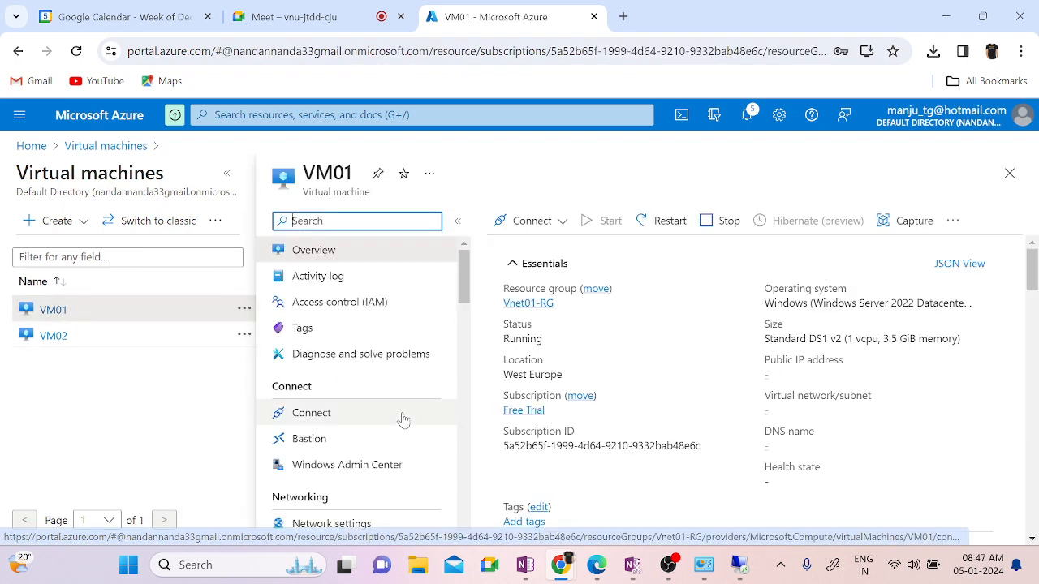
{"action": "scroll", "coordinate": [401, 420], "scroll_direction": "down", "scroll_amount": 3}
{"action": "scroll", "coordinate": [401, 419], "scroll_direction": "down", "scroll_amount": 5}
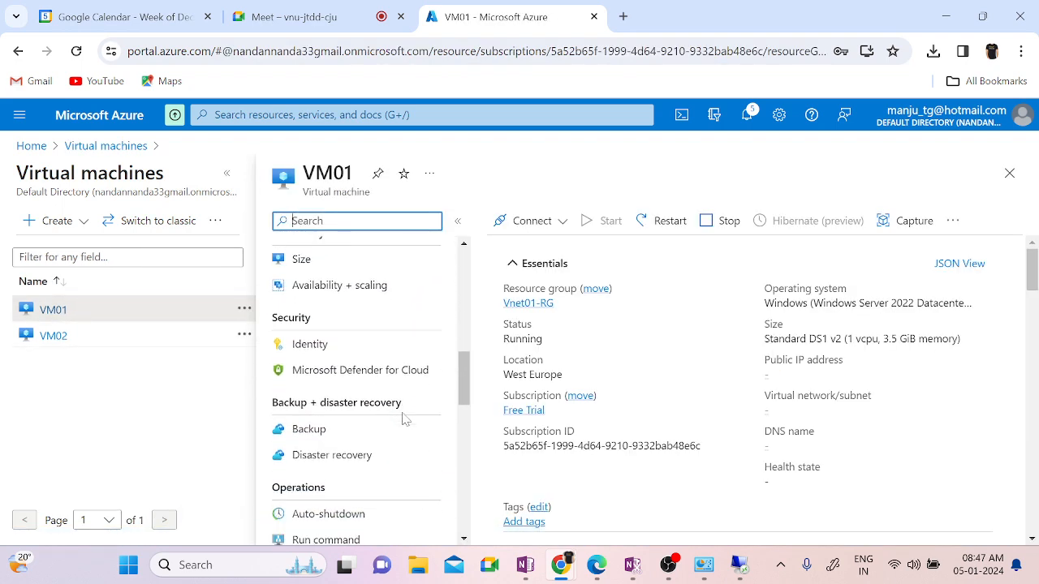
{"action": "scroll", "coordinate": [404, 420], "scroll_direction": "down", "scroll_amount": 5}
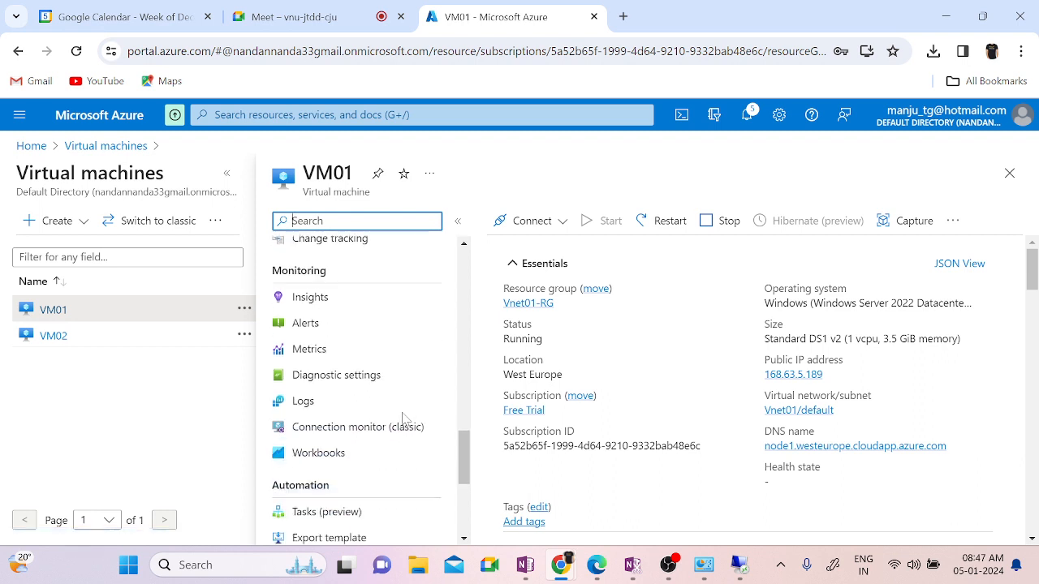
{"action": "scroll", "coordinate": [404, 420], "scroll_direction": "down", "scroll_amount": 3}
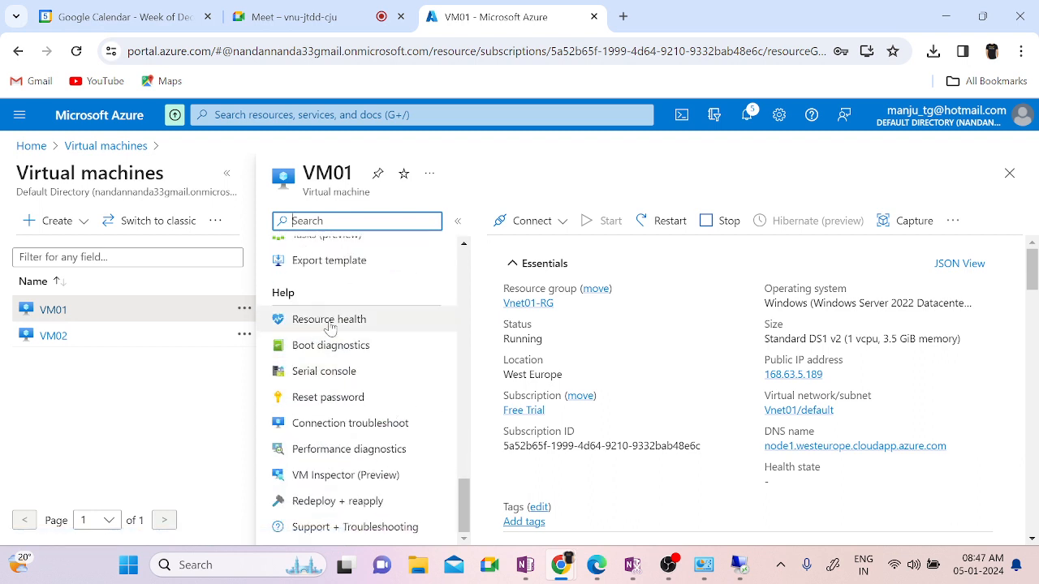
Step: Review VM01's resource health, expanding the 01/05/2024 events, then open its Serial console
{"action": "left_click", "coordinate": [304, 323]}
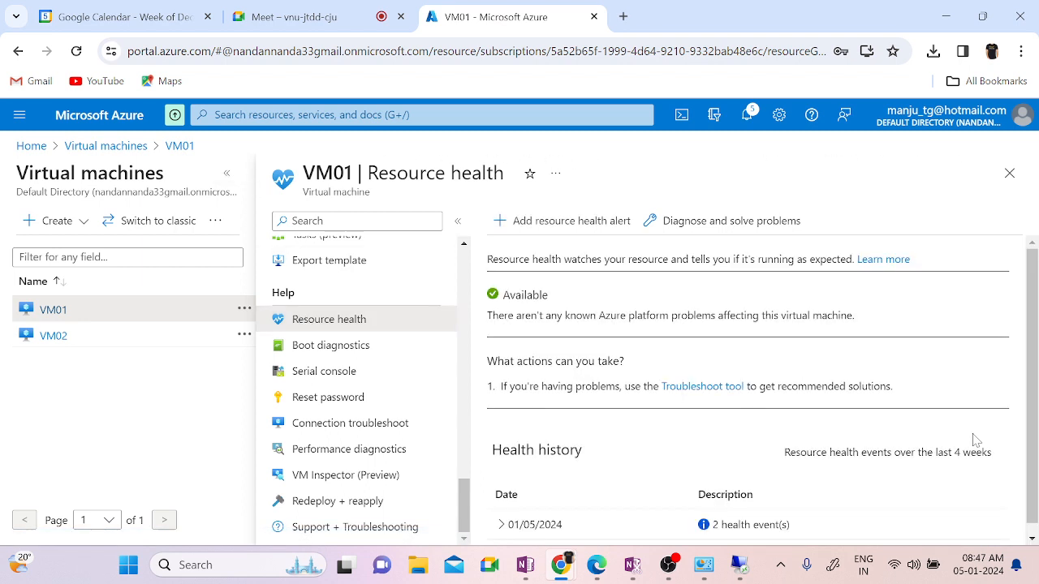
{"action": "scroll", "coordinate": [776, 397], "scroll_direction": "down", "scroll_amount": 1}
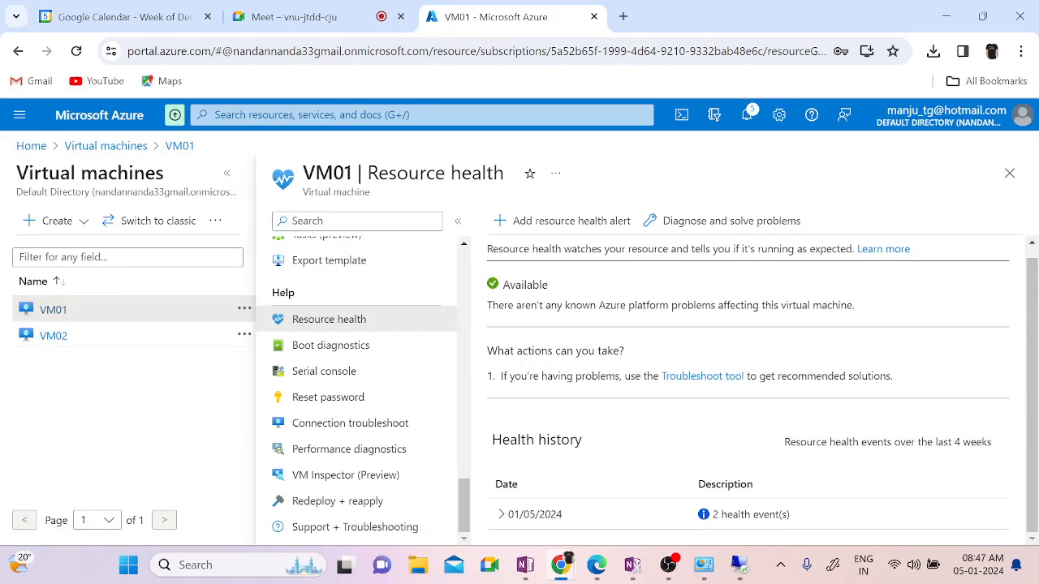
{"action": "left_click", "coordinate": [500, 514]}
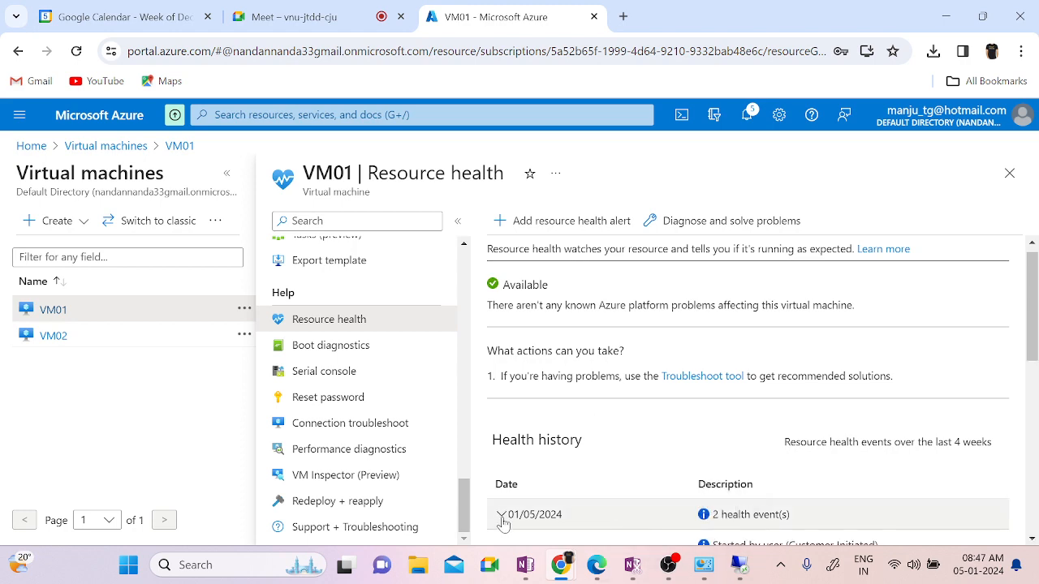
{"action": "scroll", "coordinate": [864, 471], "scroll_direction": "down", "scroll_amount": 2}
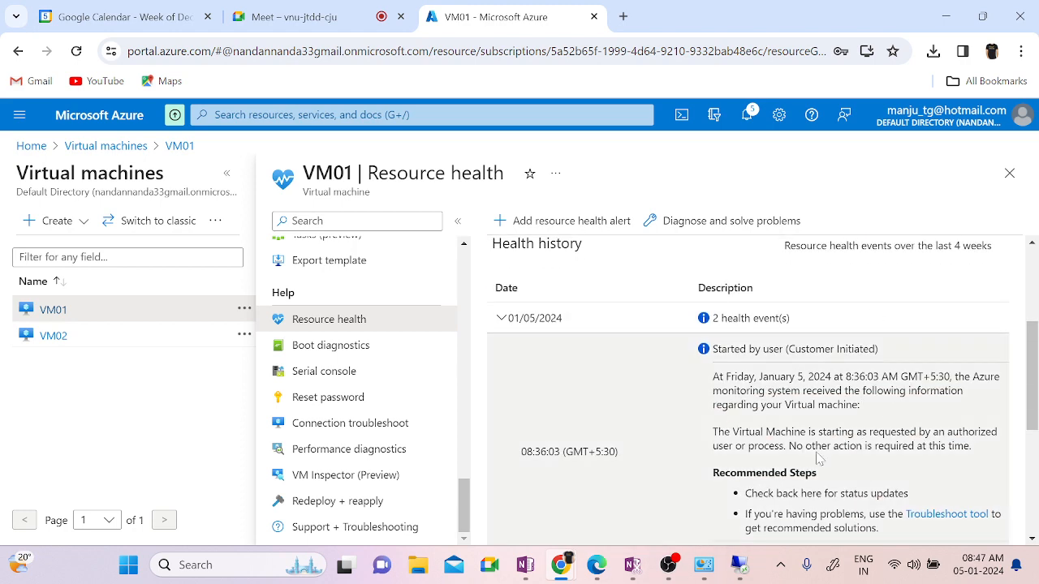
{"action": "scroll", "coordinate": [907, 460], "scroll_direction": "down", "scroll_amount": 3}
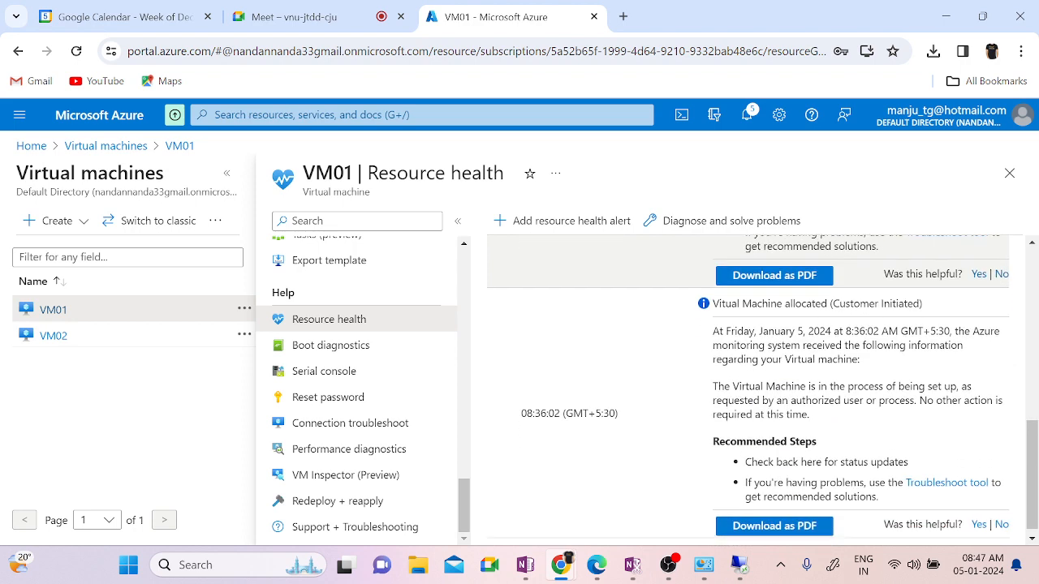
{"action": "scroll", "coordinate": [907, 459], "scroll_direction": "up", "scroll_amount": 2}
{"action": "scroll", "coordinate": [748, 389], "scroll_direction": "up", "scroll_amount": 1}
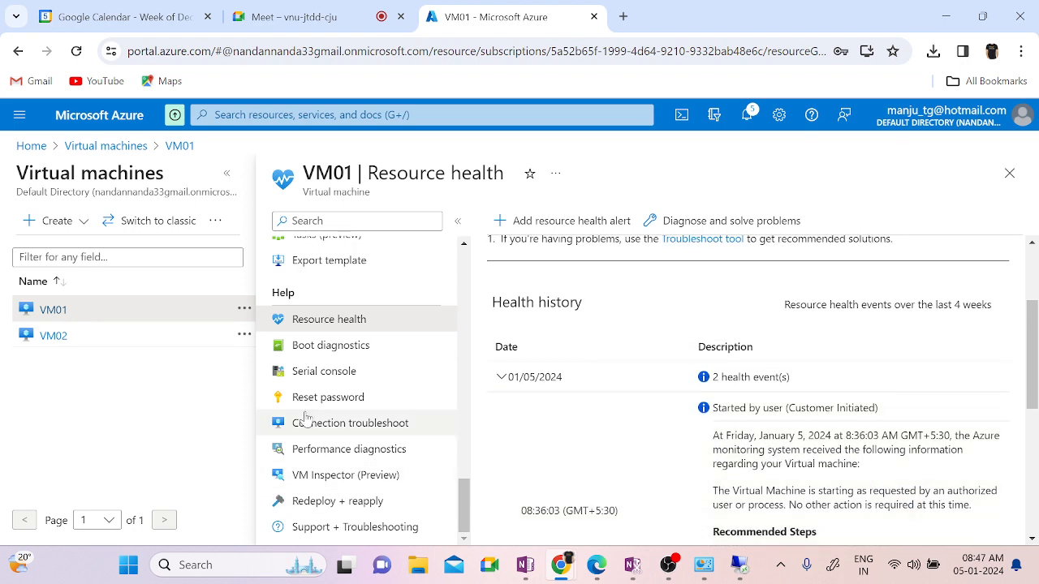
{"action": "left_click", "coordinate": [300, 375]}
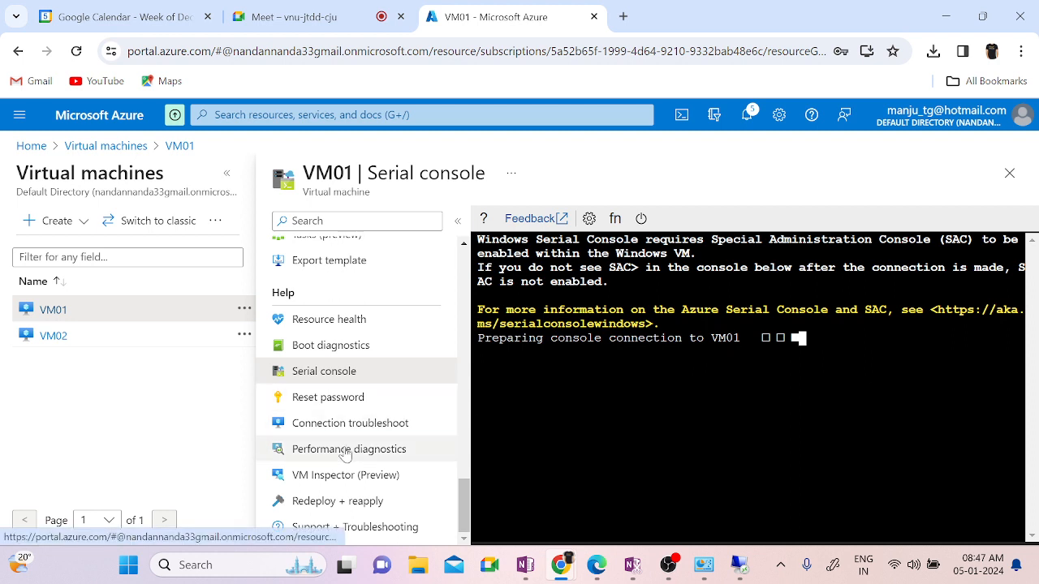
Step: View VM01's Boot diagnostics screenshot, after briefly visiting the password reset page
{"action": "scroll", "coordinate": [345, 453], "scroll_direction": "up", "scroll_amount": 3}
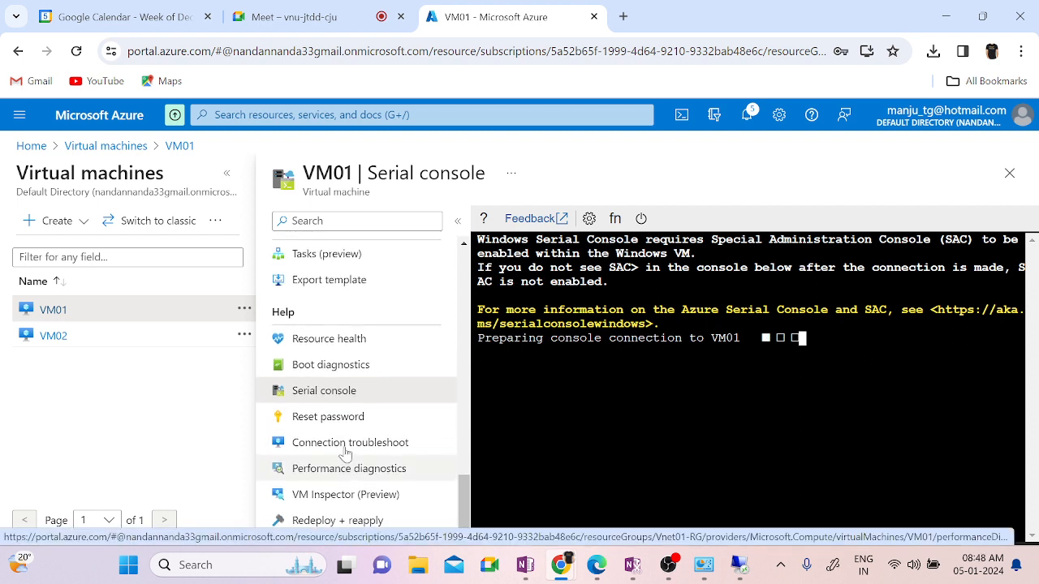
{"action": "scroll", "coordinate": [345, 453], "scroll_direction": "up", "scroll_amount": 5}
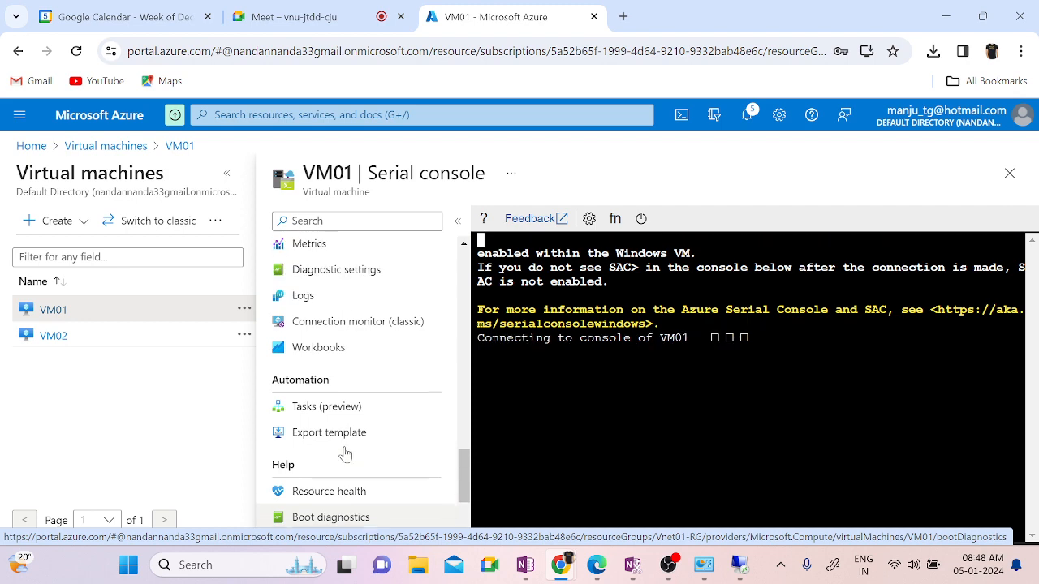
{"action": "scroll", "coordinate": [344, 452], "scroll_direction": "up", "scroll_amount": 1}
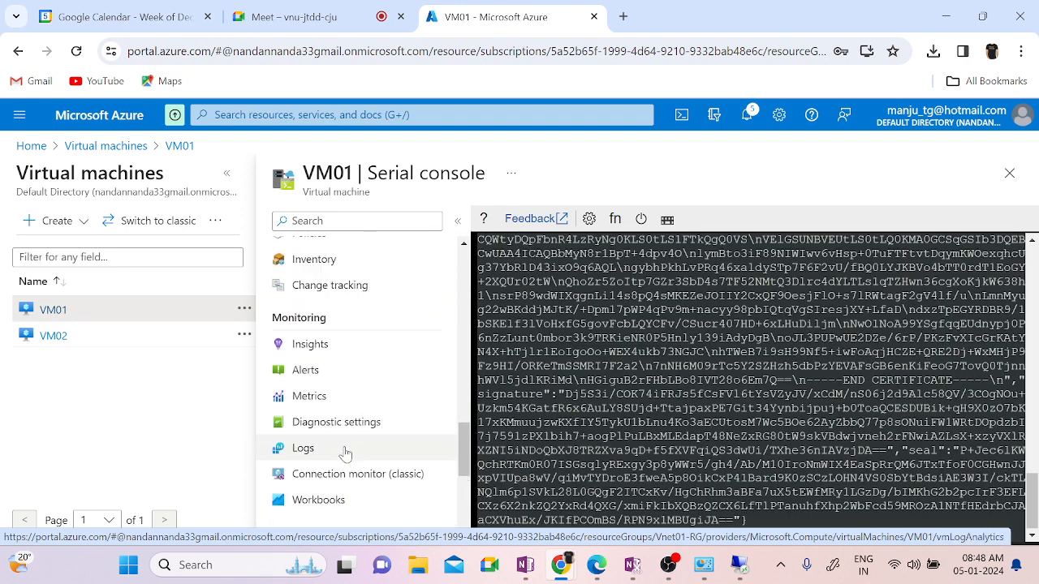
{"action": "scroll", "coordinate": [345, 453], "scroll_direction": "down", "scroll_amount": 8}
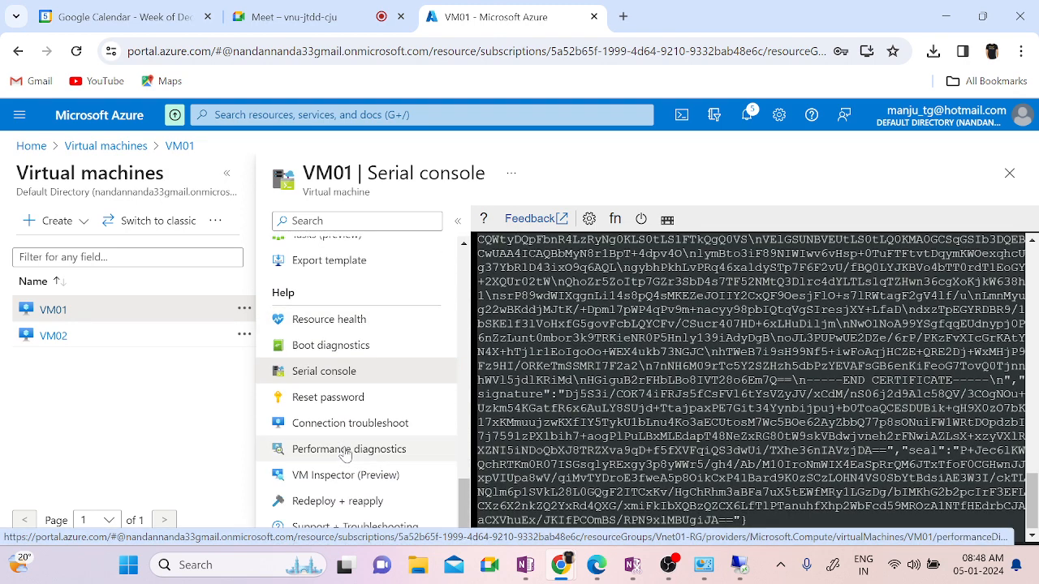
{"action": "left_click", "coordinate": [342, 346]}
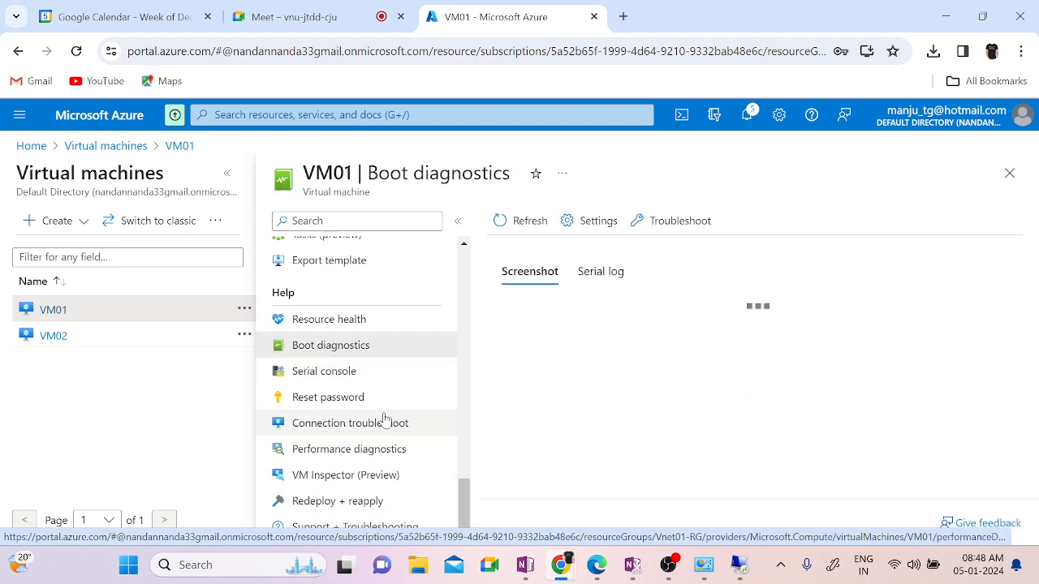
{"action": "left_click", "coordinate": [349, 397]}
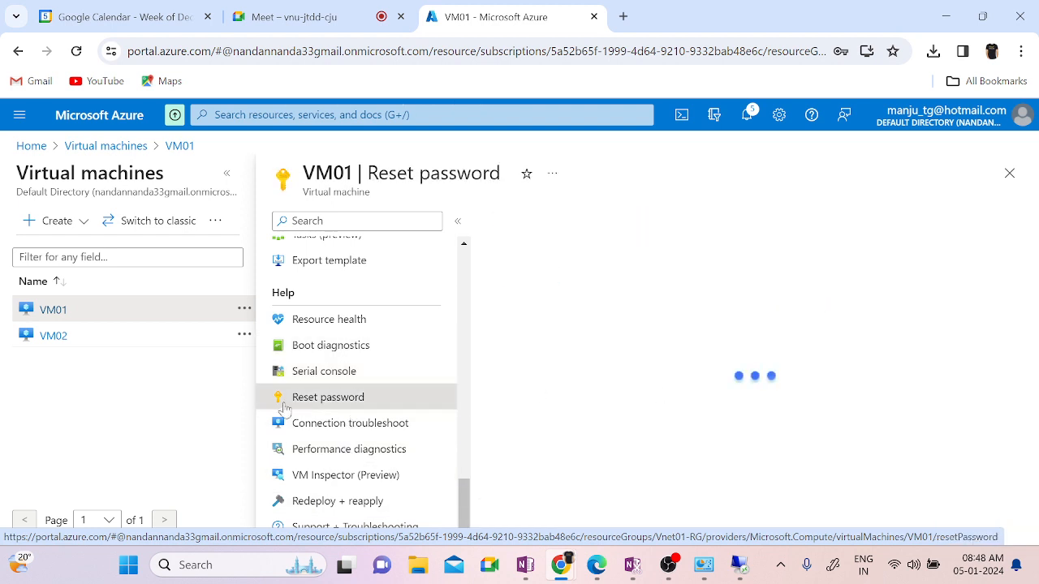
{"action": "left_click", "coordinate": [309, 349]}
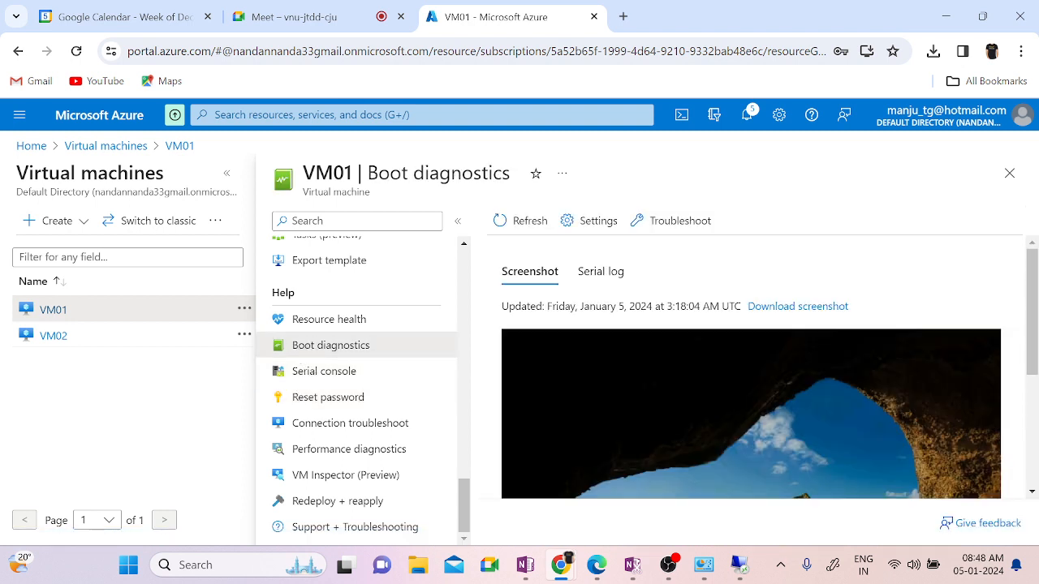
{"action": "left_click_drag", "start_coordinate": [1032, 304], "coordinate": [1032, 408]}
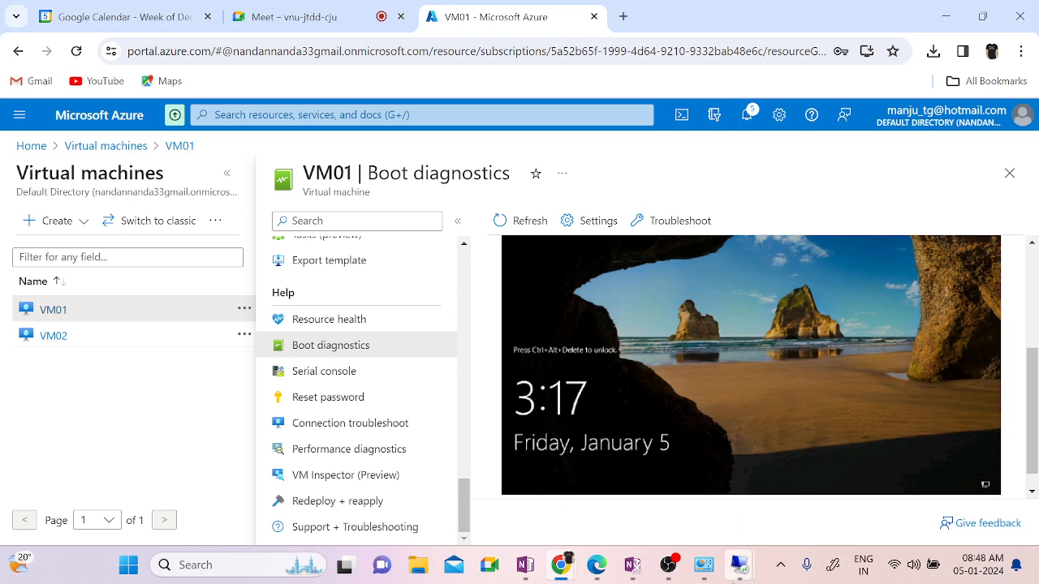
Step: Check VM01's remote session, where the ping to 192.168.1.4 still times out, then minimize it
{"action": "mouse_move", "coordinate": [737, 566]}
{"action": "left_click", "coordinate": [641, 481]}
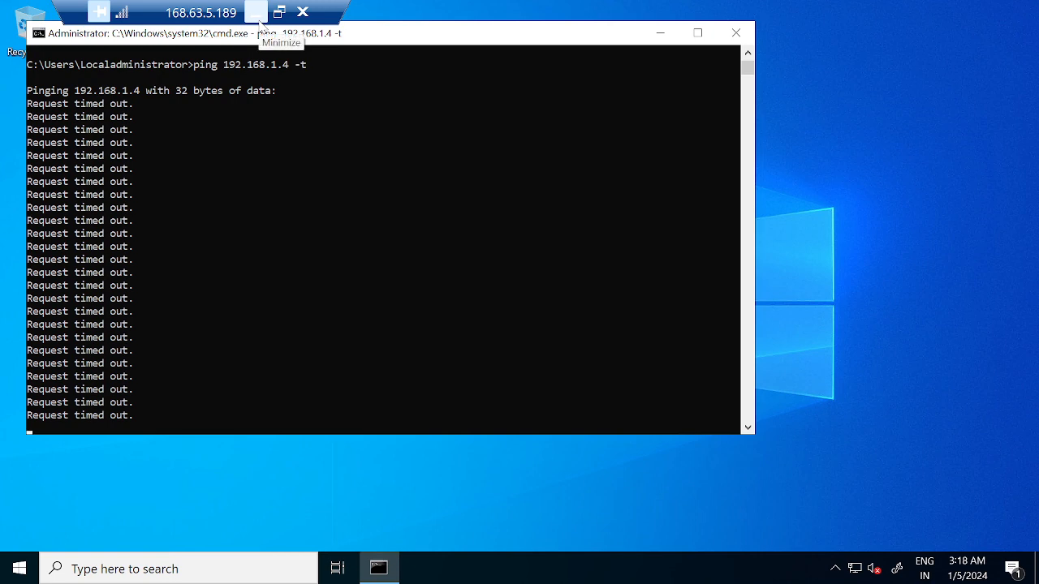
{"action": "left_click", "coordinate": [258, 20]}
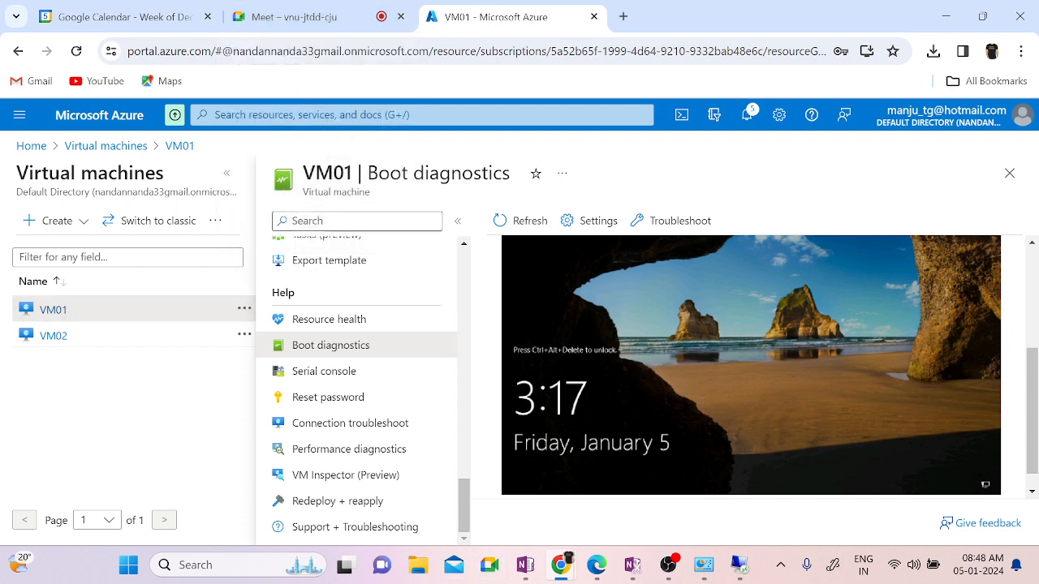
Step: From VM01's overview, open Vnet01, check its 172.16.0.0/16 address space, then go to Peerings
{"action": "scroll", "coordinate": [381, 276], "scroll_direction": "up", "scroll_amount": 3}
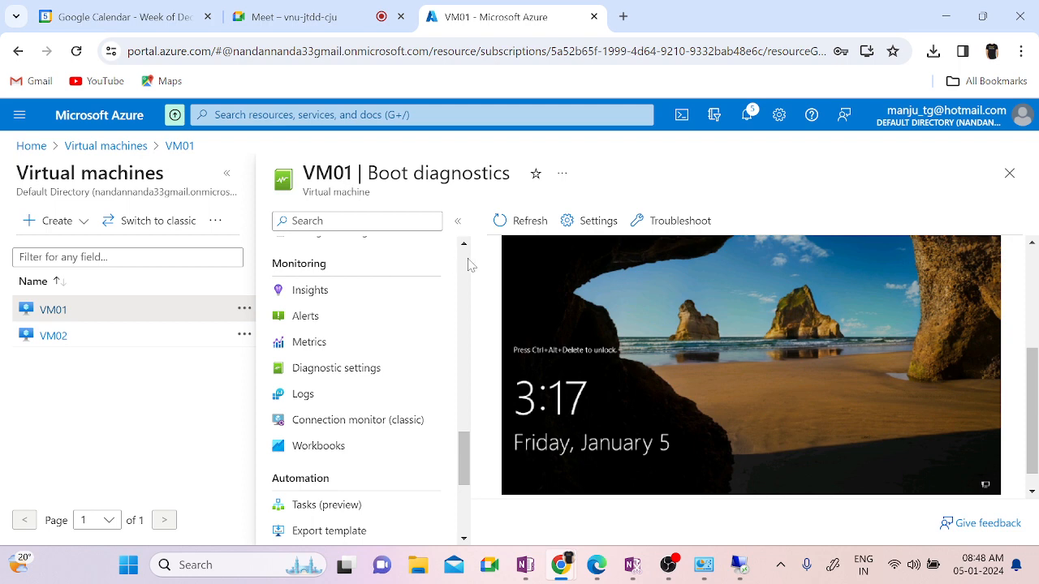
{"action": "scroll", "coordinate": [468, 265], "scroll_direction": "up", "scroll_amount": 5}
{"action": "left_click", "coordinate": [335, 251]}
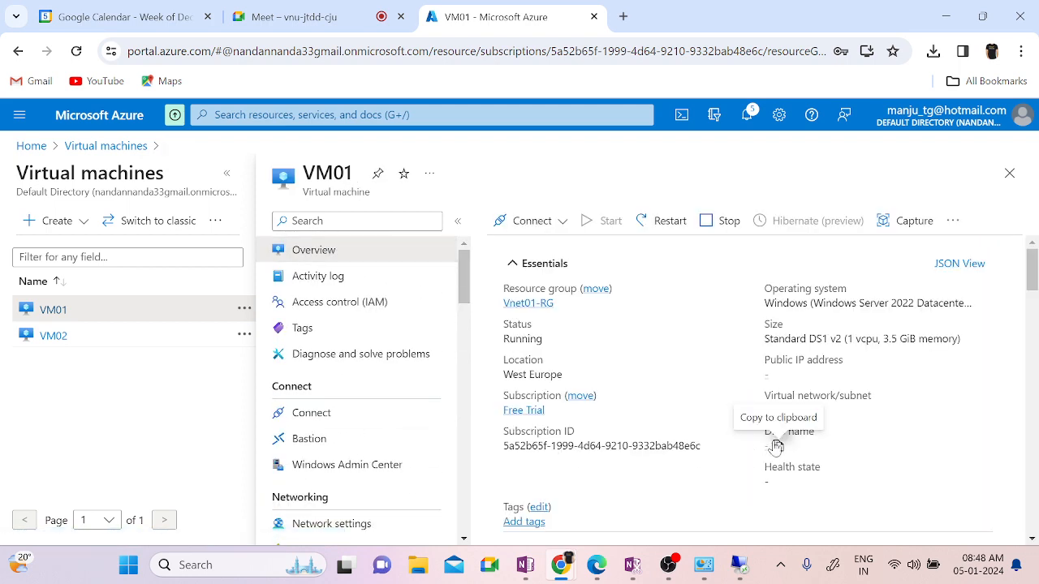
{"action": "scroll", "coordinate": [955, 473], "scroll_direction": "down", "scroll_amount": 2}
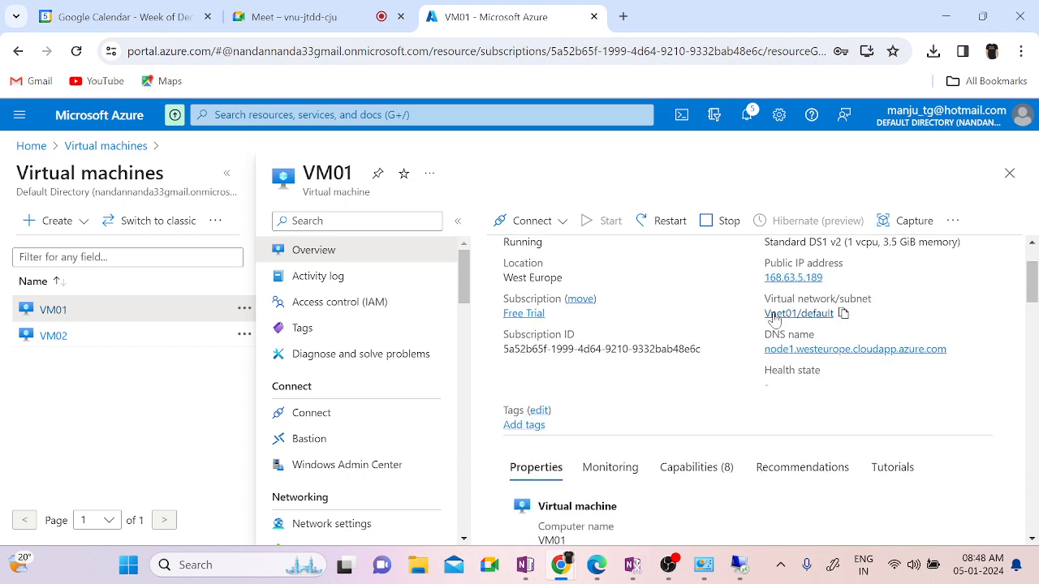
{"action": "left_click", "coordinate": [774, 315]}
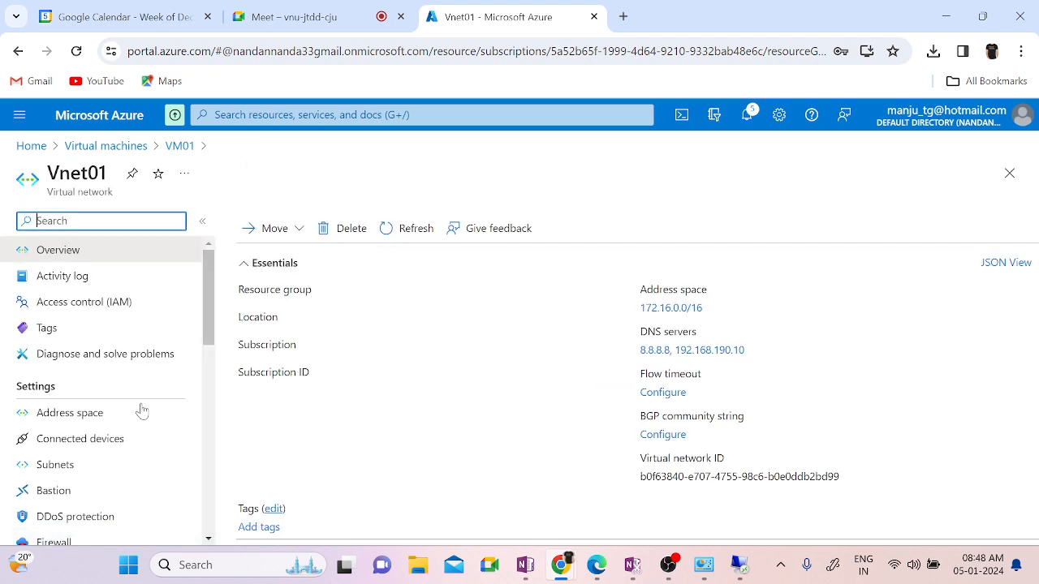
{"action": "left_click", "coordinate": [70, 413]}
{"action": "scroll", "coordinate": [81, 423], "scroll_direction": "down", "scroll_amount": 3}
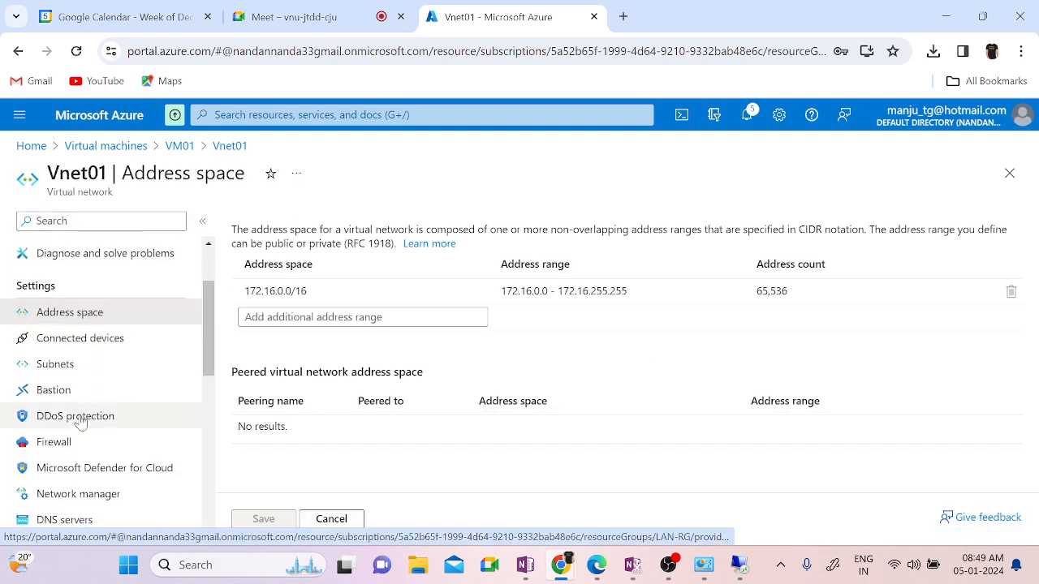
{"action": "scroll", "coordinate": [77, 418], "scroll_direction": "down", "scroll_amount": 1}
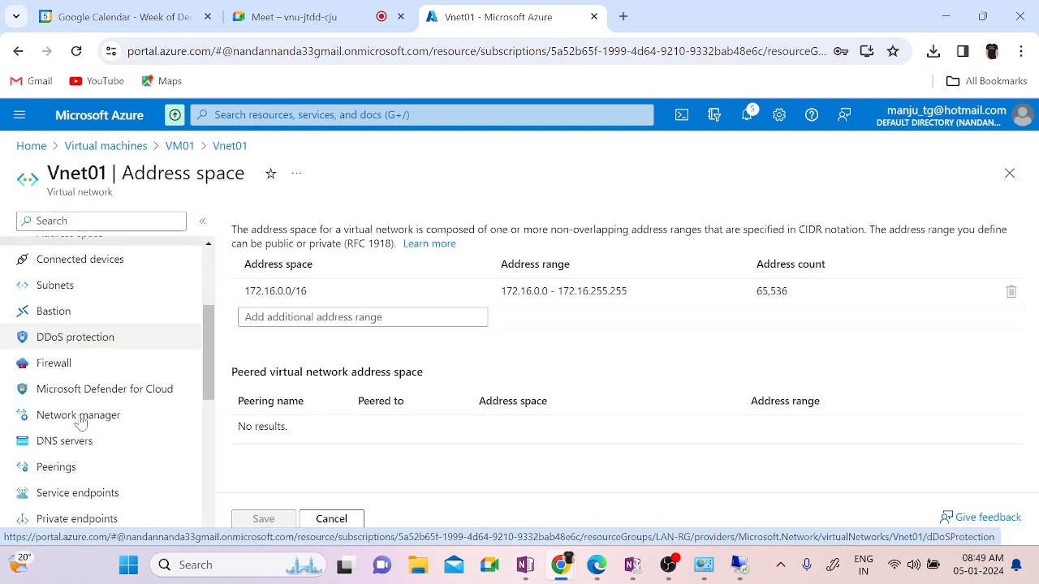
{"action": "left_click", "coordinate": [61, 475]}
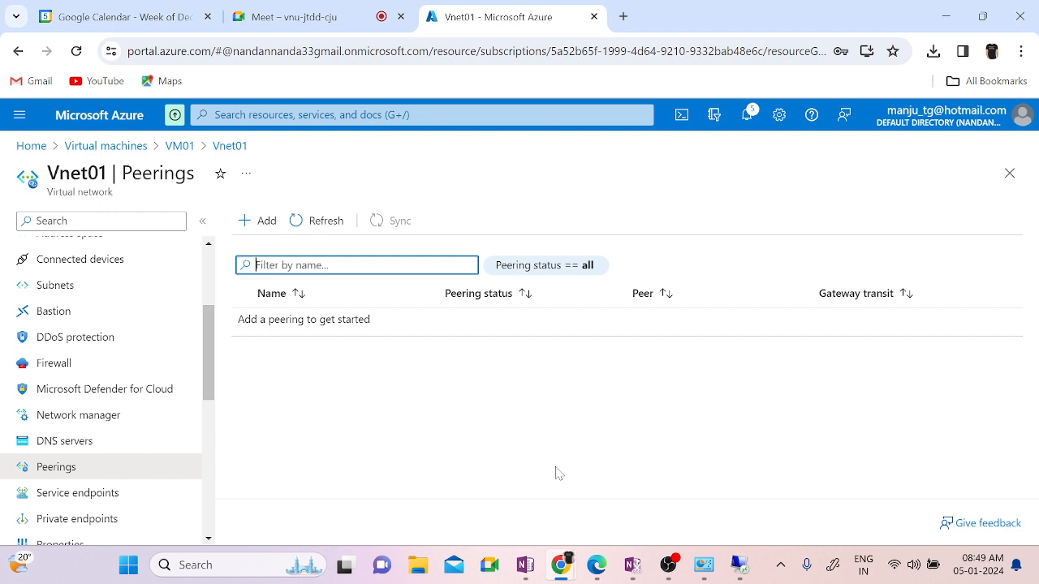
Step: Add a Vnet01 peering named Vnet01-Vnet02 that allows receiving forwarded traffic
{"action": "left_click", "coordinate": [256, 223]}
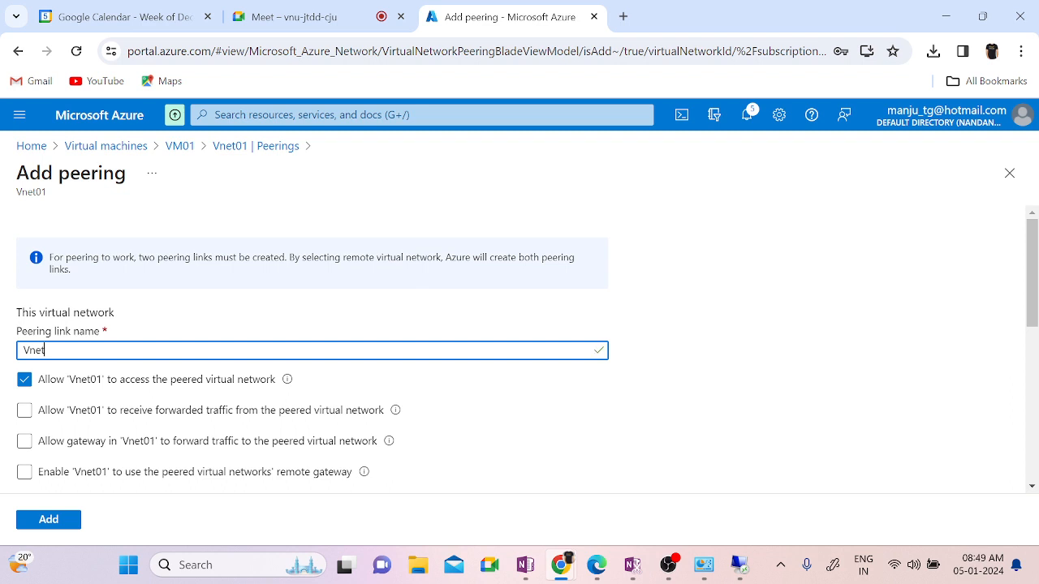
{"action": "type", "text": "Vnet02"}
{"action": "scroll", "coordinate": [591, 464], "scroll_direction": "down", "scroll_amount": 2}
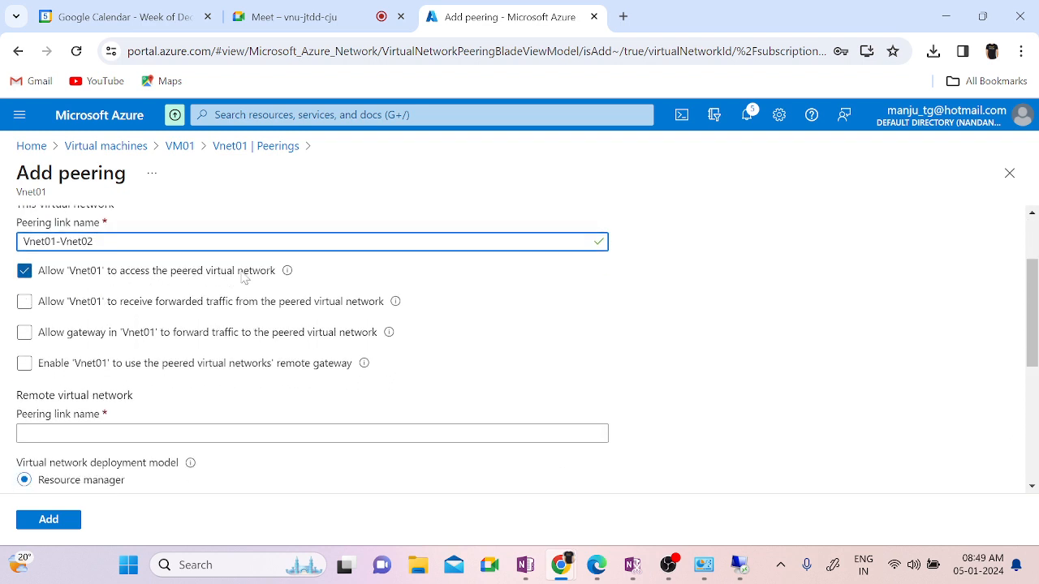
{"action": "left_click", "coordinate": [120, 335]}
{"action": "left_click", "coordinate": [24, 303]}
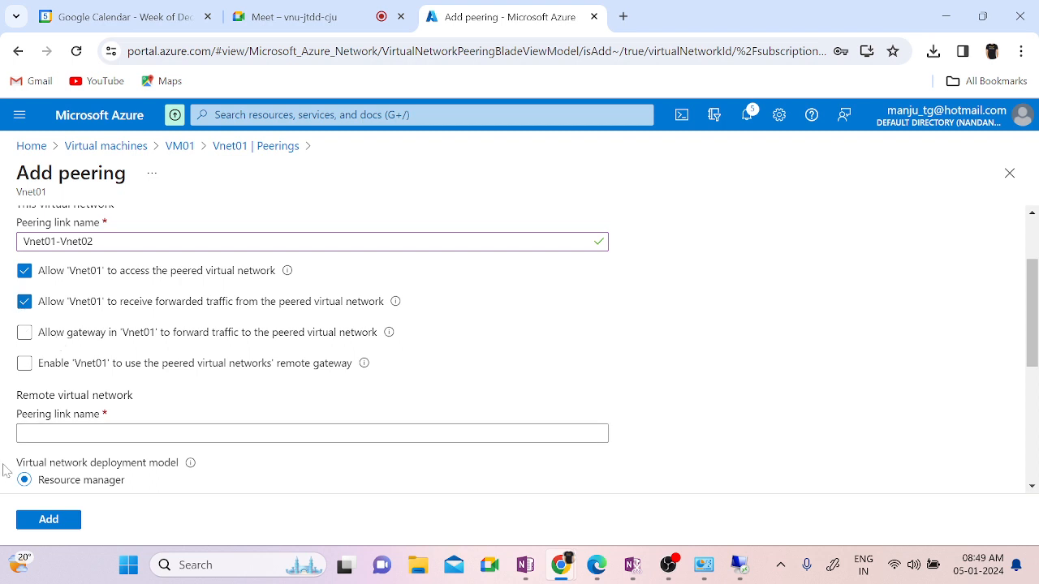
Step: Enter Vnet02-Vnet01 as the remote peering link name and review the rest of the form
{"action": "left_click", "coordinate": [58, 433]}
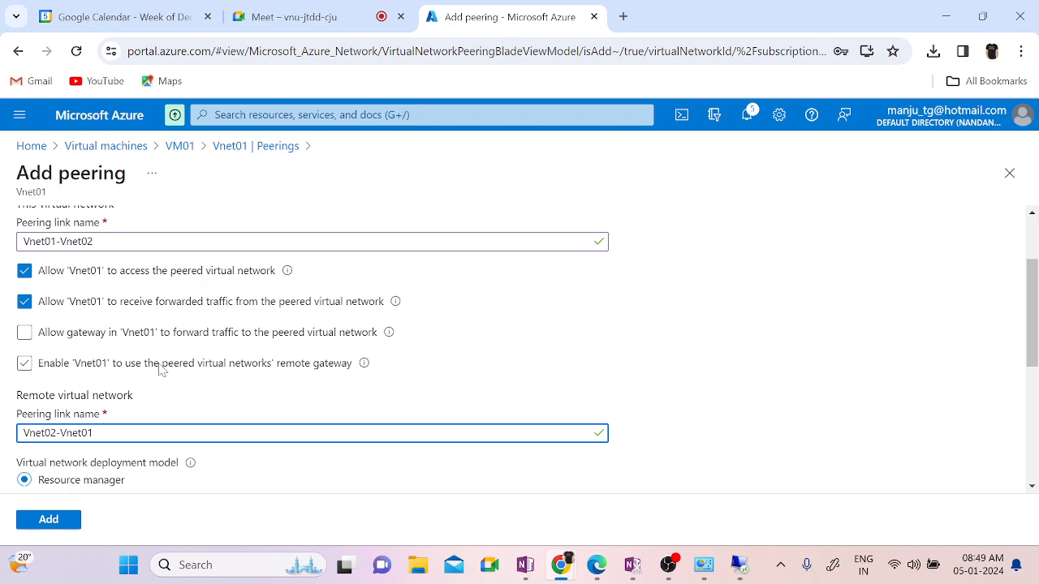
{"action": "scroll", "coordinate": [687, 340], "scroll_direction": "down", "scroll_amount": 2}
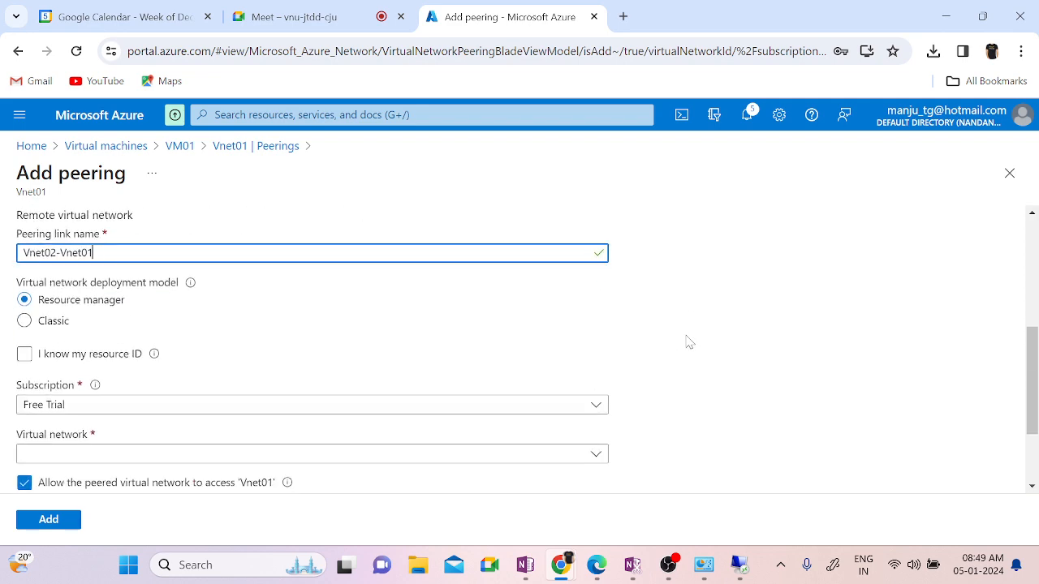
{"action": "scroll", "coordinate": [686, 341], "scroll_direction": "down", "scroll_amount": 1}
{"action": "scroll", "coordinate": [686, 340], "scroll_direction": "up", "scroll_amount": 3}
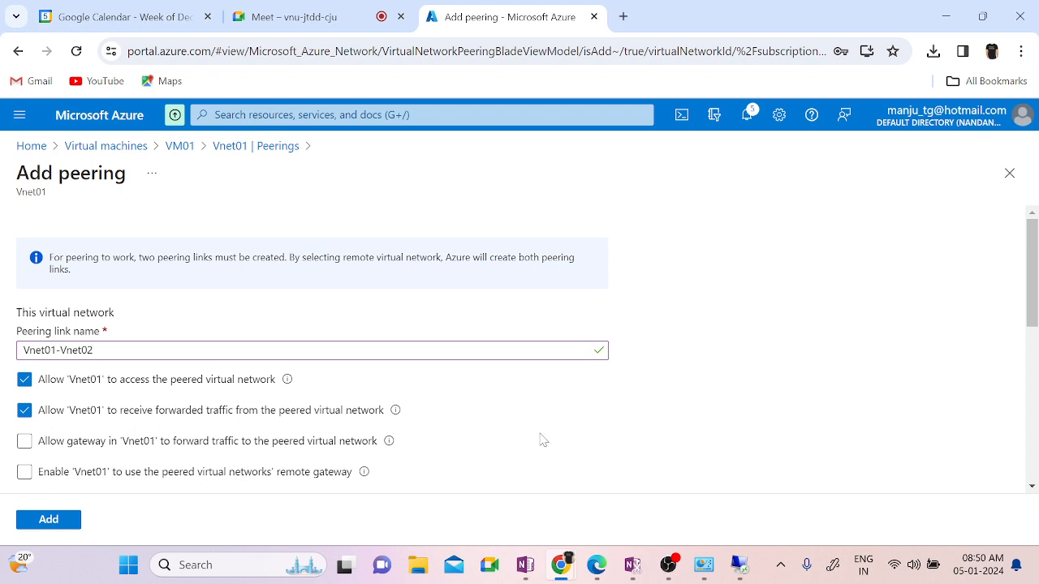
{"action": "scroll", "coordinate": [543, 439], "scroll_direction": "down", "scroll_amount": 1}
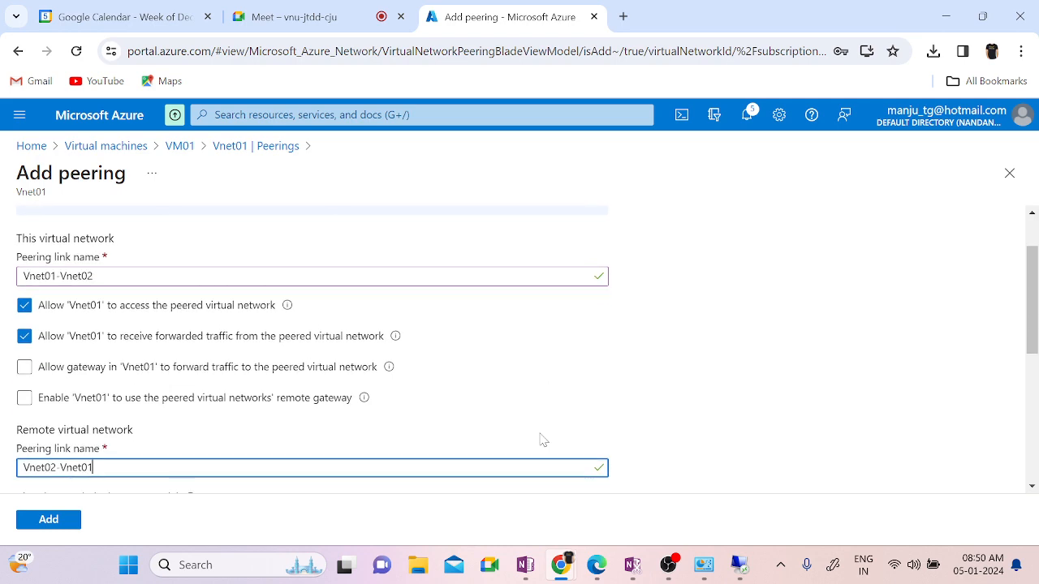
{"action": "scroll", "coordinate": [542, 440], "scroll_direction": "down", "scroll_amount": 1}
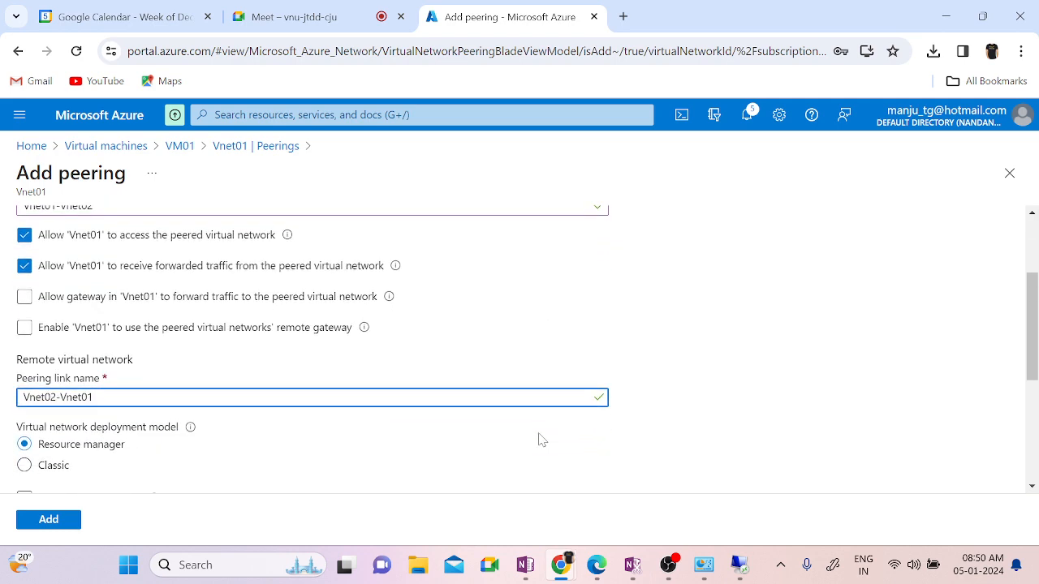
{"action": "scroll", "coordinate": [542, 440], "scroll_direction": "down", "scroll_amount": 2}
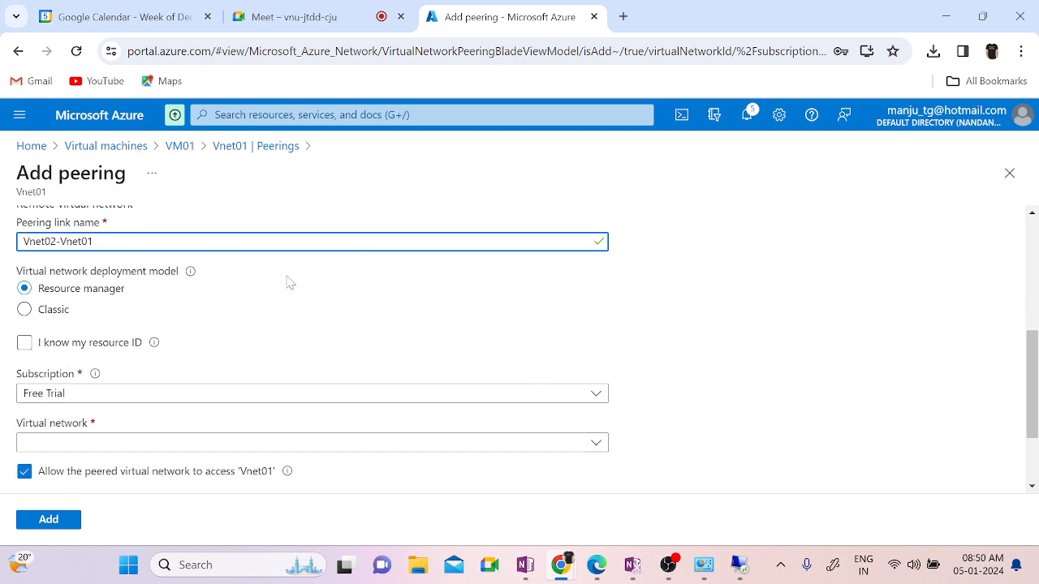
{"action": "scroll", "coordinate": [520, 348], "scroll_direction": "down", "scroll_amount": 1}
Step: Select Vnet02 as the remote network, let it receive forwarded traffic, and add the peering
{"action": "left_click", "coordinate": [444, 383]}
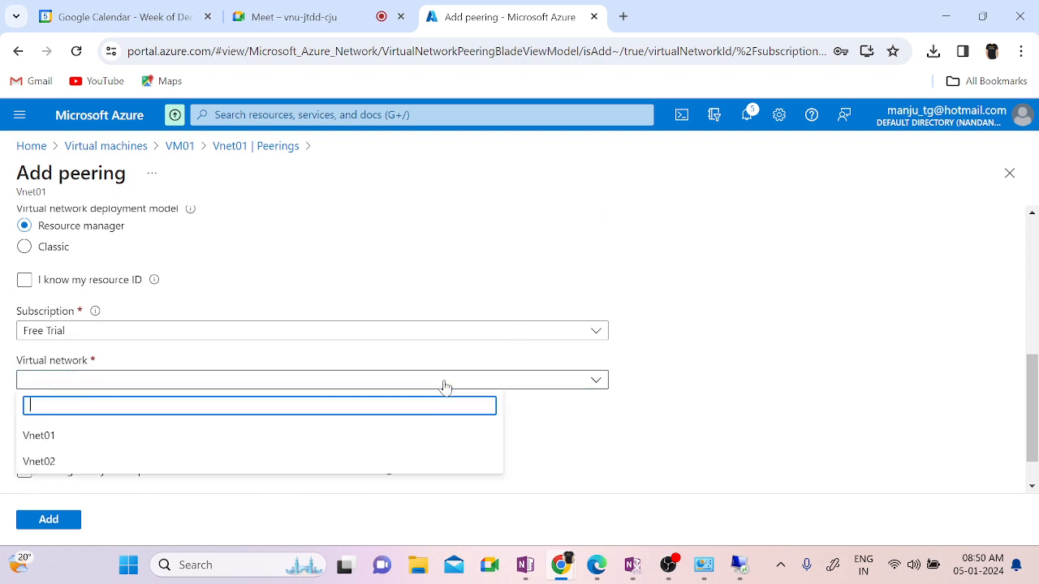
{"action": "left_click", "coordinate": [89, 436]}
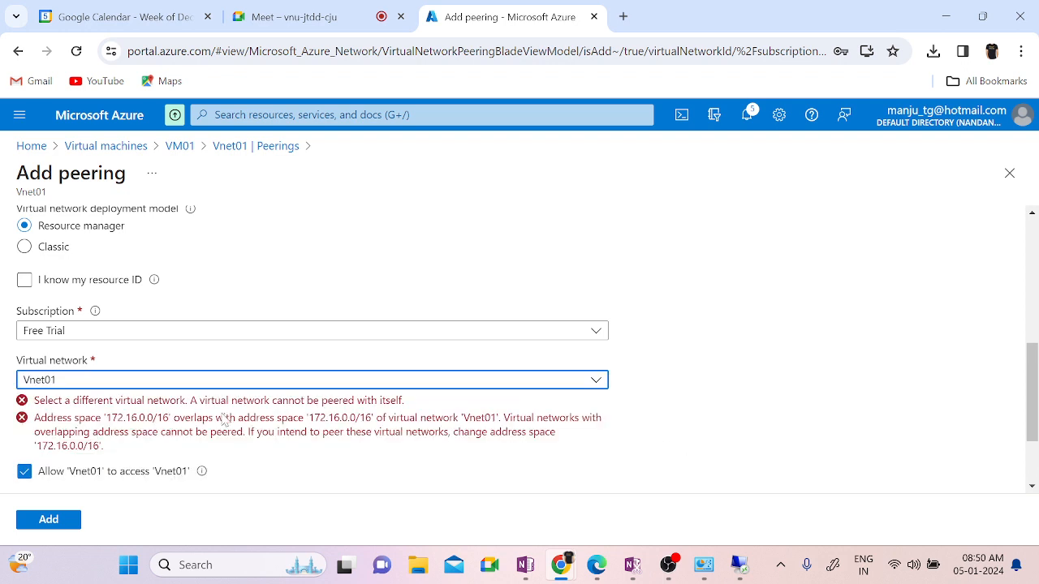
{"action": "left_click", "coordinate": [182, 383]}
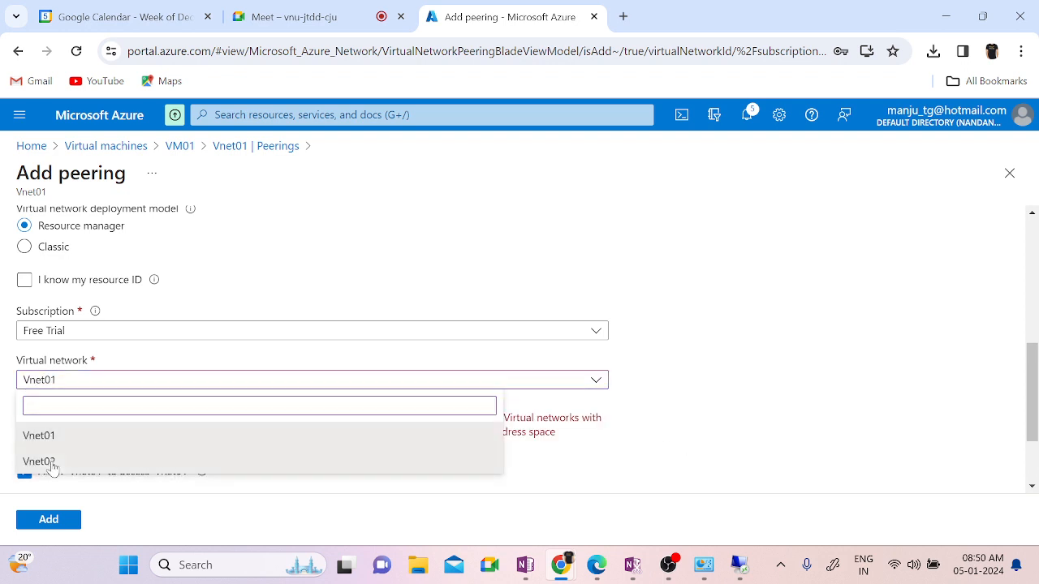
{"action": "left_click", "coordinate": [52, 464]}
{"action": "scroll", "coordinate": [758, 422], "scroll_direction": "down", "scroll_amount": 1}
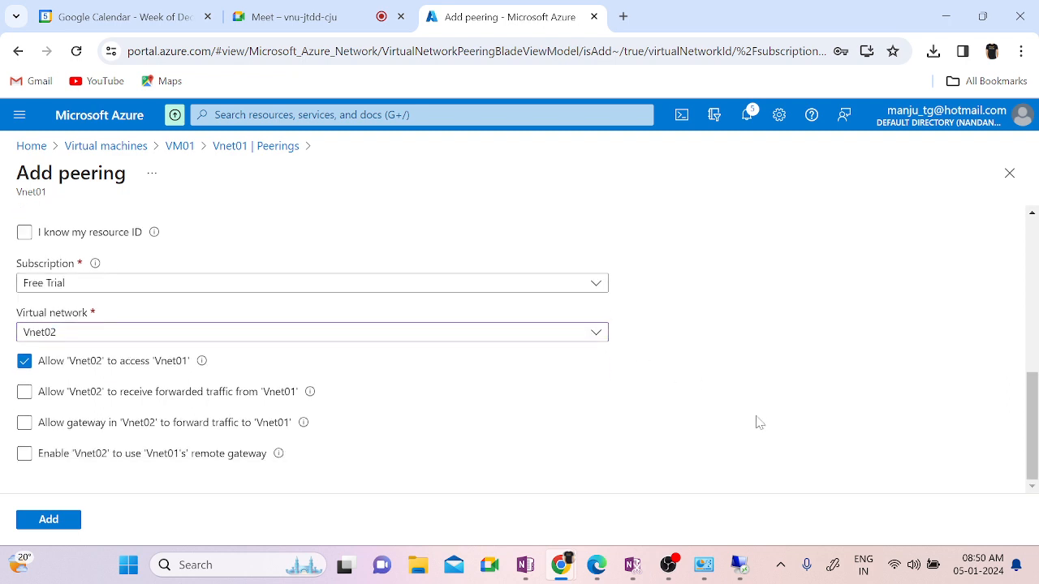
{"action": "left_click", "coordinate": [75, 394]}
{"action": "left_click", "coordinate": [48, 518]}
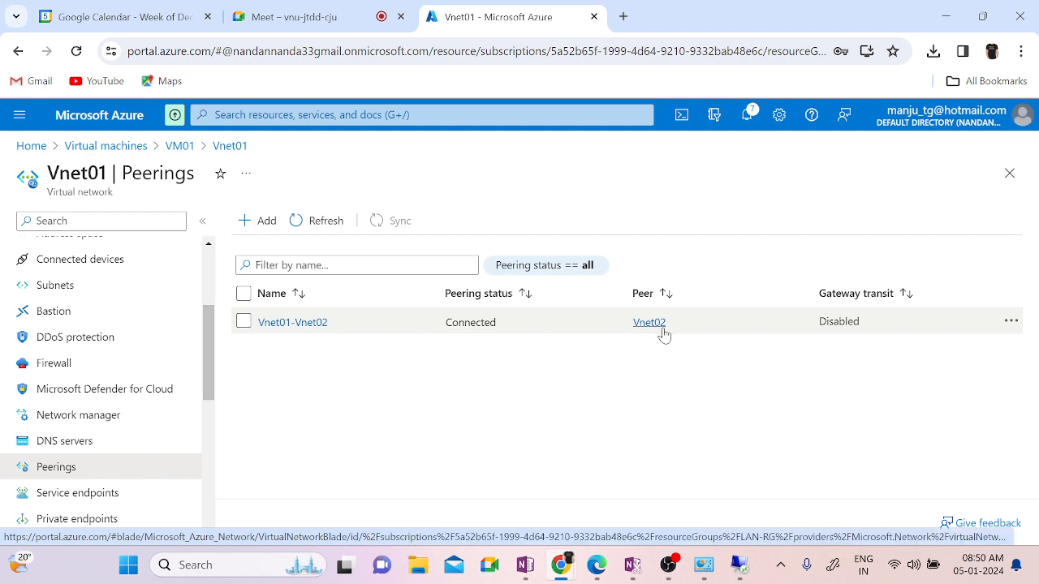
Step: Confirm VM01's ping to 192.168.1.4 now replies, then view VM02's successful ping to 172.16.1.4
{"action": "mouse_move", "coordinate": [738, 567]}
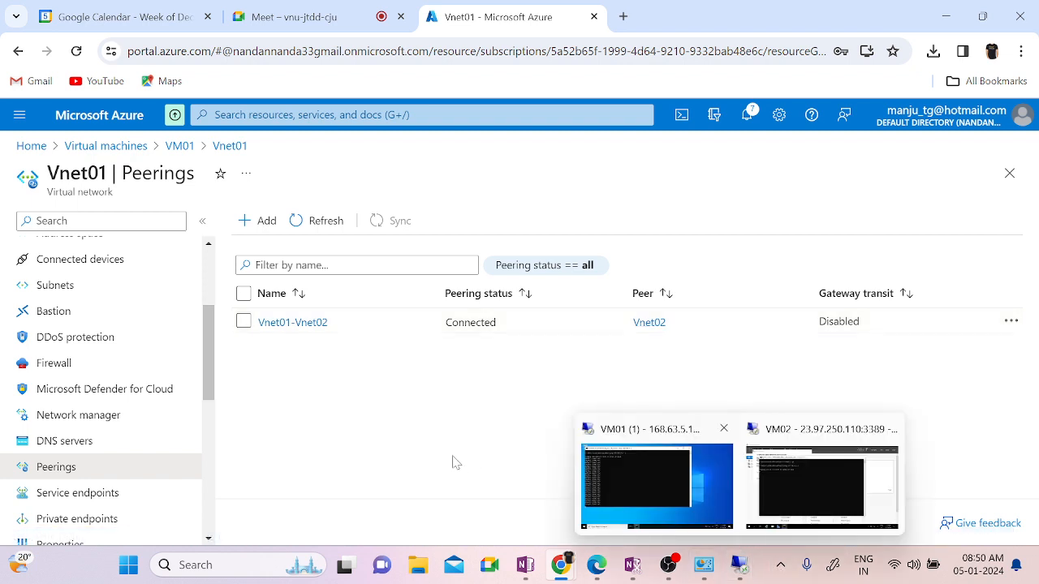
{"action": "left_click", "coordinate": [657, 498]}
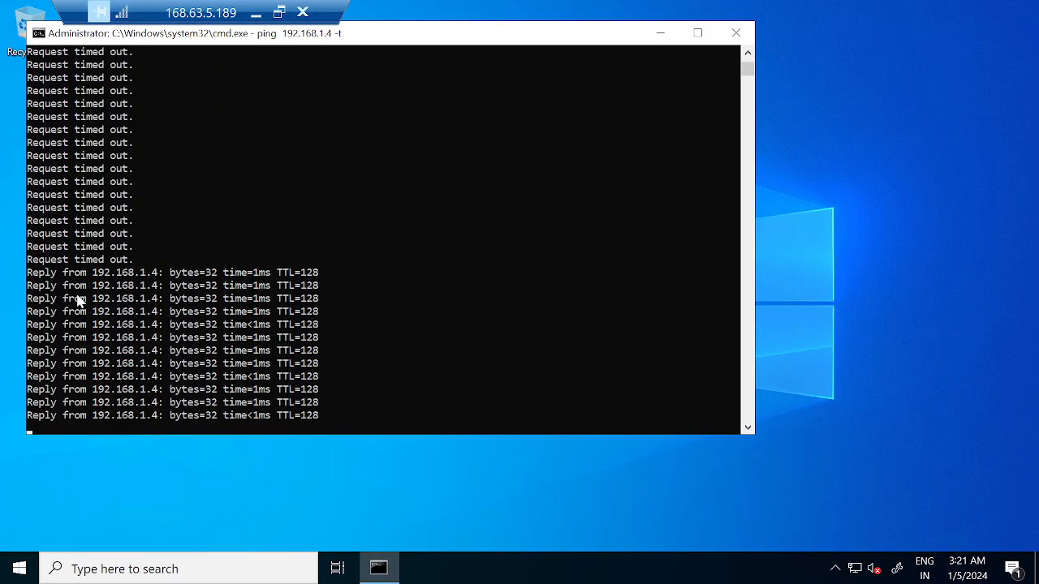
{"action": "left_click", "coordinate": [256, 15]}
{"action": "mouse_move", "coordinate": [739, 568]}
{"action": "left_click", "coordinate": [799, 490]}
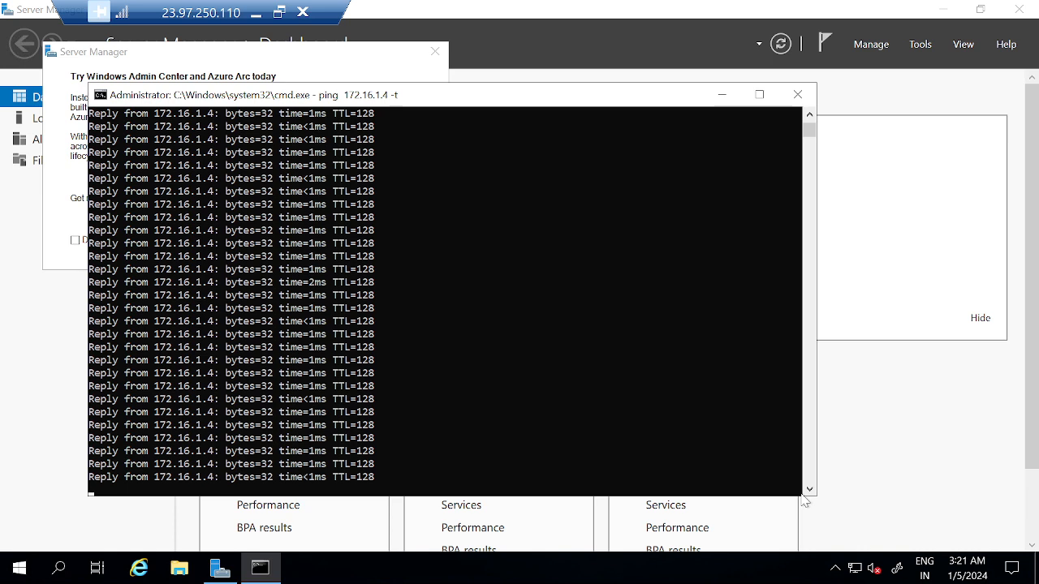
Step: From VM02, open the \\172.16.1.4\c$ share through the Run box
{"action": "left_click", "coordinate": [514, 305]}
{"action": "key", "text": "super+r"}
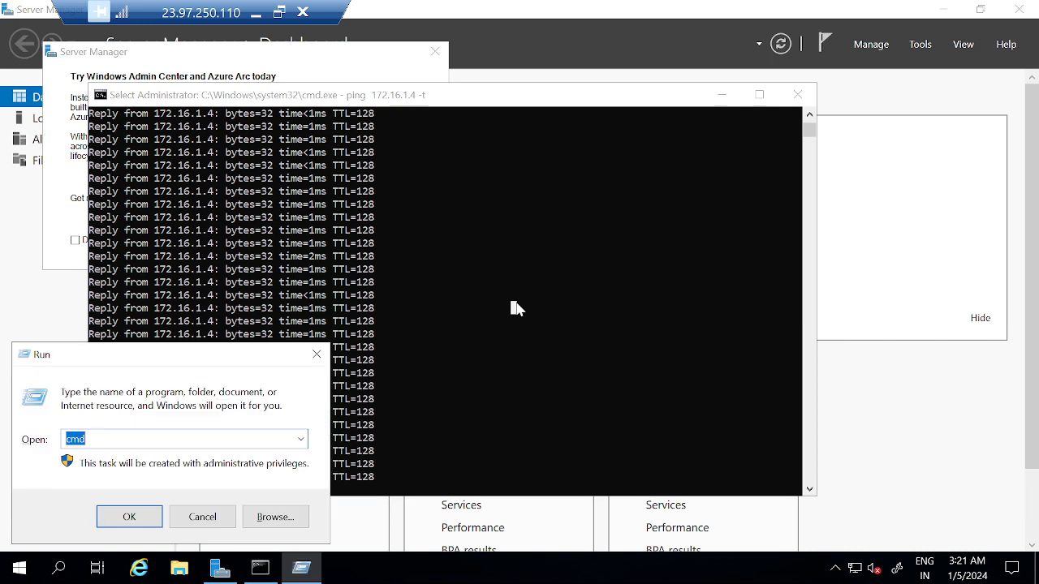
{"action": "type", "text": "\\\\"}
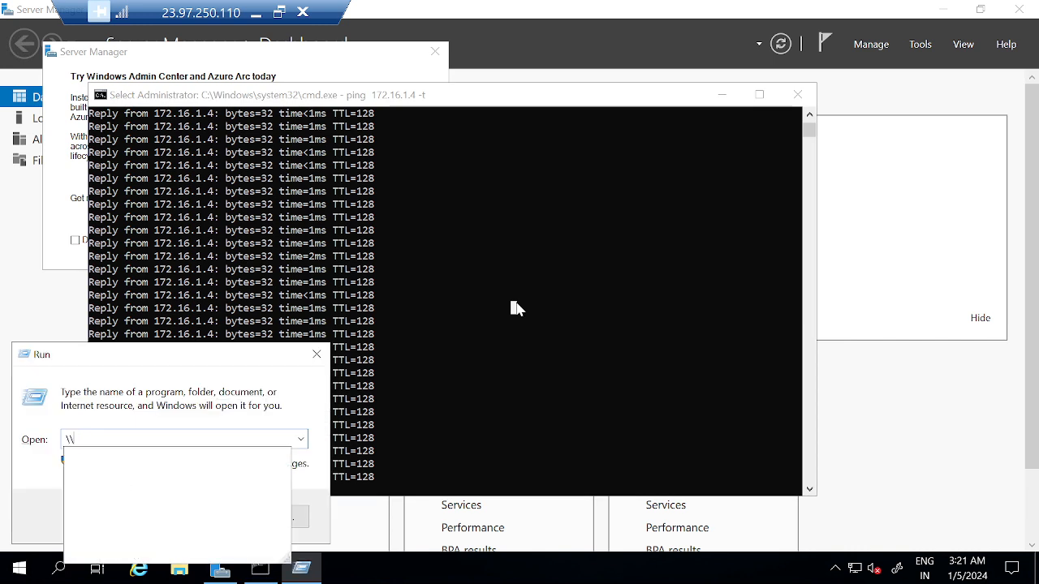
{"action": "type", "text": "172"}
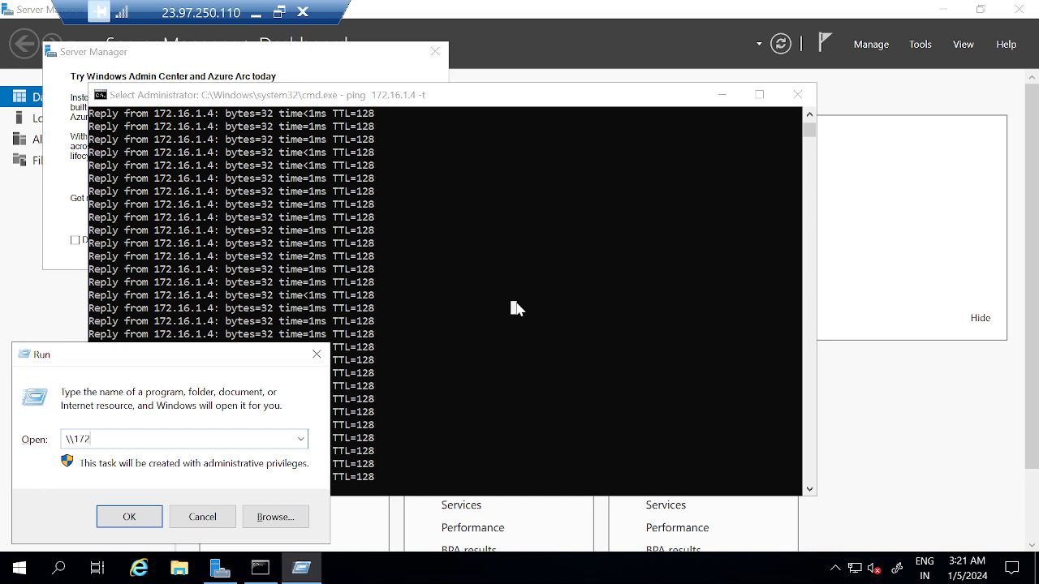
{"action": "type", "text": ".16.1.4\\c$"}
{"action": "key", "text": "Return"}
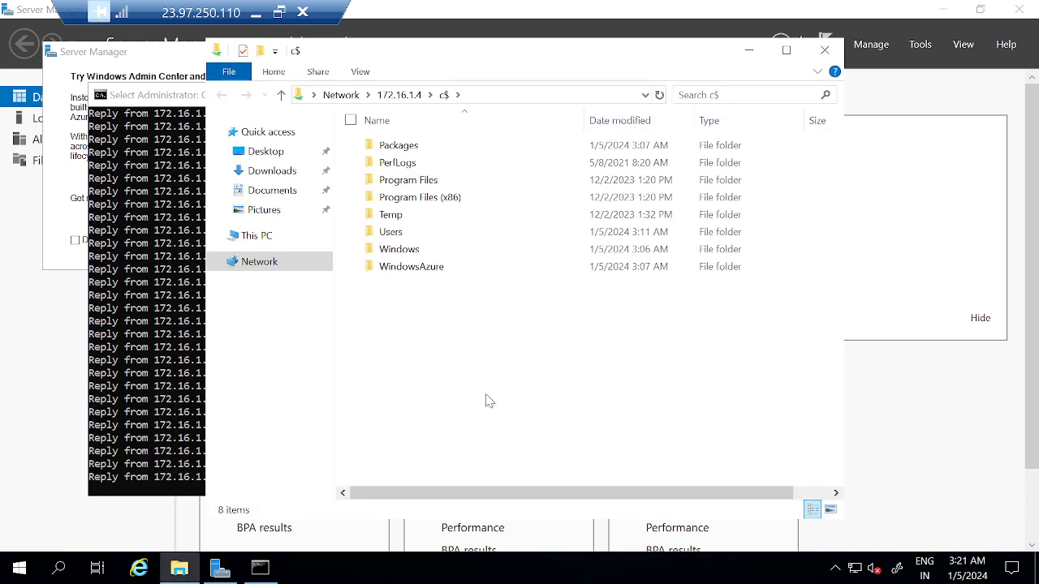
Step: Create a new folder named test in the c$ share
{"action": "right_click", "coordinate": [505, 412]}
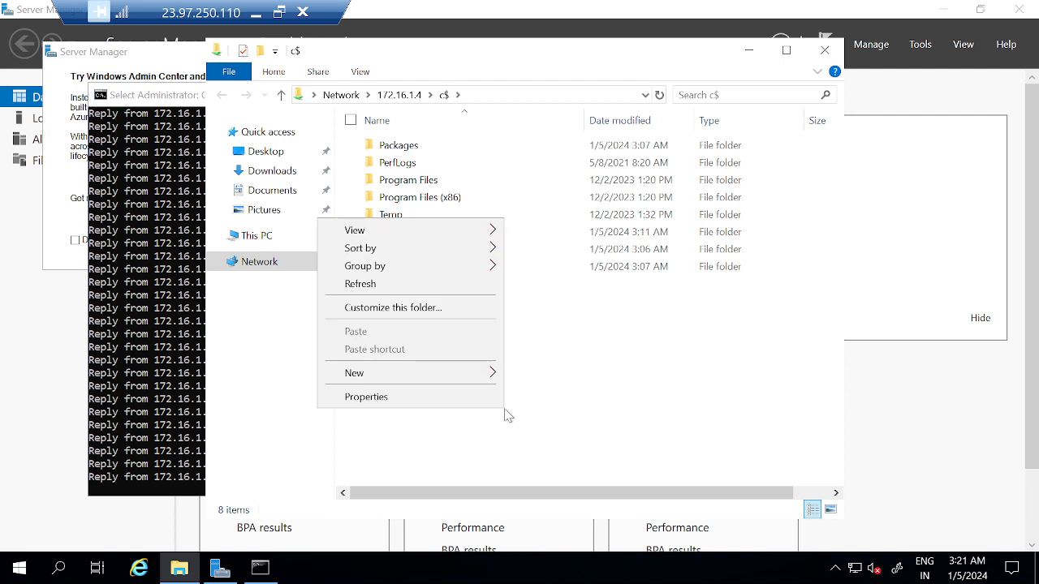
{"action": "mouse_move", "coordinate": [414, 377]}
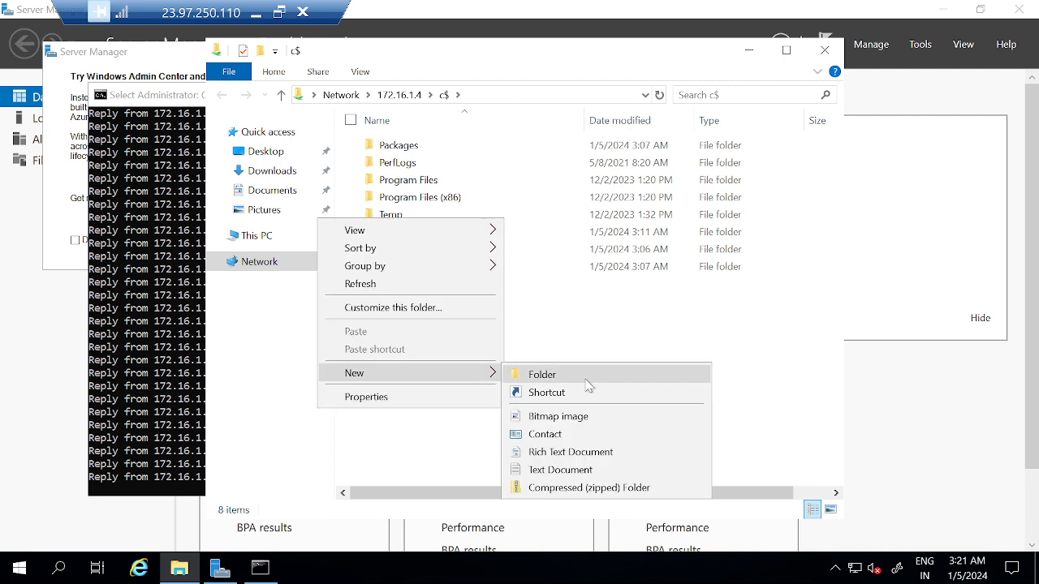
{"action": "left_click", "coordinate": [585, 379]}
{"action": "type", "text": "test"}
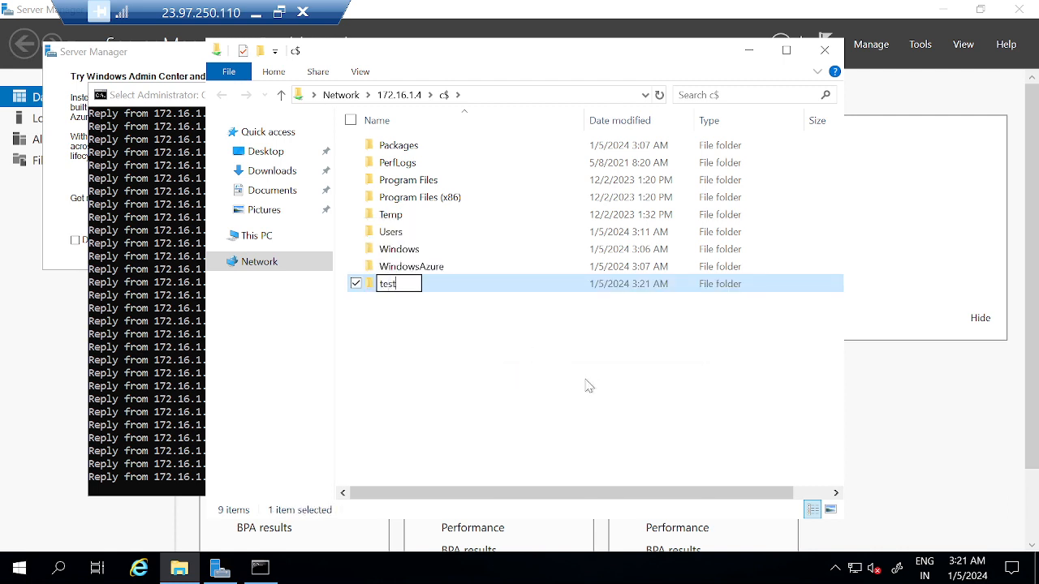
{"action": "key", "text": "Return"}
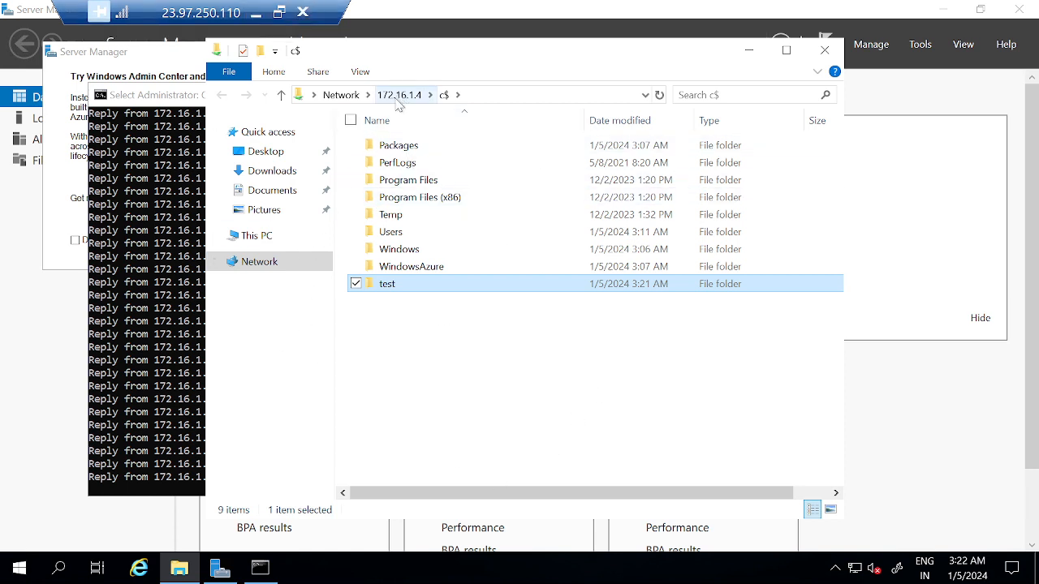
Step: Try opening \\VM01\C$ from Run, dismiss the network error, and enter \\node01 instead
{"action": "left_click", "coordinate": [456, 405]}
{"action": "key", "text": "super+r"}
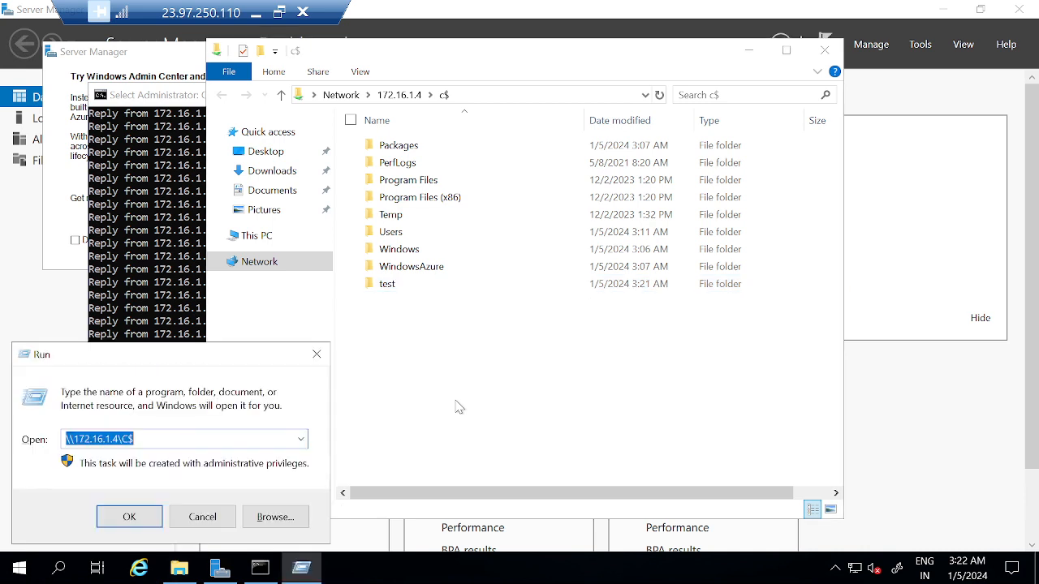
{"action": "type", "text": "\\\\VM01"}
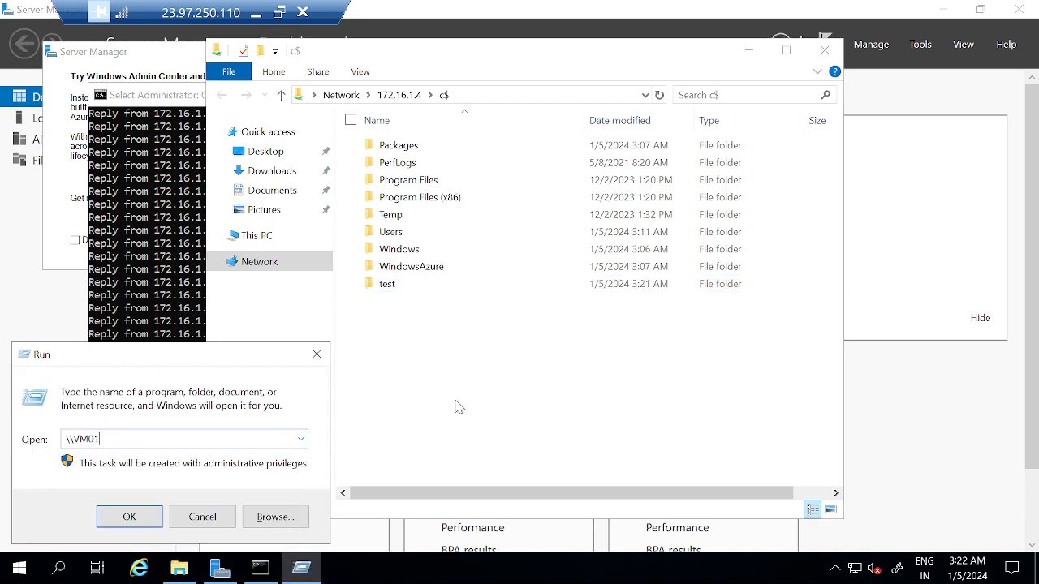
{"action": "type", "text": "\\"}
{"action": "type", "text": "C$"}
{"action": "key", "text": "Return"}
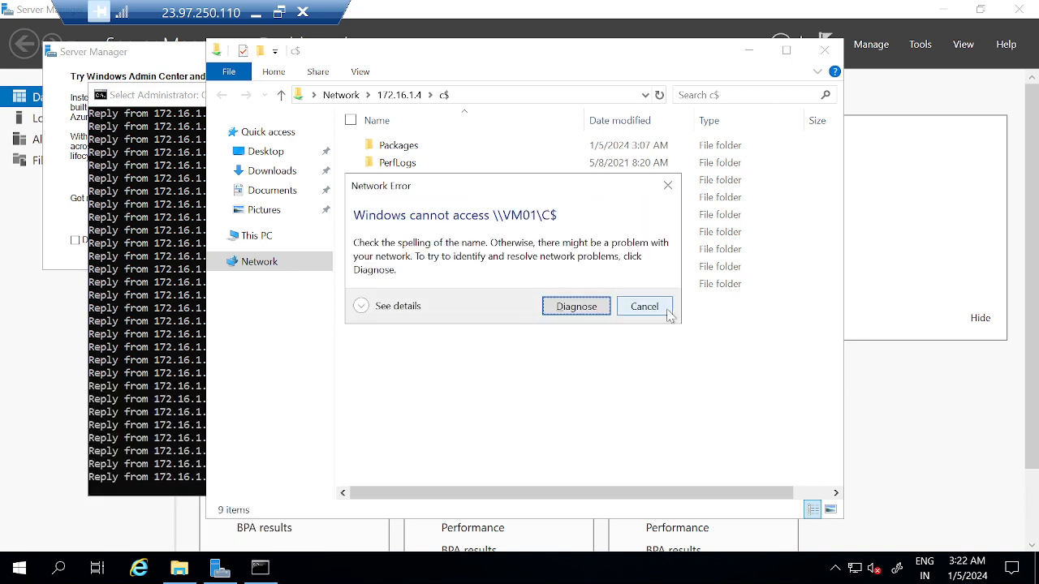
{"action": "left_click", "coordinate": [659, 307]}
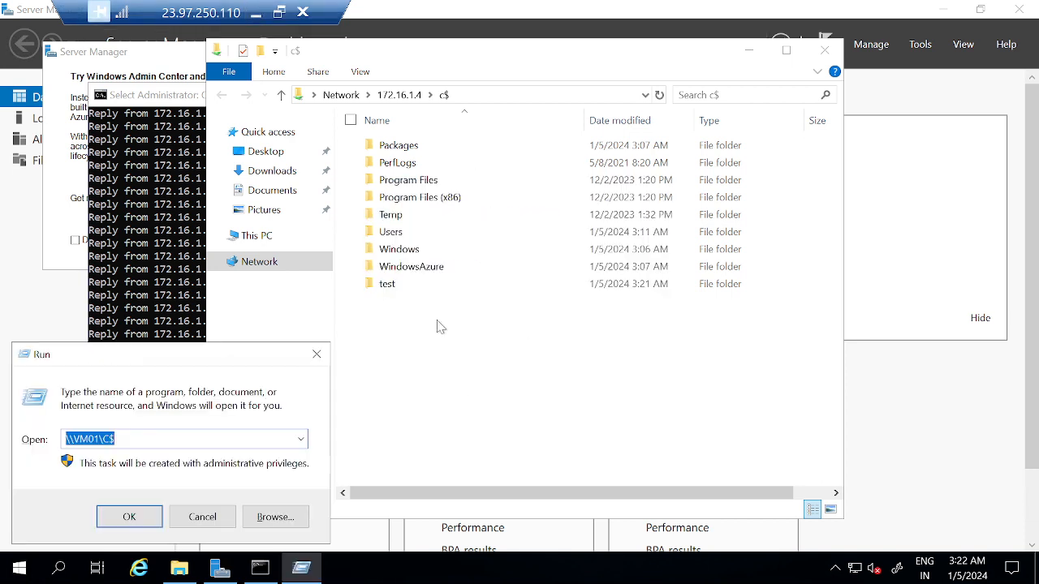
{"action": "type", "text": "\\\\node"}
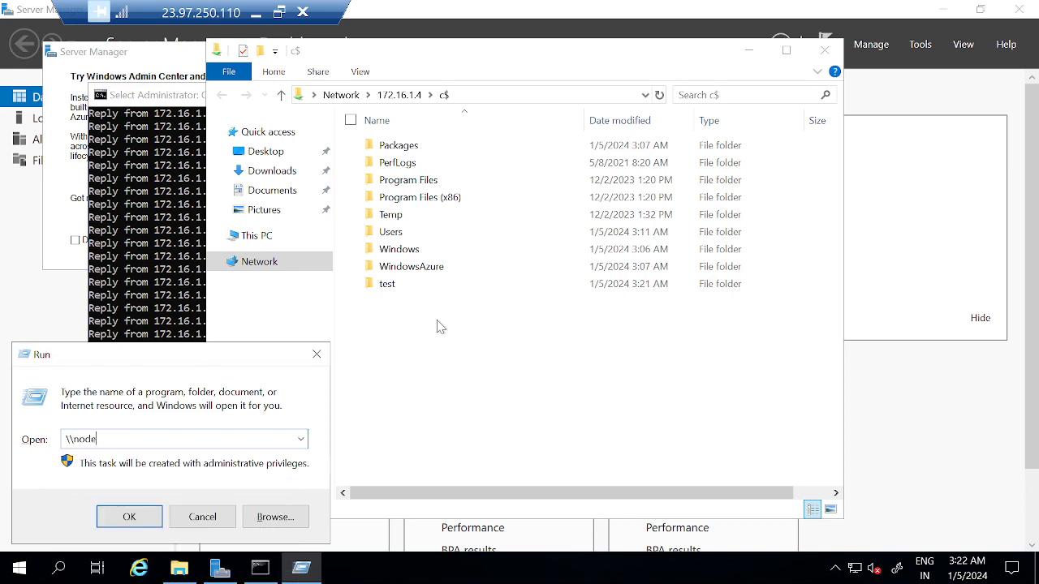
{"action": "type", "text": "01"}
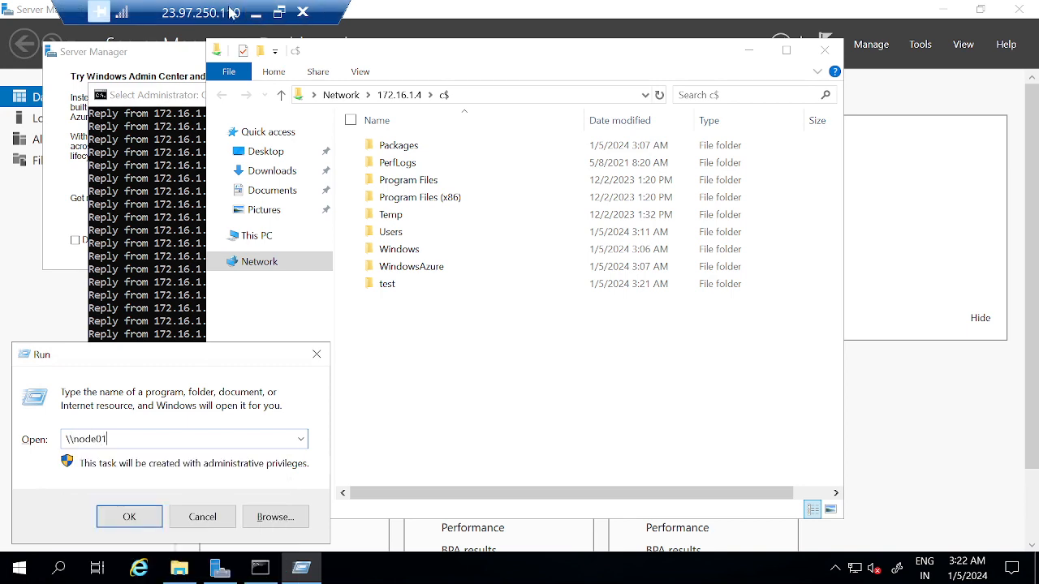
{"action": "left_click", "coordinate": [174, 218]}
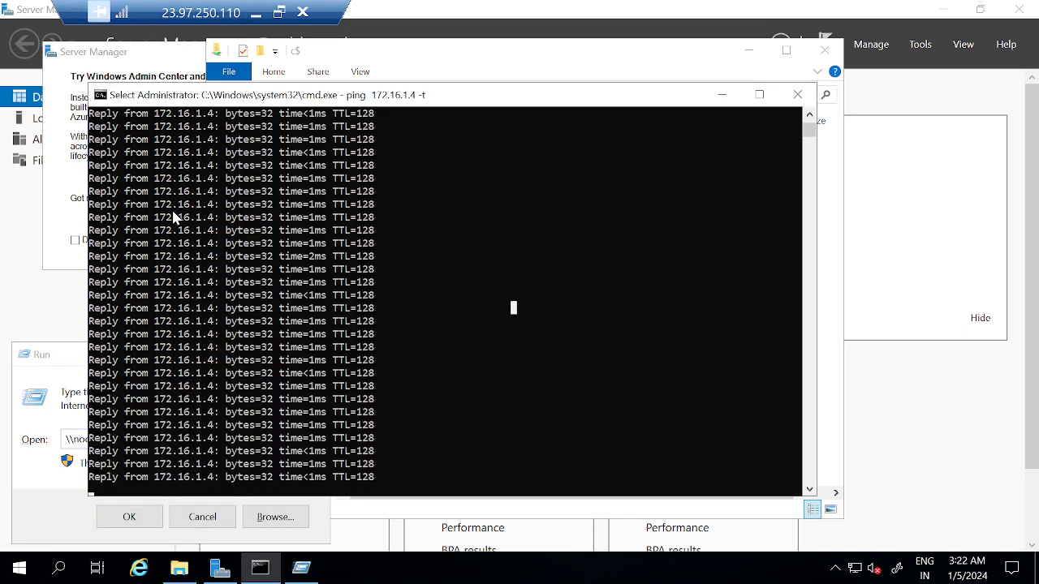
Step: Copy node1.westeurope.cloudapp.azure.com from VM01's portal overview and return to VM02's remote session
{"action": "left_click", "coordinate": [254, 13]}
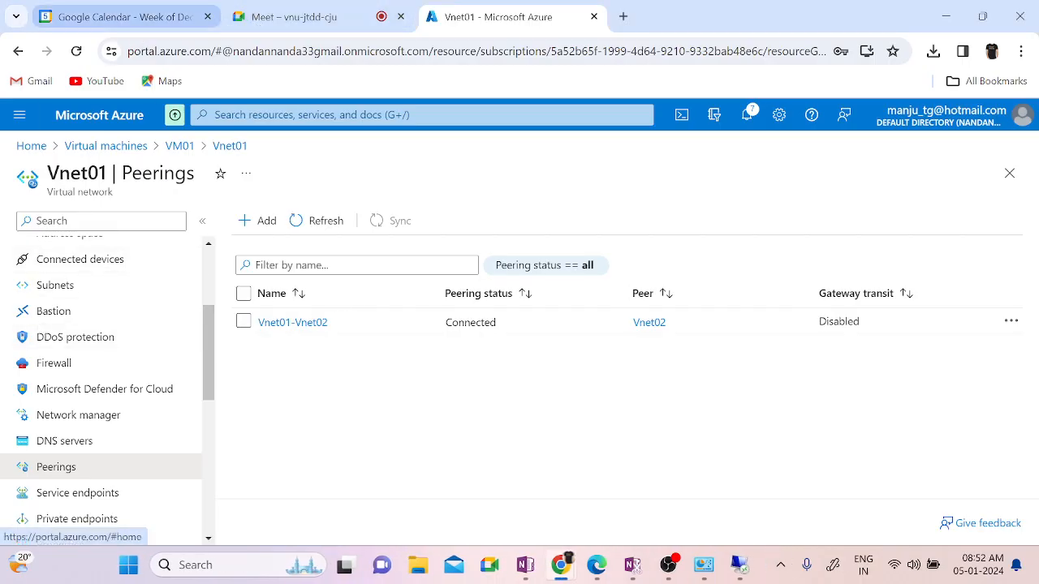
{"action": "left_click", "coordinate": [177, 147]}
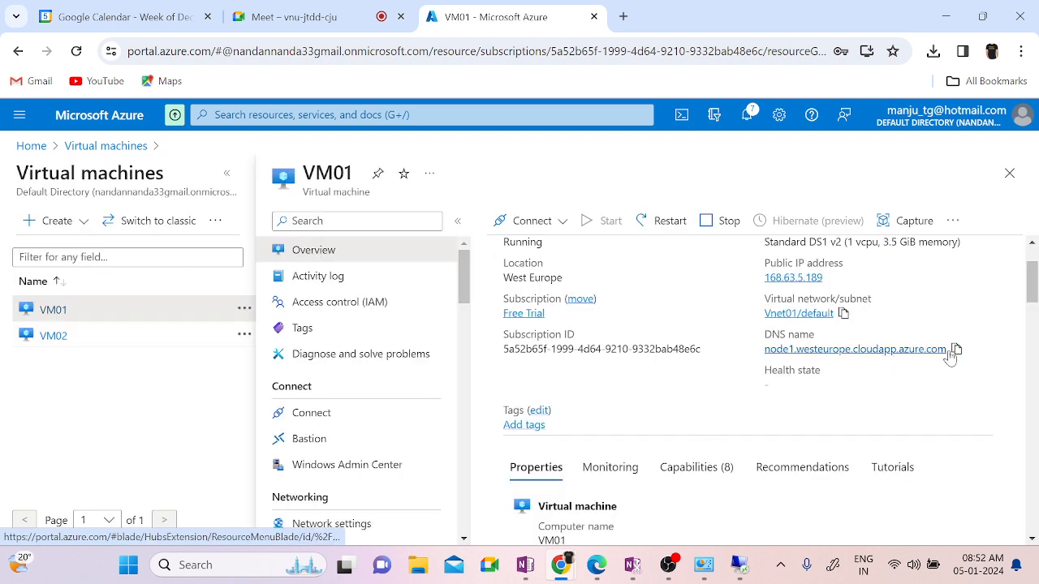
{"action": "left_click", "coordinate": [956, 352]}
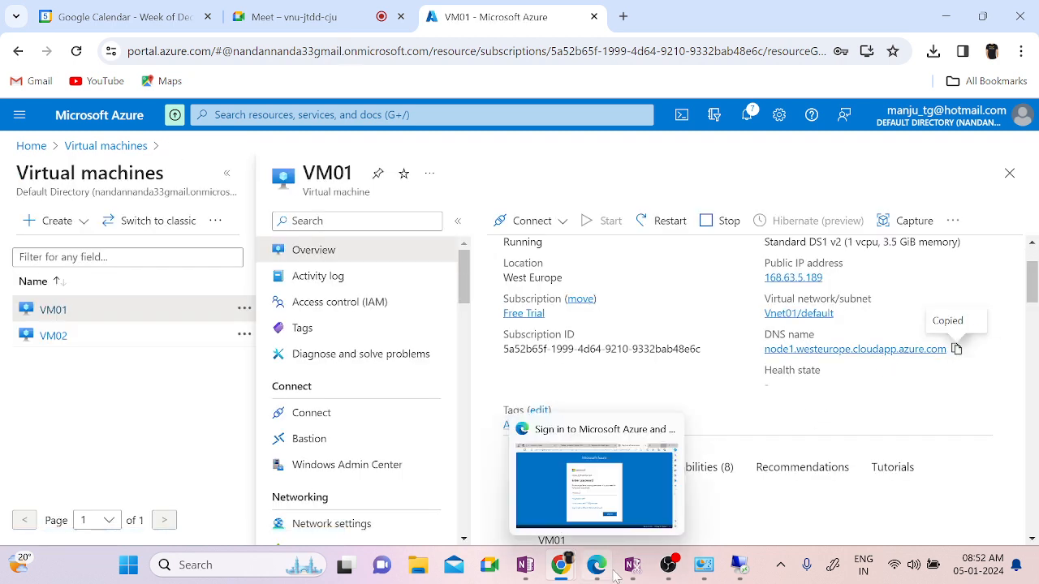
{"action": "left_click", "coordinate": [741, 569]}
{"action": "left_click", "coordinate": [795, 510]}
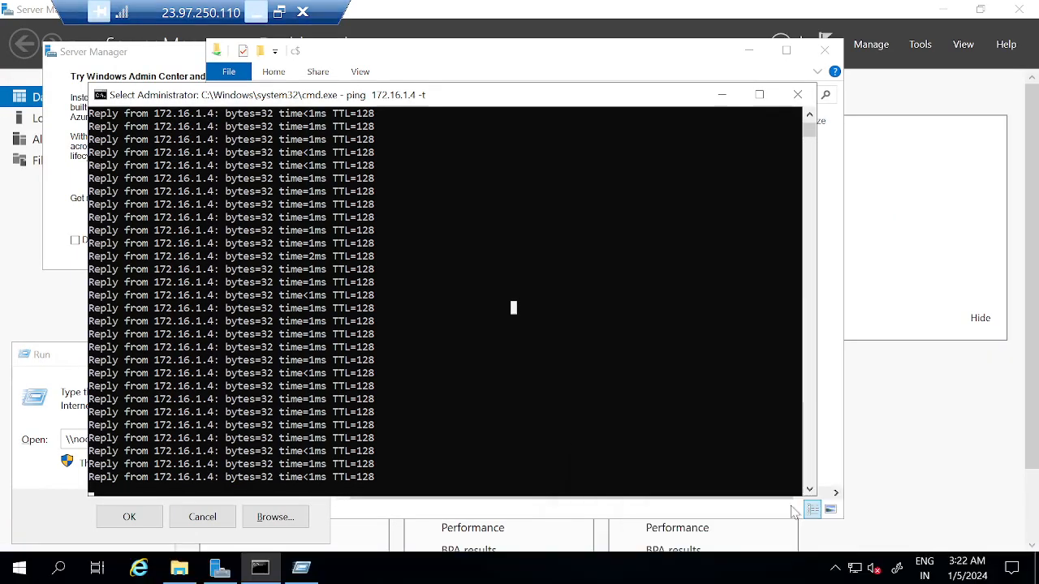
Step: Open \\node1.westeurope.cloudapp.azure.com\C$ from Run, then check the file listing and ping window
{"action": "left_click", "coordinate": [79, 480]}
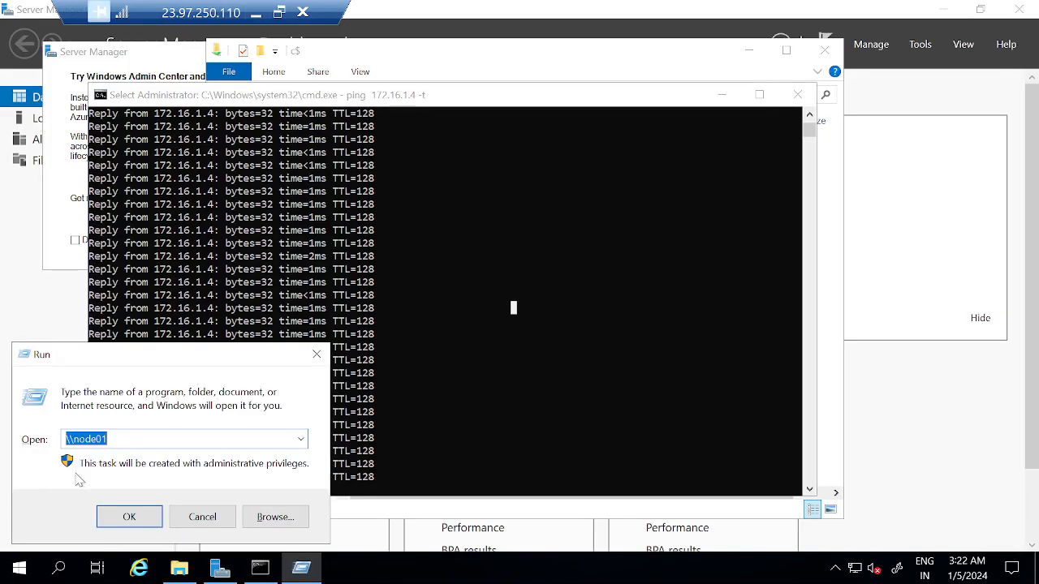
{"action": "key", "text": "ctrl+v"}
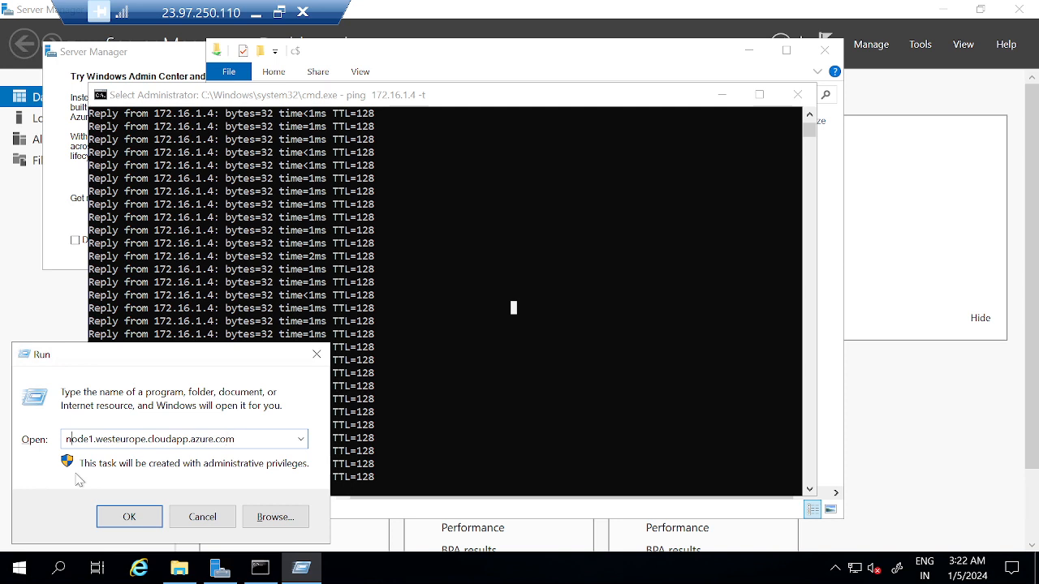
{"action": "type", "text": "\\\\"}
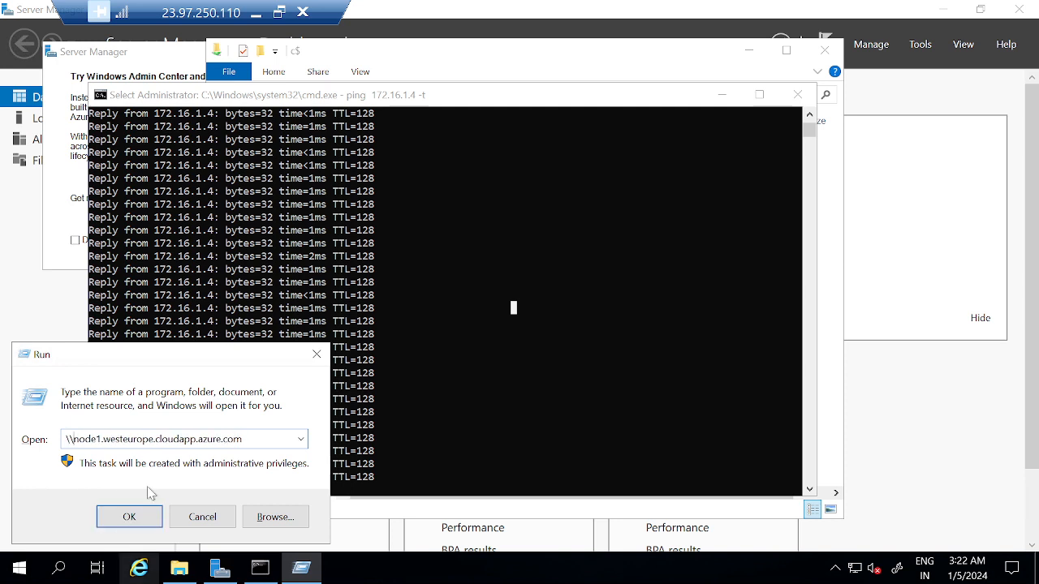
{"action": "key", "text": "End"}
{"action": "type", "text": "\\"}
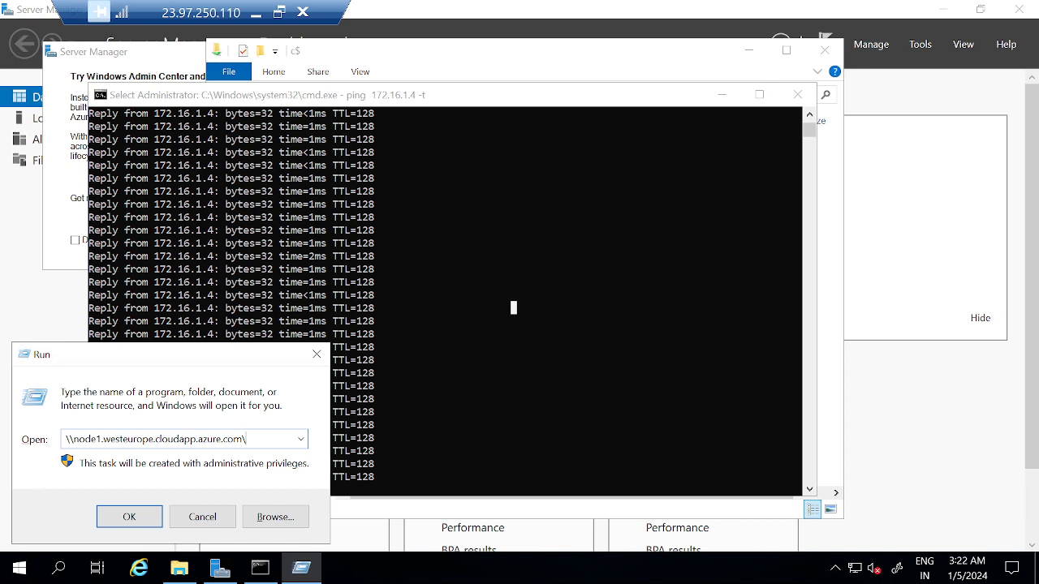
{"action": "type", "text": "C$"}
{"action": "key", "text": "Return"}
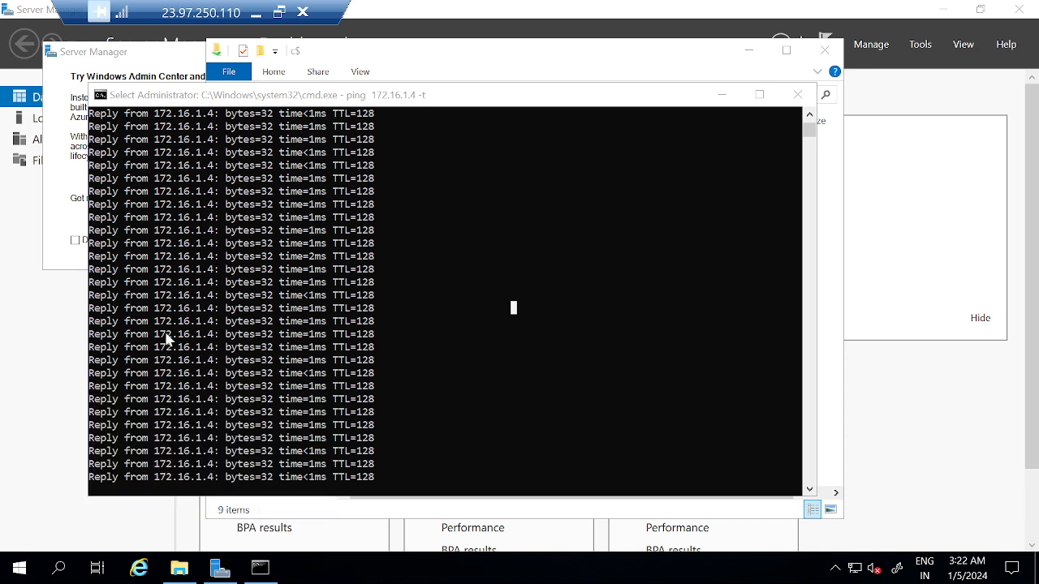
{"action": "left_click", "coordinate": [439, 64]}
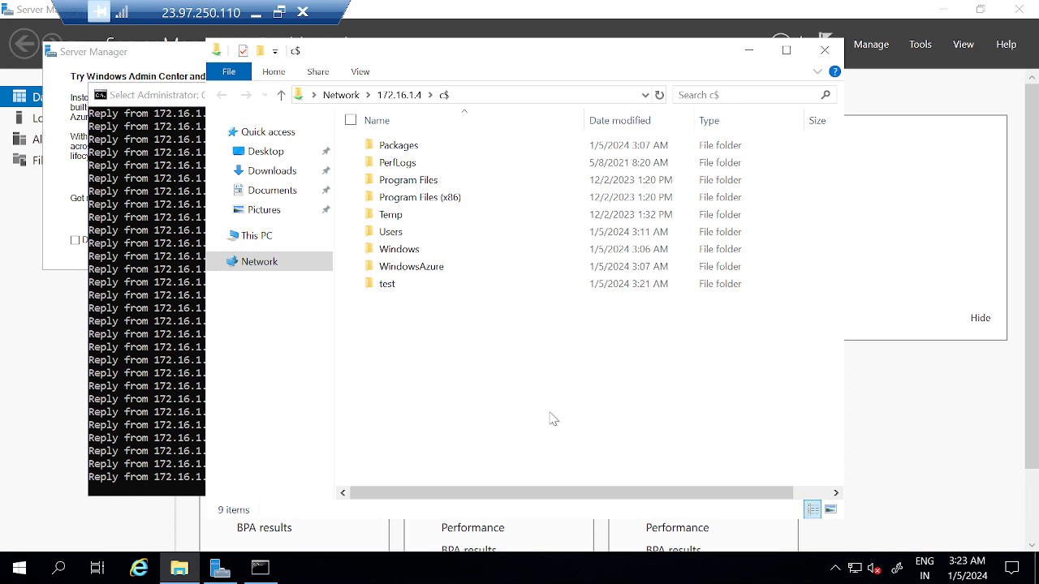
{"action": "left_click", "coordinate": [164, 436]}
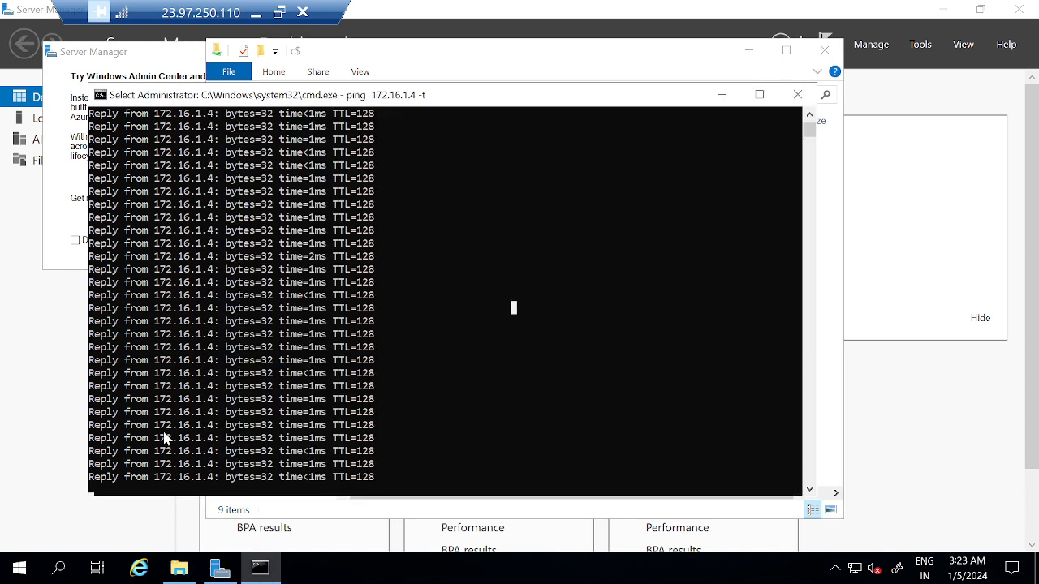
Step: Stop the continuous ping and run nslookup 192.168.1.4, resolving to vm02.internal.cloudapp.net
{"action": "key", "text": "Escape"}
{"action": "key", "text": "ctrl+c"}
{"action": "key", "text": "Return"}
{"action": "key", "text": "Return"}
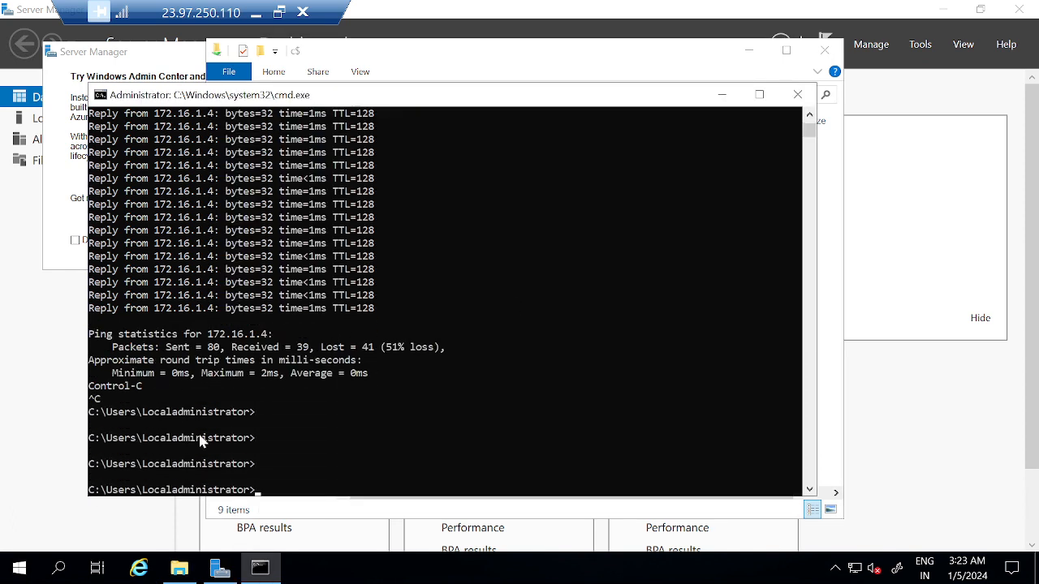
{"action": "type", "text": "nslookup 192.168.1.4"}
{"action": "key", "text": "Return"}
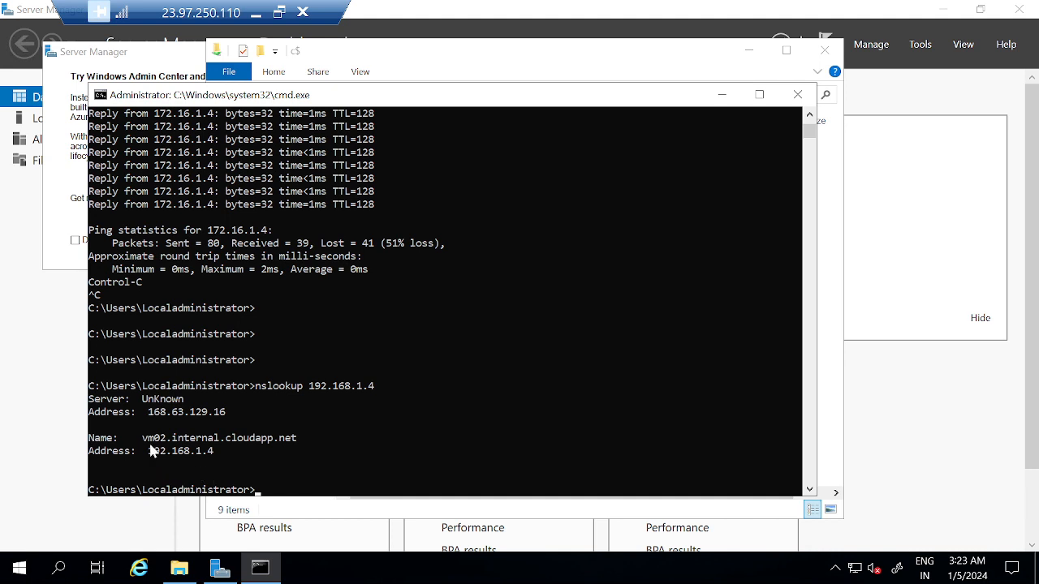
Step: Run nslookup 72.16.1.4 and copy the returned windstream.net host name
{"action": "key", "text": "Up"}
{"action": "key", "text": "BackSpace"}
{"action": "key", "text": "BackSpace"}
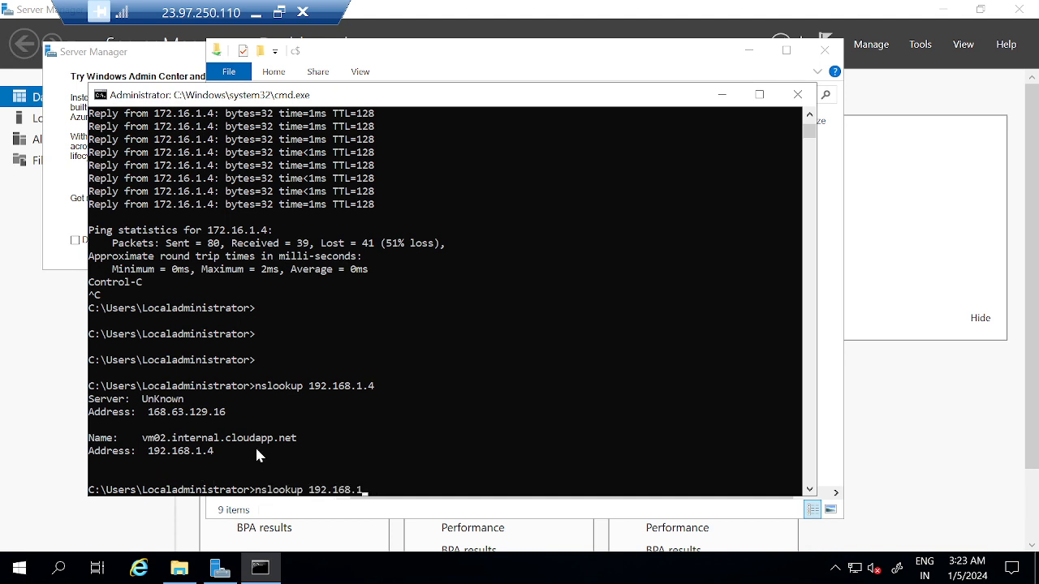
{"action": "key", "text": "BackSpace"}
{"action": "key", "text": "BackSpace"}
{"action": "key", "text": "BackSpace"}
{"action": "key", "text": "BackSpace"}
{"action": "key", "text": "BackSpace"}
{"action": "key", "text": "BackSpace"}
{"action": "key", "text": "BackSpace"}
{"action": "key", "text": "BackSpace"}
{"action": "key", "text": "BackSpace"}
{"action": "type", "text": "72.16.1.4"}
{"action": "key", "text": "Return"}
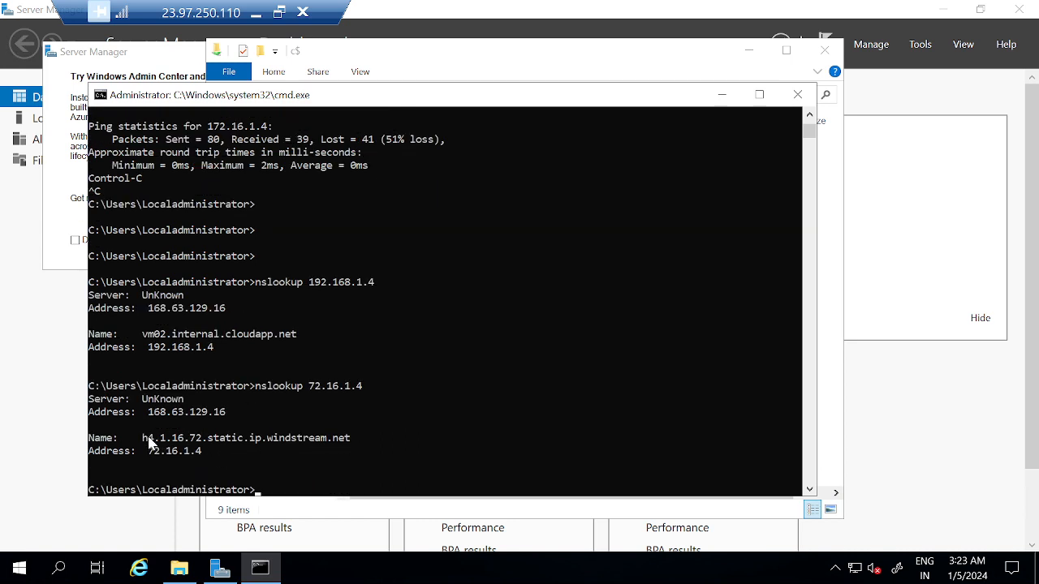
{"action": "left_click_drag", "start_coordinate": [143, 439], "coordinate": [349, 439]}
{"action": "key", "text": "ctrl+c"}
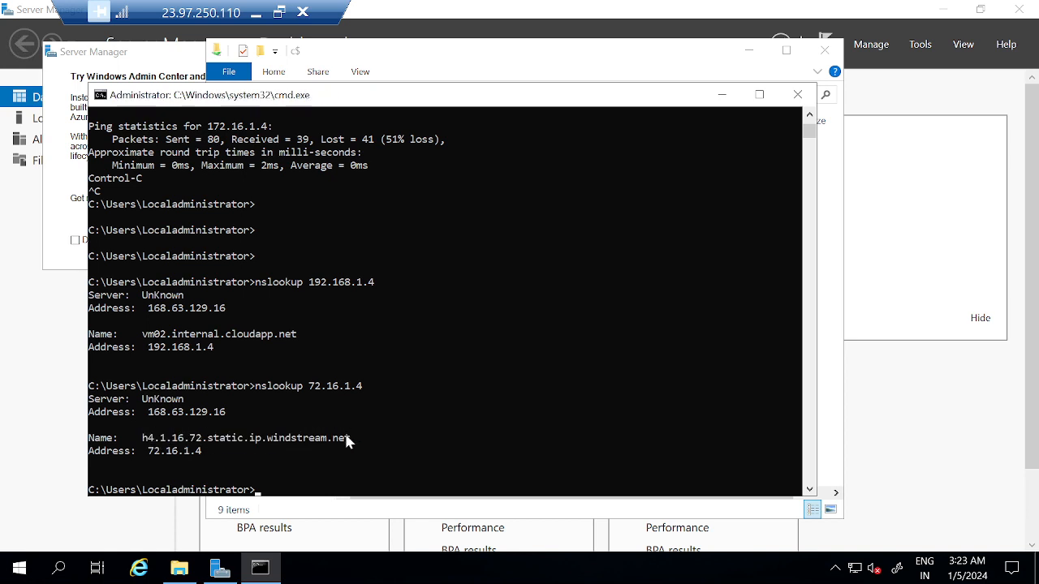
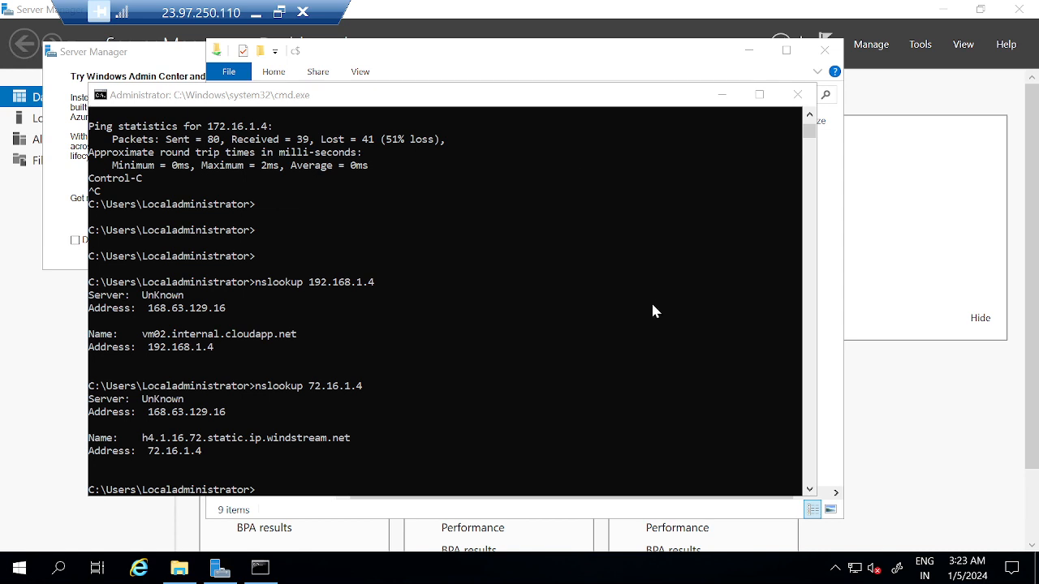
Step: Try opening \\h4.1.16.72.static.ip.windstream.net from Run and dismiss the resulting network error
{"action": "key", "text": "super+r"}
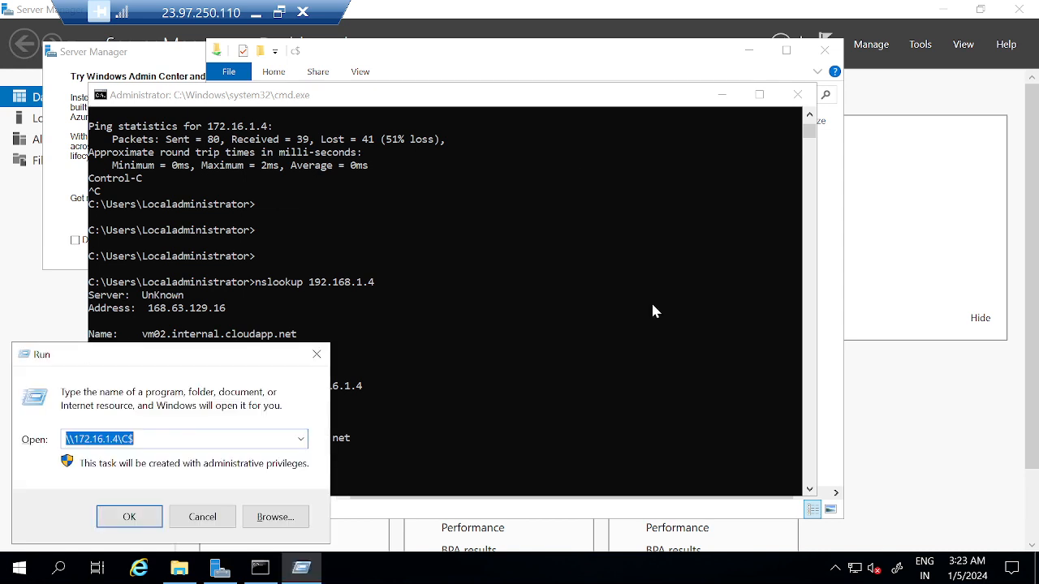
{"action": "left_click", "coordinate": [652, 306]}
{"action": "left_click", "coordinate": [650, 307]}
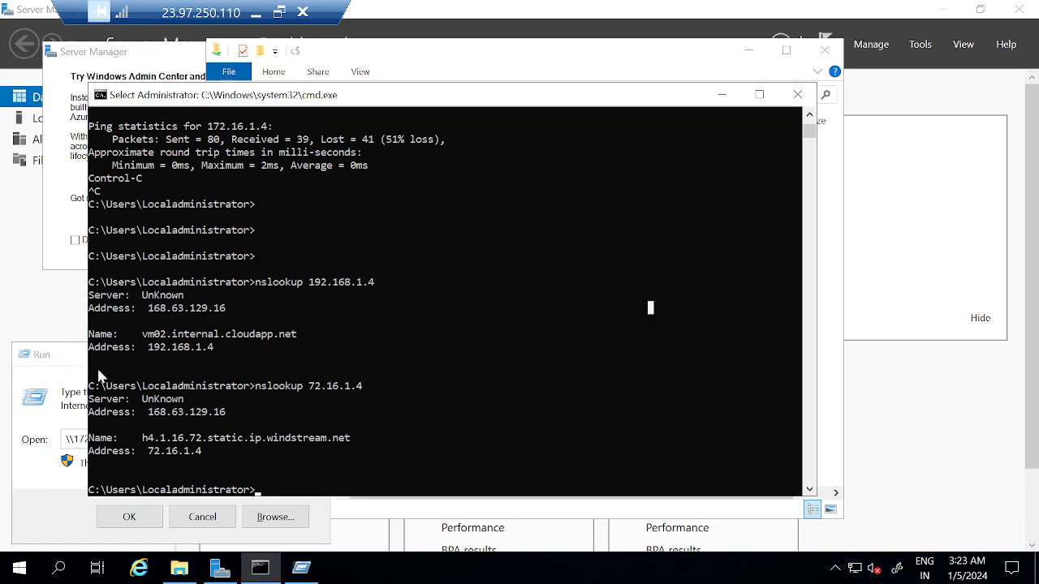
{"action": "left_click", "coordinate": [49, 290]}
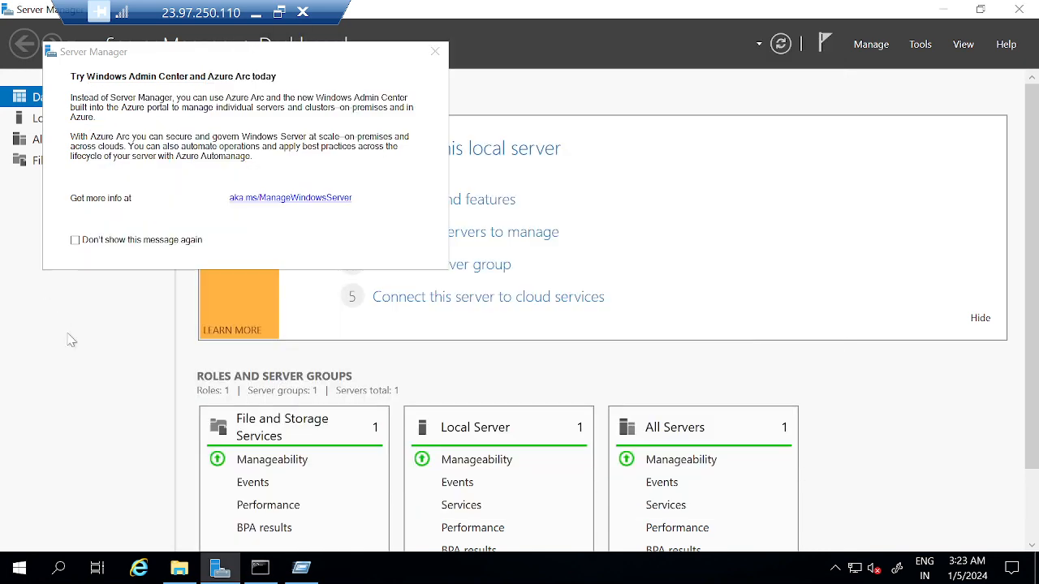
{"action": "right_click", "coordinate": [19, 568]}
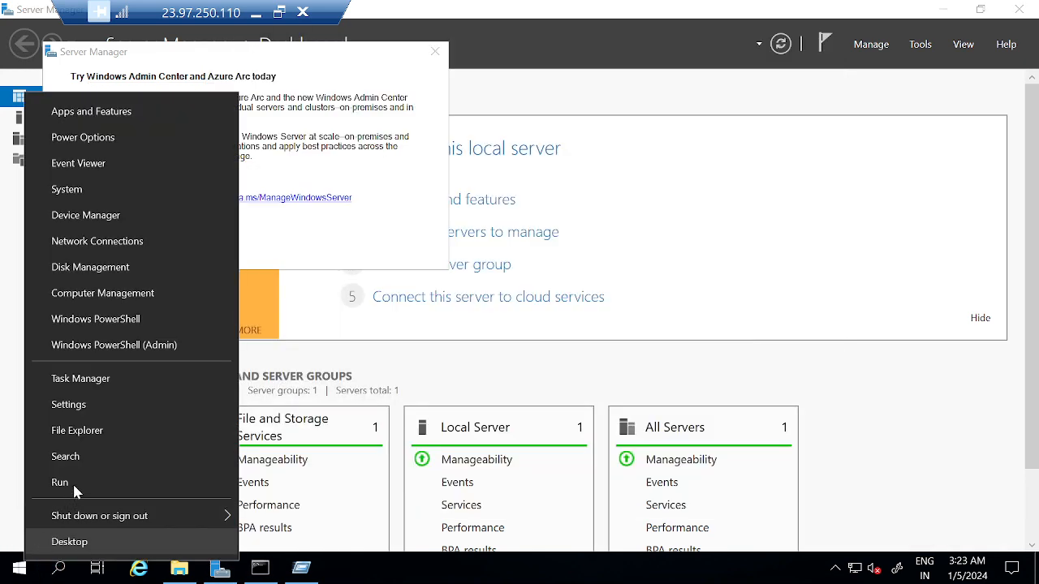
{"action": "left_click", "coordinate": [74, 479]}
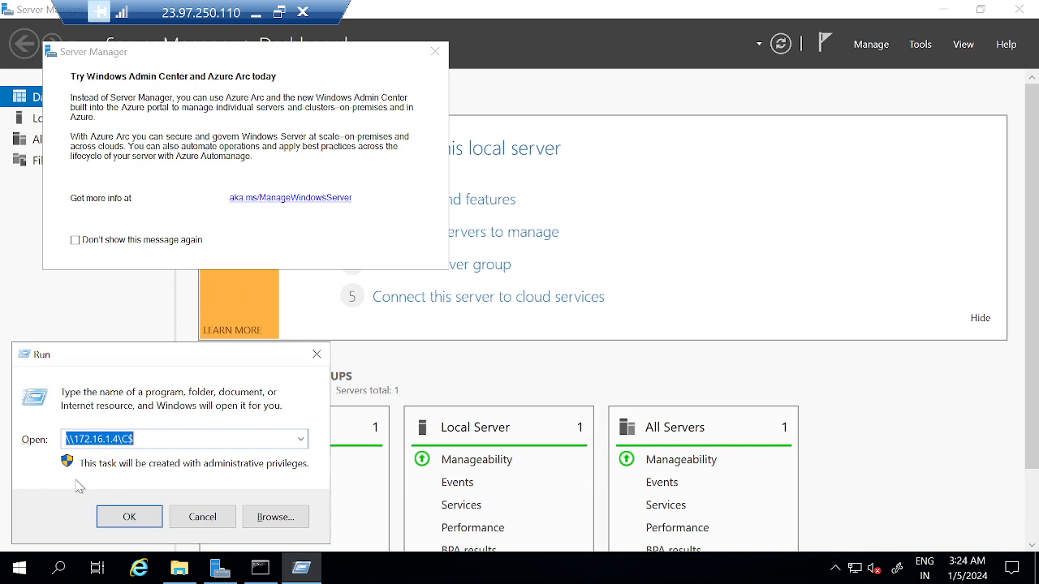
{"action": "type", "text": "h4.1.16.72.static.ip.windstream.net"}
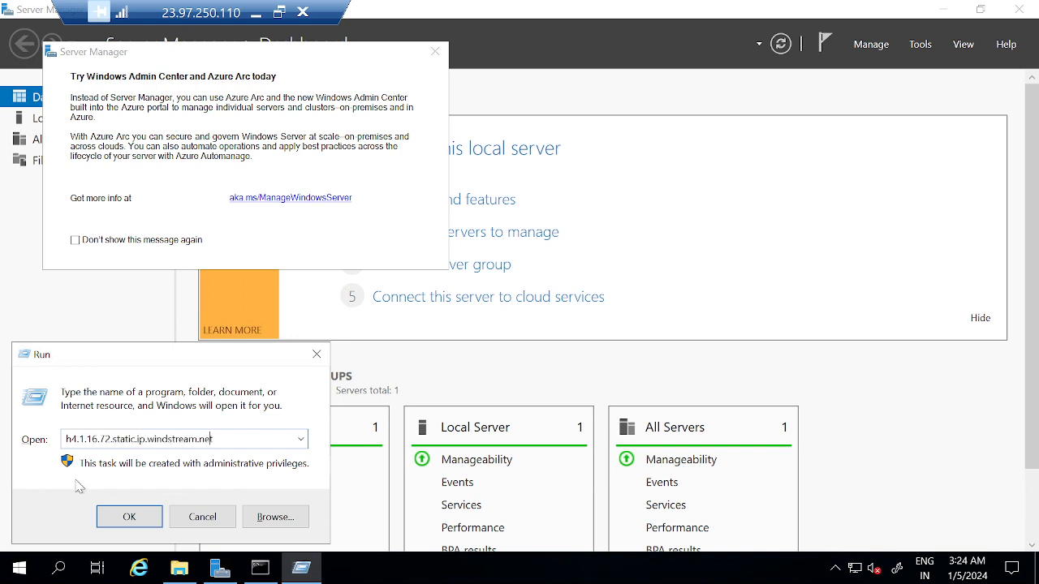
{"action": "key", "text": "Home"}
{"action": "type", "text": "\\\\"}
{"action": "key", "text": "Return"}
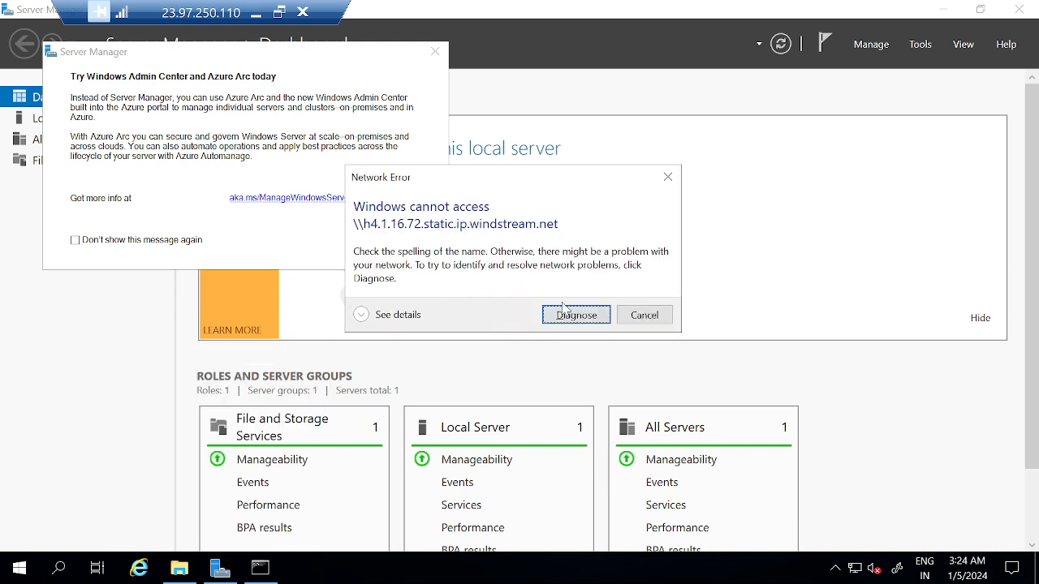
{"action": "key", "text": "Tab"}
{"action": "key", "text": "Return"}
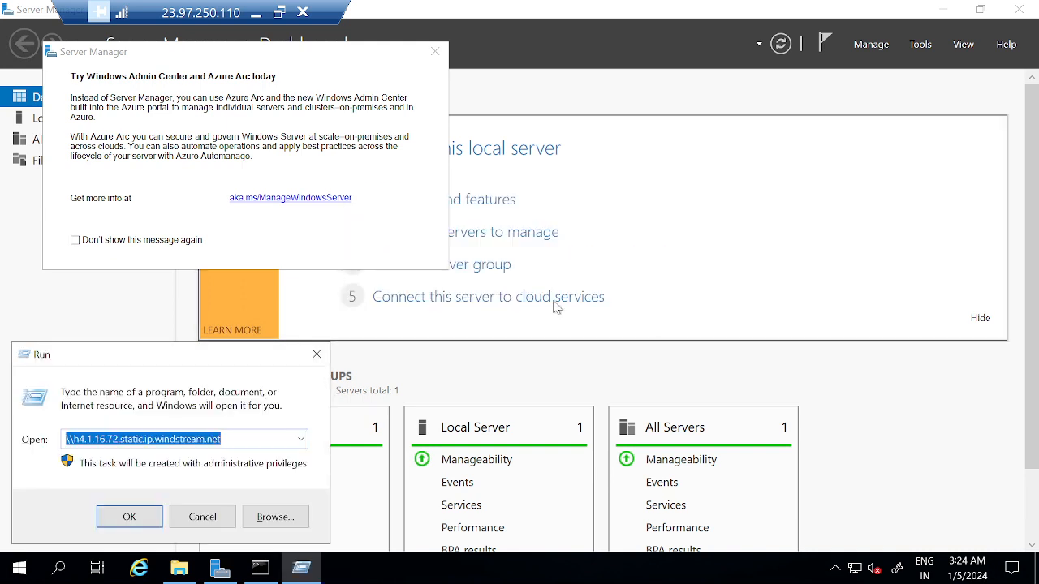
Step: Close the Windows Admin Center welcome popup and clear the Run box
{"action": "left_click", "coordinate": [435, 51]}
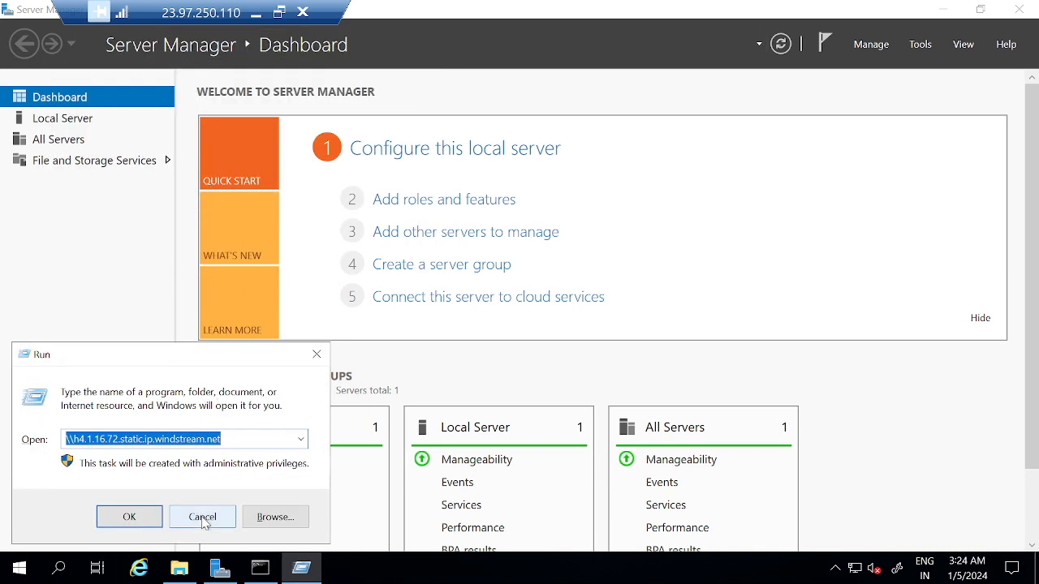
{"action": "type", "text": "\\\\"}
{"action": "key", "text": "BackSpace"}
{"action": "key", "text": "BackSpace"}
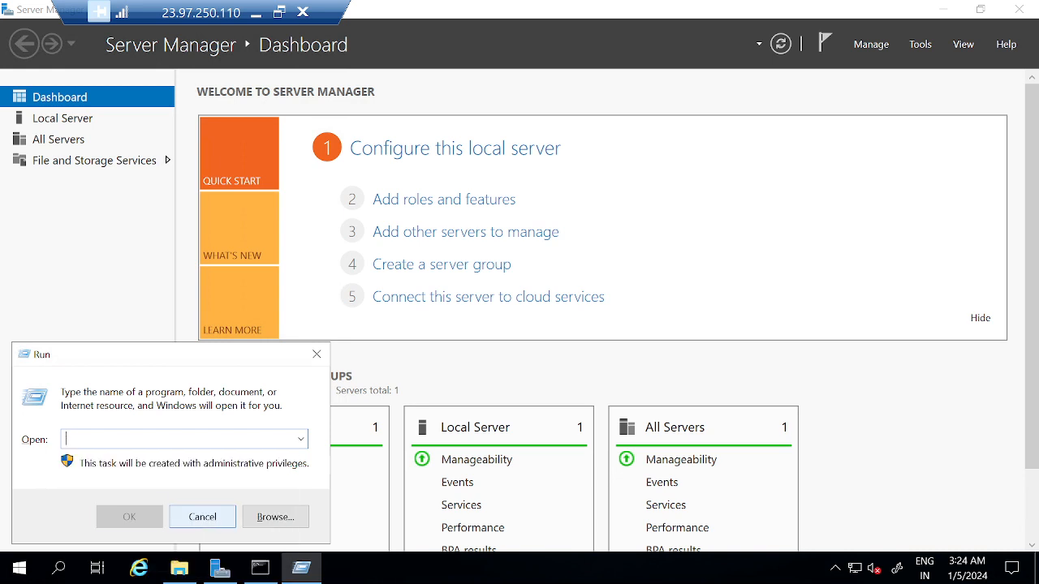
Step: Open a command prompt and run hostname to confirm this machine is VM02
{"action": "type", "text": "cmd"}
{"action": "key", "text": "Return"}
{"action": "type", "text": "hostname"}
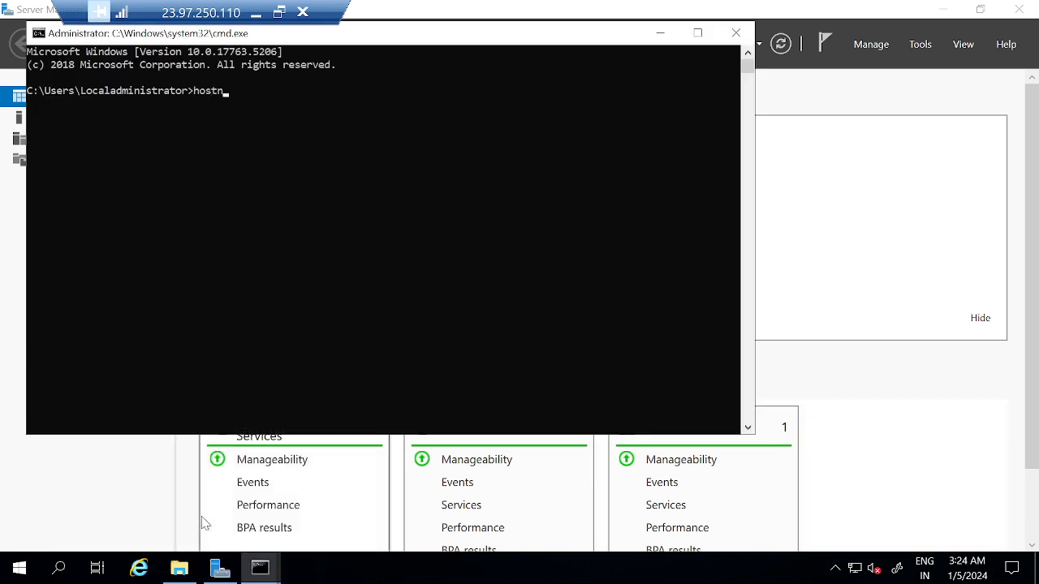
{"action": "key", "text": "Return"}
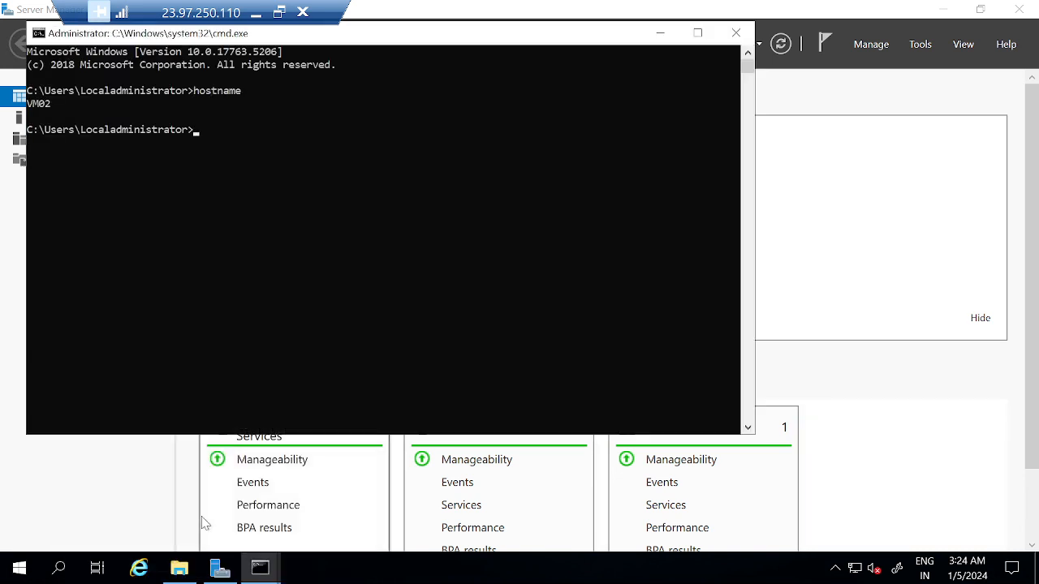
Step: Run start \\vm02 to view VM02's own network shares, then close that window
{"action": "type", "text": "start \\\\vm02"}
{"action": "key", "text": "Return"}
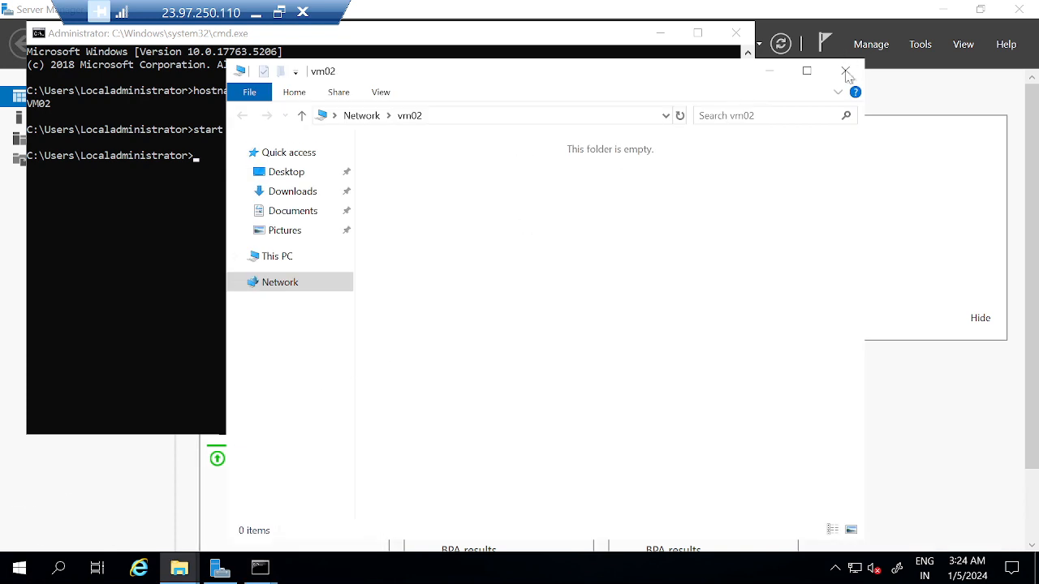
{"action": "left_click", "coordinate": [845, 72]}
Step: Try start \\vm01 to reach VM01 by name and dismiss the network error
{"action": "key", "text": "Up"}
{"action": "key", "text": "BackSpace"}
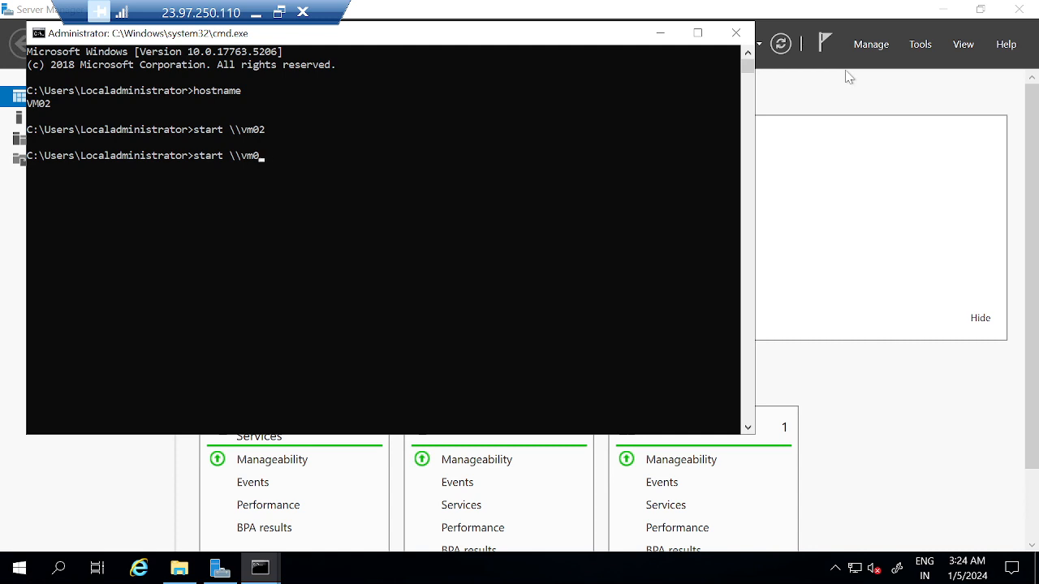
{"action": "type", "text": "1"}
{"action": "key", "text": "Return"}
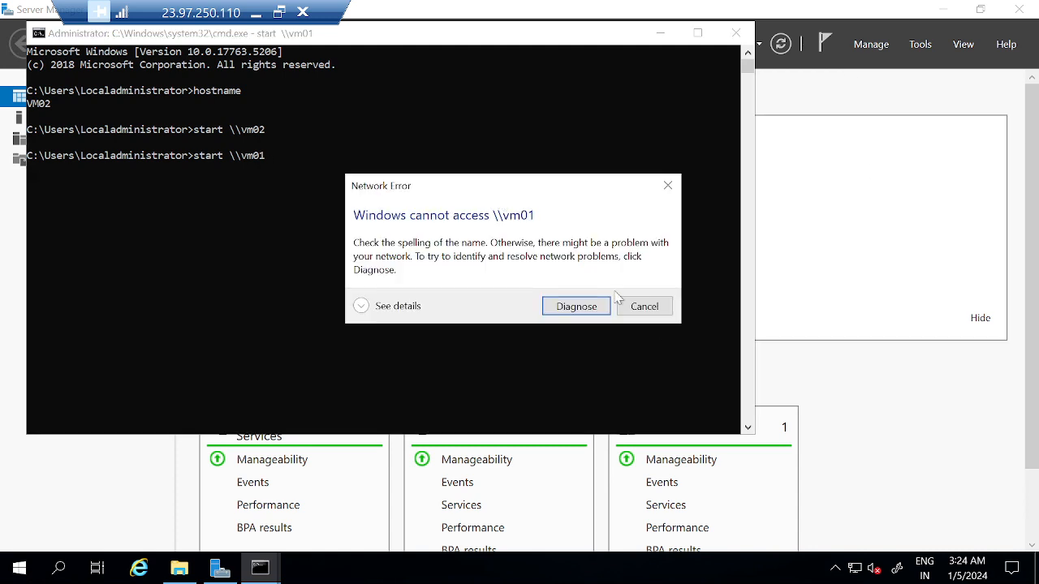
{"action": "left_click", "coordinate": [646, 307]}
Step: Bring up Run again and close the command prompt window
{"action": "key", "text": "super+r"}
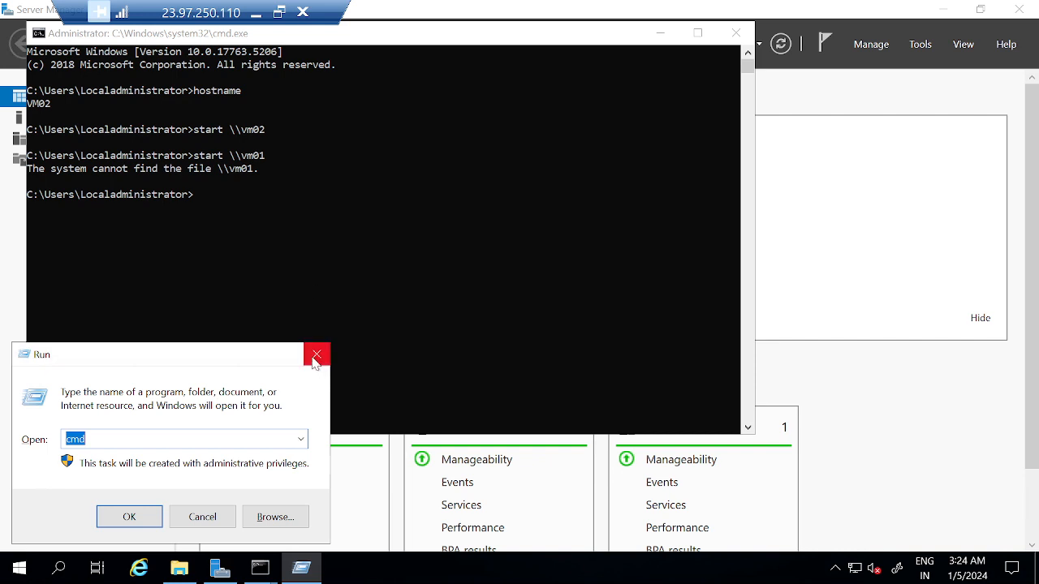
{"action": "left_click", "coordinate": [440, 285]}
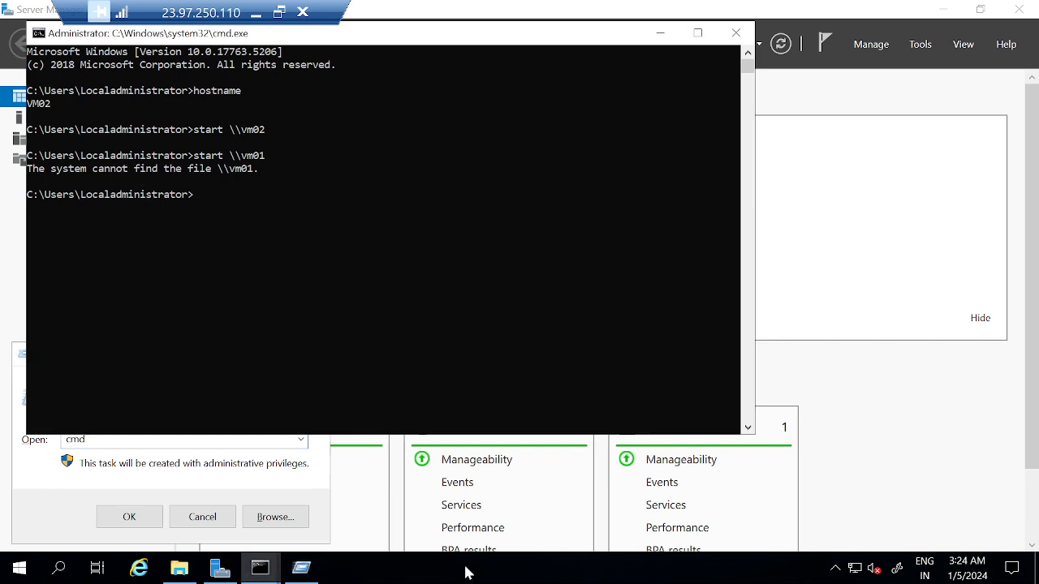
{"action": "left_click", "coordinate": [341, 236]}
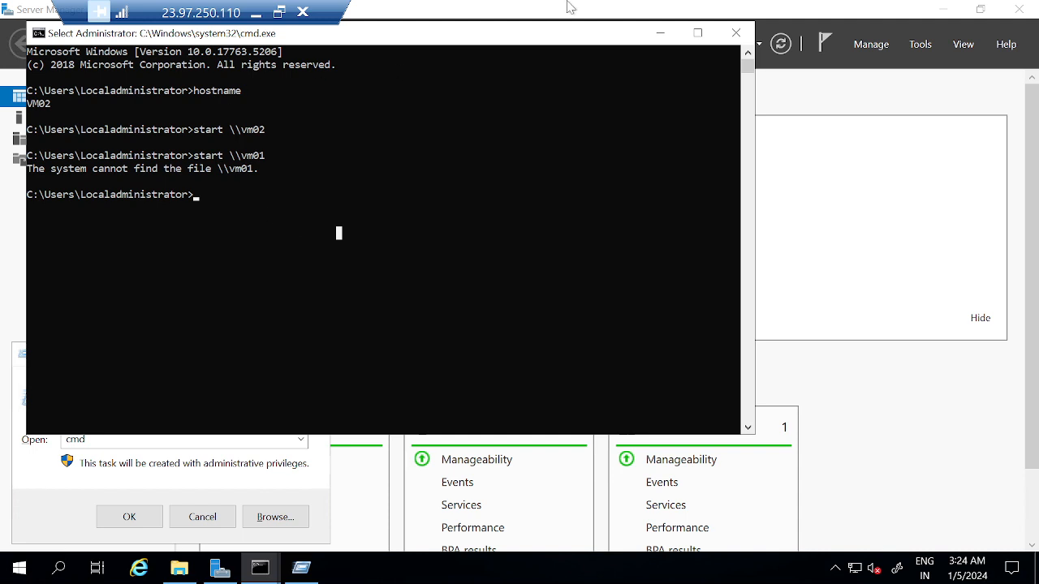
{"action": "left_click", "coordinate": [735, 32]}
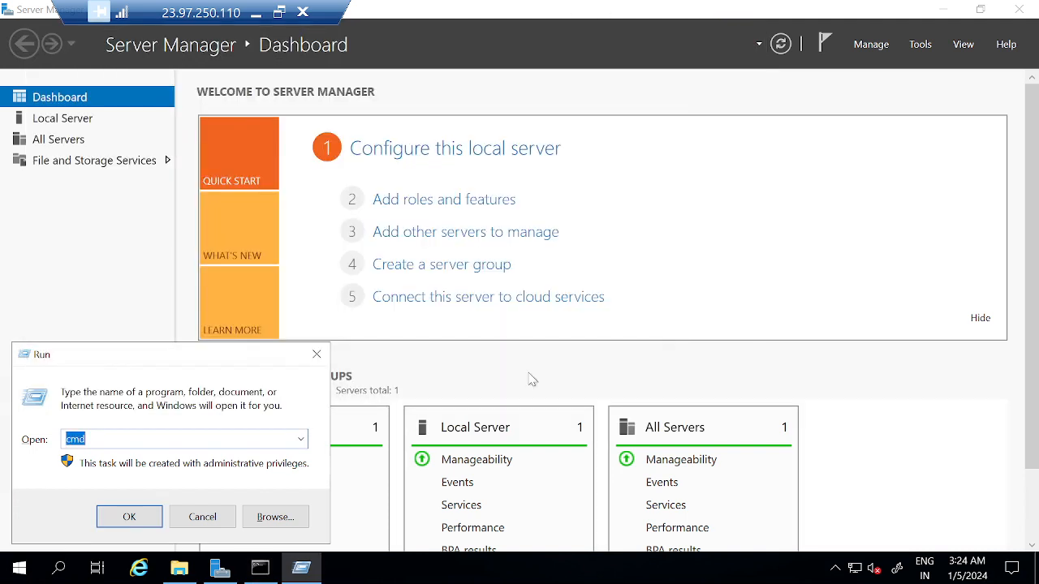
Step: Open \\172.16.1.4\C$ from Run, select the test folder, and minimise the VM02 session
{"action": "type", "text": "\\\\"}
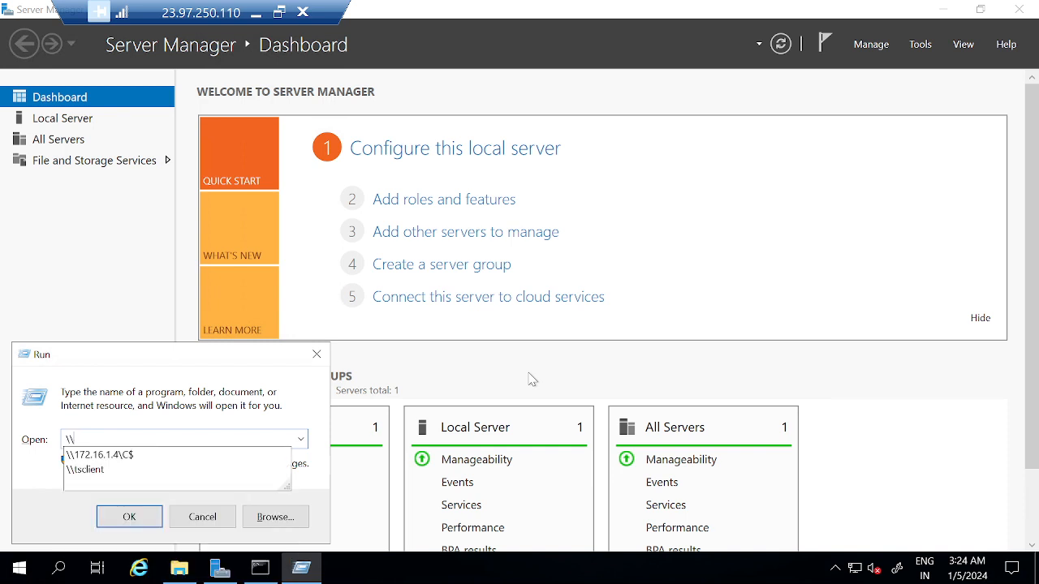
{"action": "key", "text": "Down"}
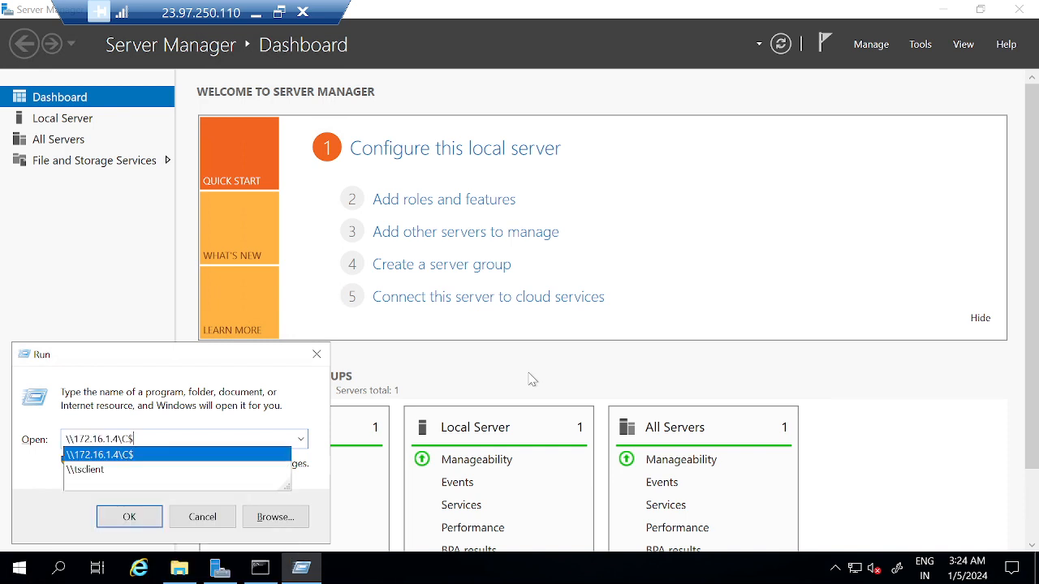
{"action": "key", "text": "Return"}
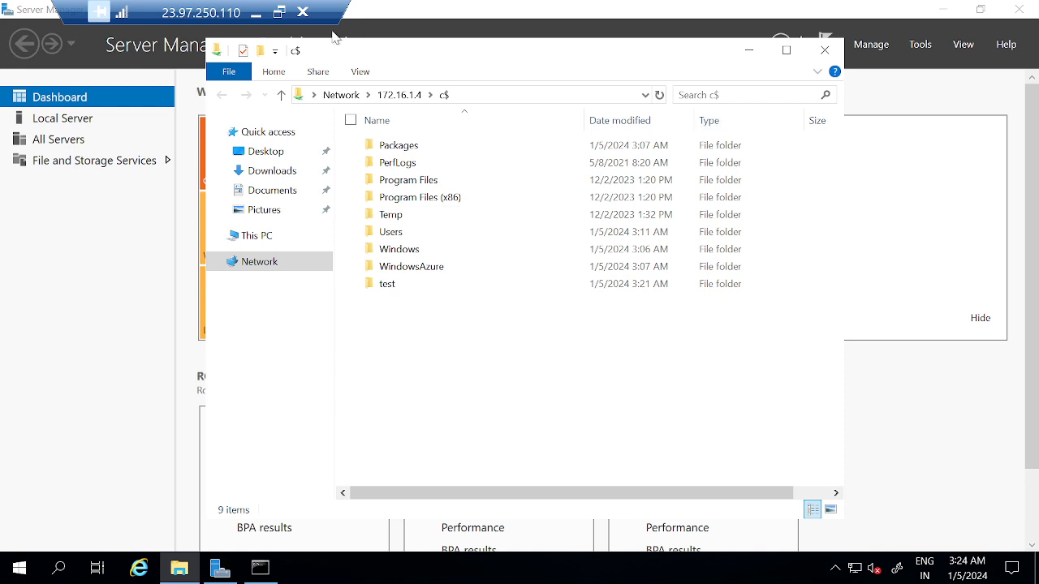
{"action": "left_click", "coordinate": [388, 290]}
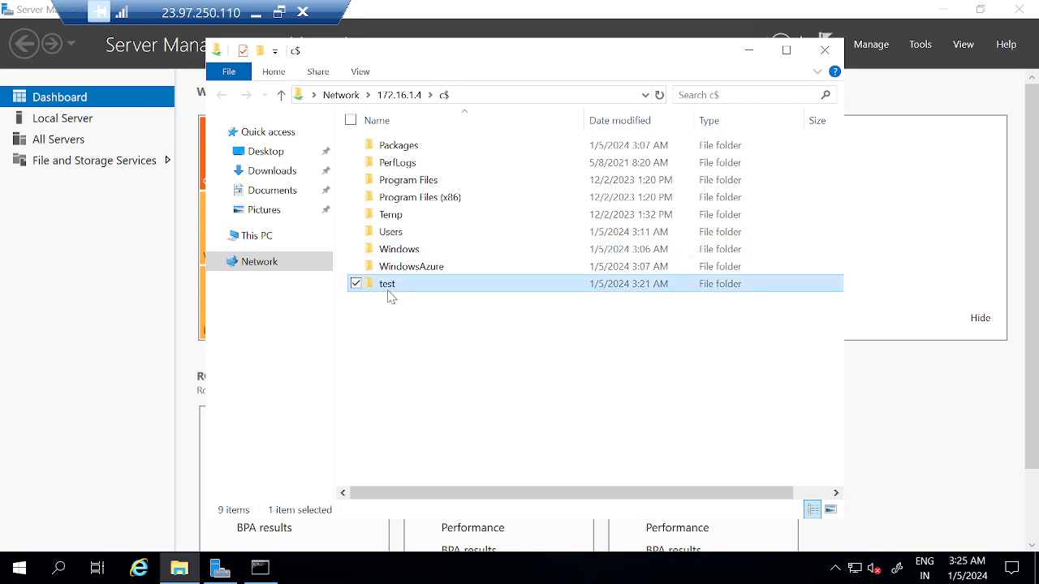
{"action": "left_click", "coordinate": [256, 14]}
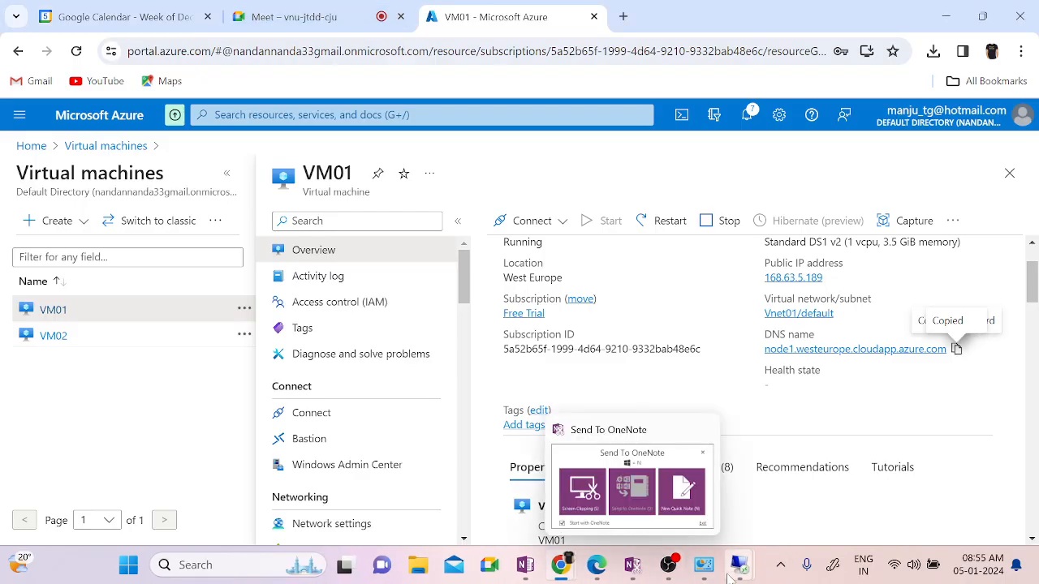
Step: Switch to the VM01 remote session, opening and dismissing a Run prompt
{"action": "mouse_move", "coordinate": [739, 568]}
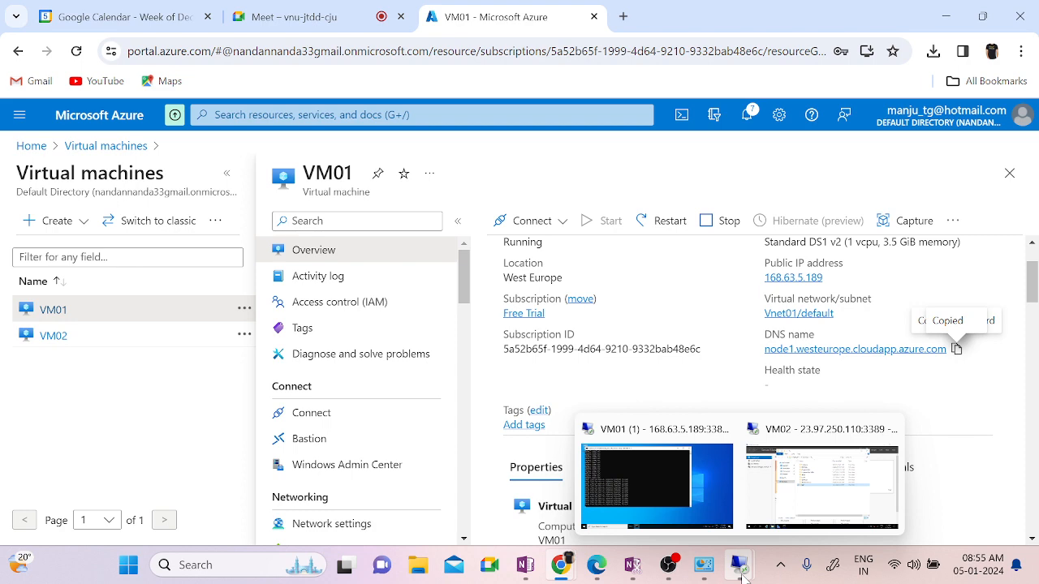
{"action": "left_click", "coordinate": [587, 477]}
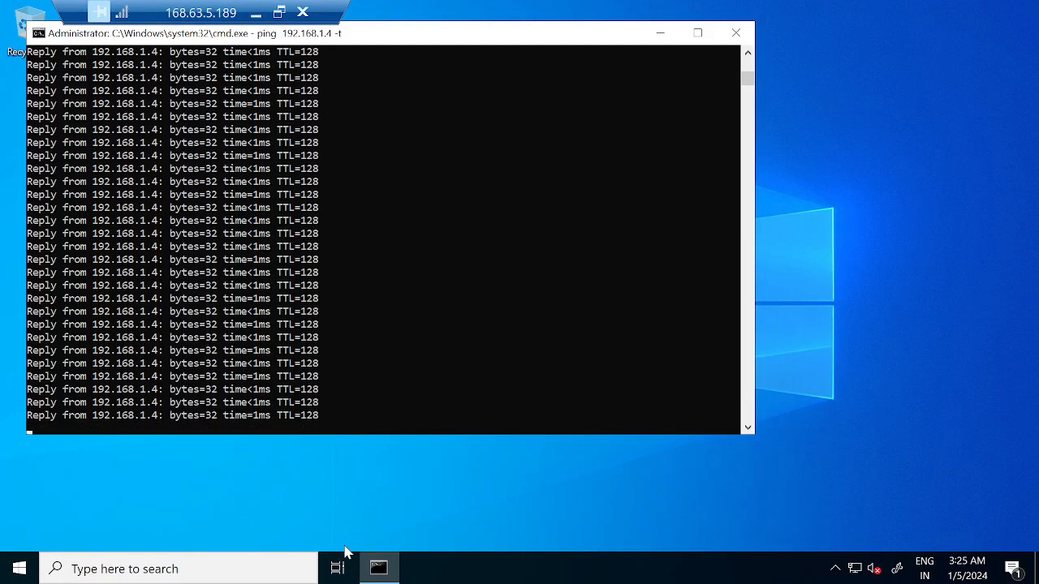
{"action": "key", "text": "super+r"}
{"action": "type", "text": "c"}
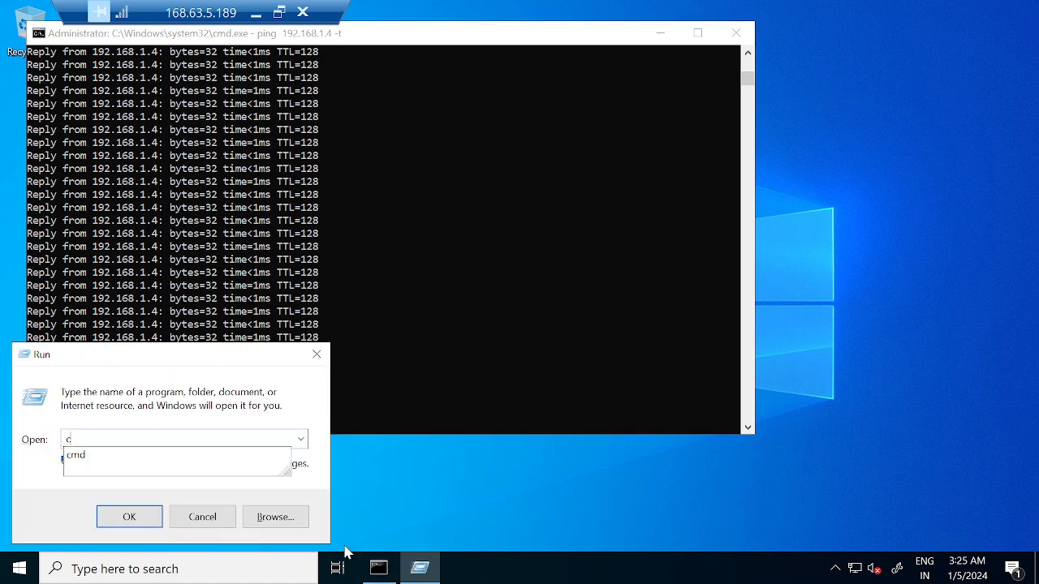
{"action": "type", "text": ","}
{"action": "key", "text": "BackSpace"}
{"action": "key", "text": "Escape"}
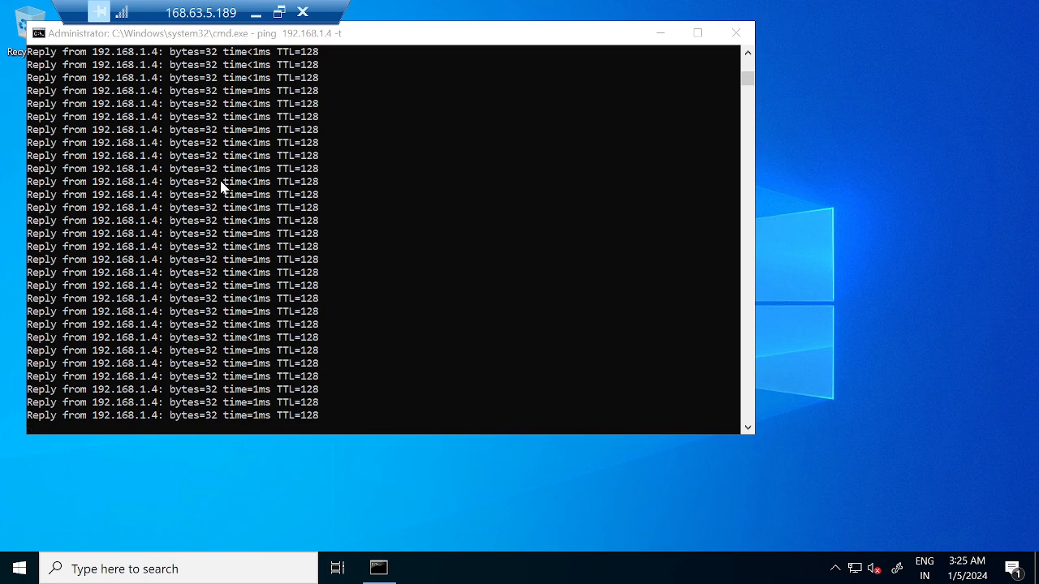
Step: In File Explorer, open C:\test to confirm it is empty, then minimise the VM01 session
{"action": "key", "text": "super+e"}
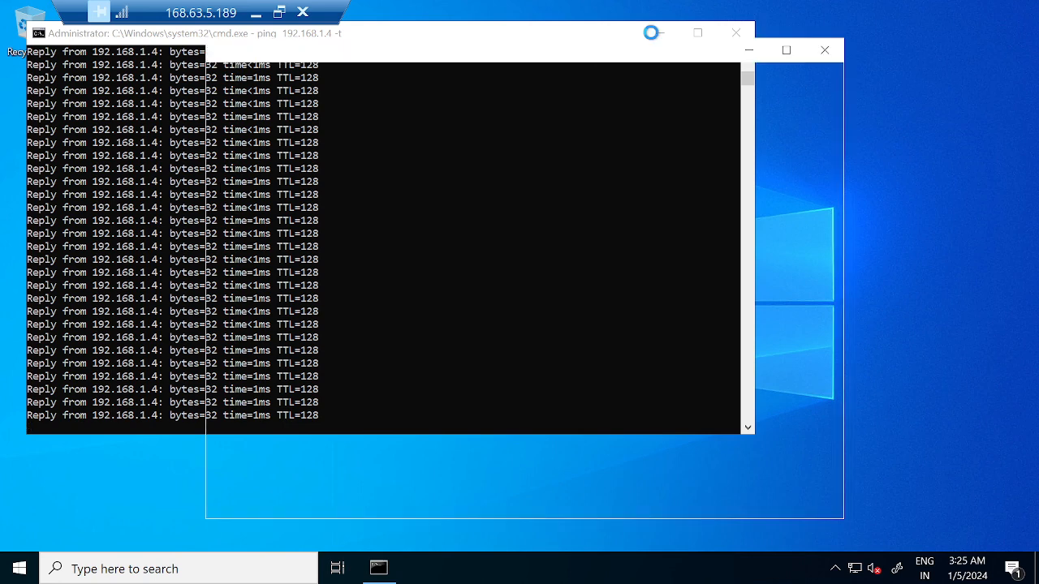
{"action": "left_click", "coordinate": [293, 479]}
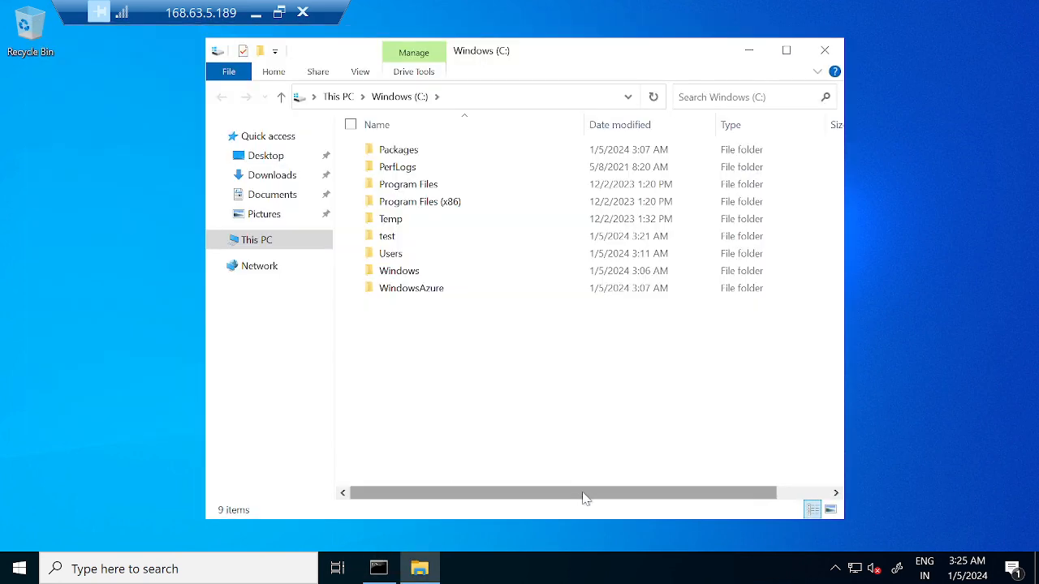
{"action": "double_click", "coordinate": [389, 236]}
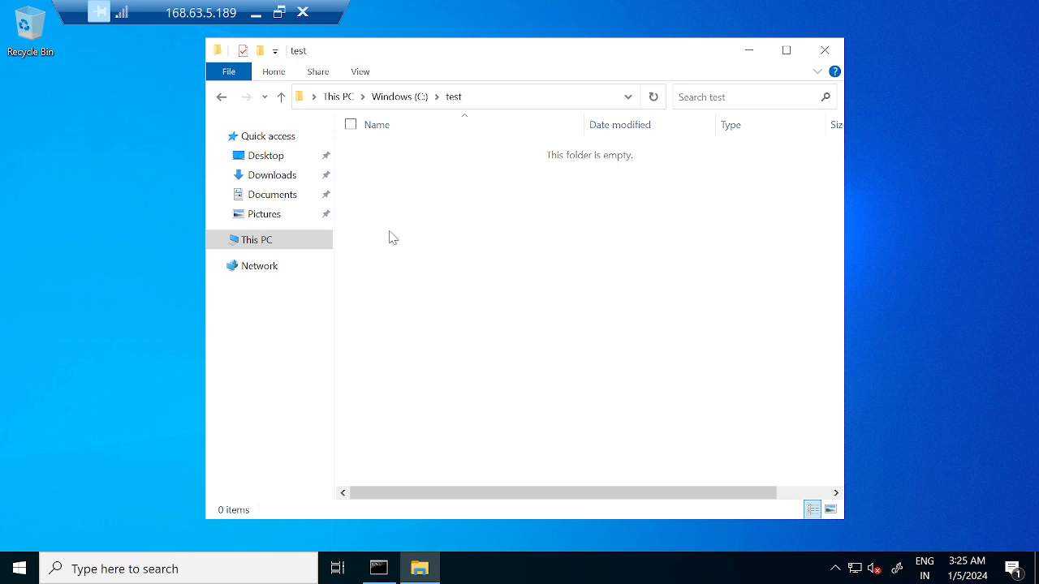
{"action": "left_click", "coordinate": [258, 12]}
{"action": "mouse_move", "coordinate": [667, 565]}
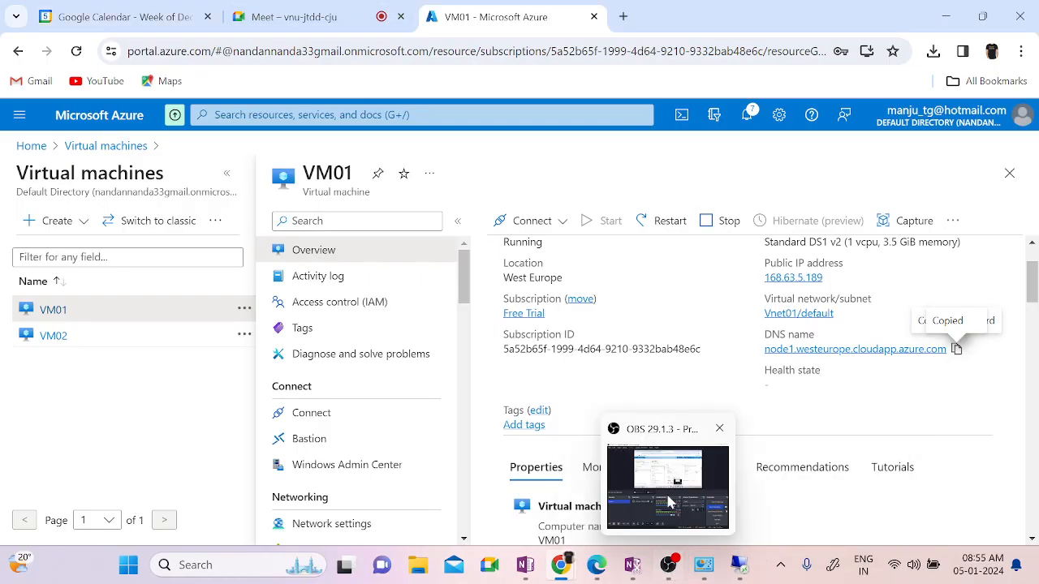